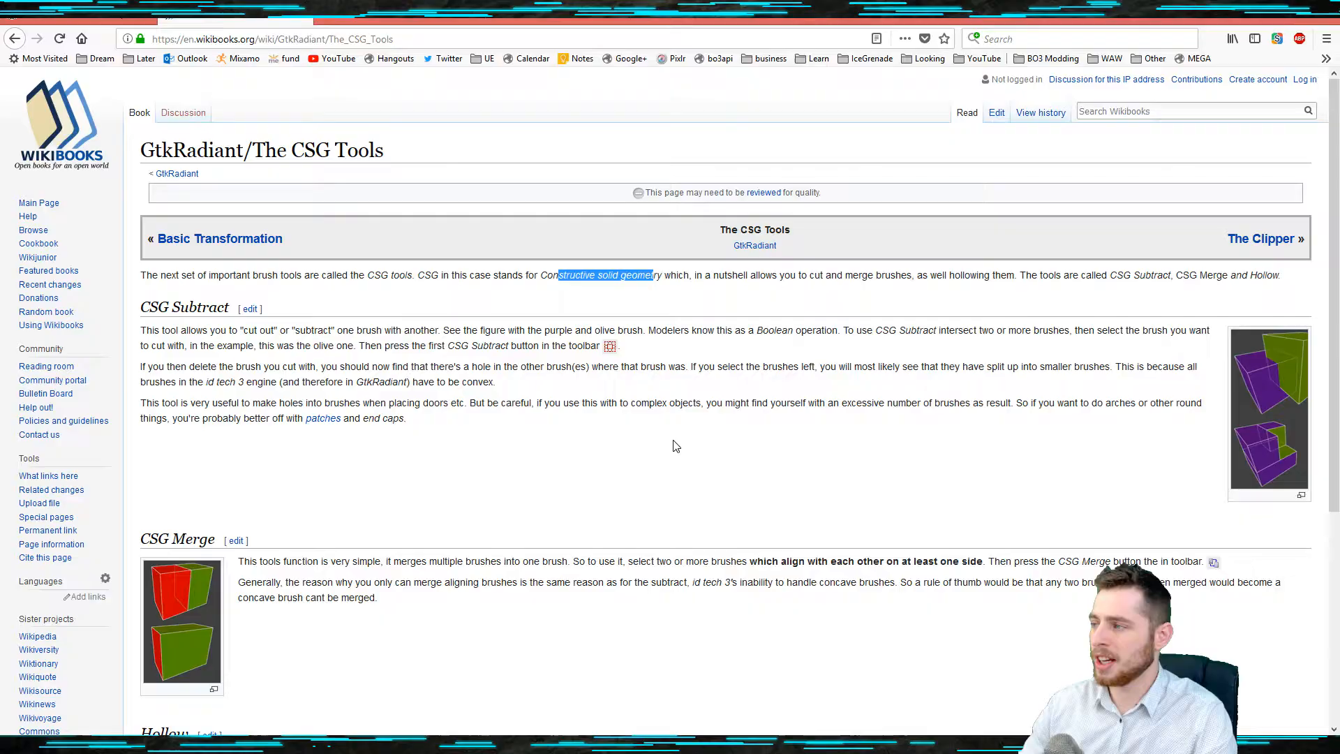
# - Read the wiki's CSG Subtract, CSG Merge and Hollow descriptions and switch to Radiant to view the two brick walls
pyautogui.scroll(-5, 676, 447)
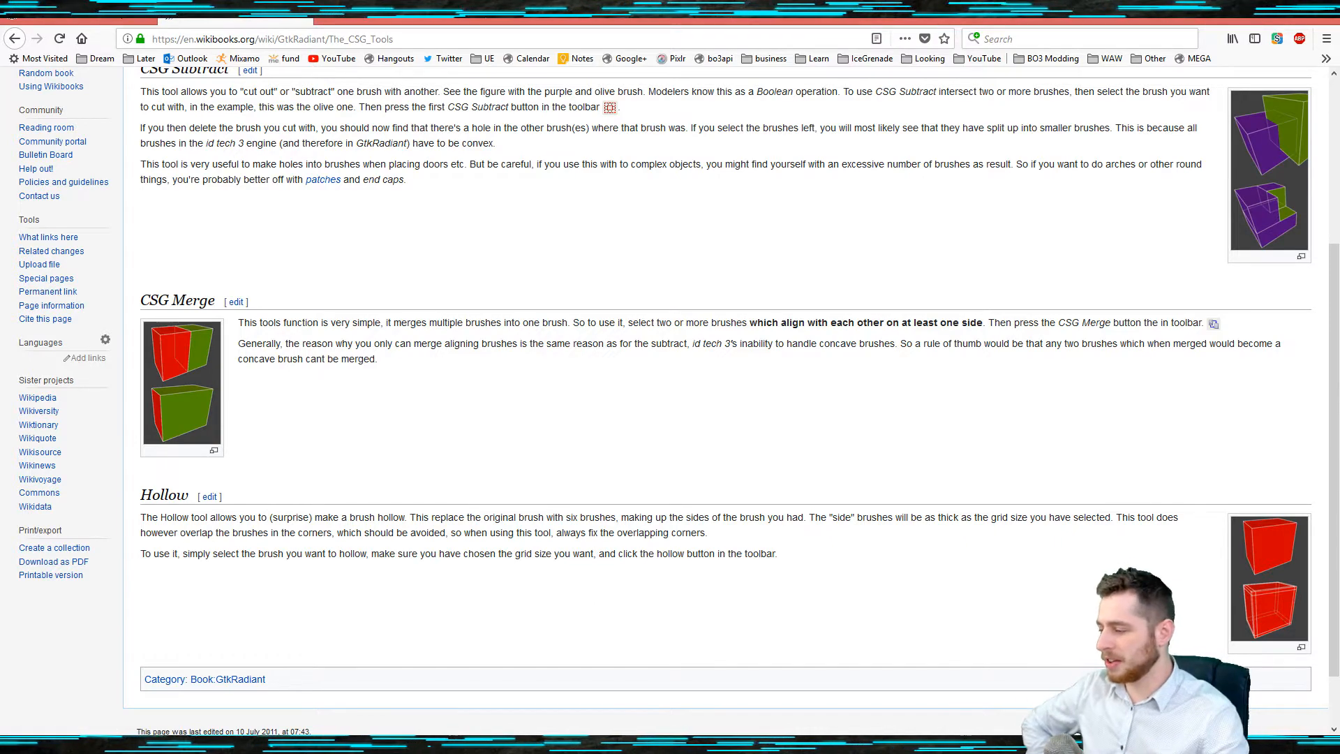
pyautogui.hotkey('alt', 'Tab')
pyautogui.moveTo(664, 410); pyautogui.dragTo(606, 428, button='right')
pyautogui.moveTo(672, 459); pyautogui.dragTo(629, 454, button='right')
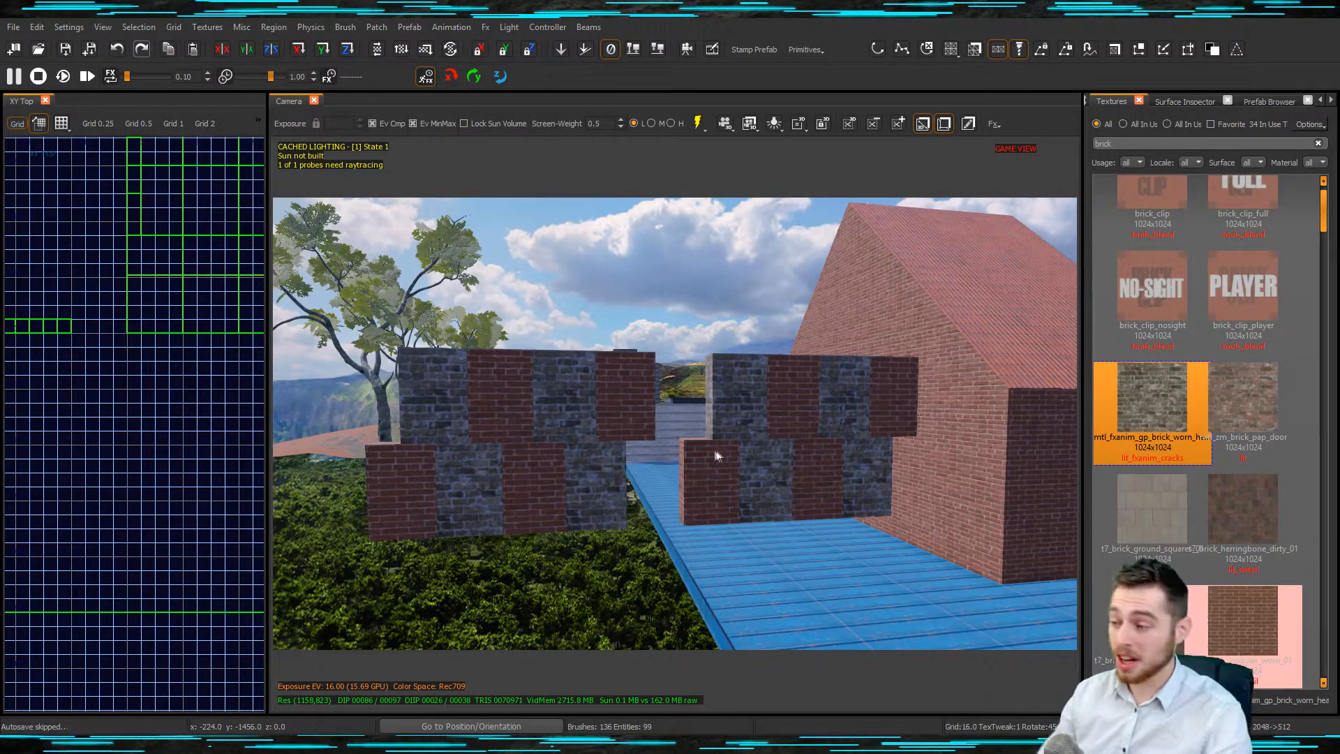
# - Select the brushes of the wall farther from the house, deselect them, and select those of the wall nearest the house
pyautogui.keyDown('shift'); pyautogui.moveTo(451, 404); pyautogui.dragTo(621, 405); pyautogui.keyUp('shift')
pyautogui.keyDown('shift'); pyautogui.moveTo(593, 482); pyautogui.dragTo(404, 479); pyautogui.keyUp('shift')
pyautogui.press('Escape')
pyautogui.moveTo(747, 422)
pyautogui.keyDown('shift'); pyautogui.mouseDown()
pyautogui.moveTo(860, 416)
pyautogui.moveTo(739, 472)
pyautogui.moveTo(868, 487)
pyautogui.mouseUp(); pyautogui.keyUp('shift')
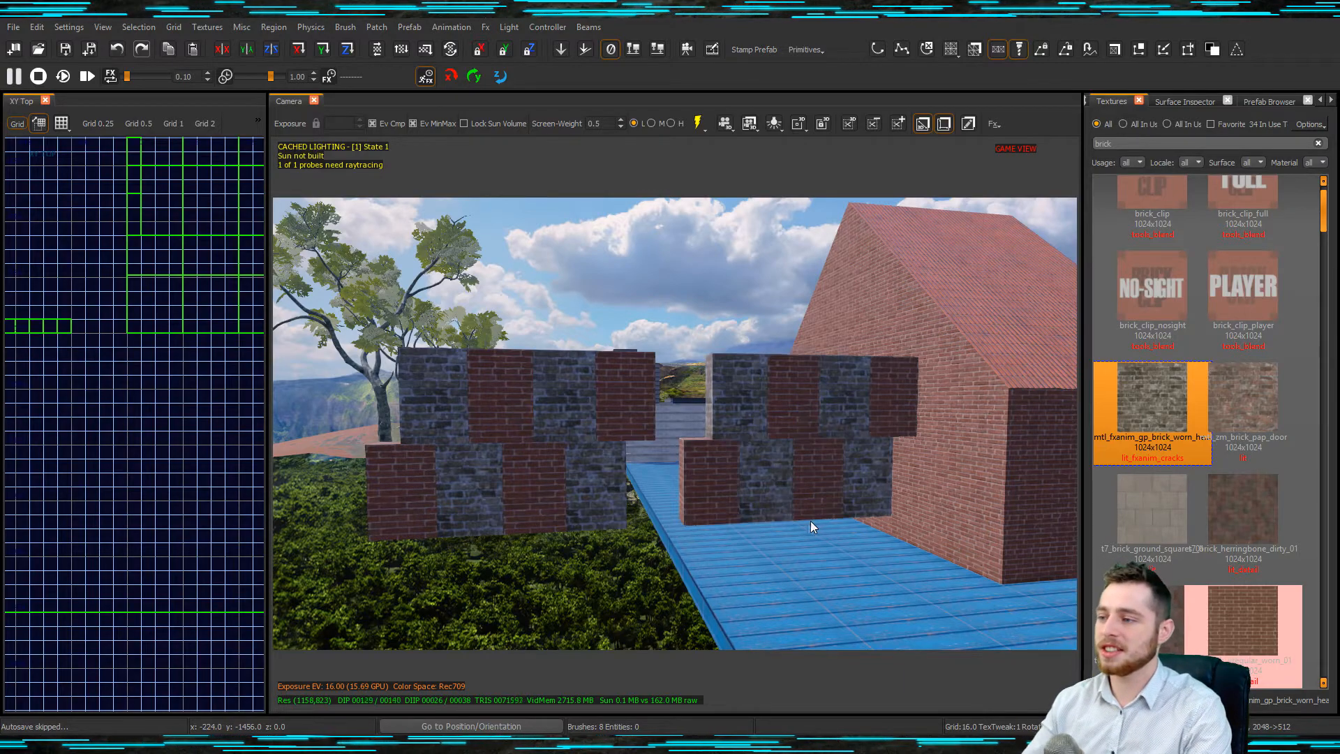
# - Apply Auto Caulk to the touching faces of the brushes in the wall farther from the house
pyautogui.moveTo(674, 424)
pyautogui.mouseDown(button='right')
pyautogui.moveTo(649, 424)
pyautogui.moveTo(719, 423)
pyautogui.moveTo(663, 424)
pyautogui.mouseUp(button='right')
pyautogui.moveTo(789, 425); pyautogui.dragTo(773, 521, button='right')
pyautogui.hotkey('alt', 'c')
pyautogui.scroll(5, 767, 528)
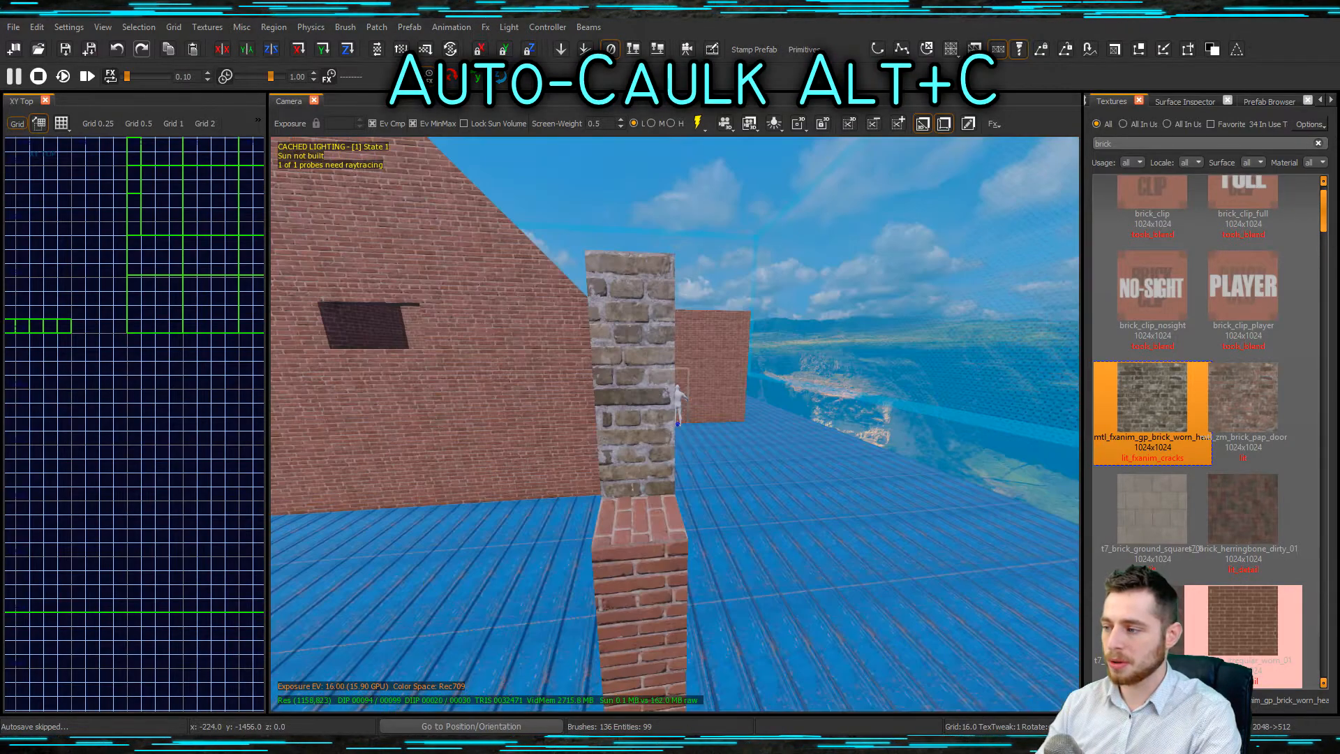
pyautogui.moveTo(756, 521)
pyautogui.mouseDown(button='right')
pyautogui.moveTo(865, 552)
pyautogui.moveTo(754, 515)
pyautogui.mouseUp(button='right')
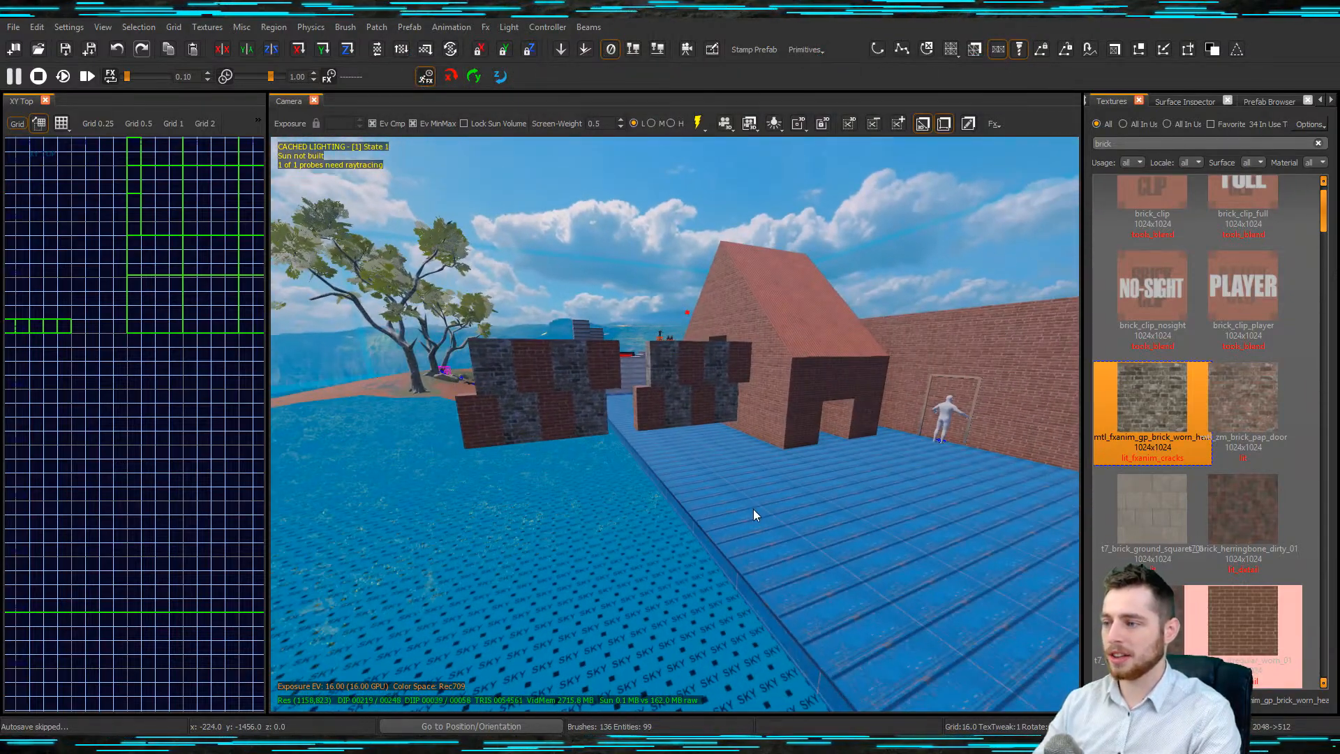
pyautogui.click(136, 26)
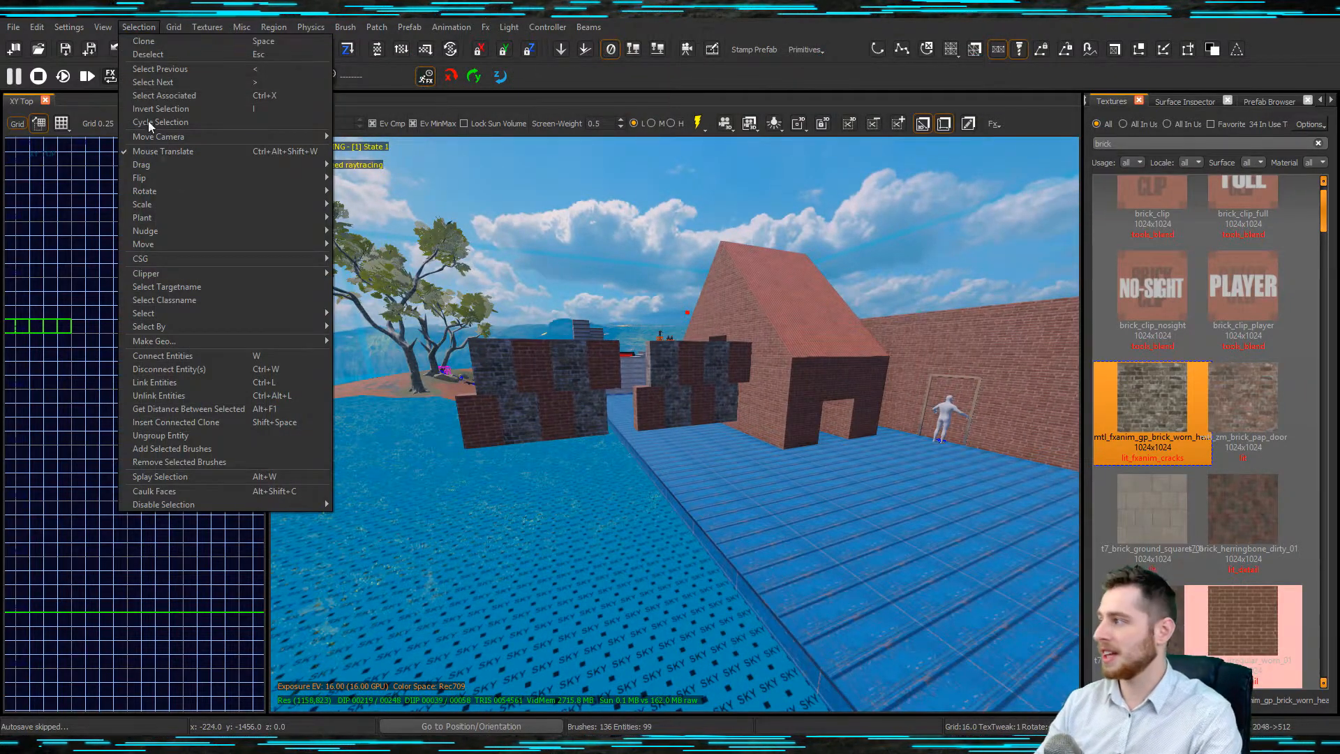
pyautogui.moveTo(252, 261)
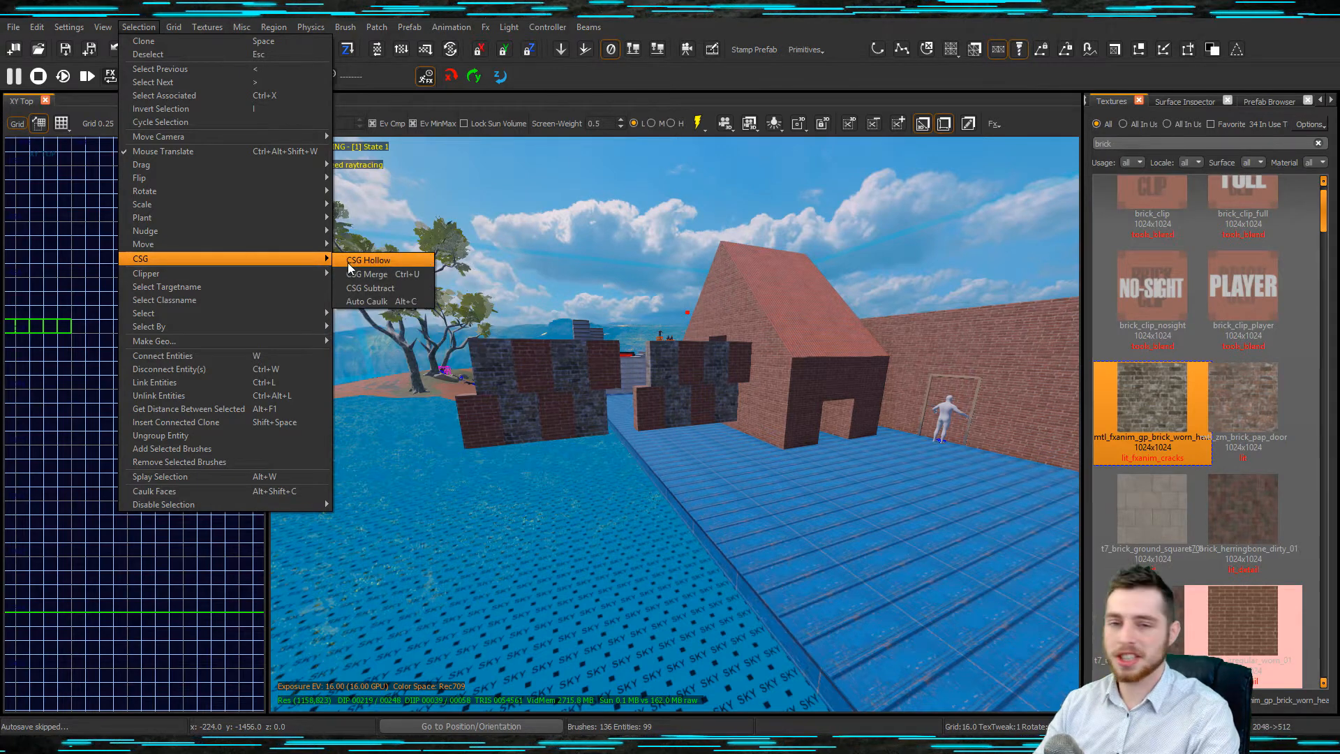
pyautogui.click(385, 304)
# - Delete the upper red brick brush between the two stone brushes in the farther wall and inspect the caulked faces
pyautogui.moveTo(694, 480); pyautogui.dragTo(709, 500, button='right')
pyautogui.keyDown('shift'); pyautogui.click(616, 392); pyautogui.keyUp('shift')
pyautogui.moveTo(710, 451)
pyautogui.mouseDown(button='right')
pyautogui.moveTo(733, 457)
pyautogui.moveTo(712, 491)
pyautogui.mouseUp(button='right')
pyautogui.press('BackSpace')
pyautogui.keyDown('shift'); pyautogui.click(709, 442); pyautogui.keyUp('shift')
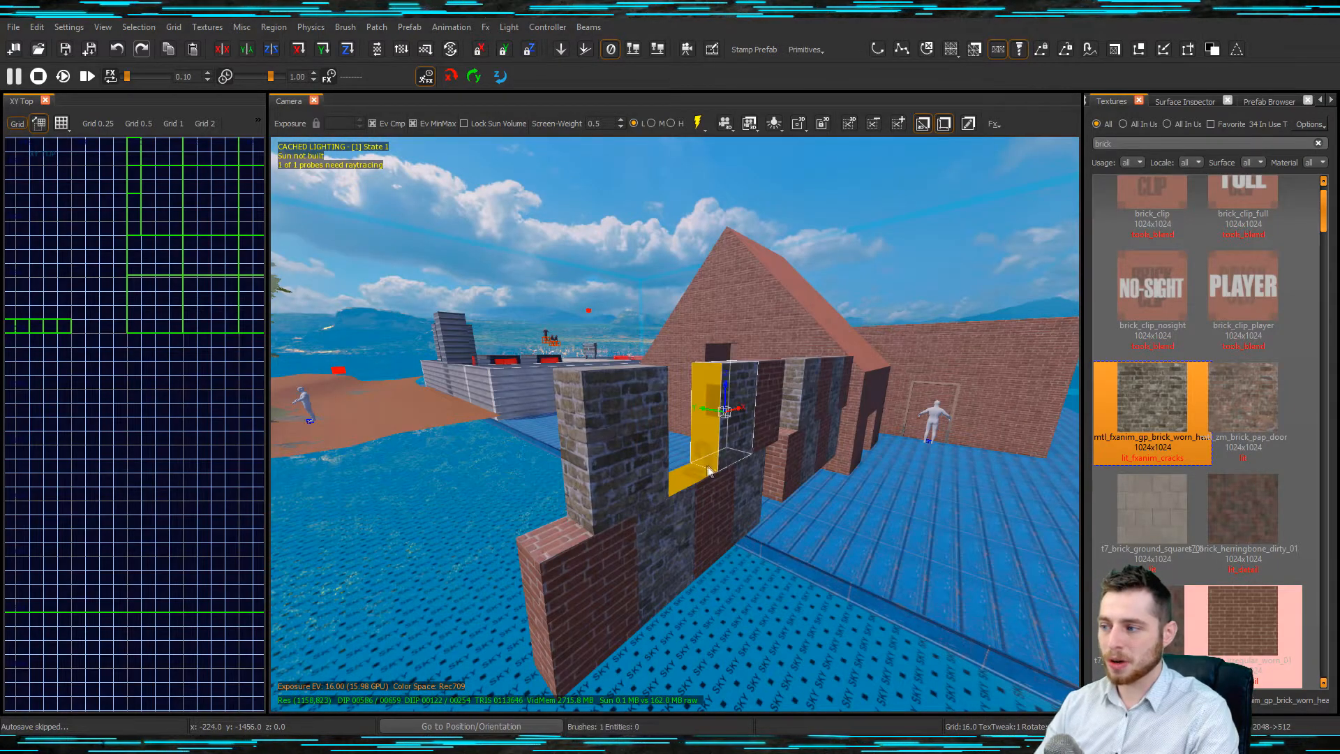
pyautogui.press('BackSpace')
pyautogui.moveTo(709, 471); pyautogui.dragTo(693, 492, button='right')
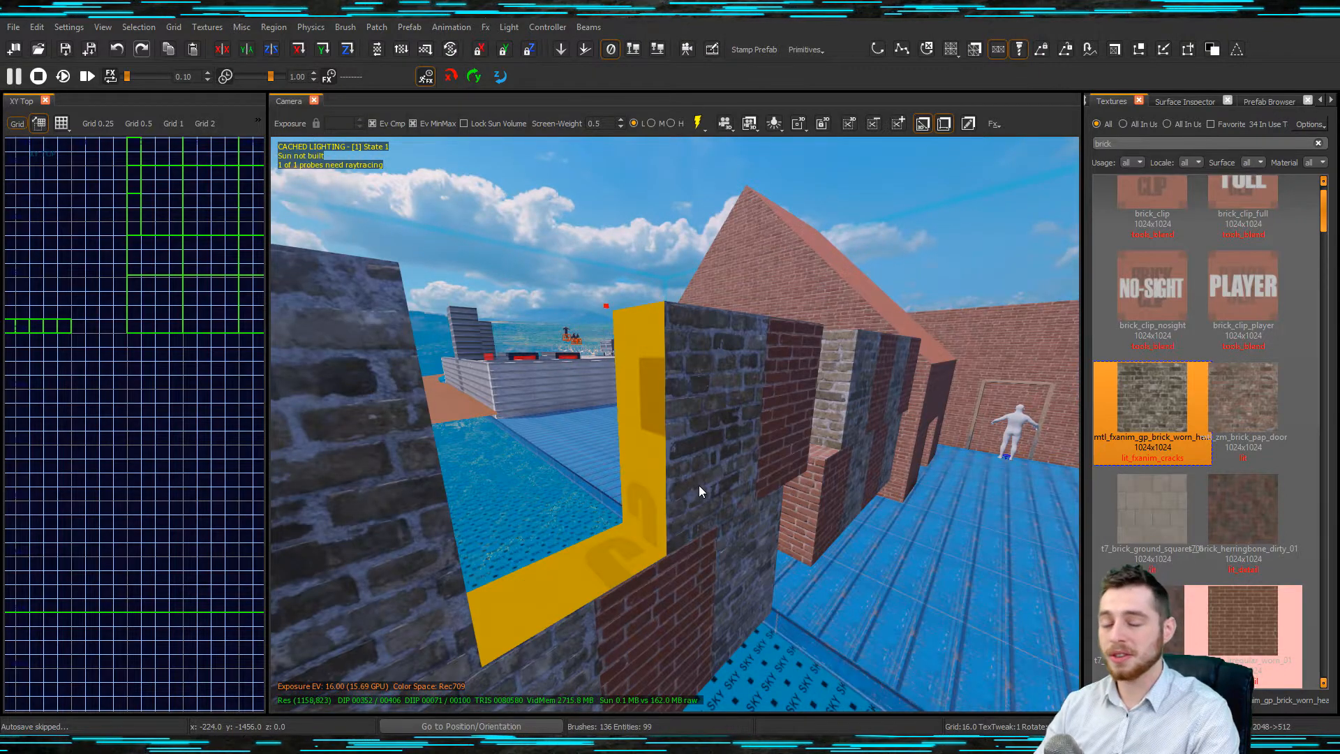
pyautogui.moveTo(704, 483); pyautogui.dragTo(704, 483, button='right')
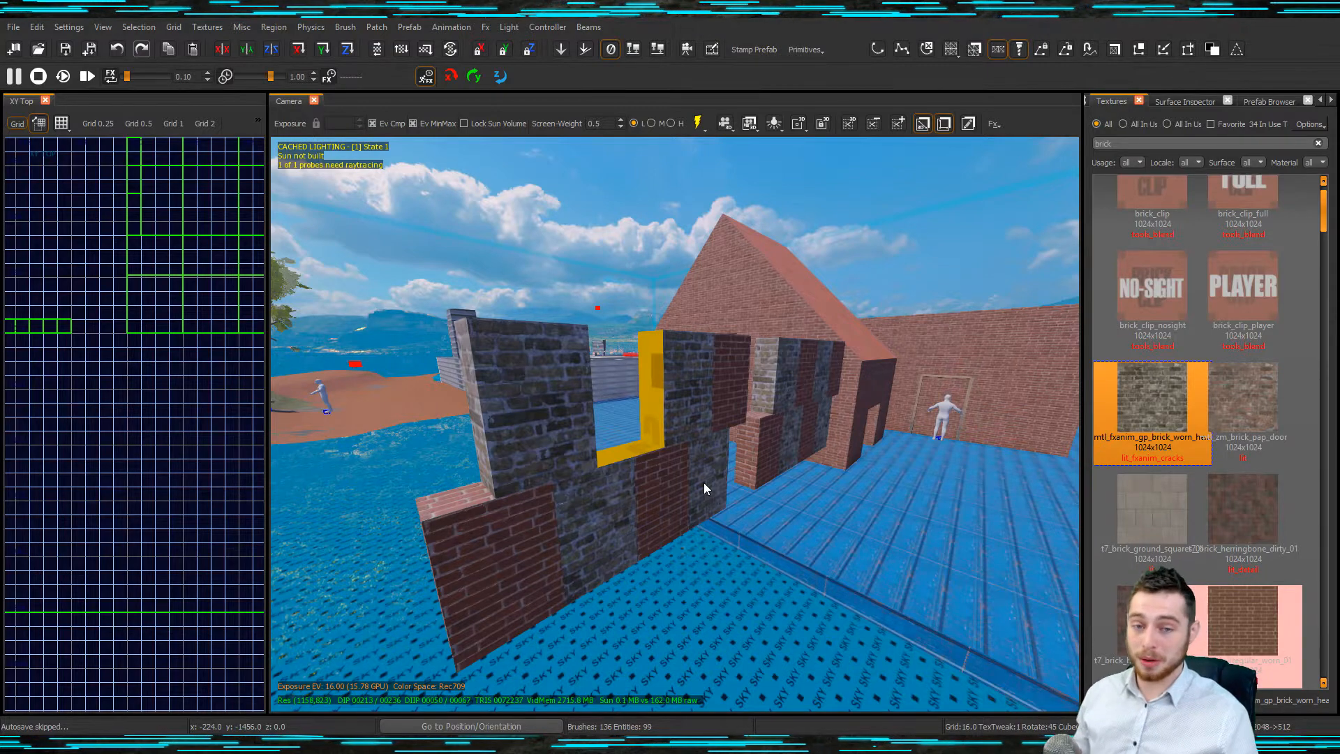
# - Delete the upper red brick brush between the two stone brushes in the wall nearest the house
pyautogui.moveTo(730, 488)
pyautogui.mouseDown(button='right')
pyautogui.moveTo(732, 377)
pyautogui.moveTo(721, 499)
pyautogui.moveTo(664, 483)
pyautogui.mouseUp(button='right')
pyautogui.keyDown('shift'); pyautogui.click(713, 380); pyautogui.keyUp('shift')
pyautogui.press('BackSpace')
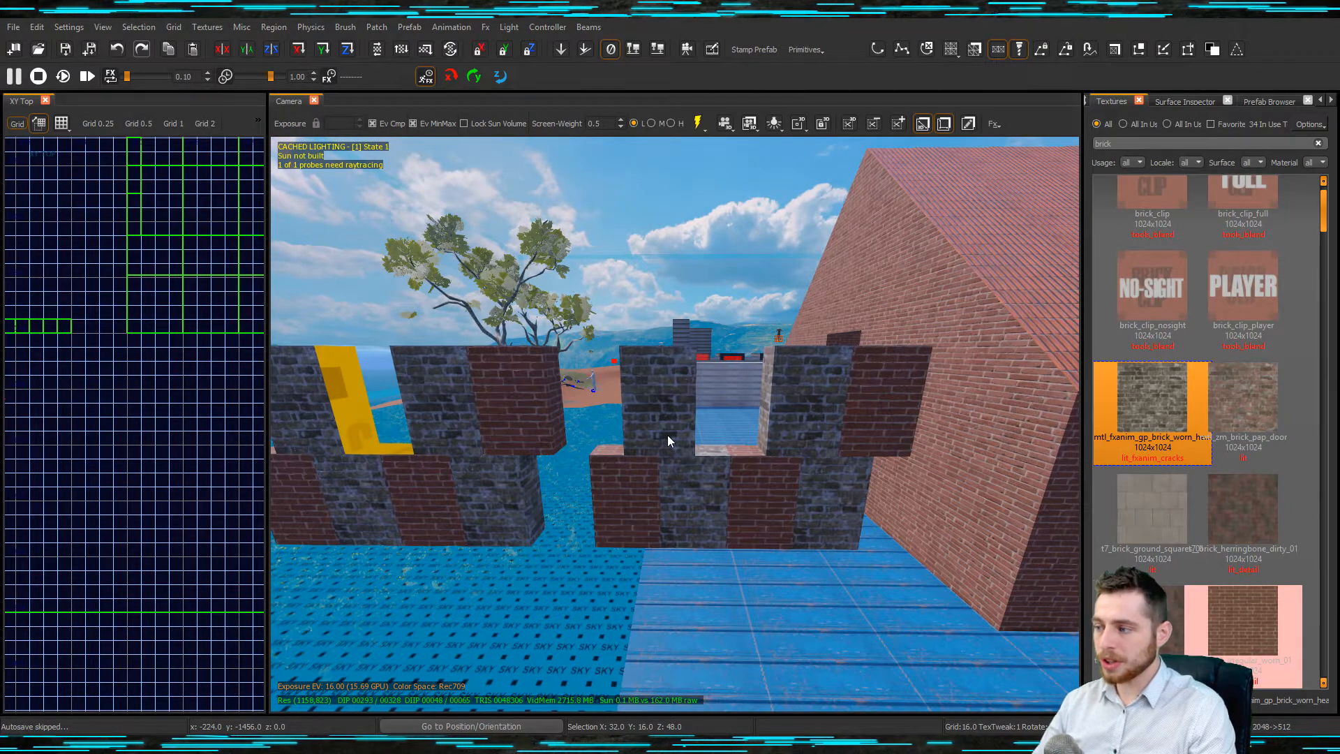
# - Auto-caulk the seven remaining brushes of the wall nearest the house
pyautogui.moveTo(665, 434)
pyautogui.keyDown('shift'); pyautogui.mouseDown()
pyautogui.moveTo(628, 488)
pyautogui.moveTo(798, 464)
pyautogui.moveTo(848, 505)
pyautogui.mouseUp(); pyautogui.keyUp('shift')
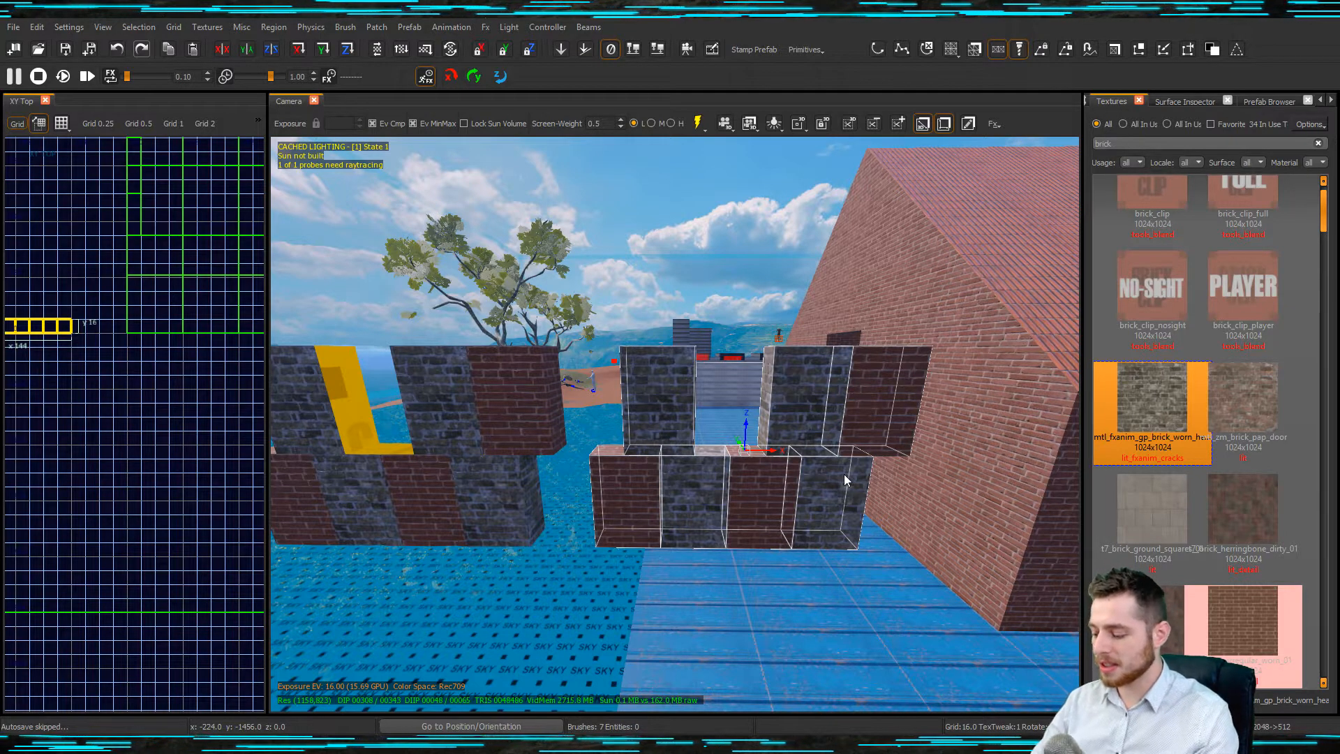
pyautogui.click(151, 27)
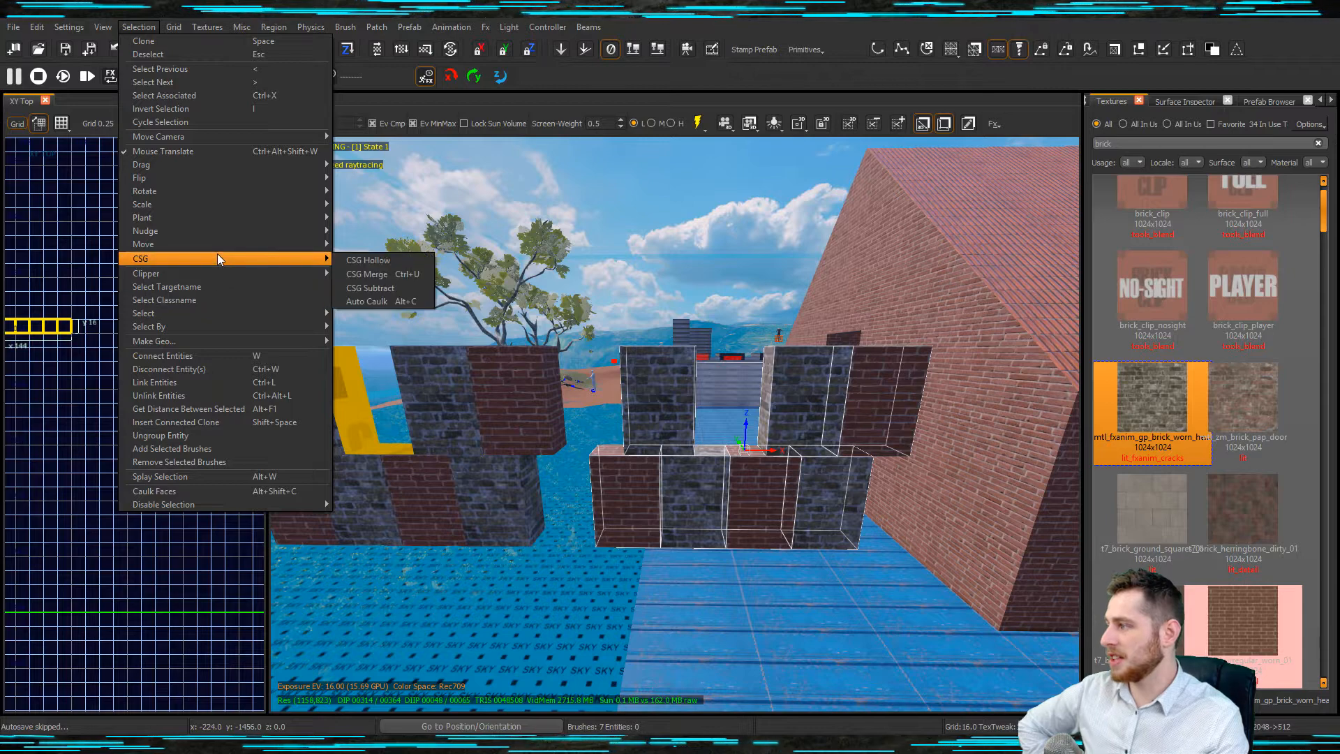
pyautogui.click(844, 597)
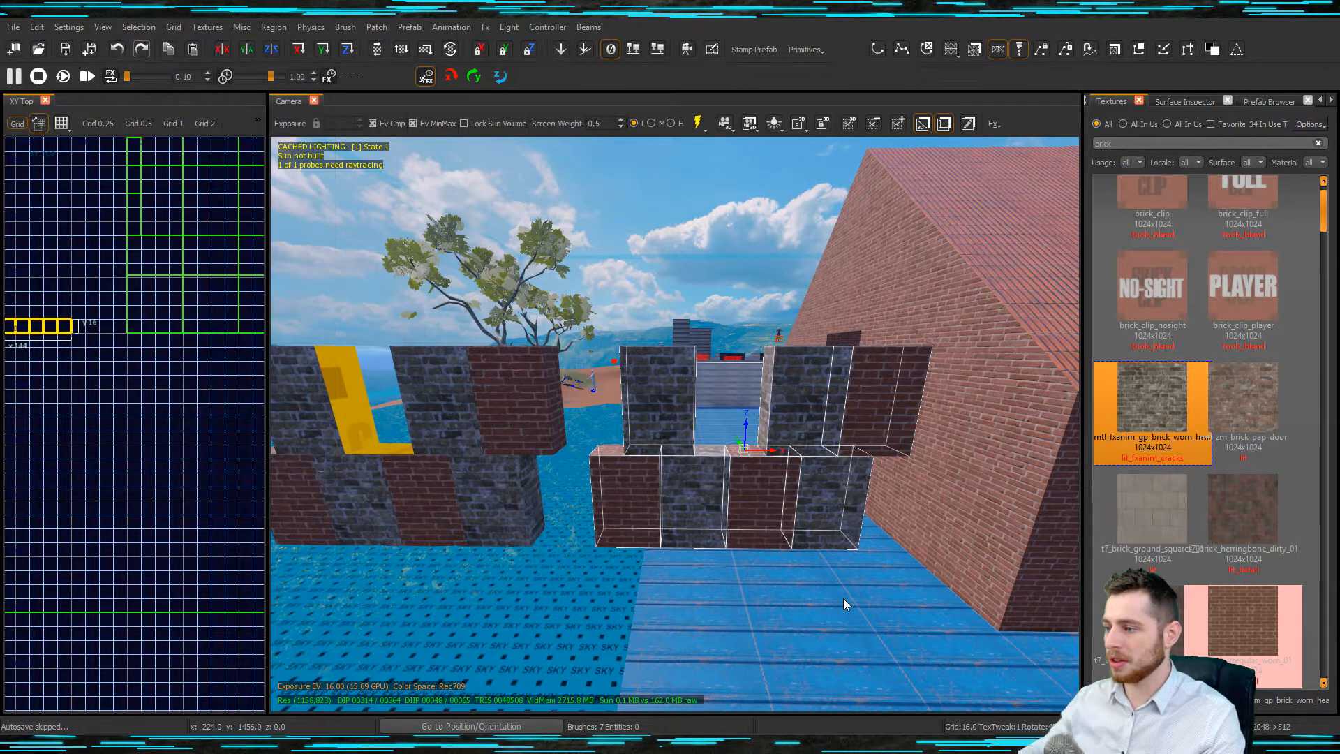
pyautogui.press('Escape')
pyautogui.moveTo(811, 597); pyautogui.dragTo(811, 596, button='right')
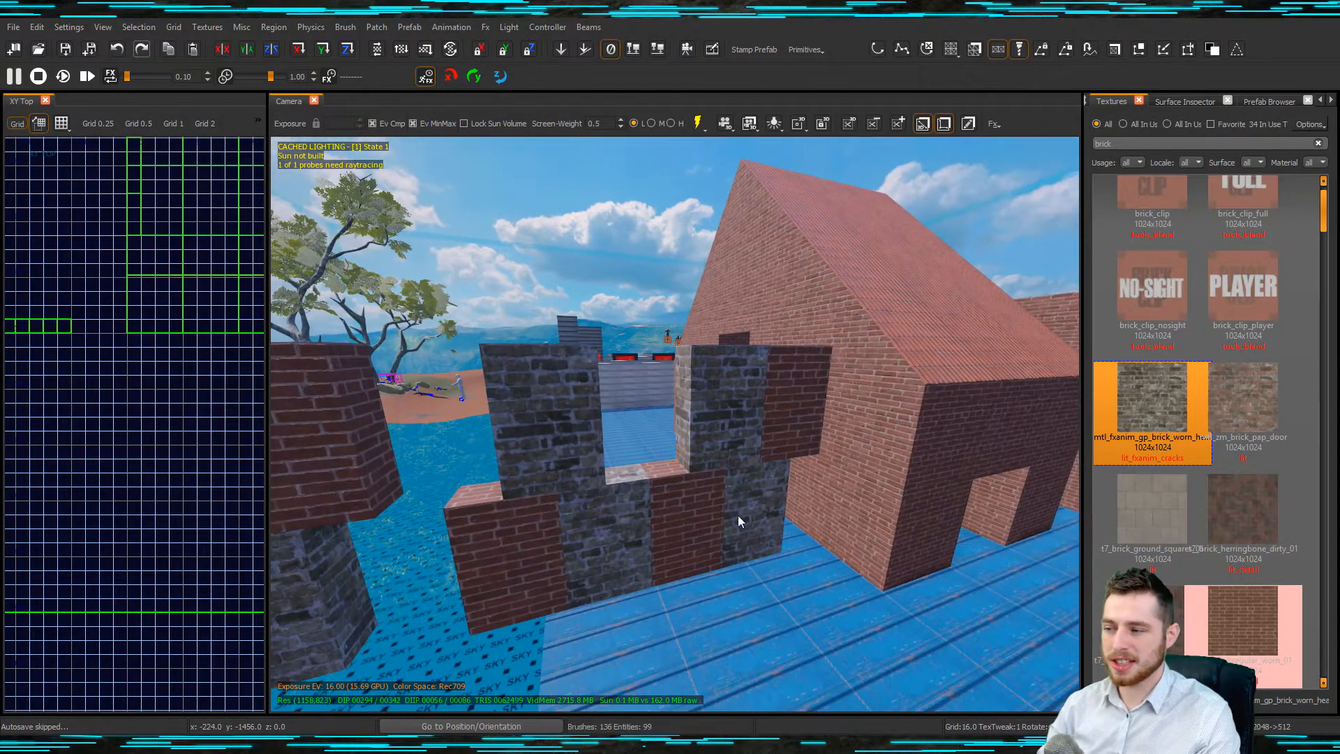
# - Delete the upper stone brush beside the opening and select the neighbouring brushes to check their caulked faces
pyautogui.keyDown('shift'); pyautogui.click(719, 454); pyautogui.keyUp('shift')
pyautogui.press('BackSpace')
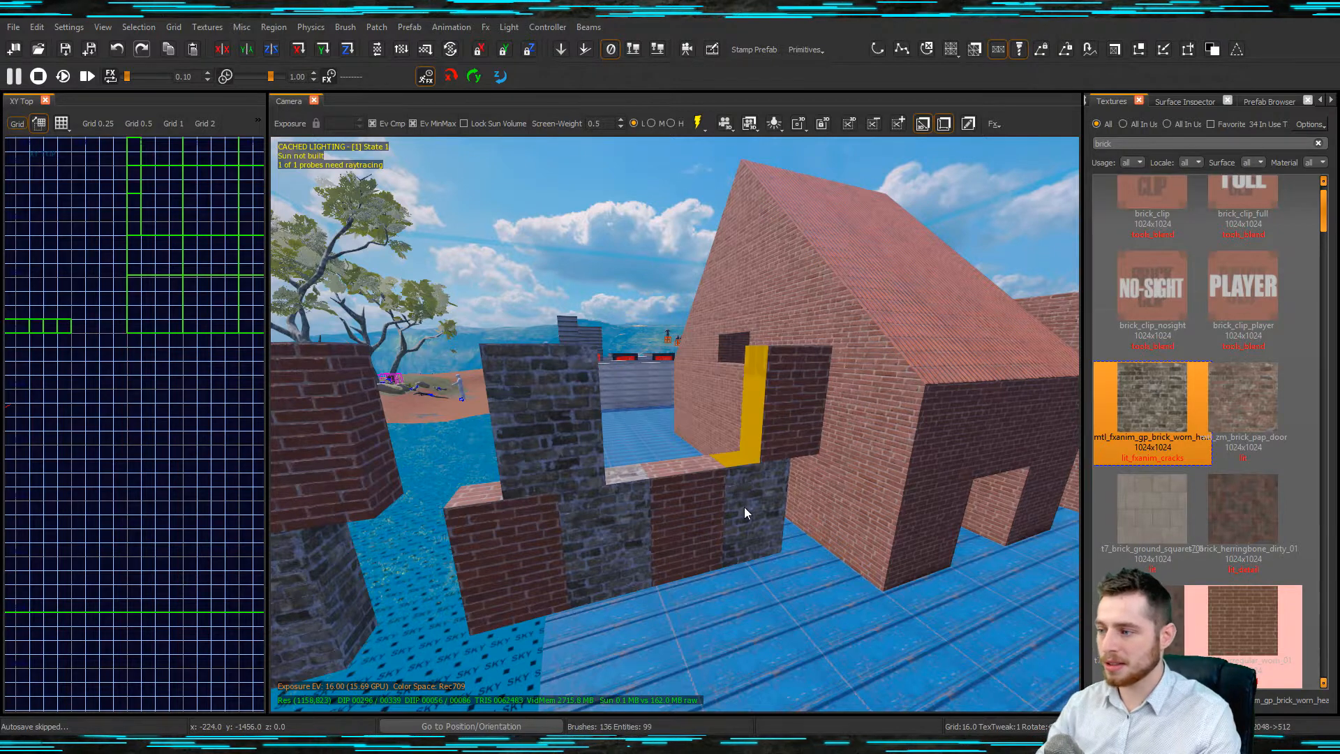
pyautogui.keyDown('shift'); pyautogui.click(739, 462); pyautogui.keyUp('shift')
pyautogui.keyDown('shift'); pyautogui.click(754, 433); pyautogui.keyUp('shift')
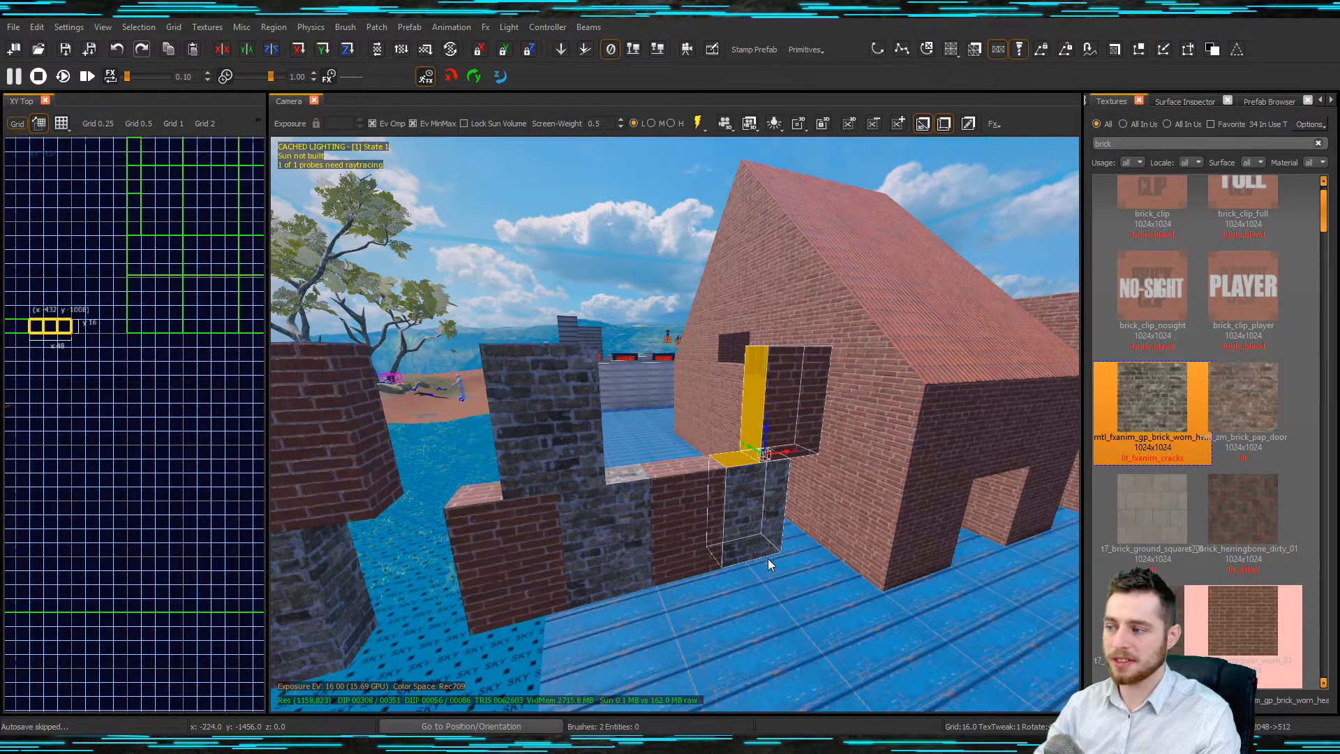
pyautogui.press('Escape')
# - Delete the upper red brick brush of the complete wall to check the faces around the opening, and undo the deletion
pyautogui.keyDown('shift'); pyautogui.click(637, 471); pyautogui.keyUp('shift')
pyautogui.keyDown('shift'); pyautogui.click(663, 470); pyautogui.keyUp('shift')
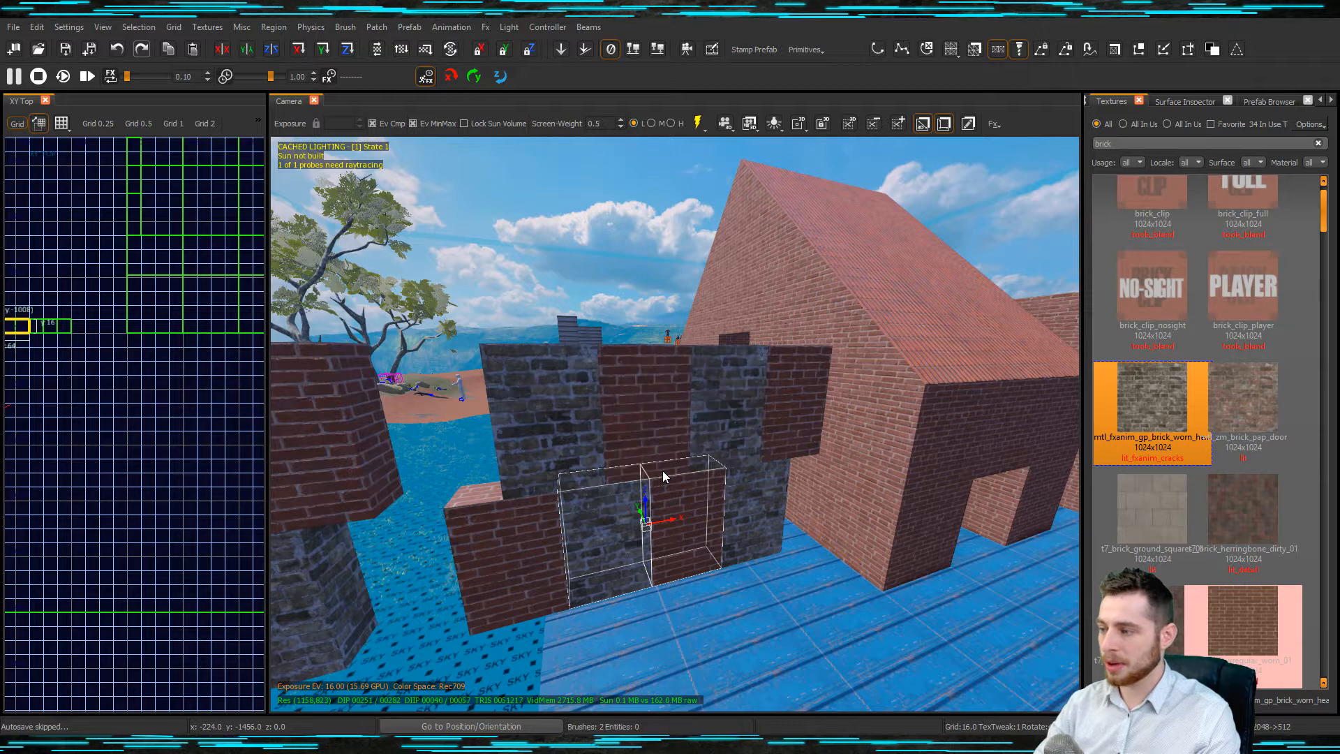
pyautogui.press('Escape')
pyautogui.keyDown('shift'); pyautogui.click(665, 448); pyautogui.keyUp('shift')
pyautogui.press('BackSpace')
pyautogui.moveTo(680, 486)
pyautogui.mouseDown(button='right')
pyautogui.moveTo(677, 453)
pyautogui.moveTo(673, 533)
pyautogui.mouseUp(button='right')
pyautogui.keyDown('shift'); pyautogui.click(672, 531); pyautogui.keyUp('shift')
pyautogui.keyDown('shift'); pyautogui.click(712, 489); pyautogui.keyUp('shift')
pyautogui.moveTo(718, 494)
pyautogui.mouseDown(button='right')
pyautogui.moveTo(508, 428)
pyautogui.moveTo(656, 446)
pyautogui.moveTo(640, 465)
pyautogui.moveTo(718, 400)
pyautogui.mouseUp(button='right')
pyautogui.keyDown('ctrl'); pyautogui.keyDown('shift'); pyautogui.click(523, 439); pyautogui.keyUp('shift'); pyautogui.keyUp('ctrl')
pyautogui.press('Escape')
pyautogui.hotkey('ctrl', 'z')
# - Select all eight brushes of the wall nearest the house and auto-caulk their touching faces
pyautogui.keyDown('shift'); pyautogui.click(691, 404); pyautogui.keyUp('shift')
pyautogui.keyDown('shift'); pyautogui.click(713, 455); pyautogui.keyUp('shift')
pyautogui.keyDown('shift'); pyautogui.click(753, 450); pyautogui.keyUp('shift')
pyautogui.keyDown('shift'); pyautogui.click(743, 395); pyautogui.keyUp('shift')
pyautogui.keyDown('shift'); pyautogui.click(803, 391); pyautogui.keyUp('shift')
pyautogui.keyDown('shift'); pyautogui.click(803, 444); pyautogui.keyUp('shift')
pyautogui.keyDown('shift'); pyautogui.click(829, 391); pyautogui.keyUp('shift')
pyautogui.keyDown('shift'); pyautogui.click(632, 490); pyautogui.keyUp('shift')
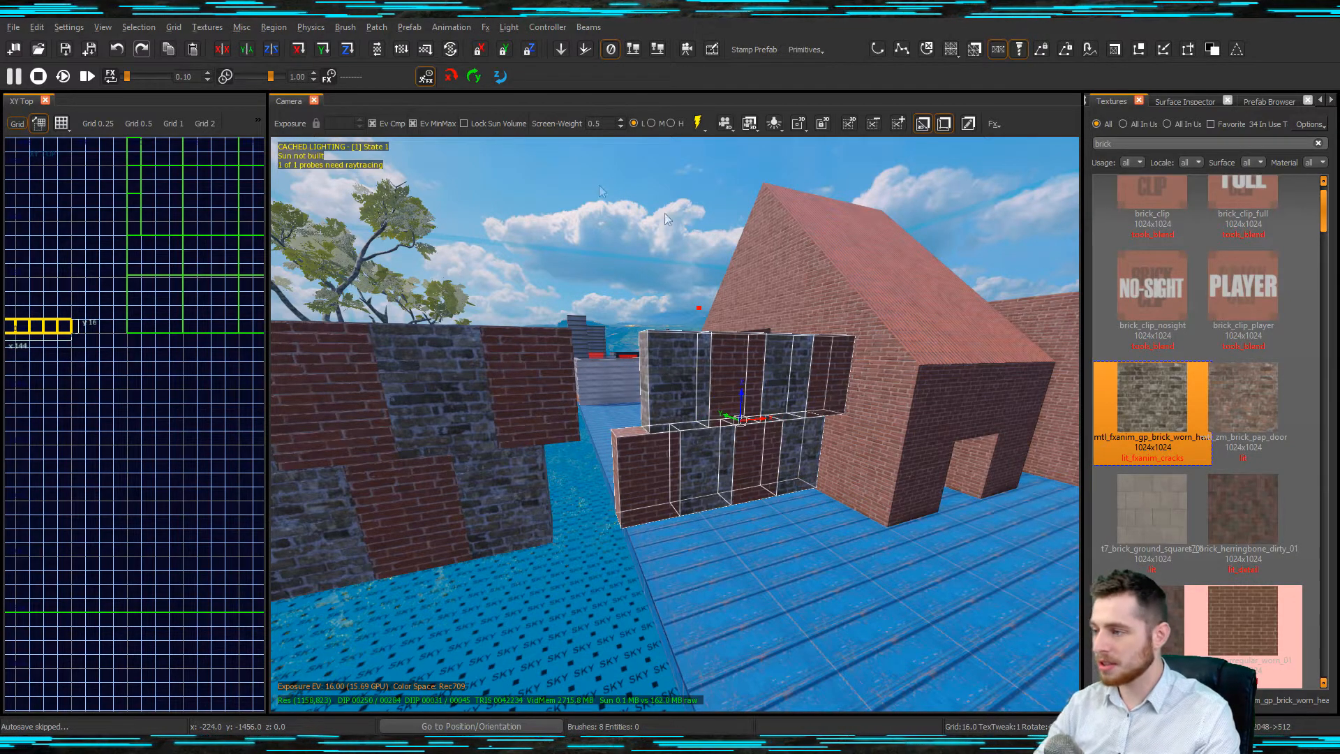
pyautogui.press('Escape')
# - Delete the red brick brush between the two upper stone brushes to expose the caulk in the wall nearest the house
pyautogui.keyDown('shift'); pyautogui.click(733, 377); pyautogui.keyUp('shift')
pyautogui.moveTo(733, 377); pyautogui.dragTo(775, 376, button='right')
pyautogui.press('Delete')
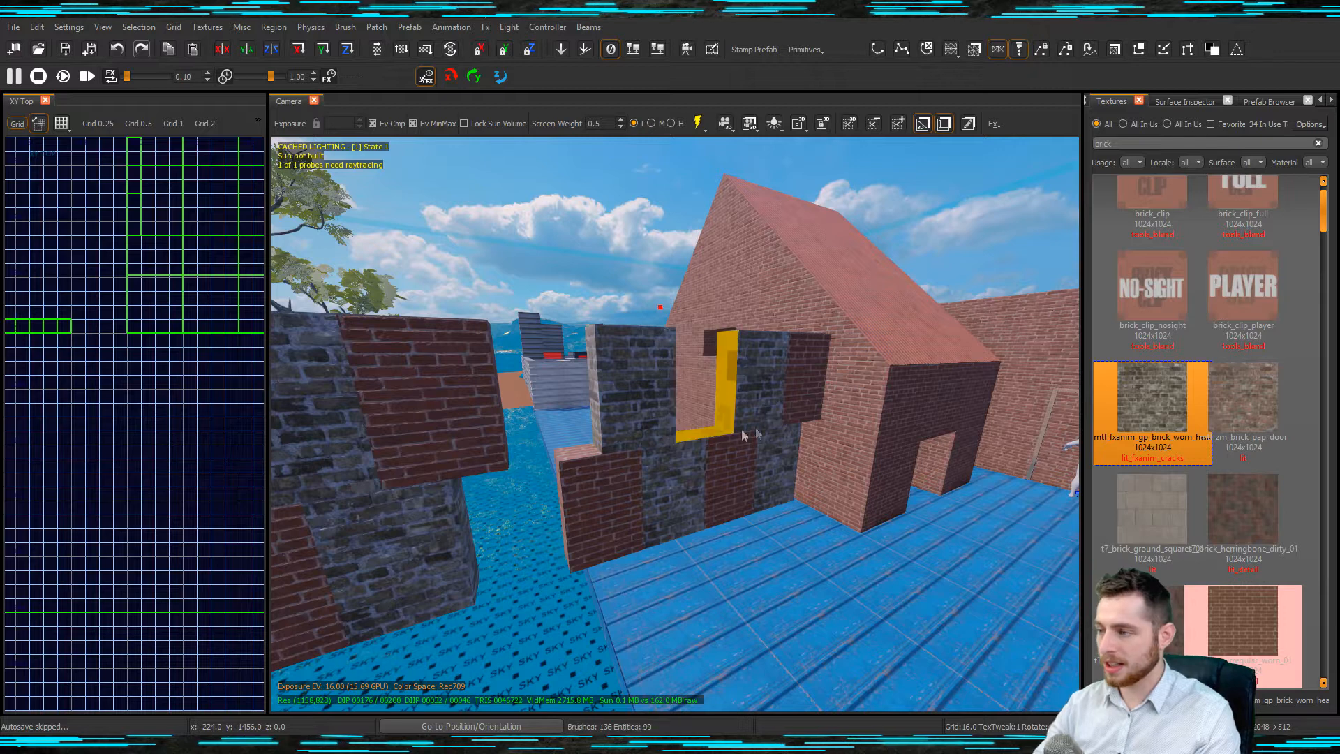
# - Select the top faces of the lower brushes beneath the opening to examine how far their caulk extends
pyautogui.keyDown('shift'); pyautogui.click(724, 439); pyautogui.keyUp('shift')
pyautogui.moveTo(725, 438); pyautogui.dragTo(726, 437, button='right')
pyautogui.press('Escape')
pyautogui.keyDown('ctrl'); pyautogui.keyDown('shift'); pyautogui.click(709, 427); pyautogui.keyUp('shift'); pyautogui.keyUp('ctrl')
pyautogui.keyDown('ctrl'); pyautogui.keyDown('shift'); pyautogui.click(698, 446); pyautogui.keyUp('shift'); pyautogui.keyUp('ctrl')
pyautogui.keyDown('ctrl'); pyautogui.keyDown('shift'); pyautogui.click(671, 454); pyautogui.keyUp('shift'); pyautogui.keyUp('ctrl')
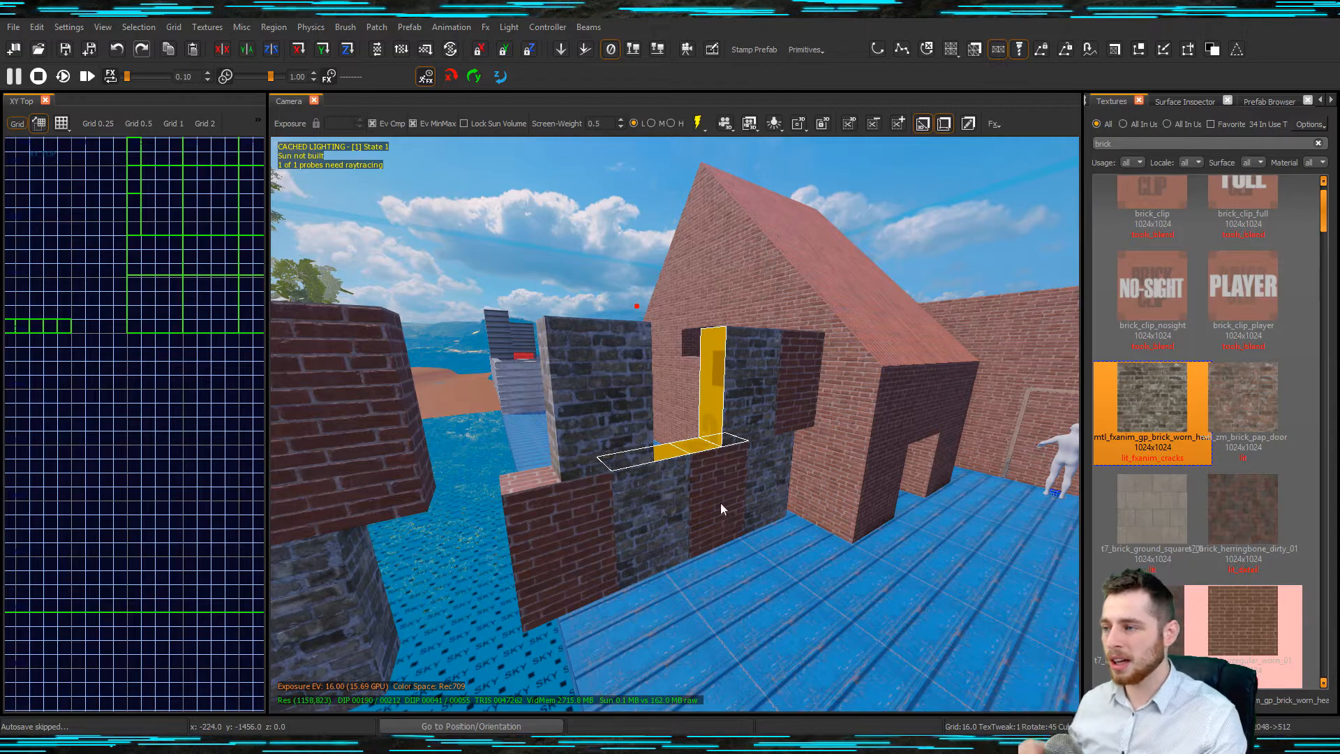
pyautogui.moveTo(745, 532)
pyautogui.mouseDown(button='right')
pyautogui.moveTo(831, 533)
pyautogui.moveTo(722, 531)
pyautogui.mouseUp(button='right')
pyautogui.press('Escape')
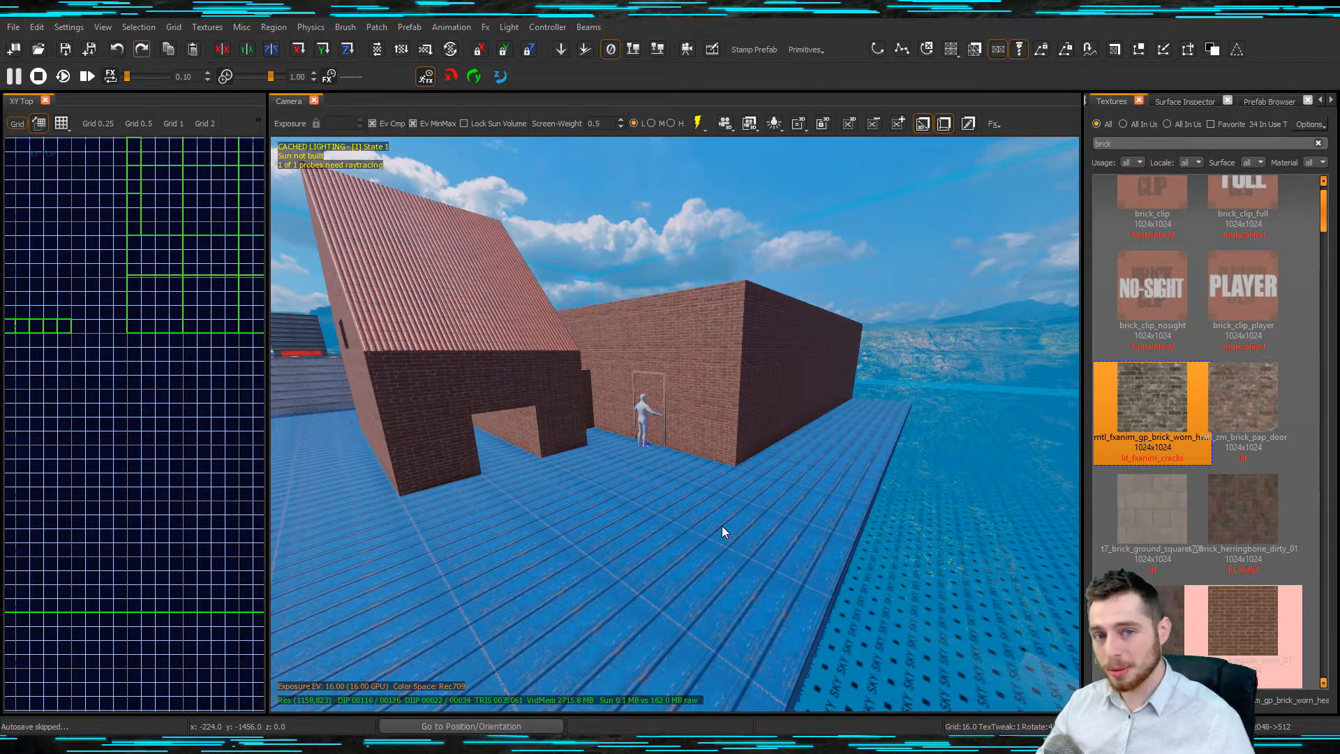
# - Select the blue metal platform beside the house and examine its underside and outer edge
pyautogui.moveTo(656, 487)
pyautogui.mouseDown(button='right')
pyautogui.moveTo(649, 466)
pyautogui.moveTo(598, 450)
pyautogui.mouseUp(button='right')
pyautogui.keyDown('shift'); pyautogui.click(620, 440); pyautogui.keyUp('shift')
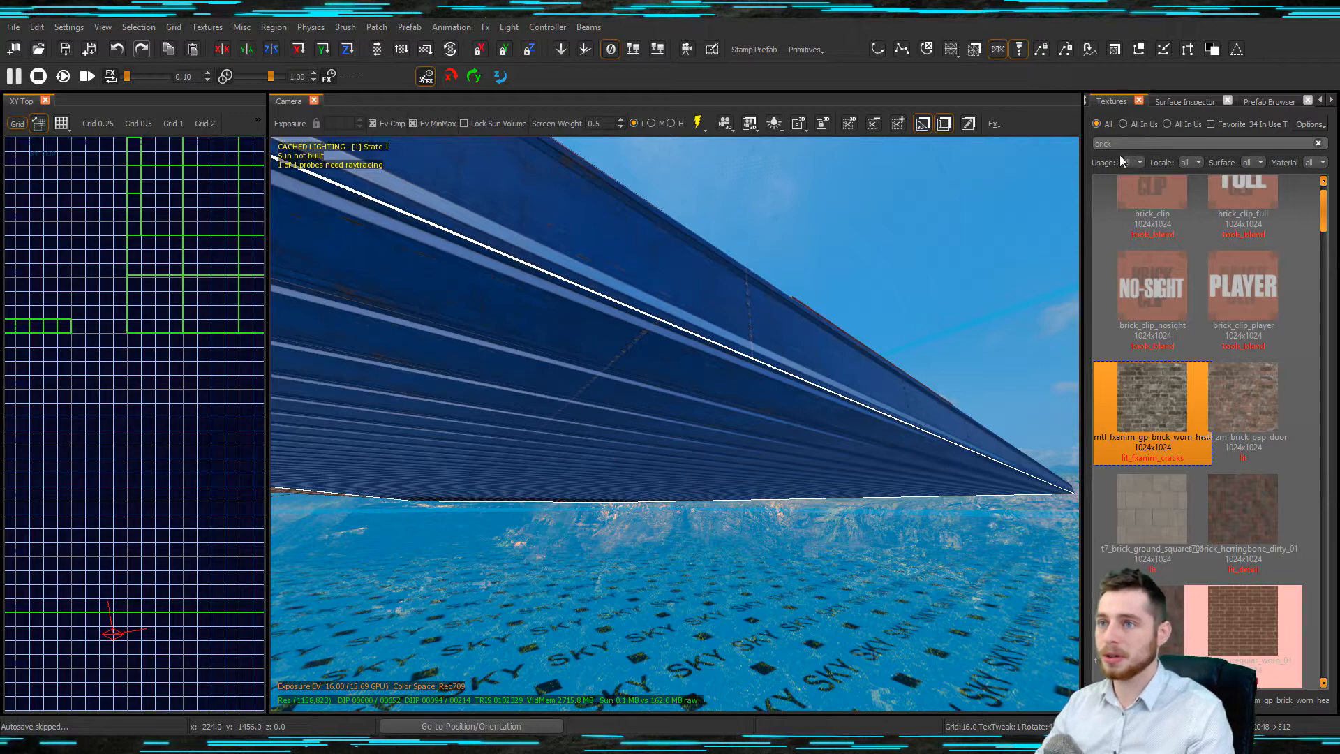
pyautogui.press('Escape')
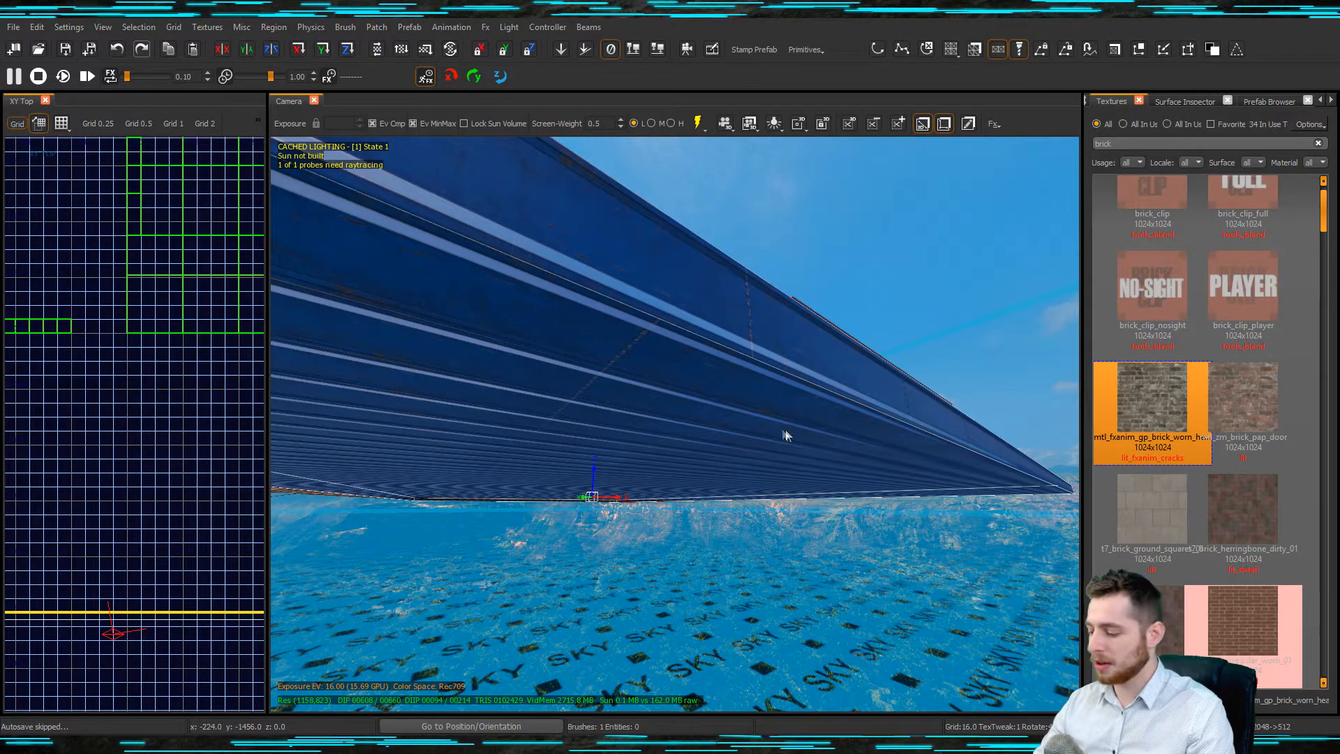
pyautogui.moveTo(767, 422); pyautogui.dragTo(827, 467, button='right')
pyautogui.press('Escape')
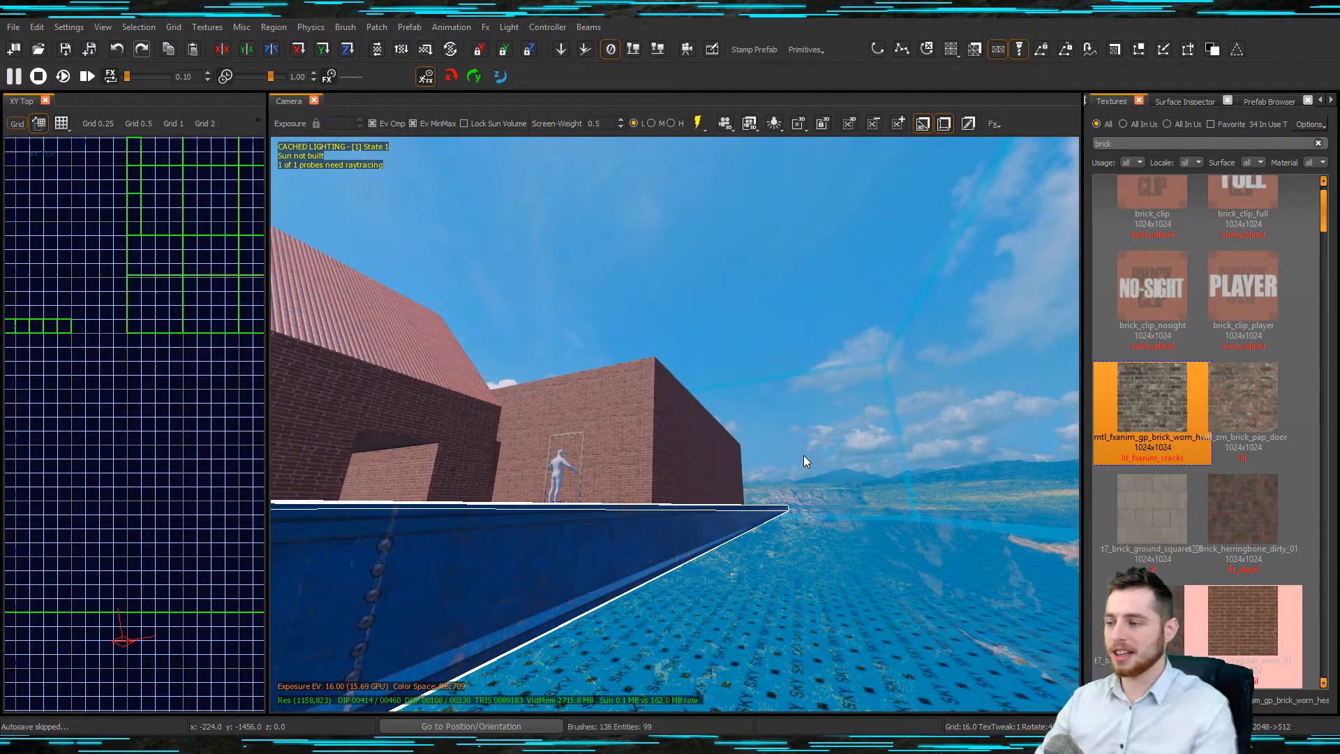
# - Undo the deletion of the red brick brush in the wall nearest the house
pyautogui.moveTo(794, 336); pyautogui.dragTo(773, 463, button='right')
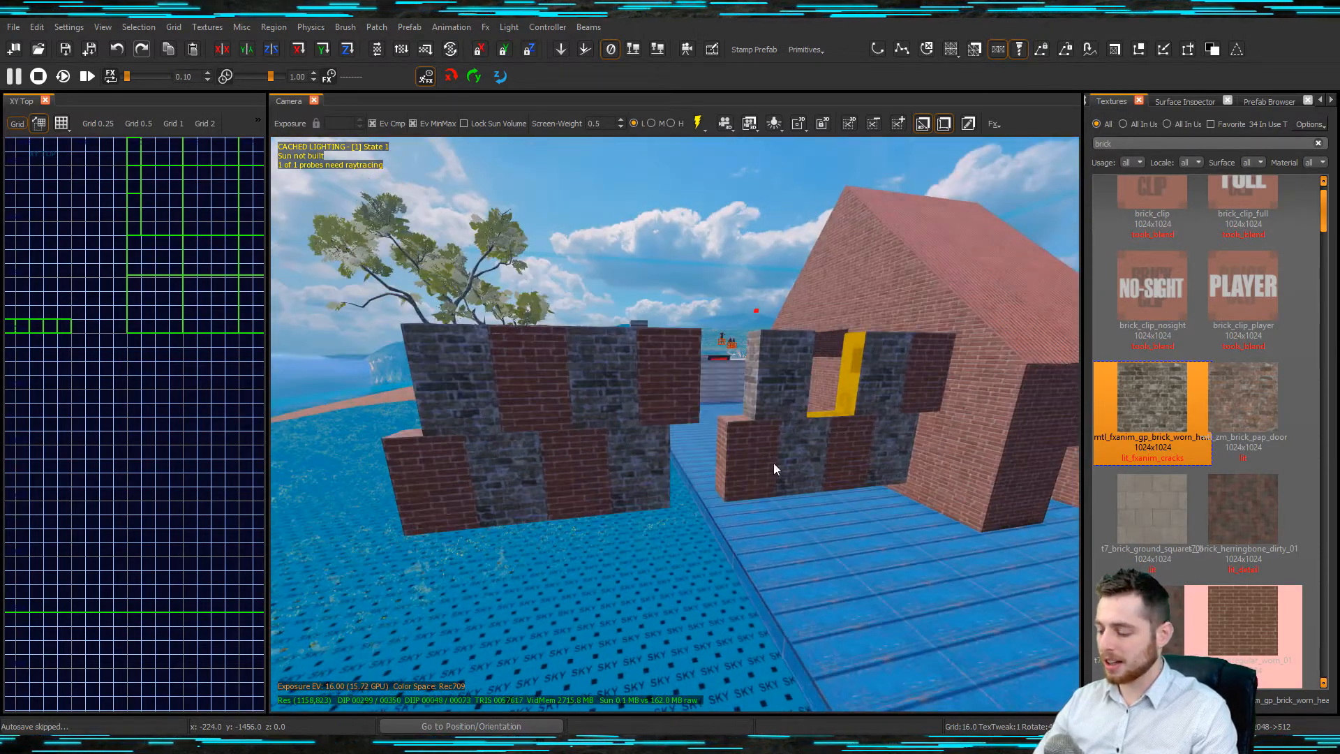
pyautogui.scroll(3, 780, 461)
pyautogui.scroll(2, 781, 466)
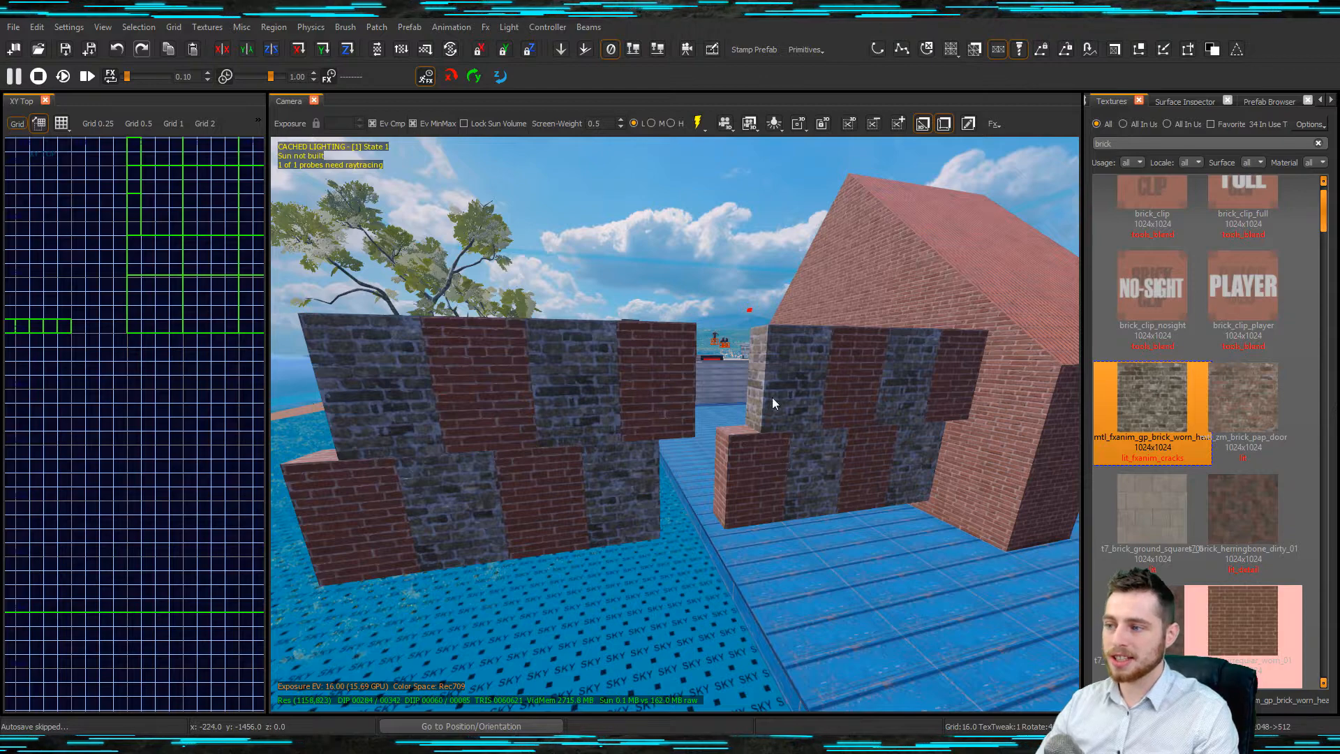
pyautogui.scroll(-5, 788, 409)
# - Select the upper row of four brushes in the farther wall, then only its end red brick brush, to compare them
pyautogui.moveTo(553, 382)
pyautogui.keyDown('shift'); pyautogui.mouseDown()
pyautogui.moveTo(652, 379)
pyautogui.moveTo(694, 398)
pyautogui.mouseUp(); pyautogui.keyUp('shift')
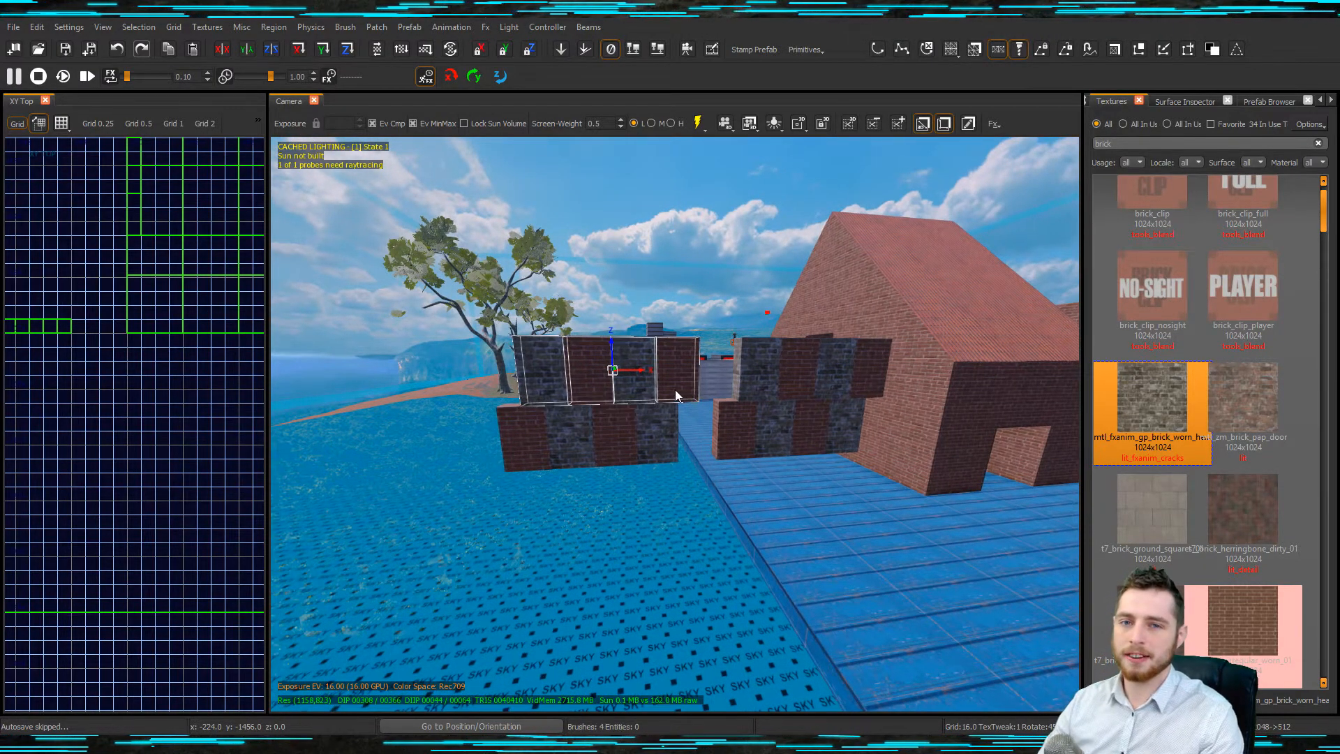
pyautogui.moveTo(663, 476)
pyautogui.mouseDown(button='right')
pyautogui.moveTo(646, 395)
pyautogui.moveTo(640, 438)
pyautogui.mouseUp(button='right')
pyautogui.press('Escape')
pyautogui.moveTo(644, 387)
pyautogui.mouseDown(button='right')
pyautogui.moveTo(631, 377)
pyautogui.moveTo(694, 430)
pyautogui.mouseUp(button='right')
pyautogui.keyDown('shift'); pyautogui.click(722, 431); pyautogui.keyUp('shift')
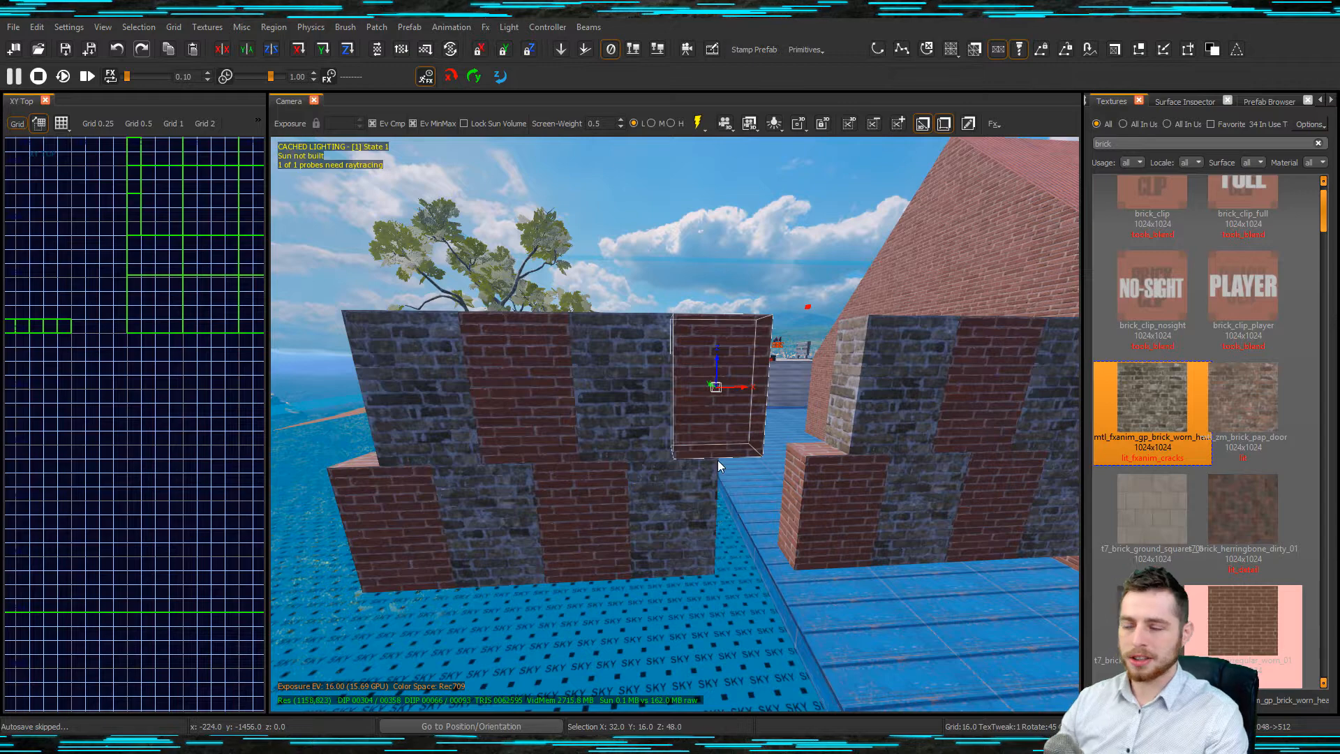
pyautogui.moveTo(715, 459); pyautogui.dragTo(747, 476, button='right')
pyautogui.press('Escape')
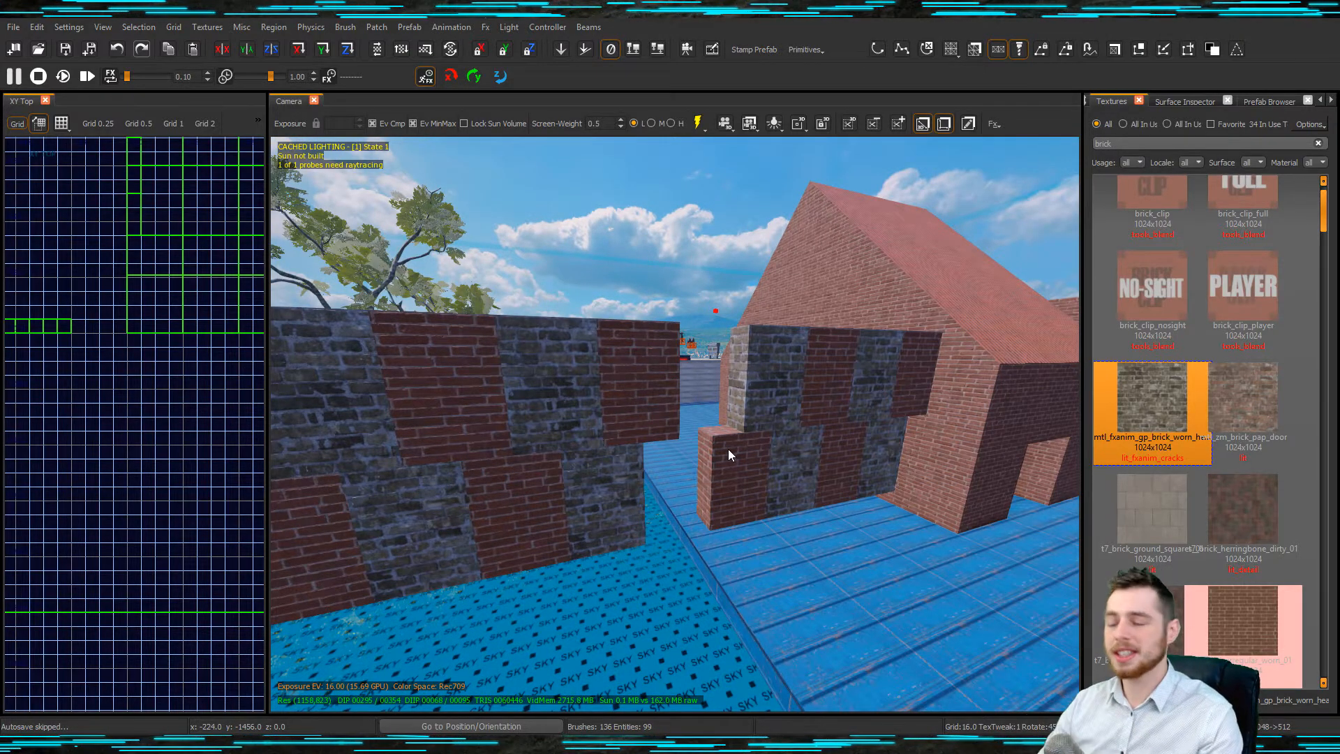
# - Try to combine the upper stone brush and the two lower brushes at the near wall's outer end with CSG Merge
pyautogui.moveTo(765, 457); pyautogui.dragTo(705, 447, button='right')
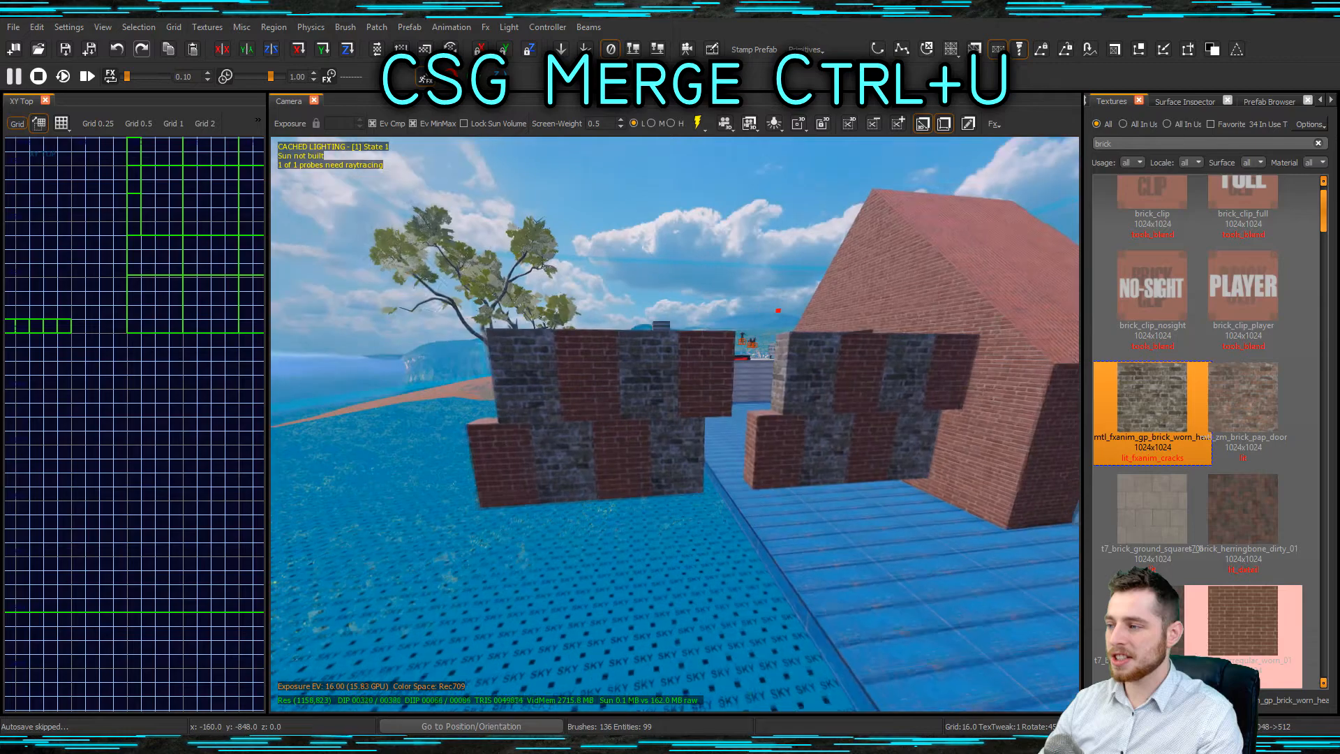
pyautogui.moveTo(691, 399); pyautogui.dragTo(720, 402, button='right')
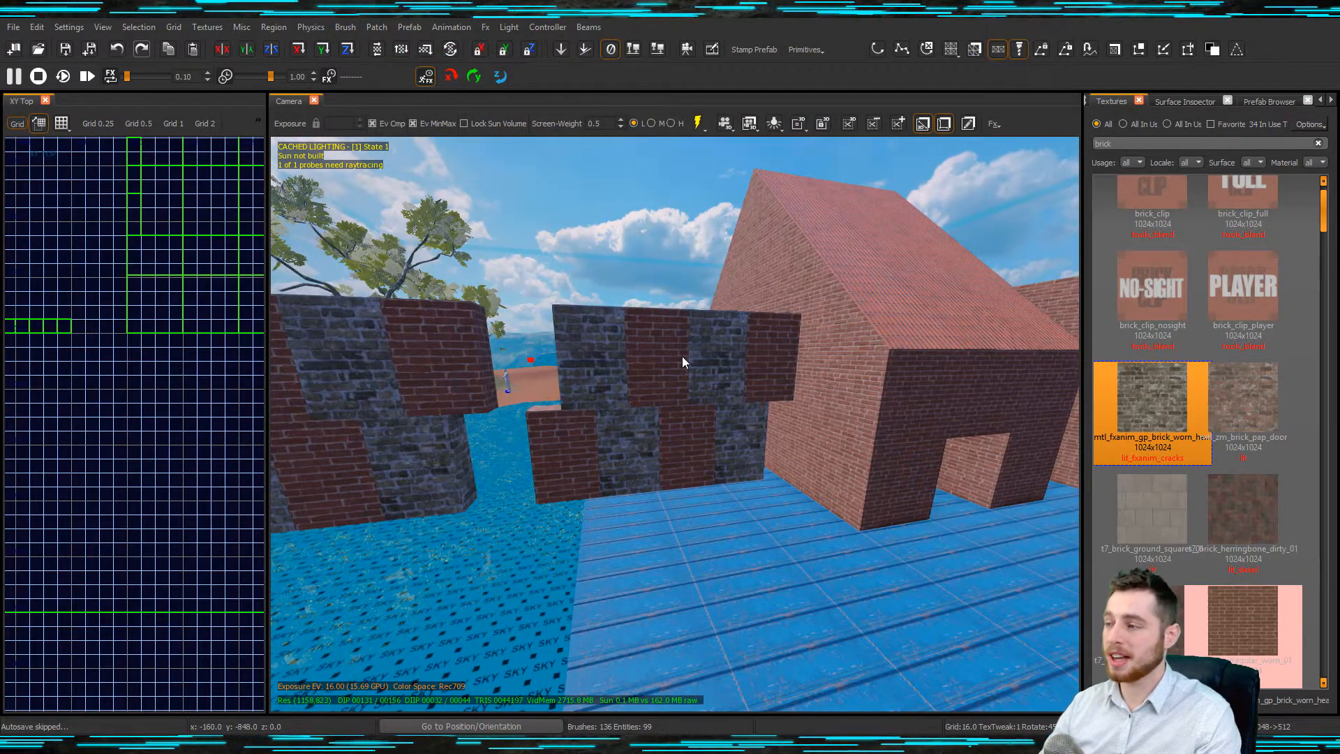
pyautogui.moveTo(684, 468); pyautogui.dragTo(689, 480, button='right')
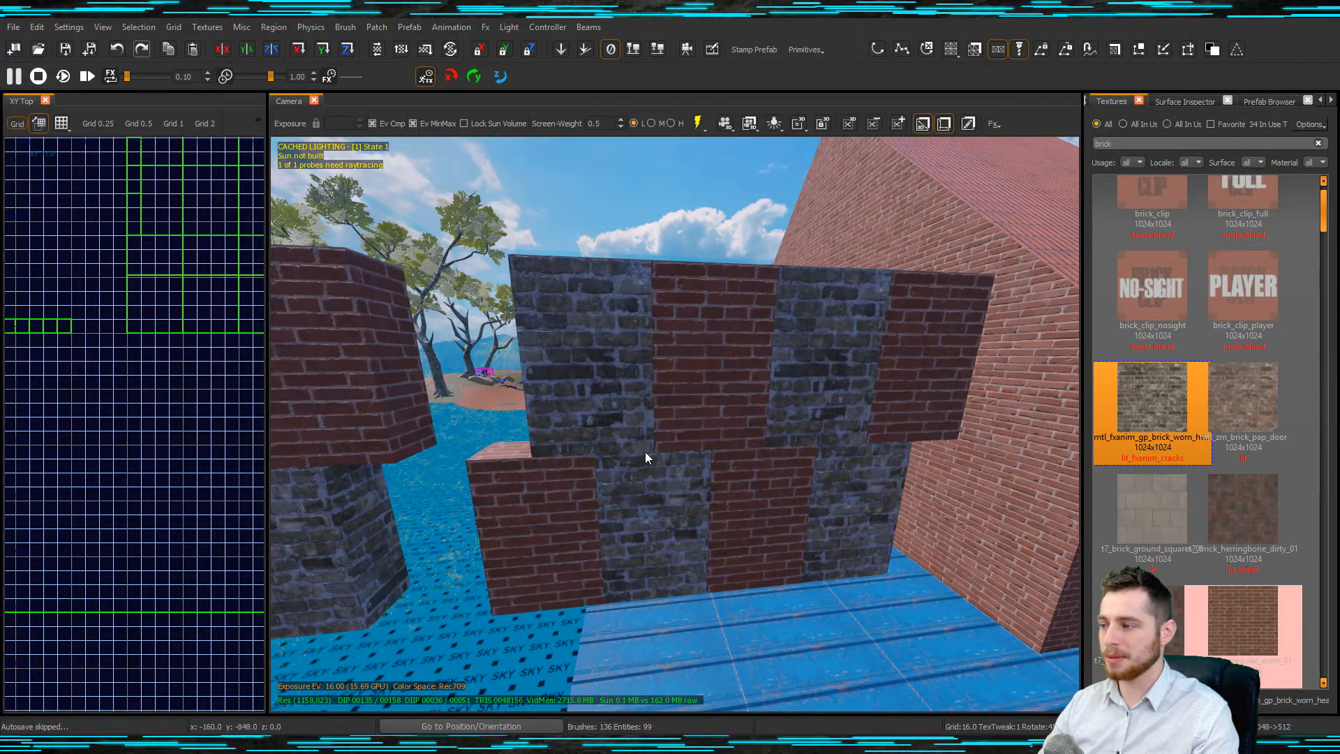
pyautogui.keyDown('shift'); pyautogui.moveTo(592, 415); pyautogui.dragTo(599, 447); pyautogui.keyUp('shift')
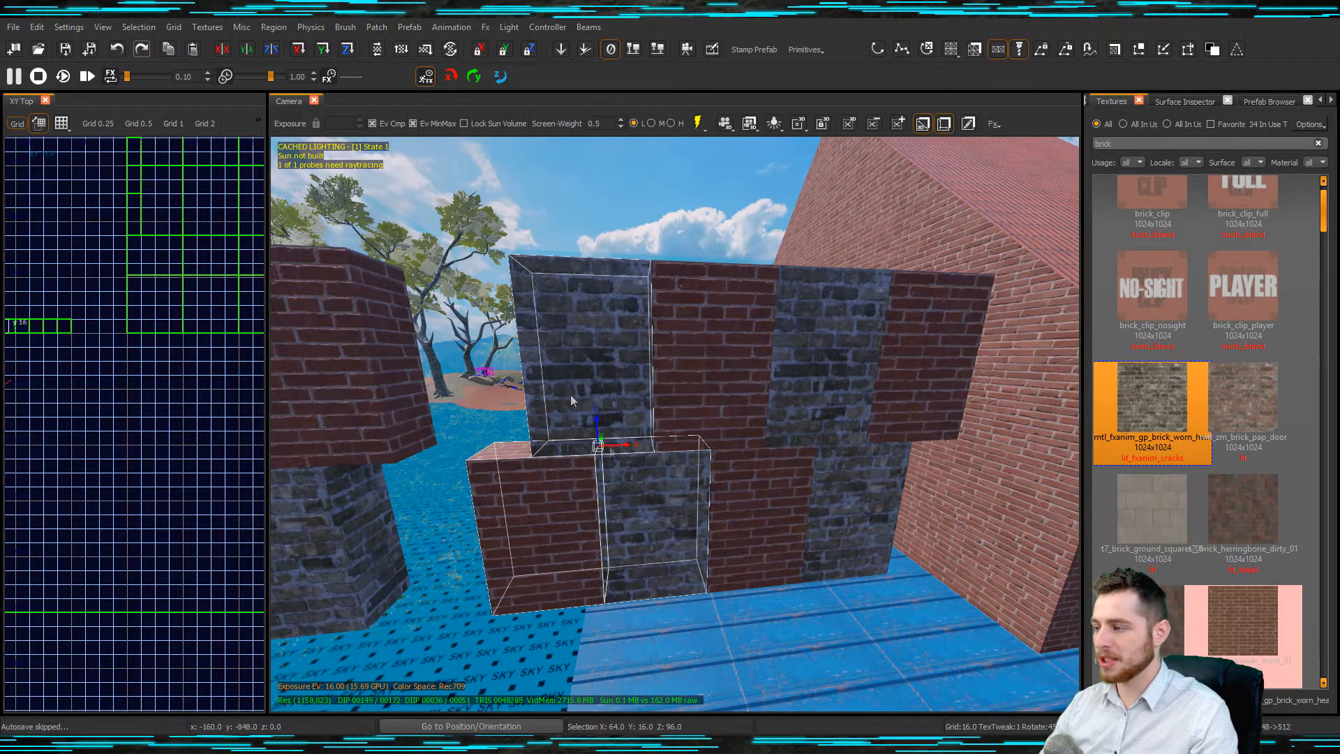
pyautogui.click(137, 28)
pyautogui.moveTo(258, 248)
pyautogui.click(362, 271)
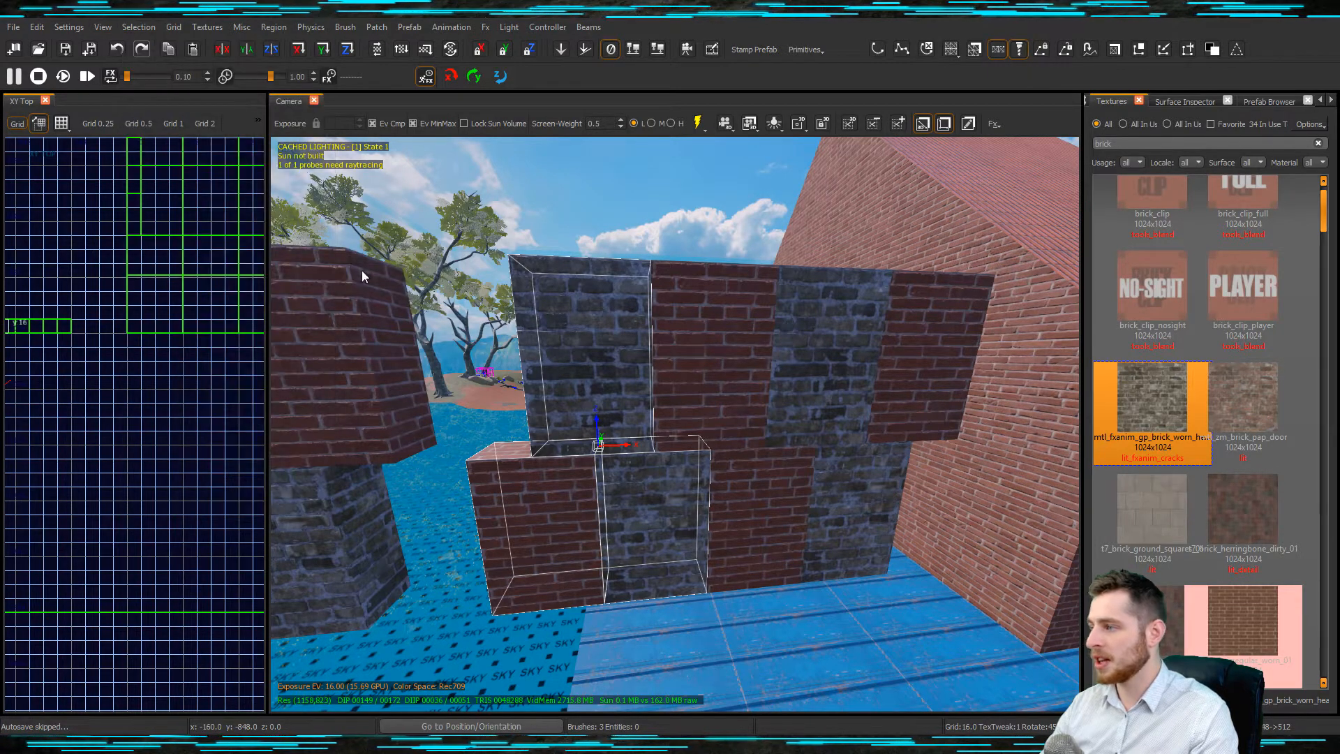
# - Look up the CSG Merge command, then reselect the upper stone brush and two lower brushes at the near wall's outer end
pyautogui.click(138, 27)
pyautogui.moveTo(276, 258)
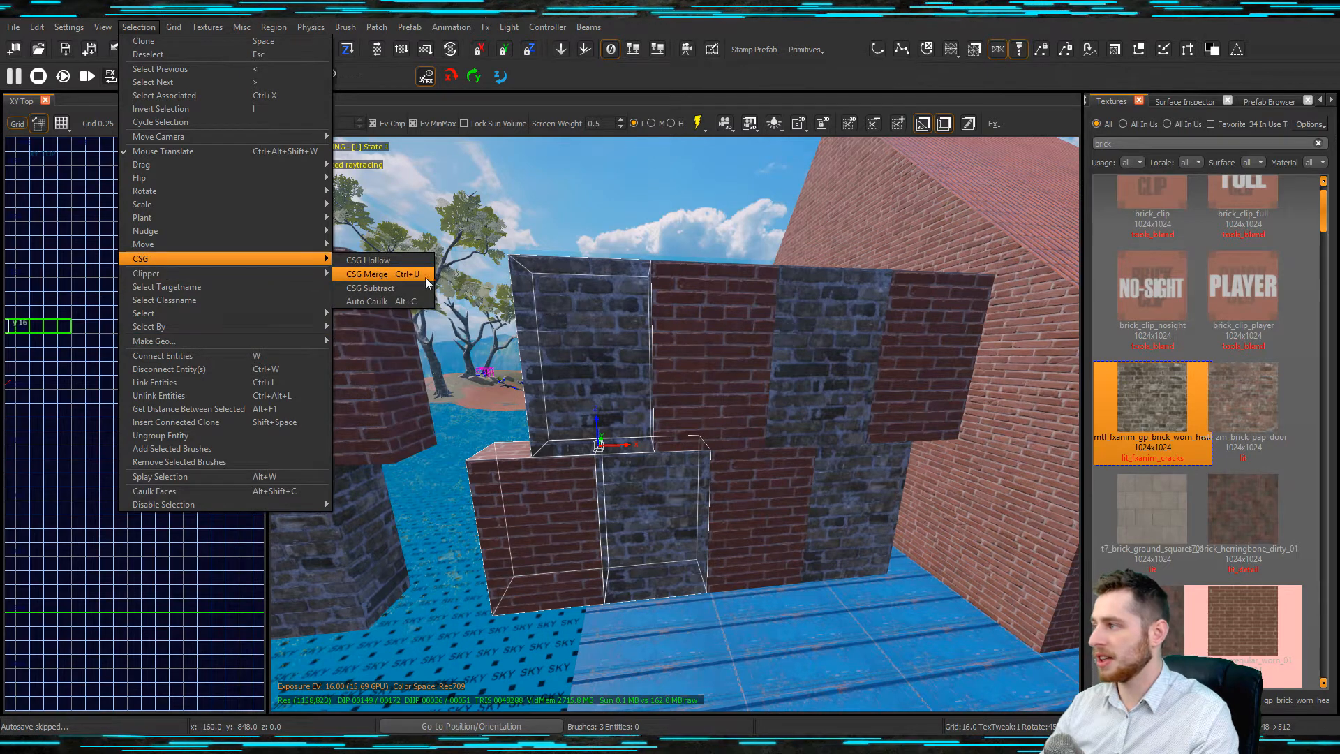
pyautogui.click(642, 480)
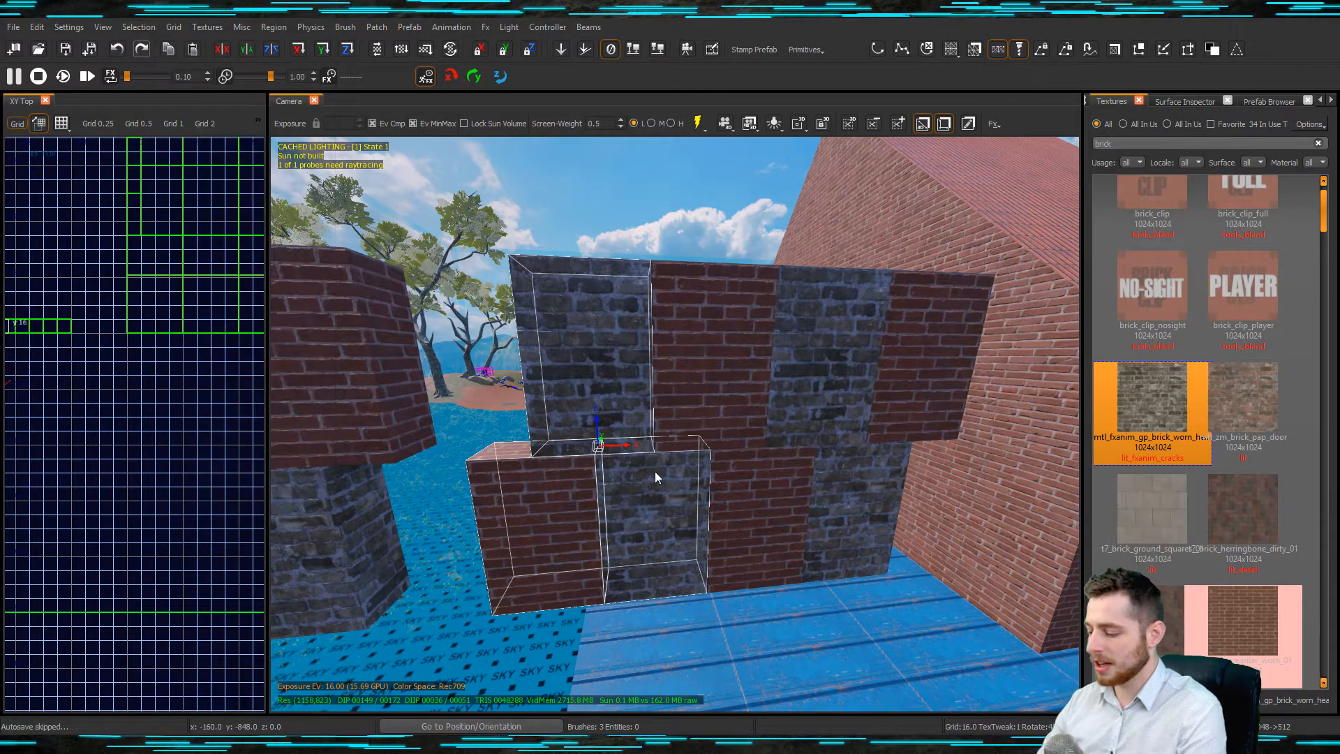
pyautogui.press('Escape')
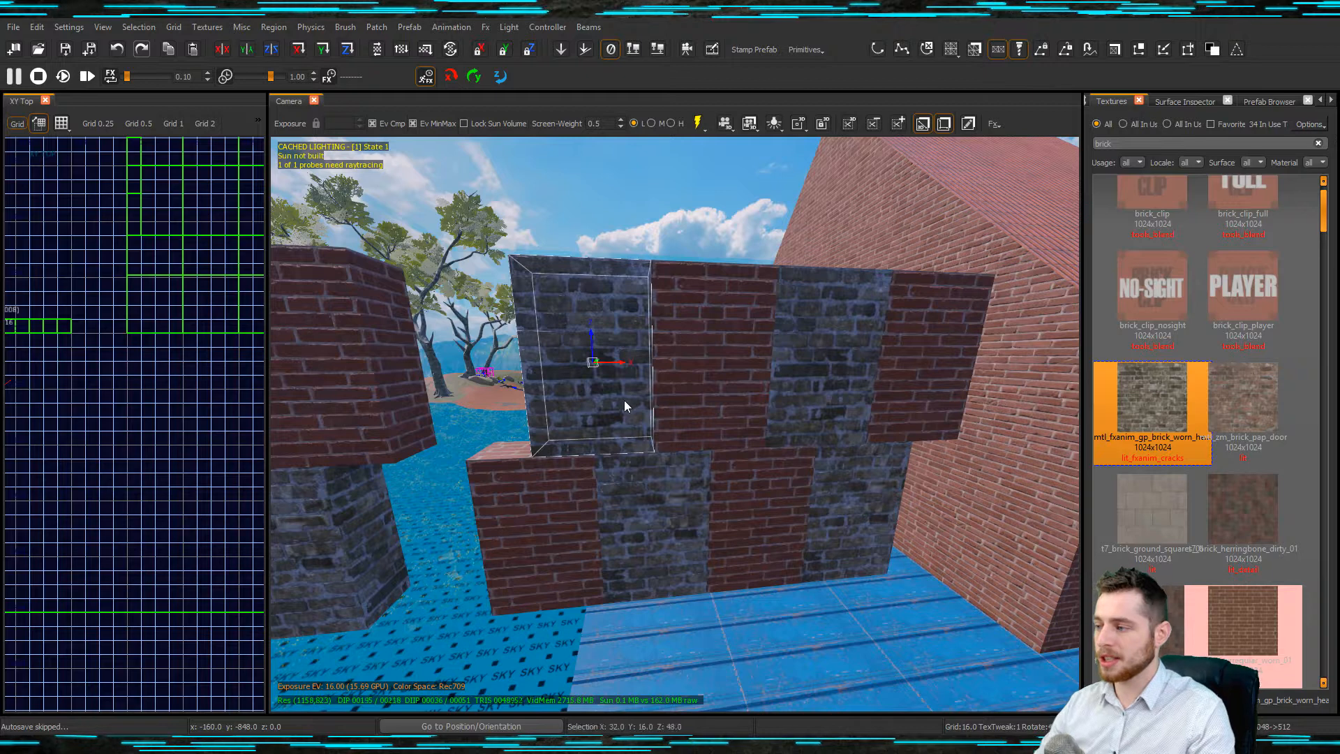
pyautogui.keyDown('shift'); pyautogui.click(645, 476); pyautogui.keyUp('shift')
pyautogui.keyDown('shift'); pyautogui.click(531, 494); pyautogui.keyUp('shift')
pyautogui.press('Escape')
# - Merge the near wall's upper outer stone brush with the adjacent red brick brush using CSG Merge
pyautogui.keyDown('shift'); pyautogui.click(638, 401); pyautogui.keyUp('shift')
pyautogui.keyDown('shift'); pyautogui.click(696, 414); pyautogui.keyUp('shift')
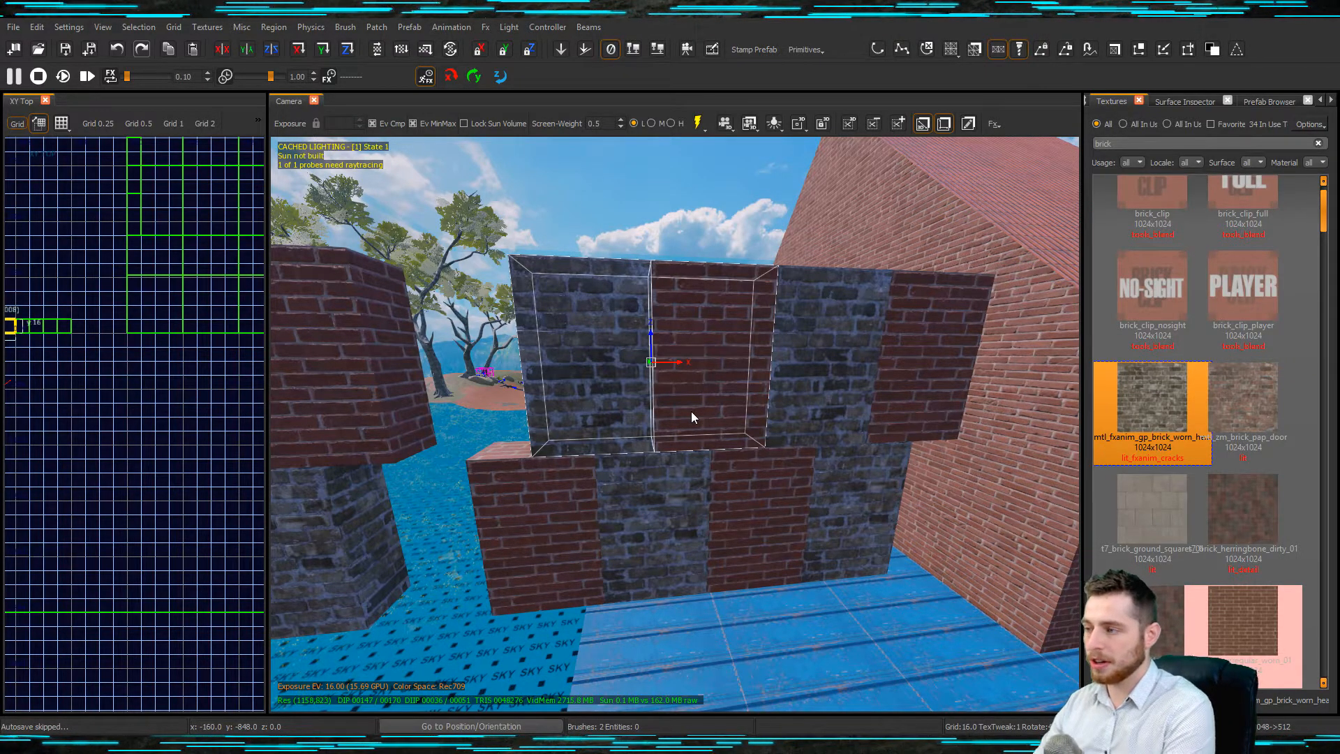
pyautogui.hotkey('ctrl', 'u')
pyautogui.press('Escape')
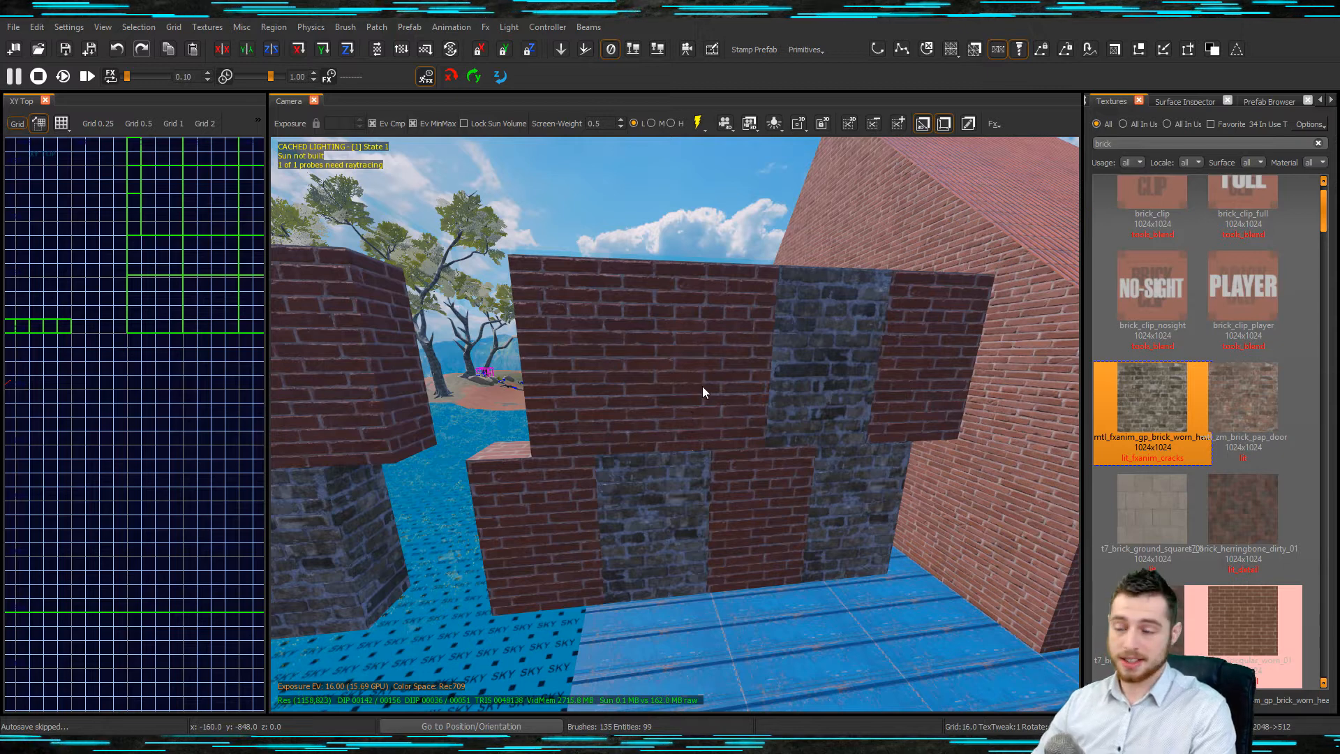
# - Select the merged upper red brick brush and examine it from another angle
pyautogui.keyDown('shift'); pyautogui.click(703, 388); pyautogui.keyUp('shift')
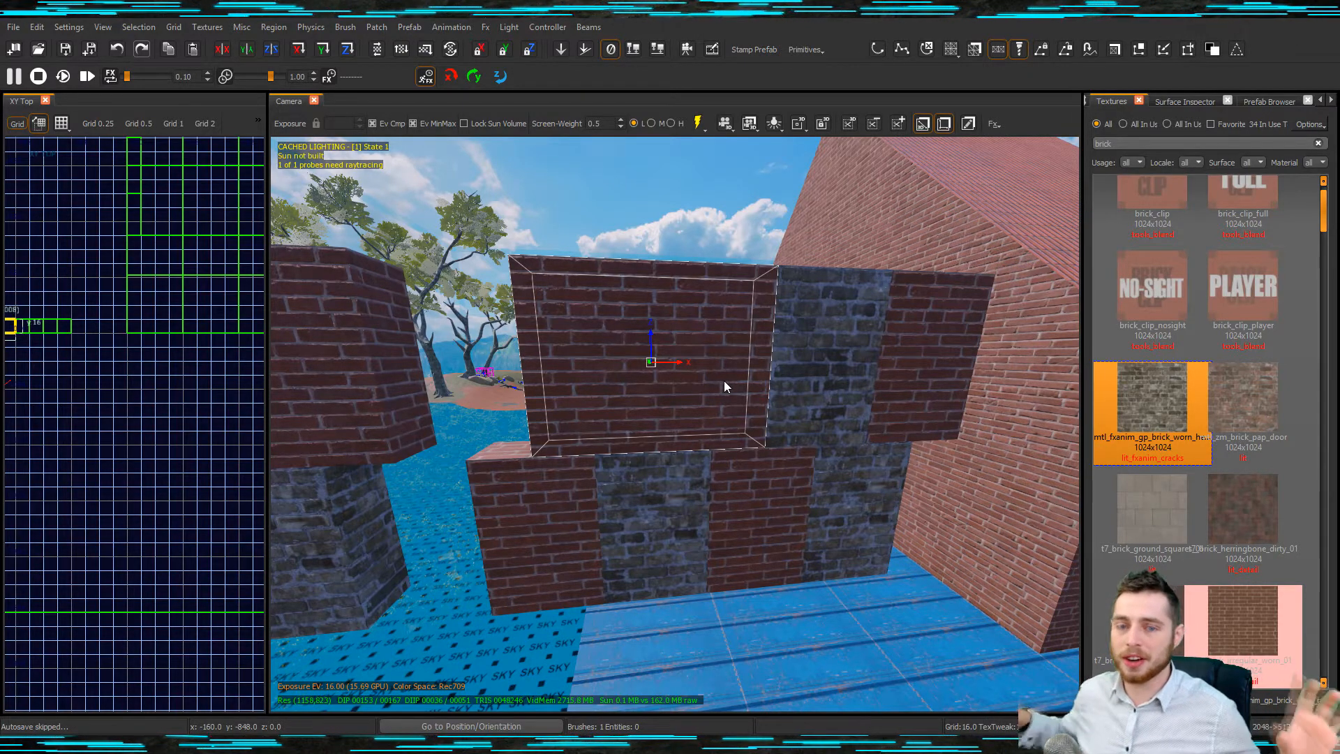
pyautogui.press('Escape')
pyautogui.moveTo(721, 382)
pyautogui.mouseDown(button='right')
pyautogui.moveTo(774, 454)
pyautogui.moveTo(650, 392)
pyautogui.moveTo(653, 412)
pyautogui.moveTo(688, 443)
pyautogui.moveTo(802, 464)
pyautogui.moveTo(718, 442)
pyautogui.moveTo(552, 433)
pyautogui.mouseUp(button='right')
pyautogui.keyDown('shift'); pyautogui.click(648, 386); pyautogui.keyUp('shift')
pyautogui.moveTo(719, 443); pyautogui.dragTo(739, 442, button='right')
pyautogui.press('Escape')
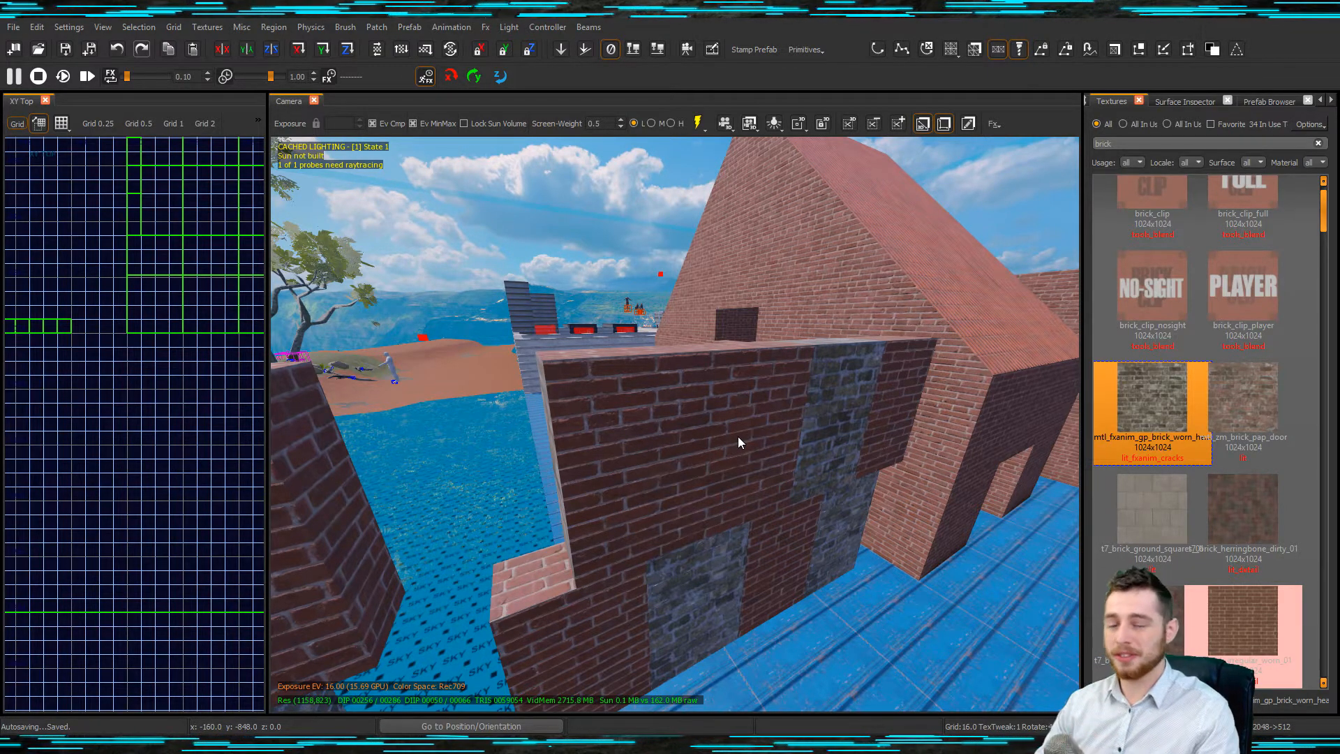
# - Merge the near wall's upper stone brush and the red brick brush beside the house with CSG Merge
pyautogui.moveTo(743, 433)
pyautogui.mouseDown(button='right')
pyautogui.moveTo(705, 433)
pyautogui.moveTo(742, 433)
pyautogui.mouseUp(button='right')
pyautogui.keyDown('shift'); pyautogui.click(740, 354); pyautogui.keyUp('shift')
pyautogui.keyDown('shift'); pyautogui.click(682, 363); pyautogui.keyUp('shift')
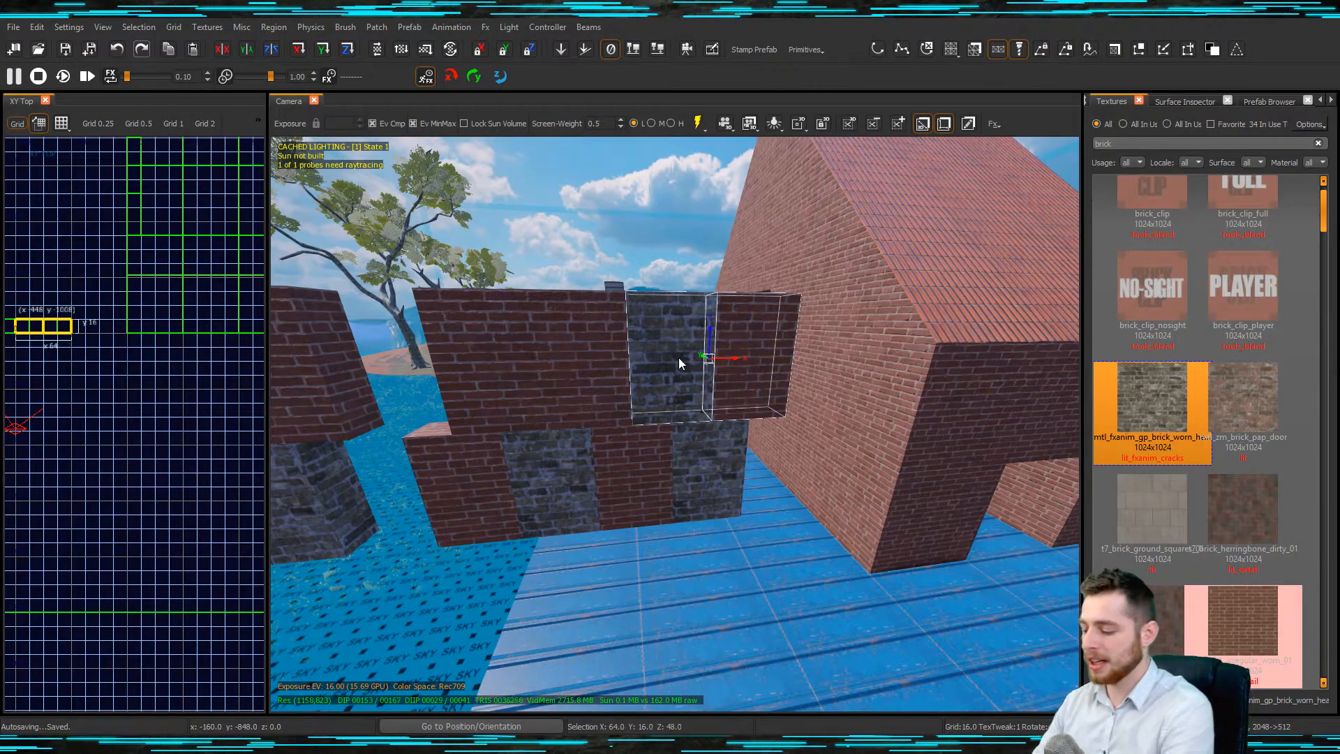
pyautogui.hotkey('ctrl', 'u')
pyautogui.press('Escape')
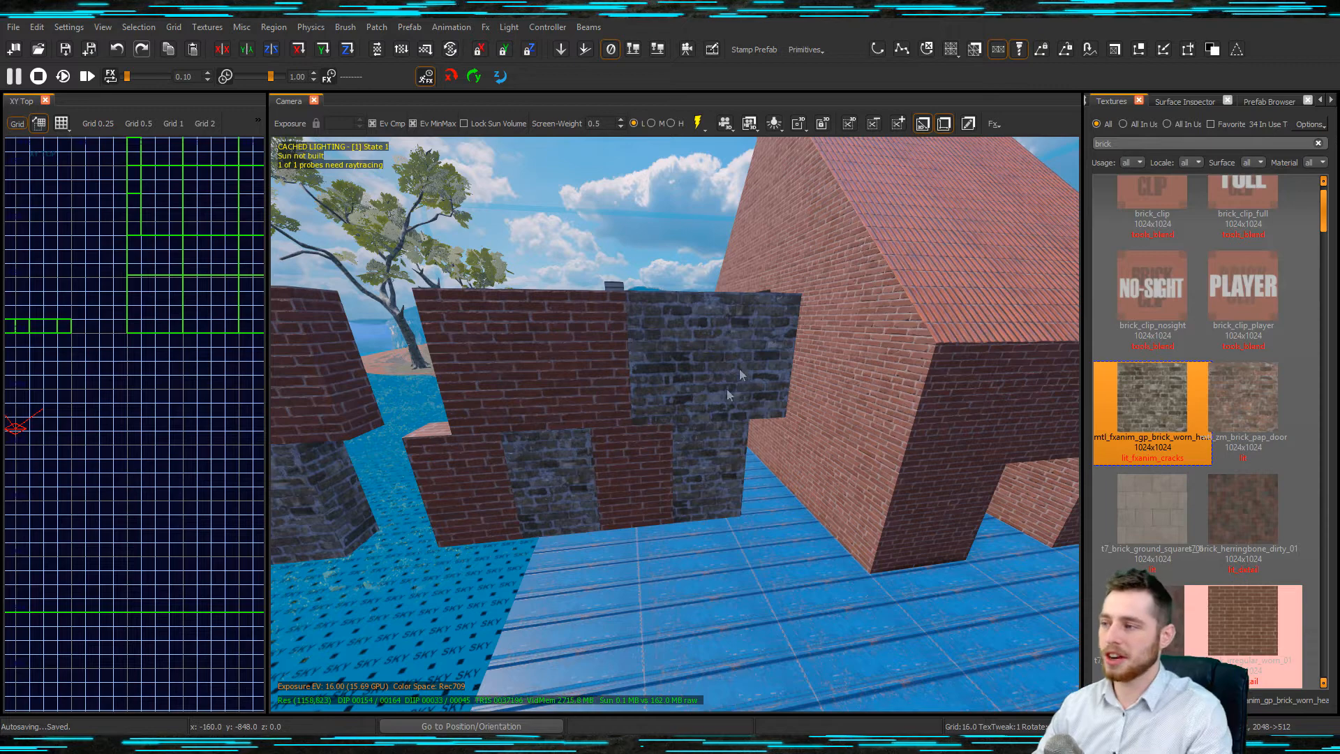
# - Merge the two lower-row brushes closest to the house, one red brick and one stone, with CSG Merge
pyautogui.moveTo(732, 400); pyautogui.dragTo(731, 400, button='right')
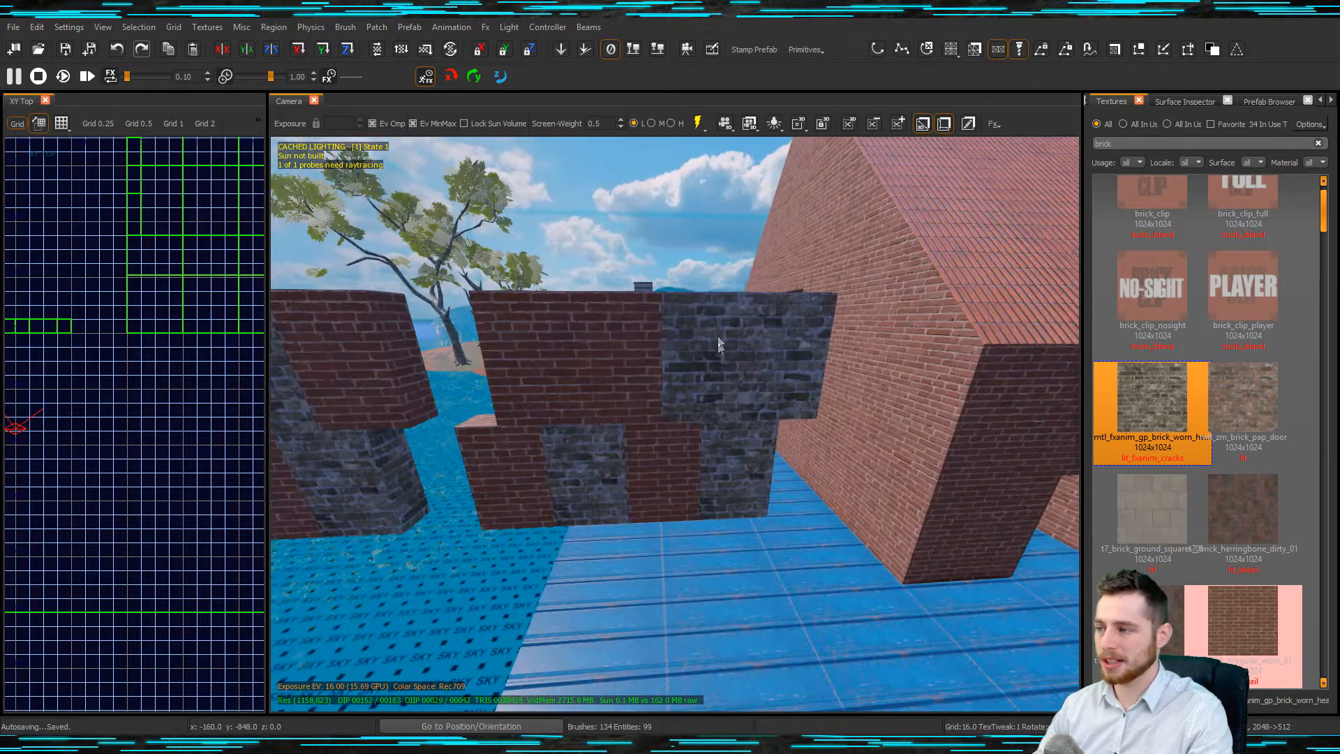
pyautogui.keyDown('shift'); pyautogui.click(666, 461); pyautogui.keyUp('shift')
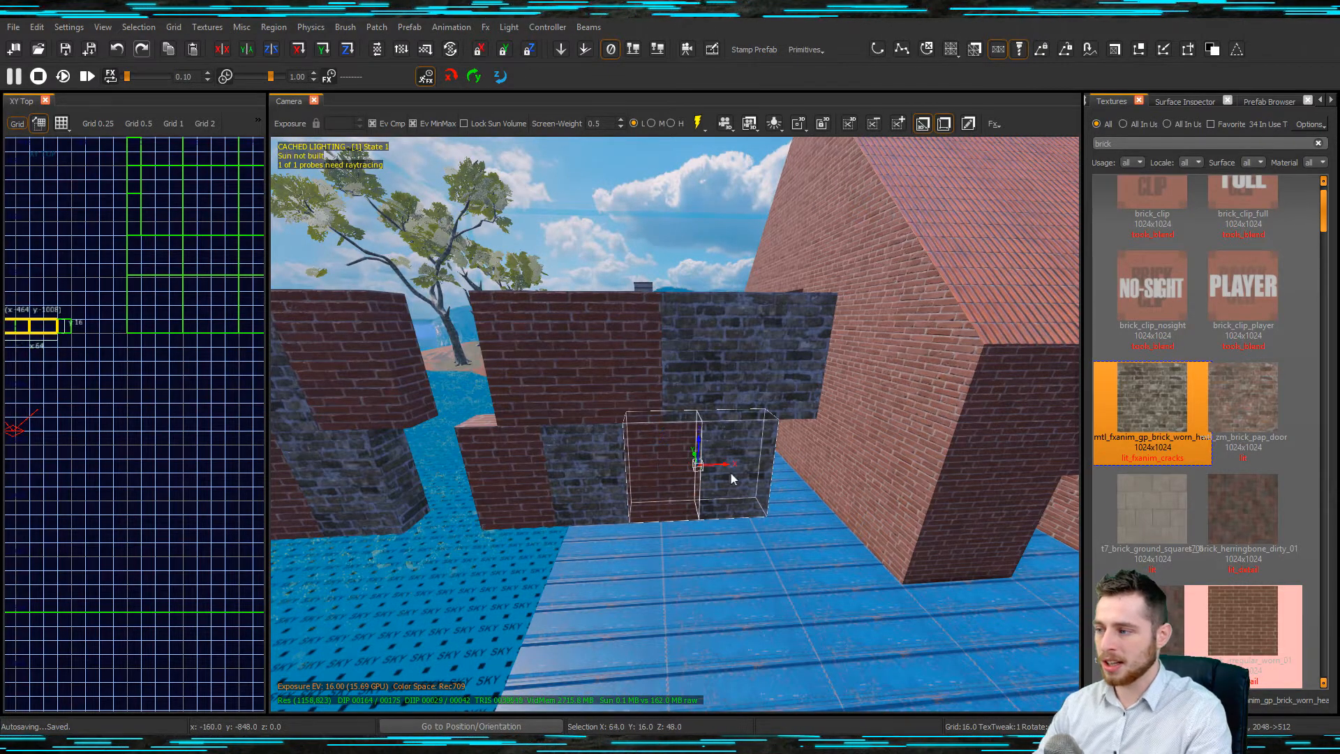
pyautogui.hotkey('ctrl', 'u')
pyautogui.press('Escape')
pyautogui.moveTo(745, 458); pyautogui.dragTo(795, 481, button='right')
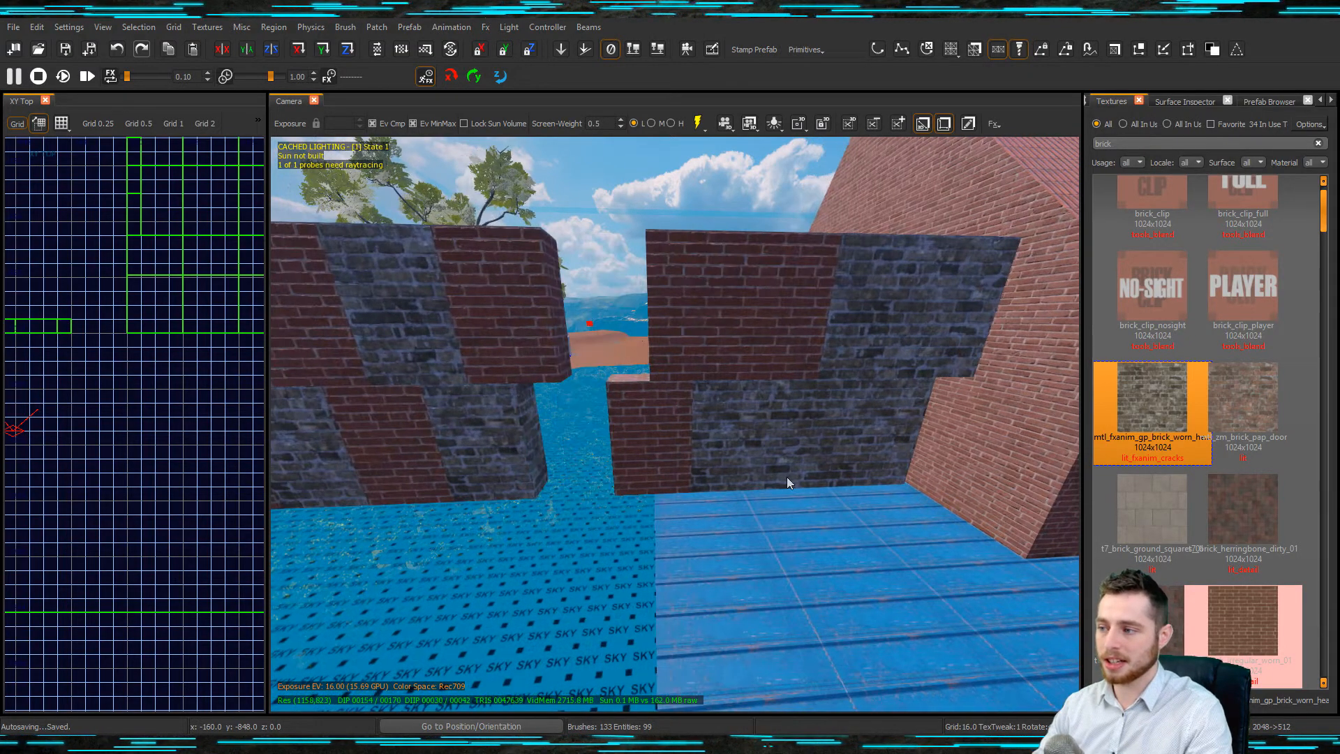
# - Merge all three remaining brushes of the near wall's lower row into a single brush with CSG Merge
pyautogui.keyDown('shift'); pyautogui.click(702, 443); pyautogui.keyUp('shift')
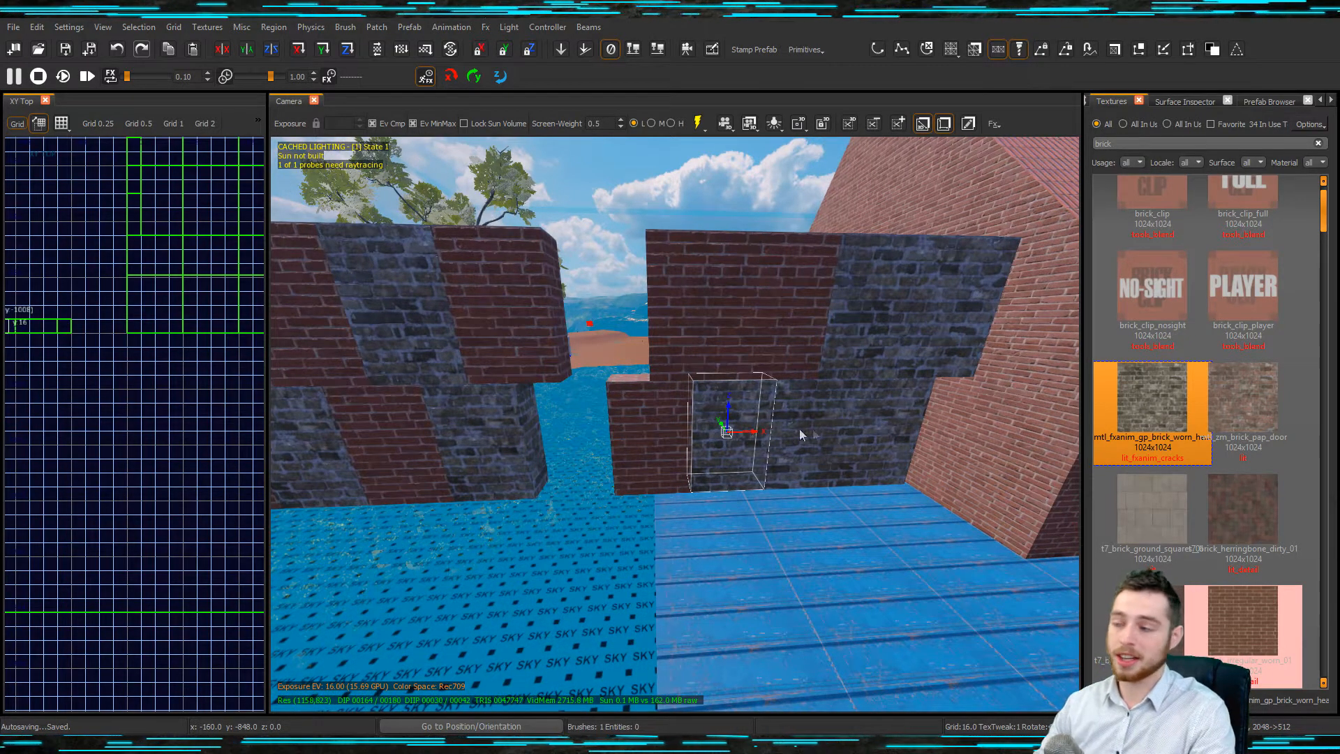
pyautogui.press('Escape')
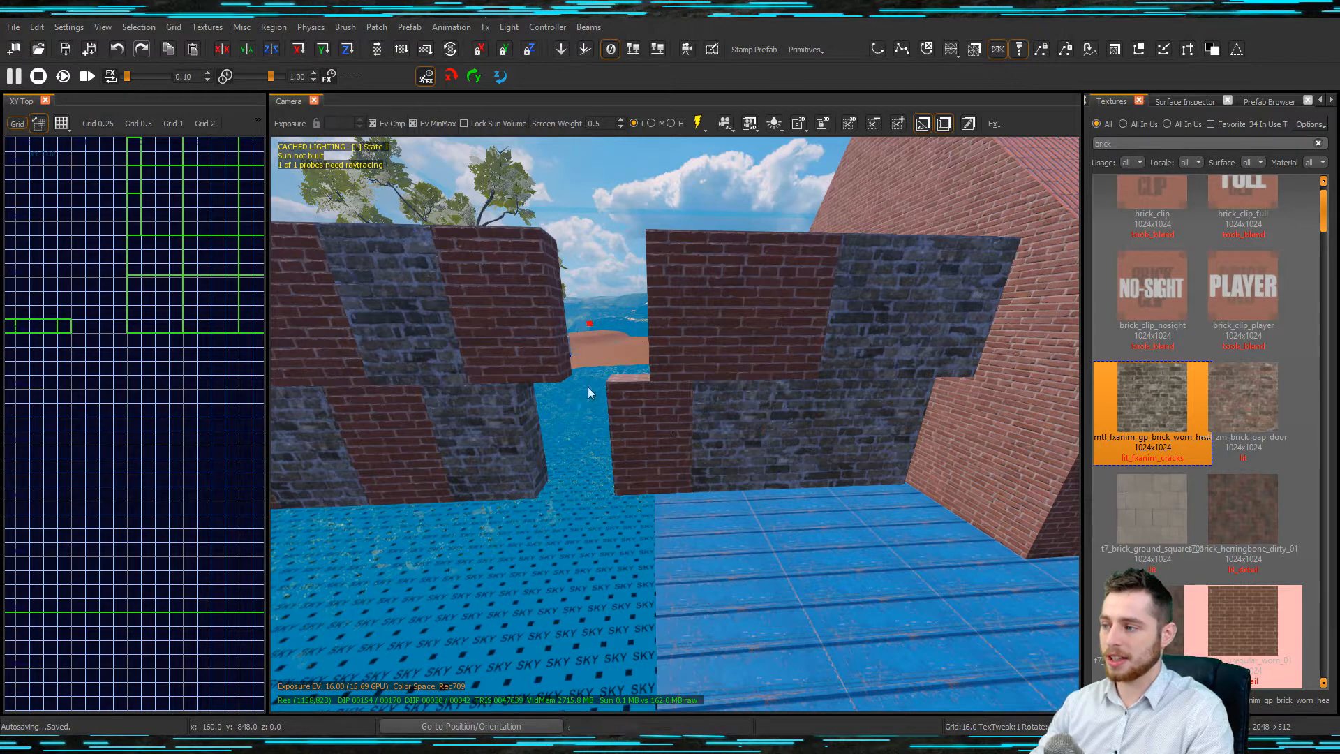
pyautogui.keyDown('shift'); pyautogui.click(860, 441); pyautogui.keyUp('shift')
pyautogui.keyDown('shift'); pyautogui.click(749, 436); pyautogui.keyUp('shift')
pyautogui.keyDown('shift'); pyautogui.click(670, 444); pyautogui.keyUp('shift')
pyautogui.hotkey('ctrl', 'u')
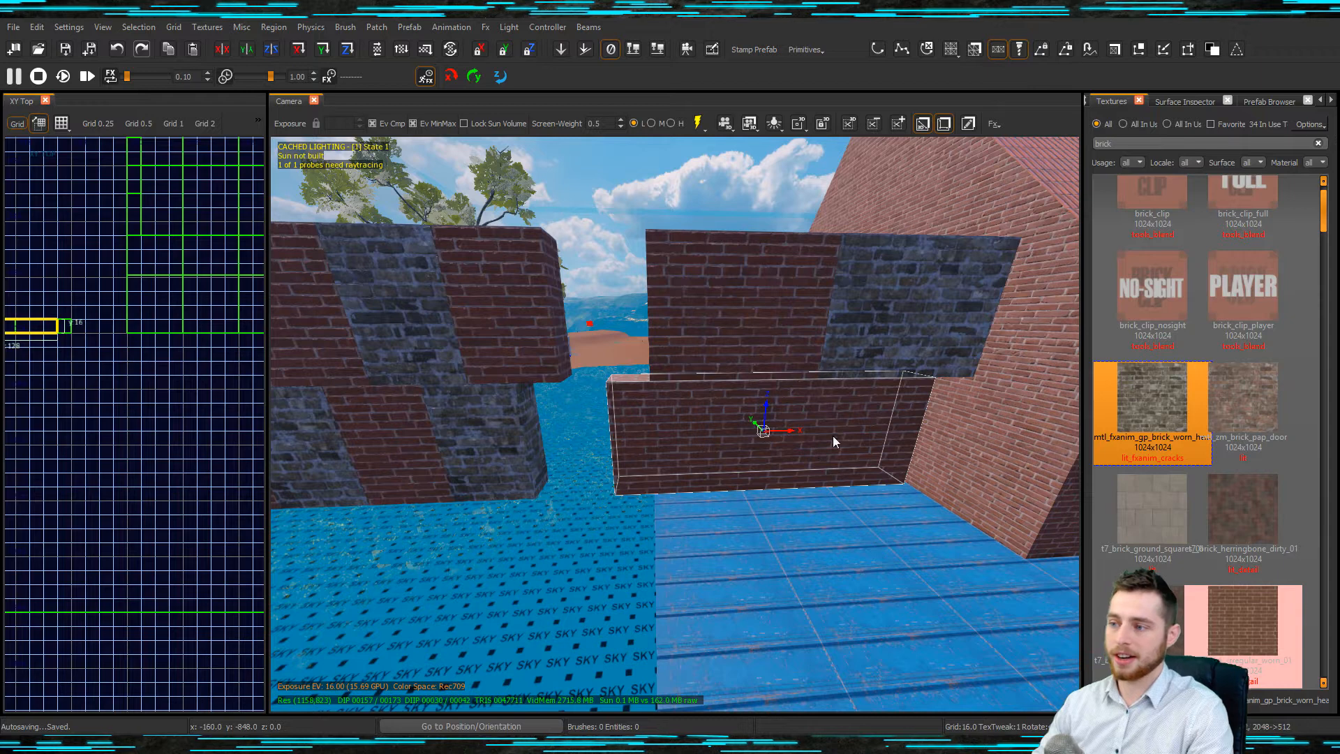
pyautogui.press('Escape')
# - Merge the two remaining upper-row brushes of the near wall into a single stone brush with CSG Merge
pyautogui.keyDown('shift'); pyautogui.click(812, 347); pyautogui.keyUp('shift')
pyautogui.keyDown('shift'); pyautogui.click(913, 344); pyautogui.keyUp('shift')
pyautogui.keyDown('shift'); pyautogui.click(949, 349); pyautogui.keyUp('shift')
pyautogui.keyDown('shift'); pyautogui.click(908, 350); pyautogui.keyUp('shift')
pyautogui.hotkey('ctrl', 'u')
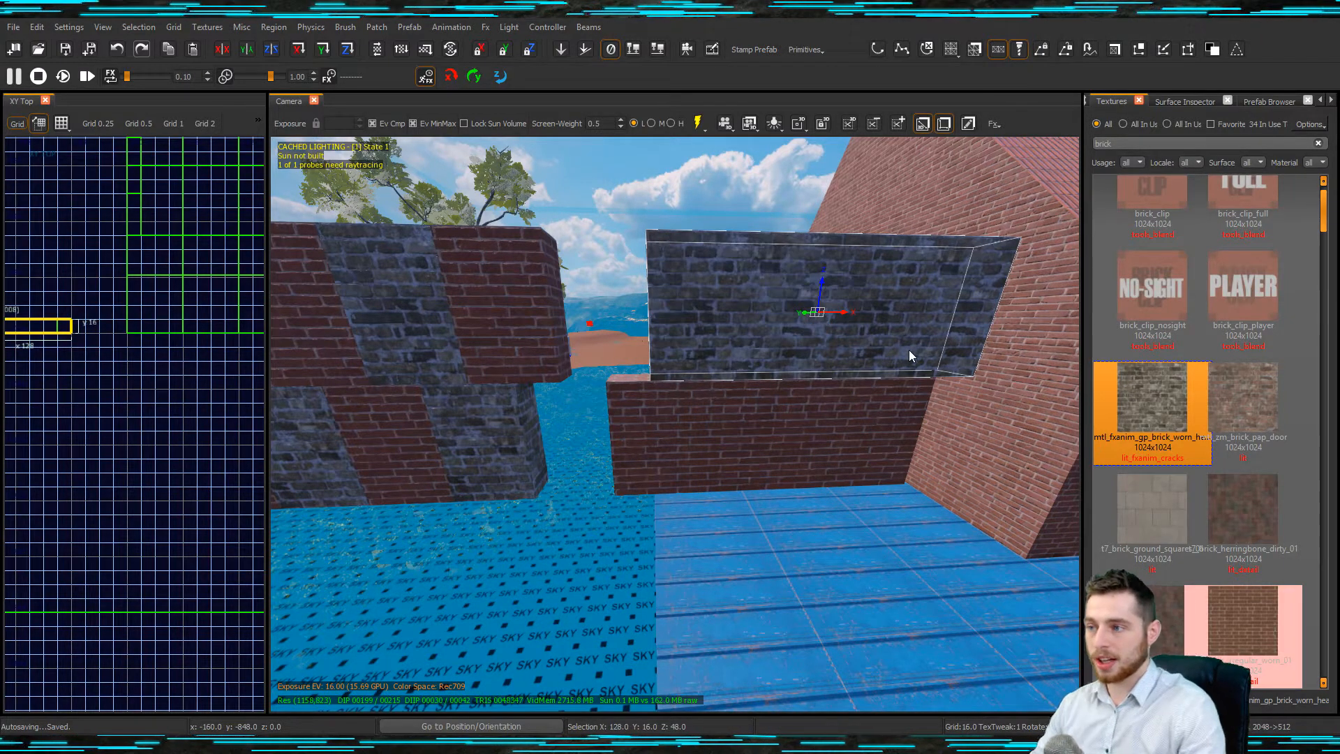
pyautogui.press('Escape')
# - Compare the extents of the two row brushes, then shift the upper stone brush sideways until its ends align with the lower one
pyautogui.keyDown('shift'); pyautogui.click(796, 356); pyautogui.keyUp('shift')
pyautogui.keyDown('shift'); pyautogui.click(810, 422); pyautogui.keyUp('shift')
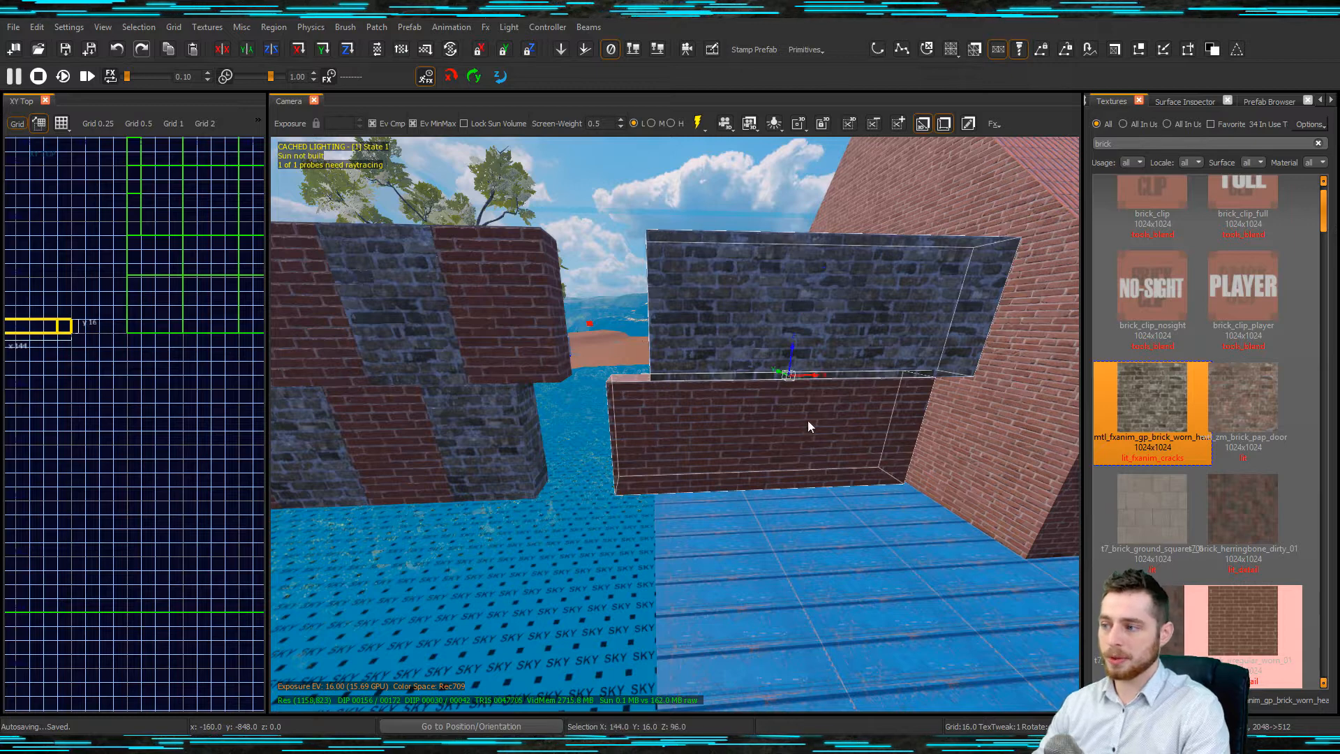
pyautogui.press('Escape')
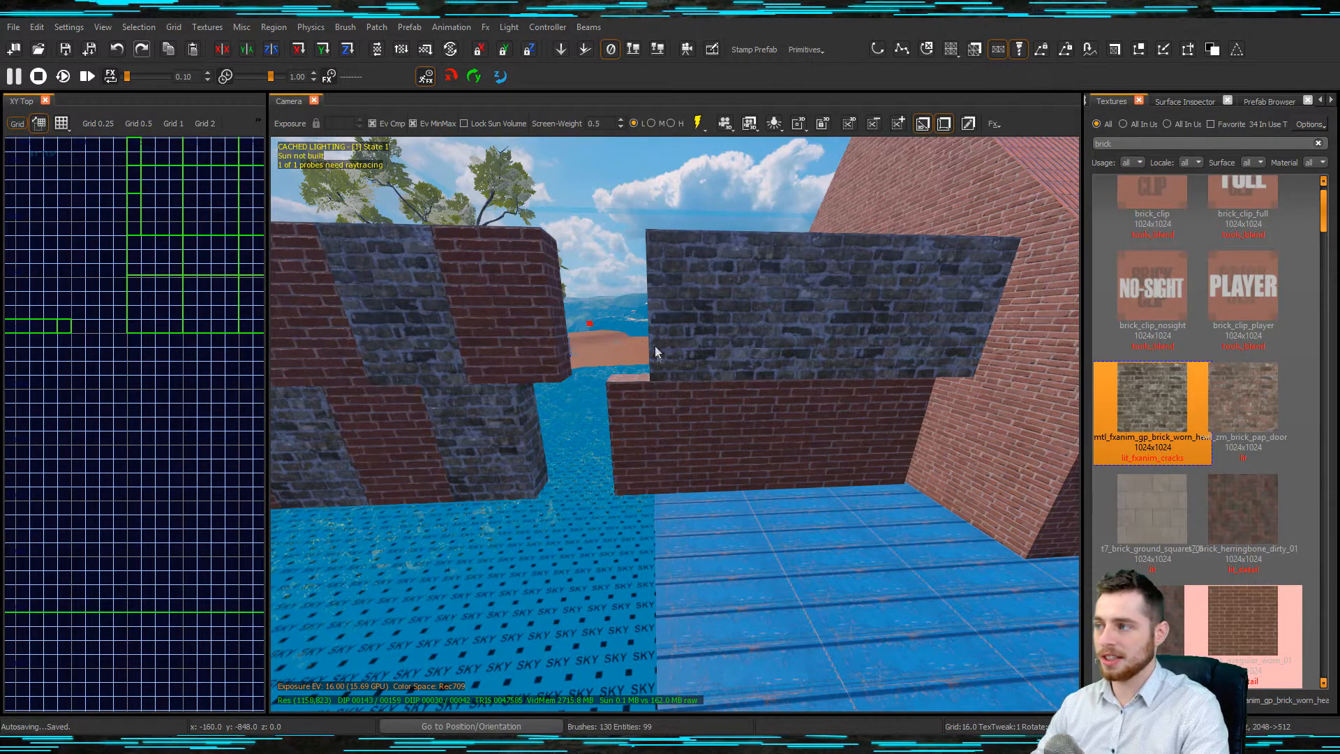
pyautogui.keyDown('shift'); pyautogui.click(757, 359); pyautogui.keyUp('shift')
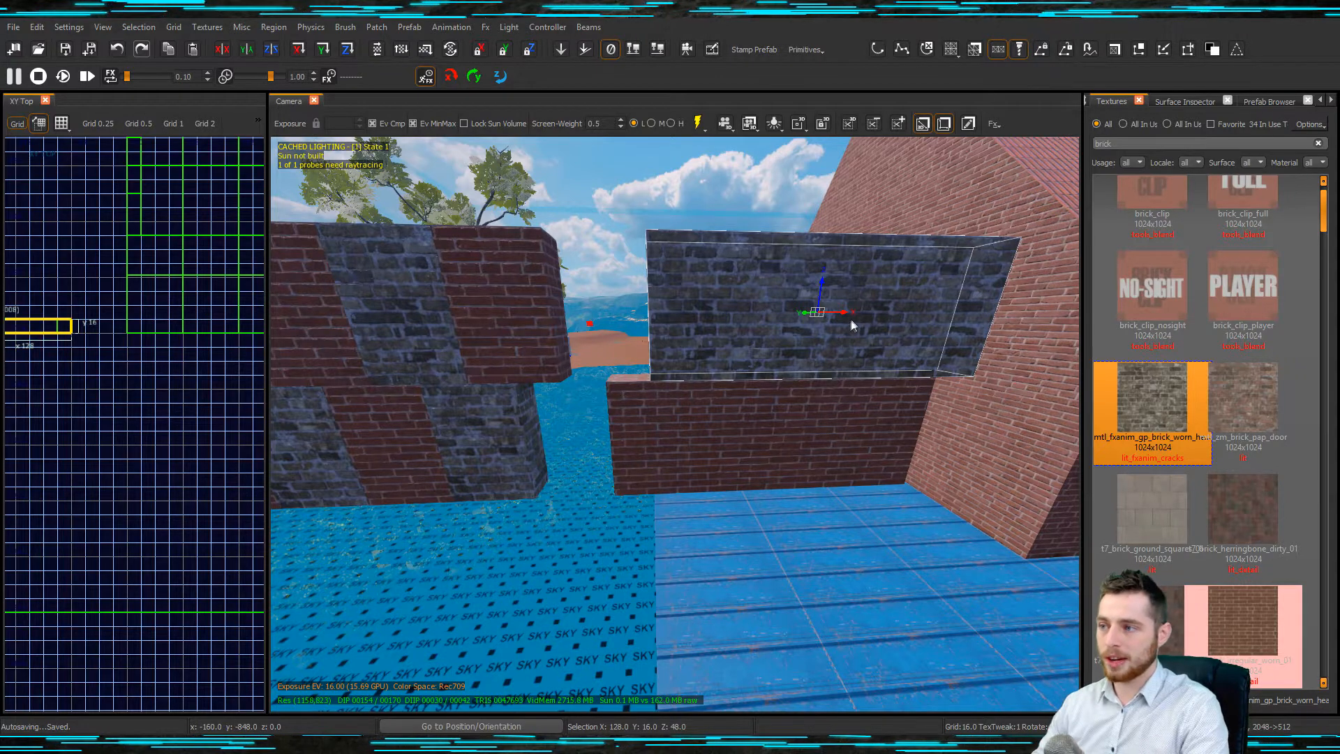
pyautogui.moveTo(819, 317); pyautogui.dragTo(806, 319)
# - Merge the aligned upper and lower row brushes into one wall brush and select it to inspect the result
pyautogui.keyDown('shift'); pyautogui.click(822, 434); pyautogui.keyUp('shift')
pyautogui.hotkey('ctrl', 'u')
pyautogui.press('Escape')
pyautogui.keyDown('shift'); pyautogui.click(789, 412); pyautogui.keyUp('shift')
pyautogui.moveTo(794, 413); pyautogui.dragTo(740, 467, button='right')
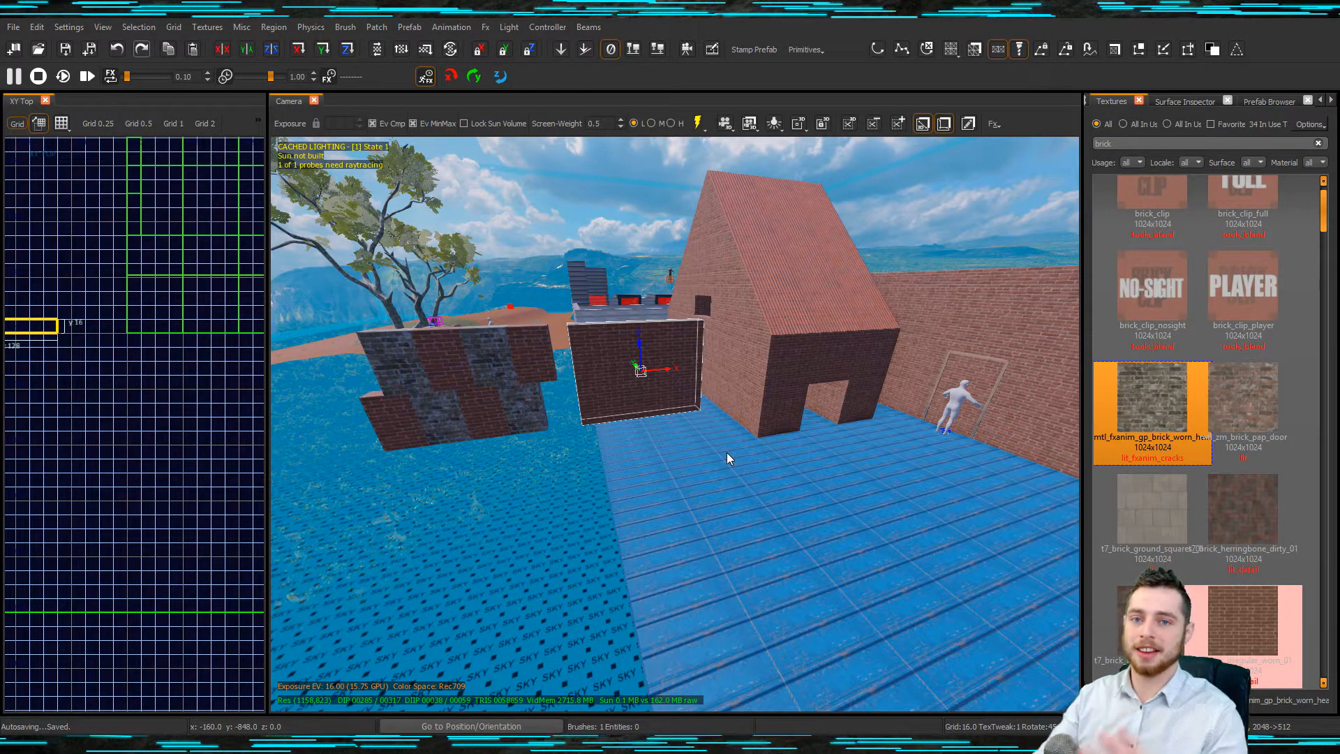
pyautogui.moveTo(726, 453); pyautogui.dragTo(783, 525, button='right')
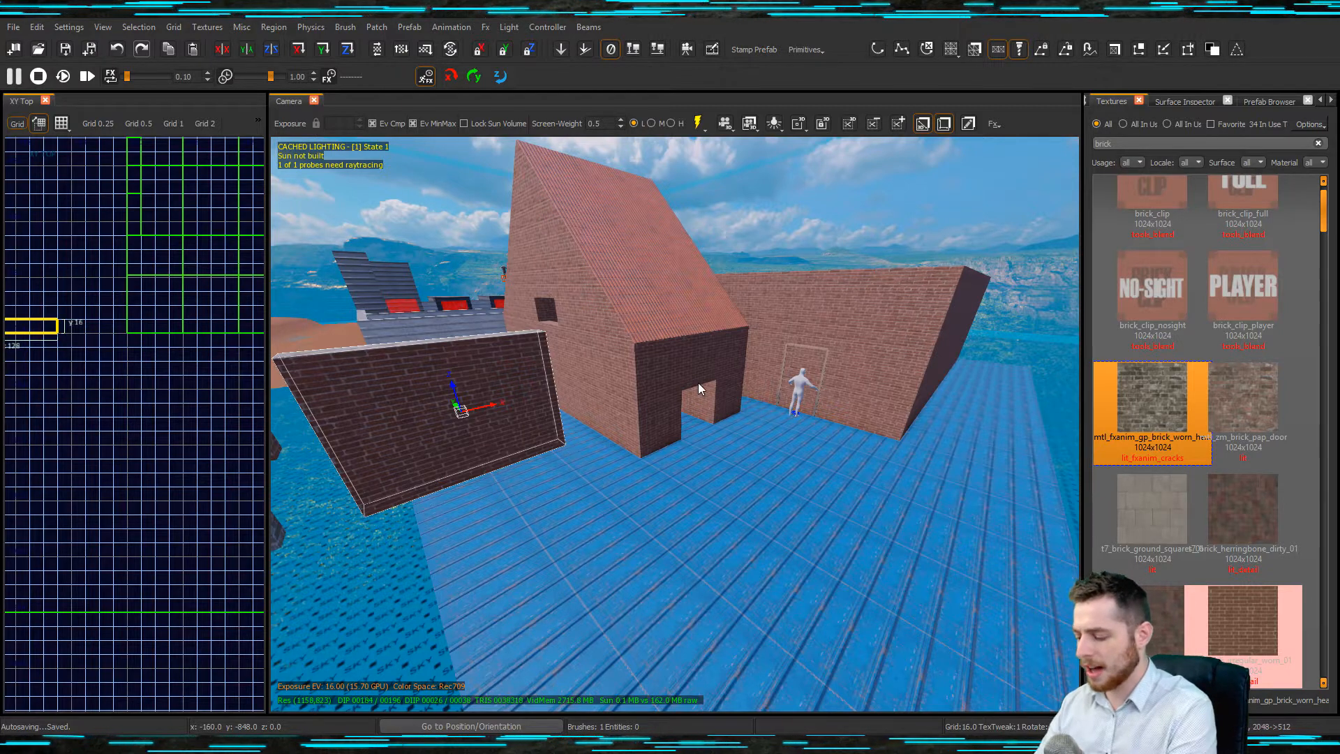
# - Look up which command is bound to Ctrl+M in the key bindings, then close the dialog
pyautogui.press('F1')
pyautogui.click(483, 446)
pyautogui.write('Ctrl')
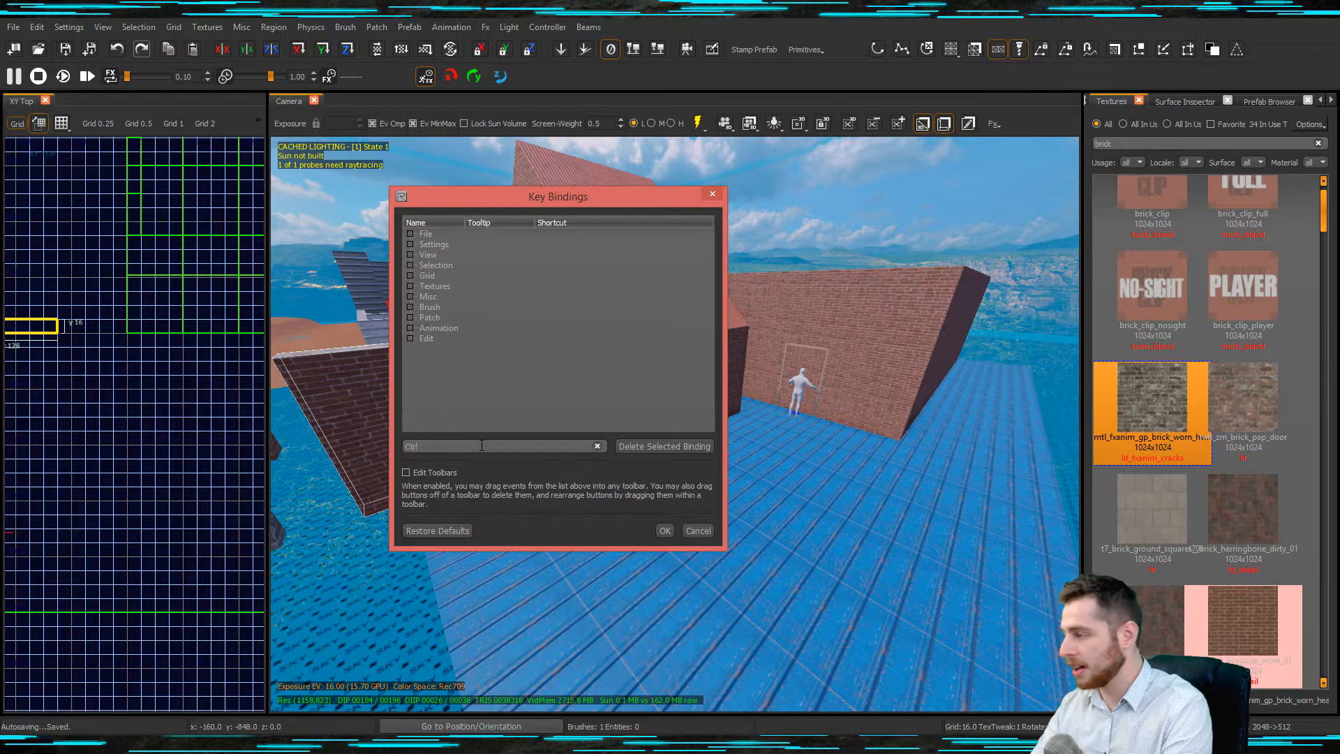
pyautogui.write('+M')
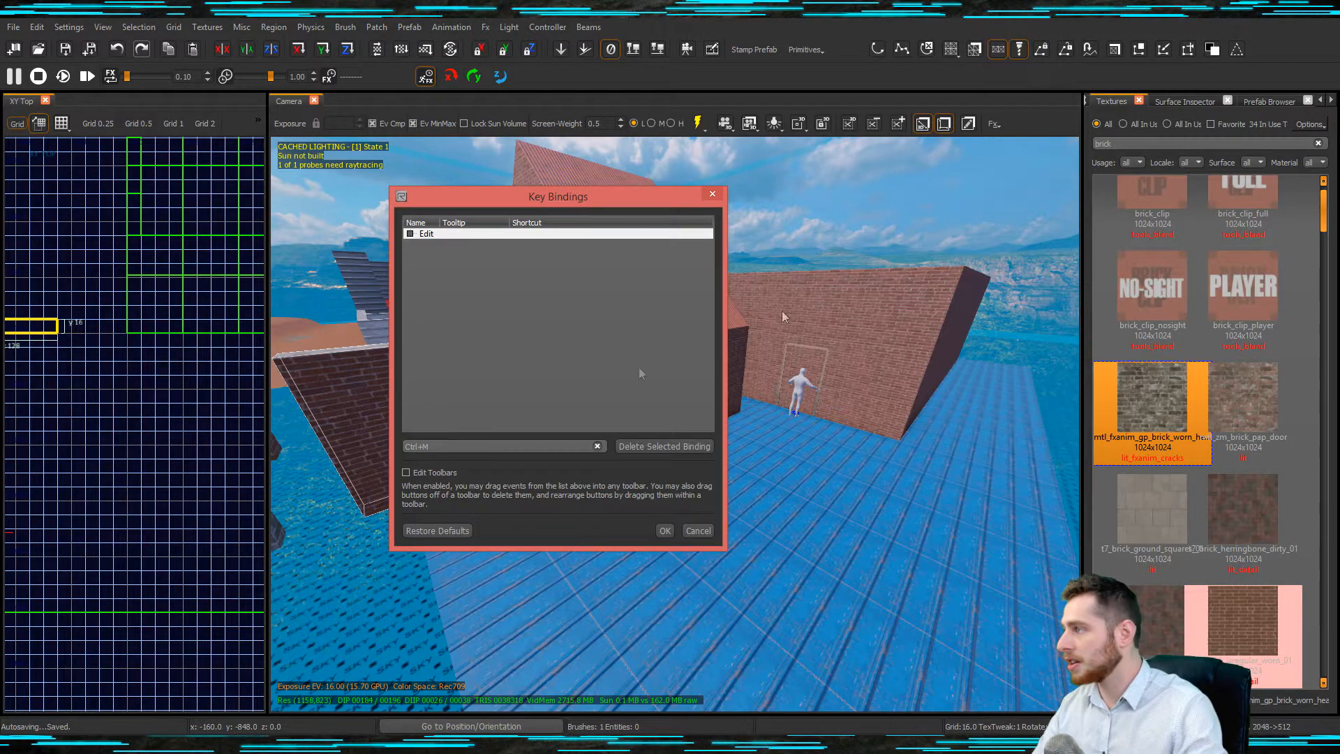
pyautogui.doubleClick(426, 234)
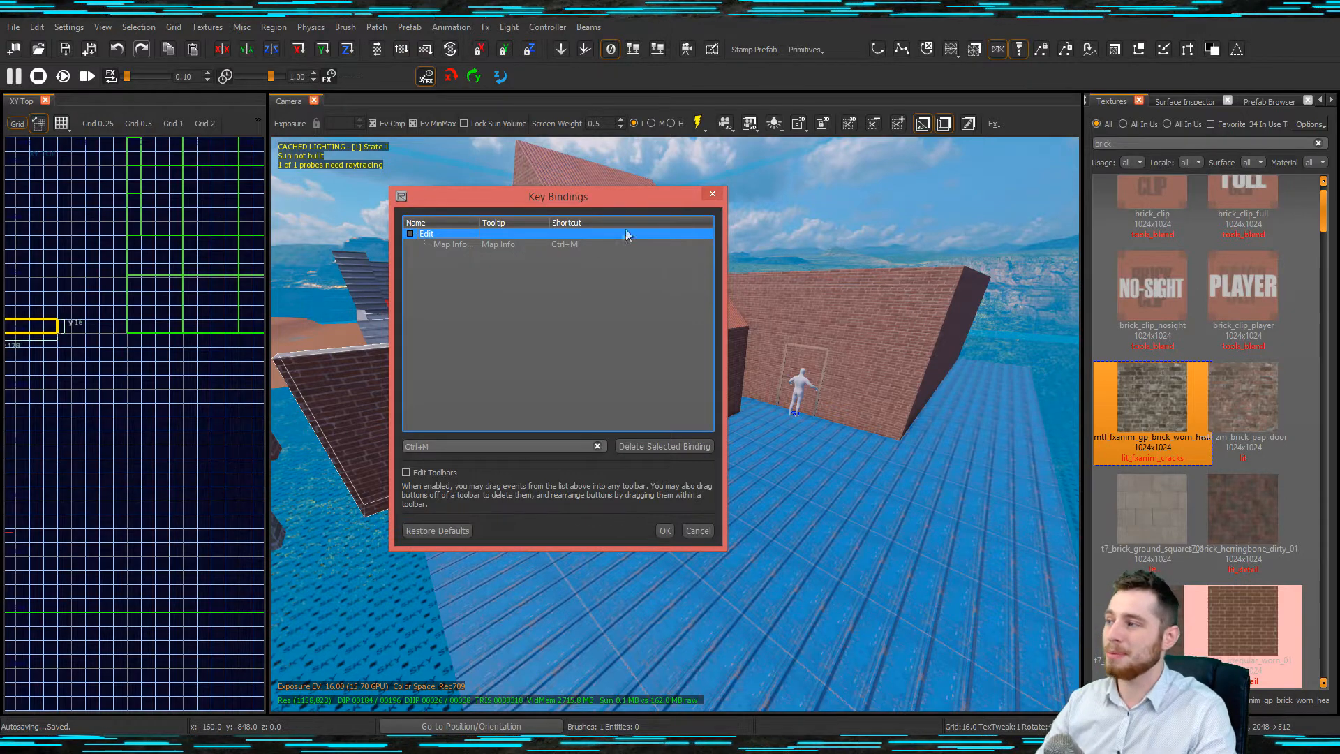
pyautogui.click(711, 194)
pyautogui.moveTo(787, 495)
pyautogui.mouseDown(button='right')
pyautogui.moveTo(787, 516)
pyautogui.moveTo(784, 504)
pyautogui.mouseUp(button='right')
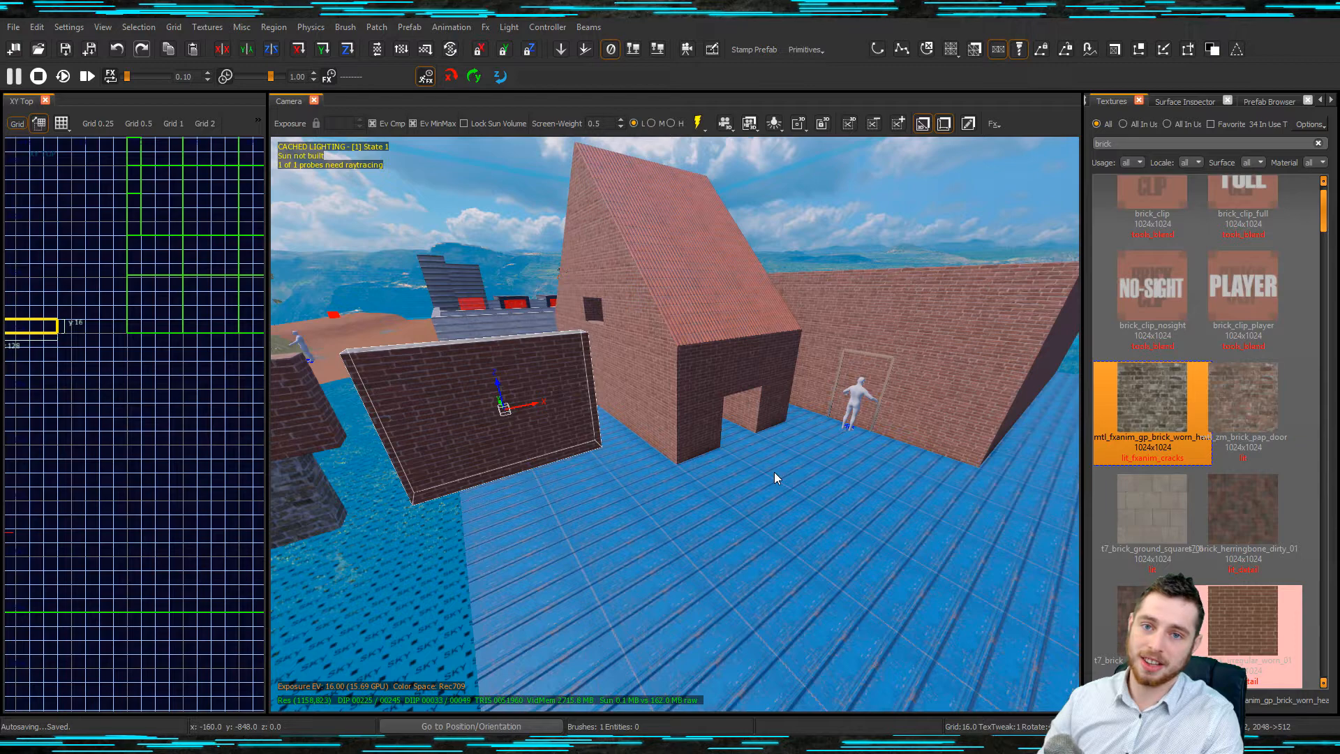
pyautogui.scroll(-3, 718, 509)
pyautogui.press('Escape')
pyautogui.moveTo(718, 512)
pyautogui.mouseDown(button='right')
pyautogui.moveTo(768, 512)
pyautogui.moveTo(724, 516)
pyautogui.moveTo(723, 534)
pyautogui.mouseUp(button='right')
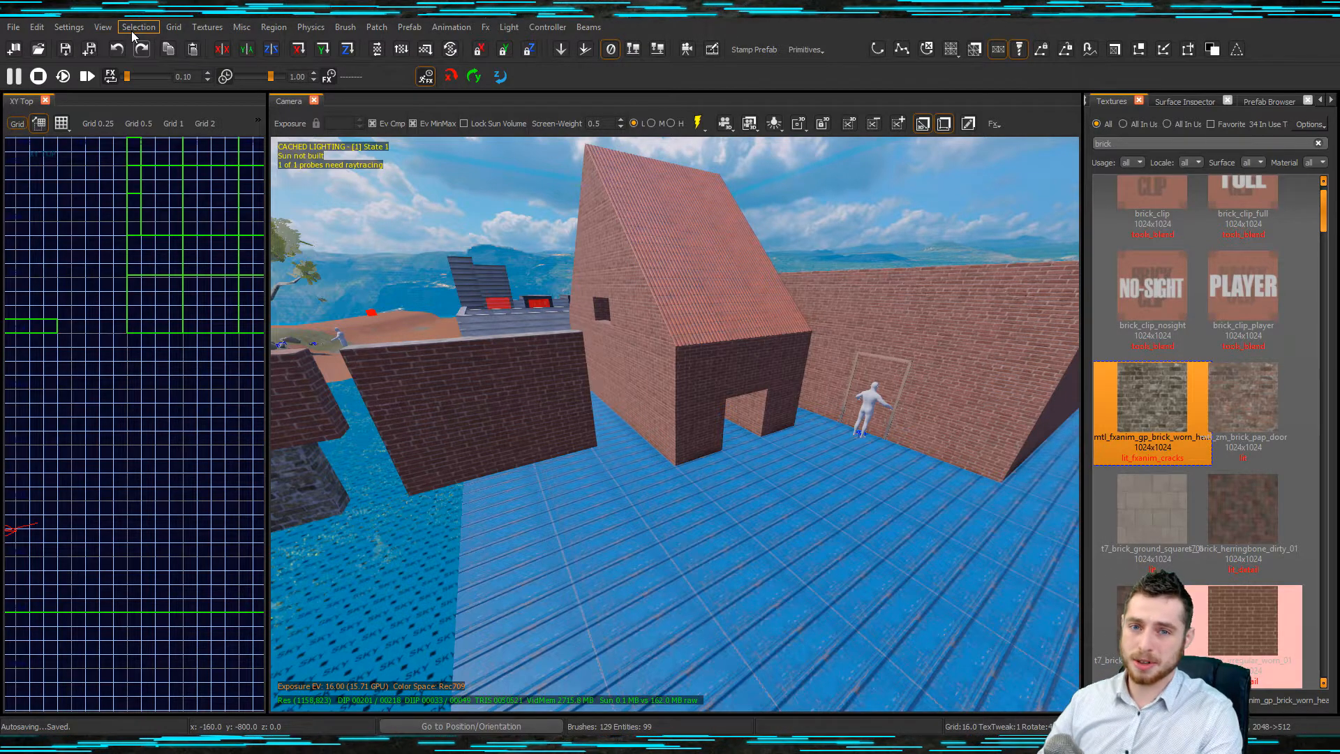
pyautogui.moveTo(545, 262); pyautogui.dragTo(634, 370, button='right')
pyautogui.moveTo(725, 478); pyautogui.dragTo(699, 489, button='right')
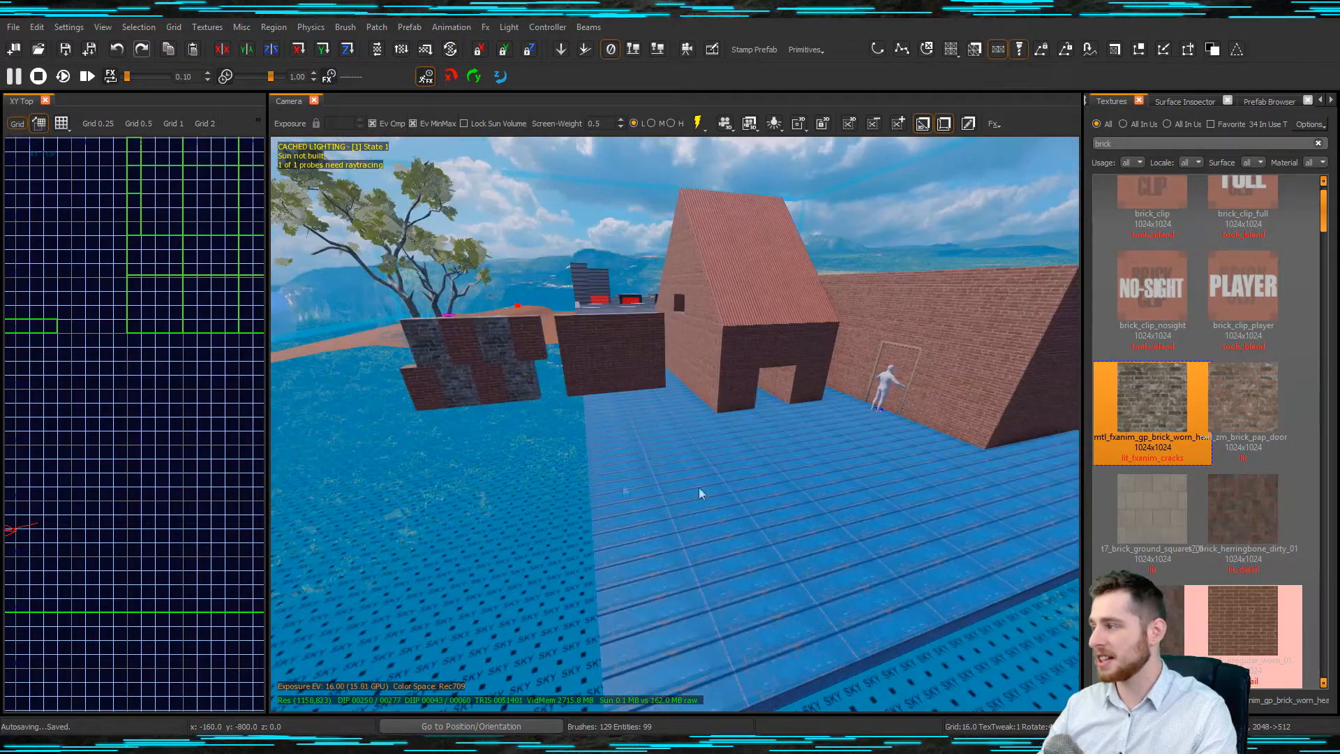
# - Widen the 2D view, draw a stone brush about 240 units wide in front of the house, and lower it onto the platform
pyautogui.moveTo(267, 356); pyautogui.dragTo(453, 379)
pyautogui.moveTo(693, 414); pyautogui.dragTo(696, 406, button='right')
pyautogui.moveTo(138, 363)
pyautogui.mouseDown()
pyautogui.moveTo(353, 556)
pyautogui.moveTo(341, 573)
pyautogui.mouseUp()
pyautogui.moveTo(689, 336); pyautogui.dragTo(695, 377)
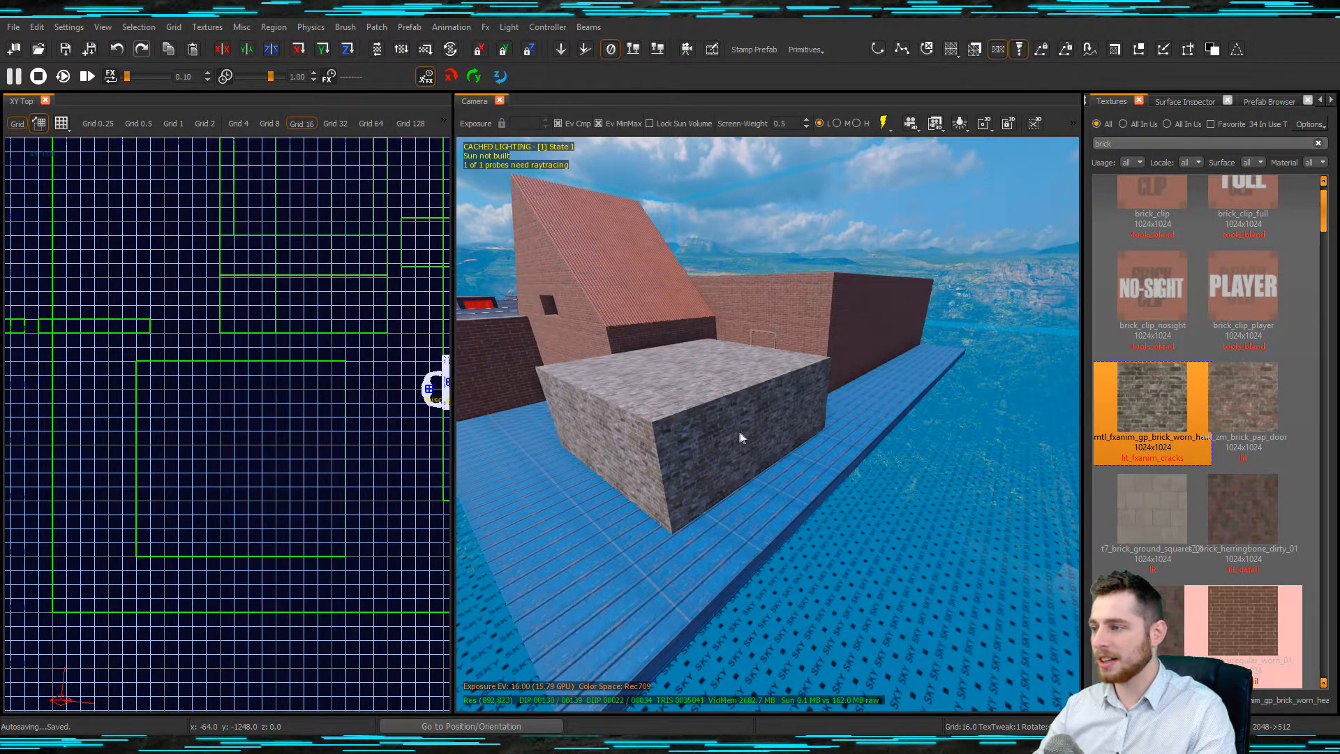
# - Raise the new stone brush's top edge in the front view to make a tall block, then reselect it to check it
pyautogui.hotkey('ctrl', 'Tab')
pyautogui.moveTo(290, 317); pyautogui.dragTo(284, 278)
pyautogui.press('Escape')
pyautogui.scroll(3, 802, 392)
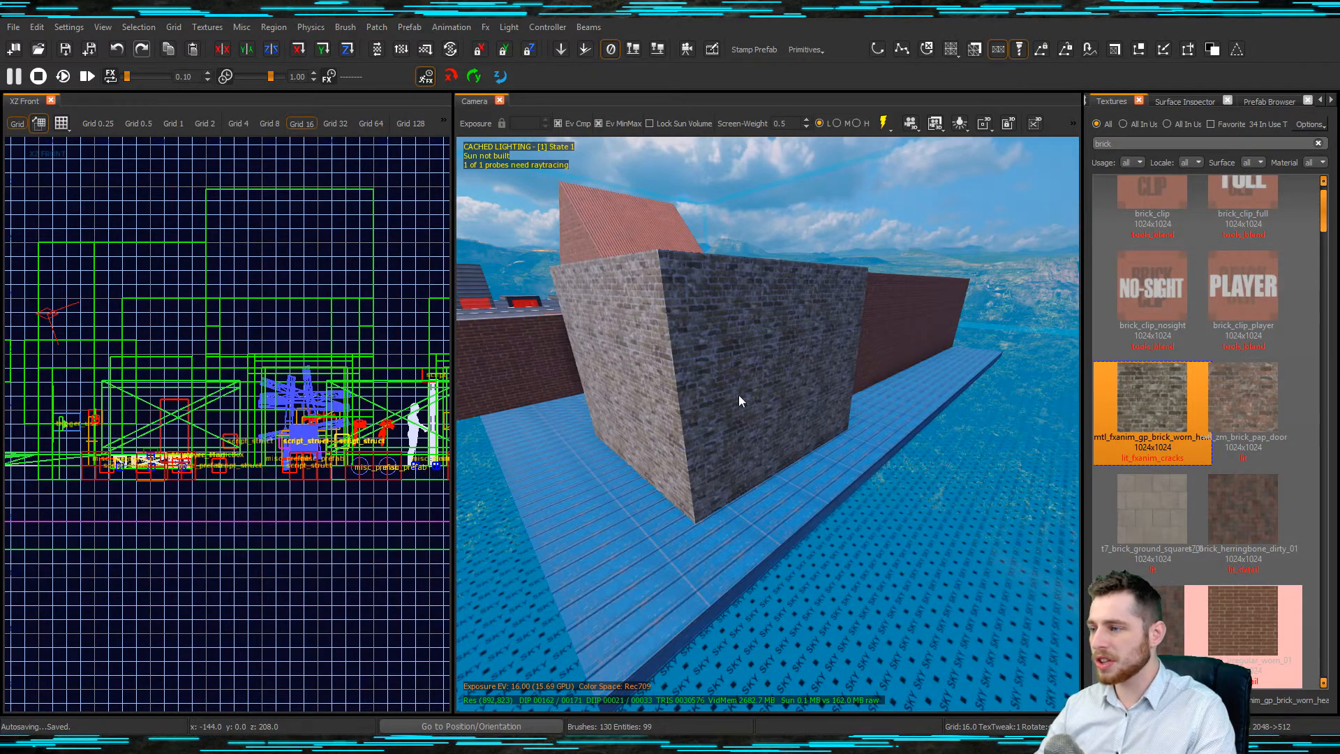
pyautogui.keyDown('shift'); pyautogui.click(740, 401); pyautogui.keyUp('shift')
pyautogui.scroll(-3, 761, 426)
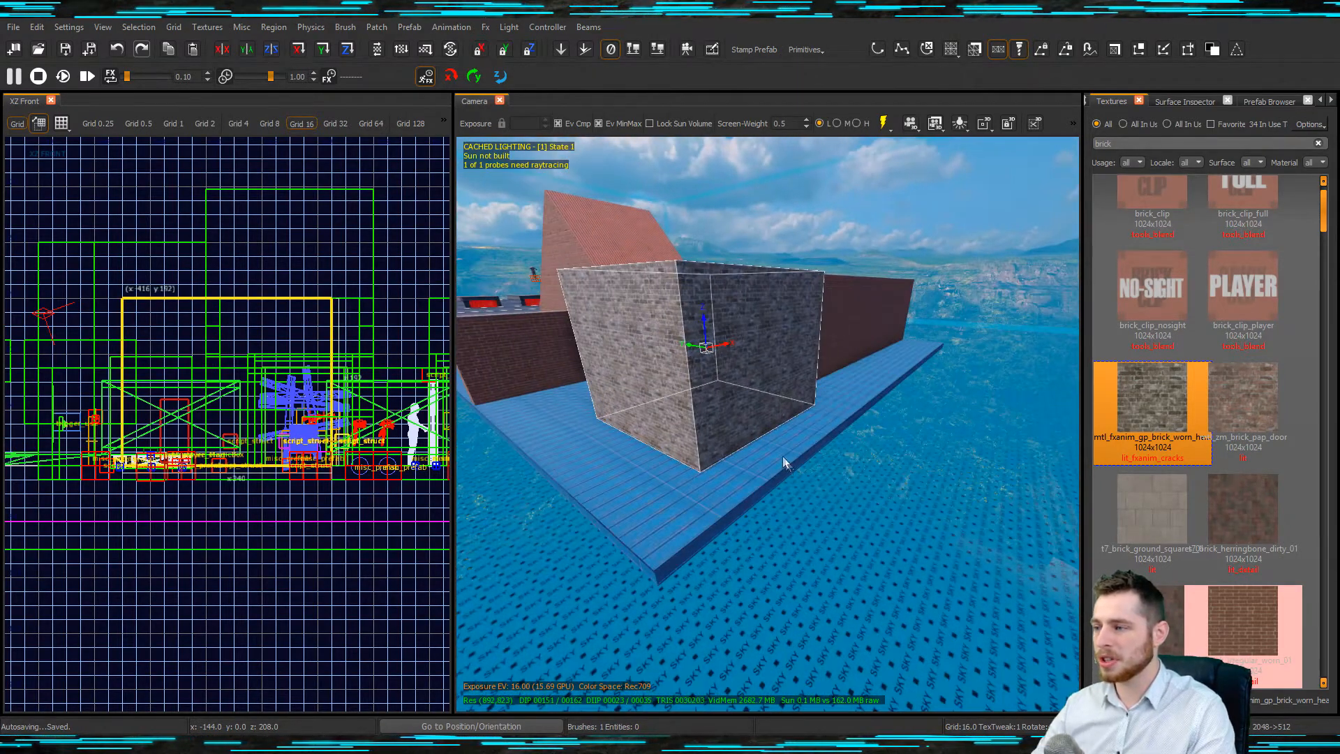
# - Extend the blue metal platform's outer edge in the top view to make more floor space beyond the stone block
pyautogui.press('Escape')
pyautogui.keyDown('shift'); pyautogui.click(831, 437); pyautogui.keyUp('shift')
pyautogui.scroll(-4, 285, 461)
pyautogui.hotkey('ctrl', 'Tab')
pyautogui.hotkey('ctrl', 'Tab')
pyautogui.scroll(-2, 272, 607)
pyautogui.scroll(2, 255, 562)
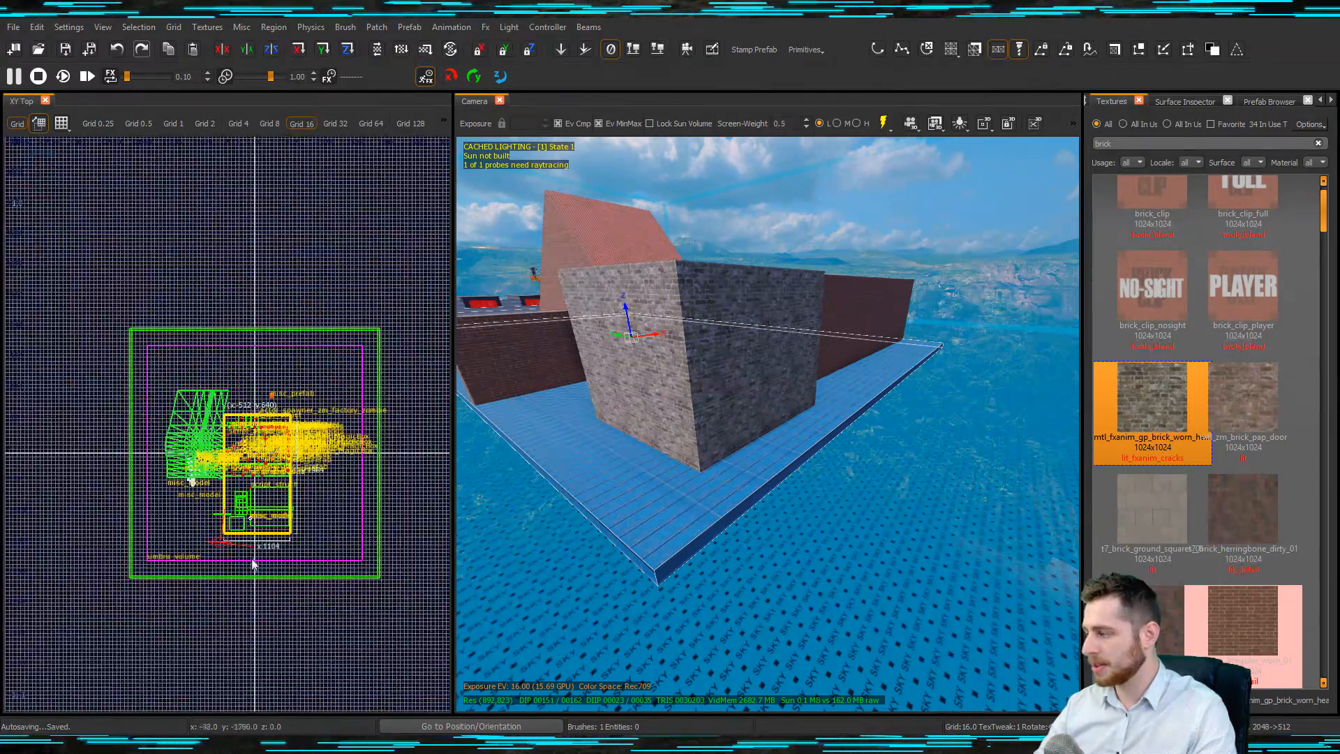
pyautogui.press('Escape')
pyautogui.moveTo(751, 493); pyautogui.dragTo(824, 489, button='right')
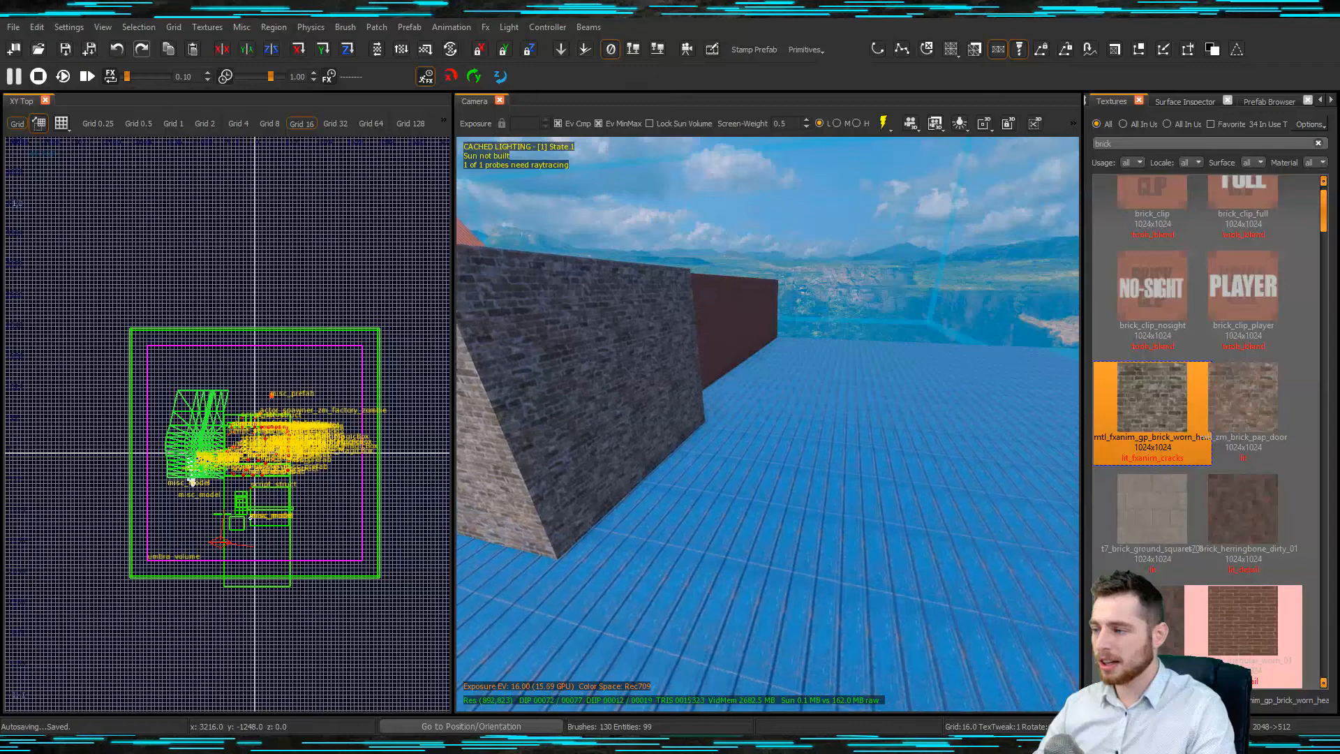
# - Draw a thin stone wall brush 192 by 16 units on the extended platform and lift it onto the floor
pyautogui.scroll(4, 176, 513)
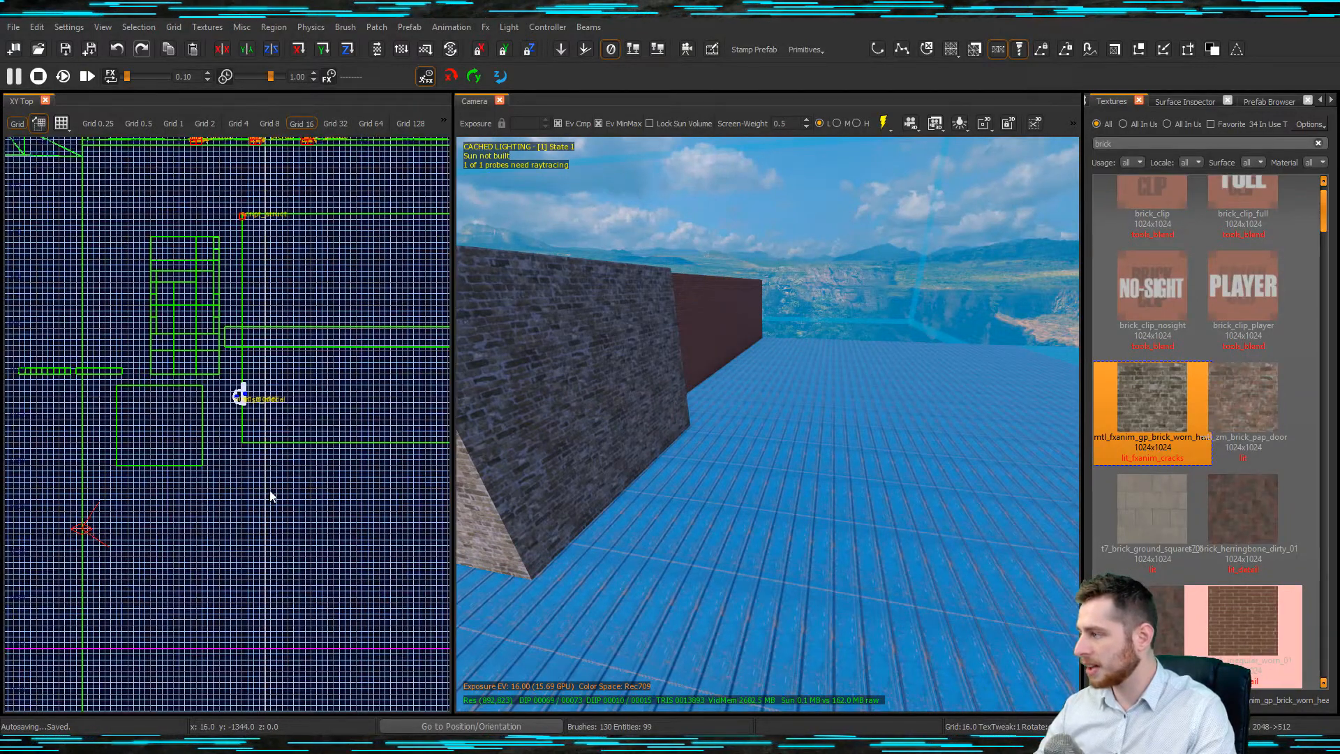
pyautogui.scroll(3, 274, 497)
pyautogui.moveTo(225, 454); pyautogui.dragTo(392, 443)
pyautogui.moveTo(788, 395); pyautogui.dragTo(790, 232, button='right')
pyautogui.moveTo(794, 325); pyautogui.dragTo(784, 224)
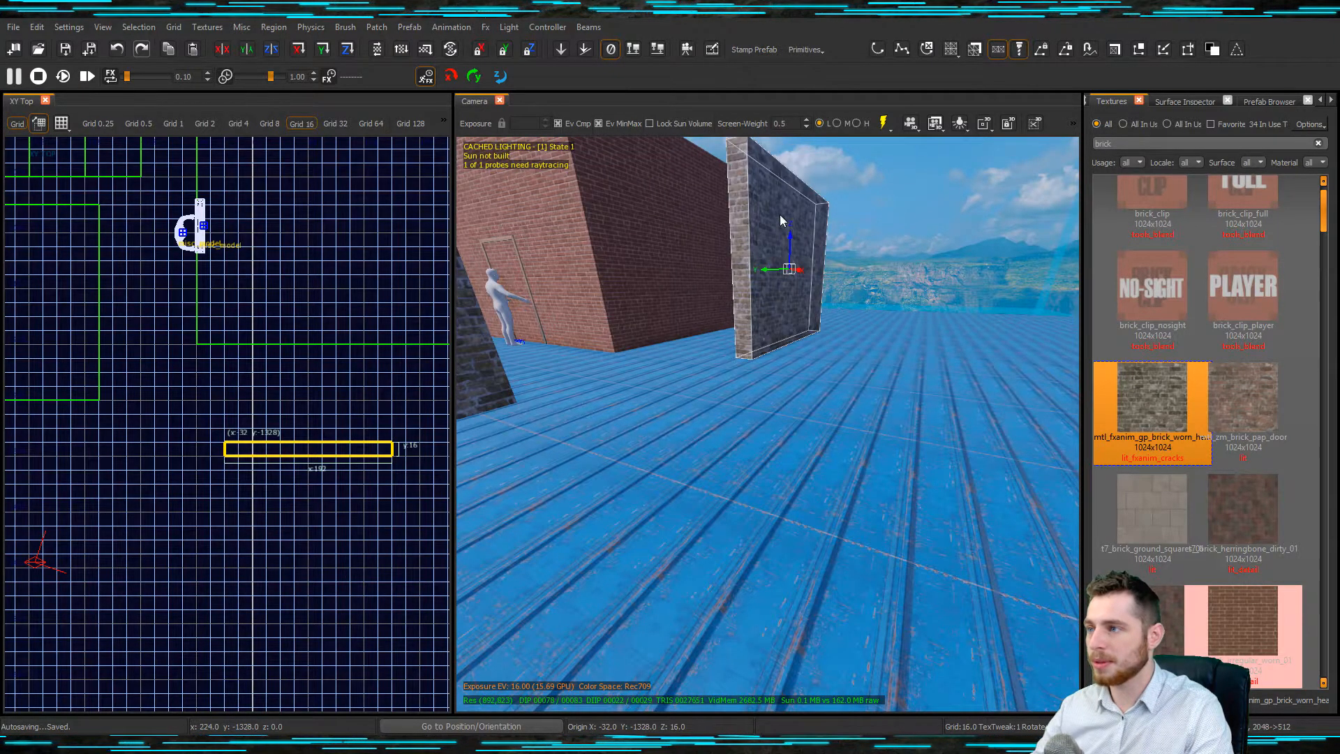
# - Raise the top edge of the thin stone wall in the front view, then return to the top view
pyautogui.hotkey('ctrl', 'Tab')
pyautogui.moveTo(241, 339); pyautogui.dragTo(243, 286)
pyautogui.hotkey('ctrl', 'Tab')
pyautogui.scroll(-4, 315, 397)
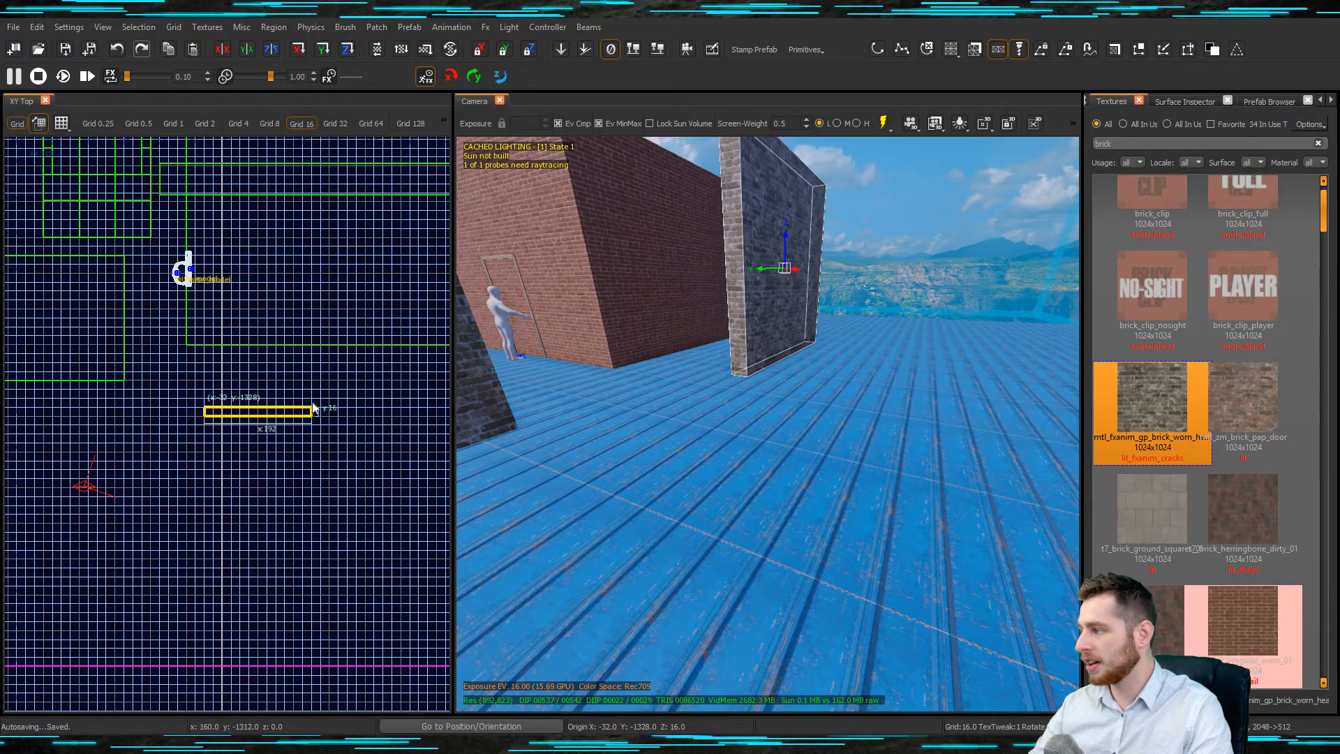
# - Clone the thin stone wall, rotate the copy 90 degrees and place it perpendicular against the original's end
pyautogui.moveTo(759, 458); pyautogui.dragTo(789, 482, button='right')
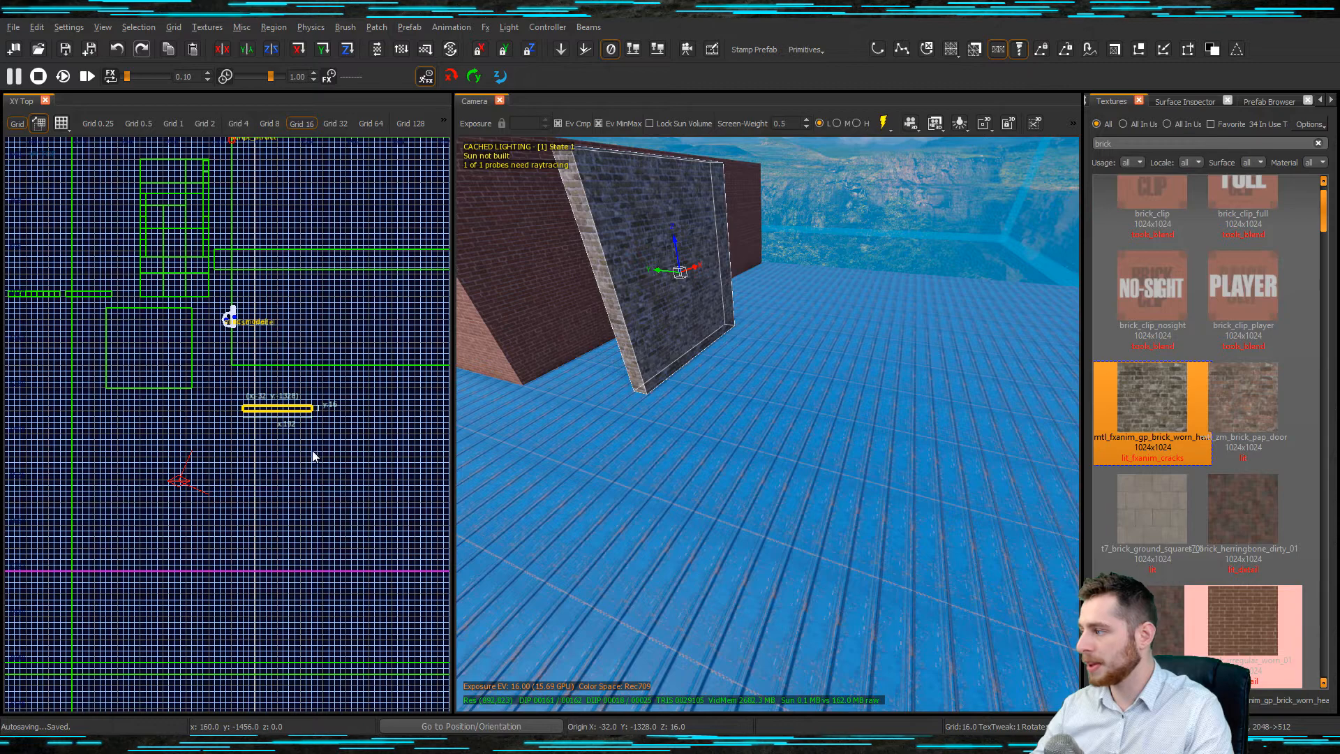
pyautogui.press('space')
pyautogui.moveTo(288, 413)
pyautogui.mouseDown()
pyautogui.moveTo(321, 454)
pyautogui.moveTo(350, 452)
pyautogui.moveTo(288, 418)
pyautogui.mouseUp()
pyautogui.press('4')
pyautogui.press('r')
pyautogui.press('r')
pyautogui.scroll(6, 349, 451)
pyautogui.press('1')
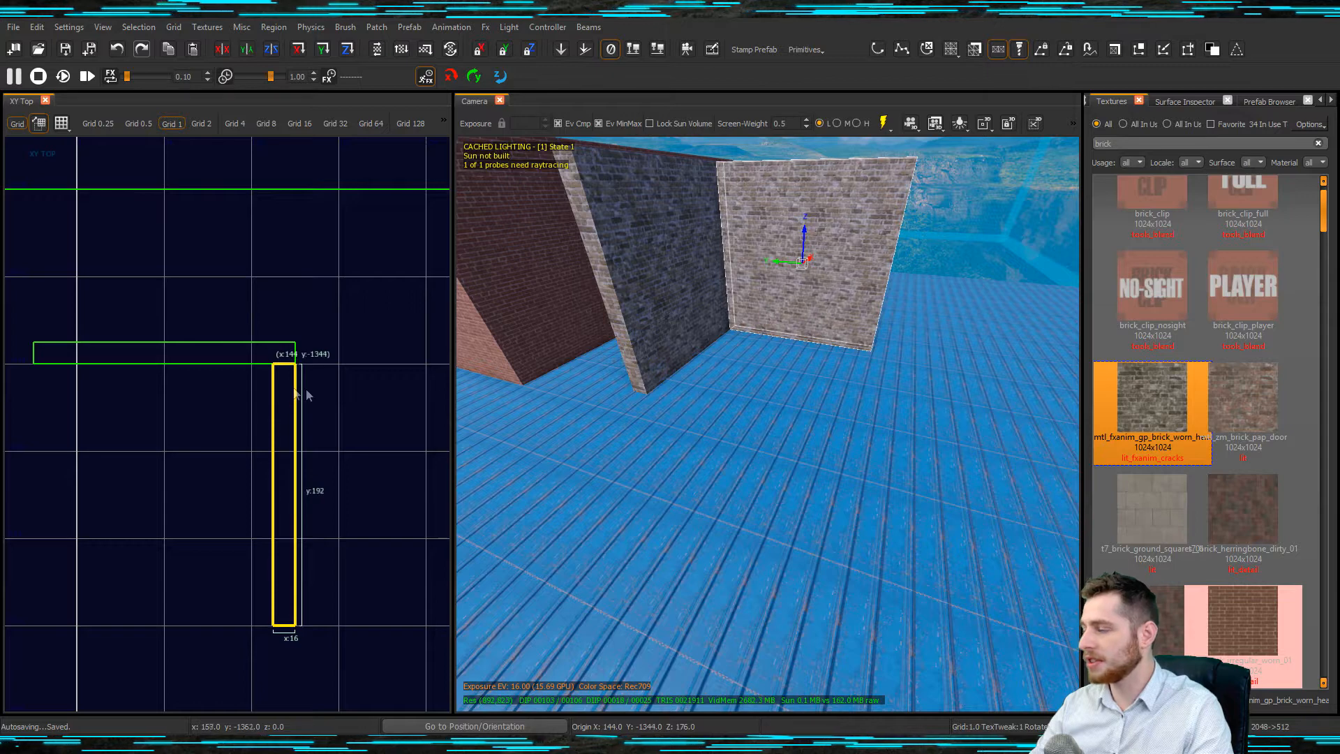
pyautogui.press('Escape')
# - Clone the original thin wall and place the copy flush across the far end of the perpendicular wall
pyautogui.keyDown('shift'); pyautogui.click(671, 308); pyautogui.keyUp('shift')
pyautogui.scroll(-3, 296, 392)
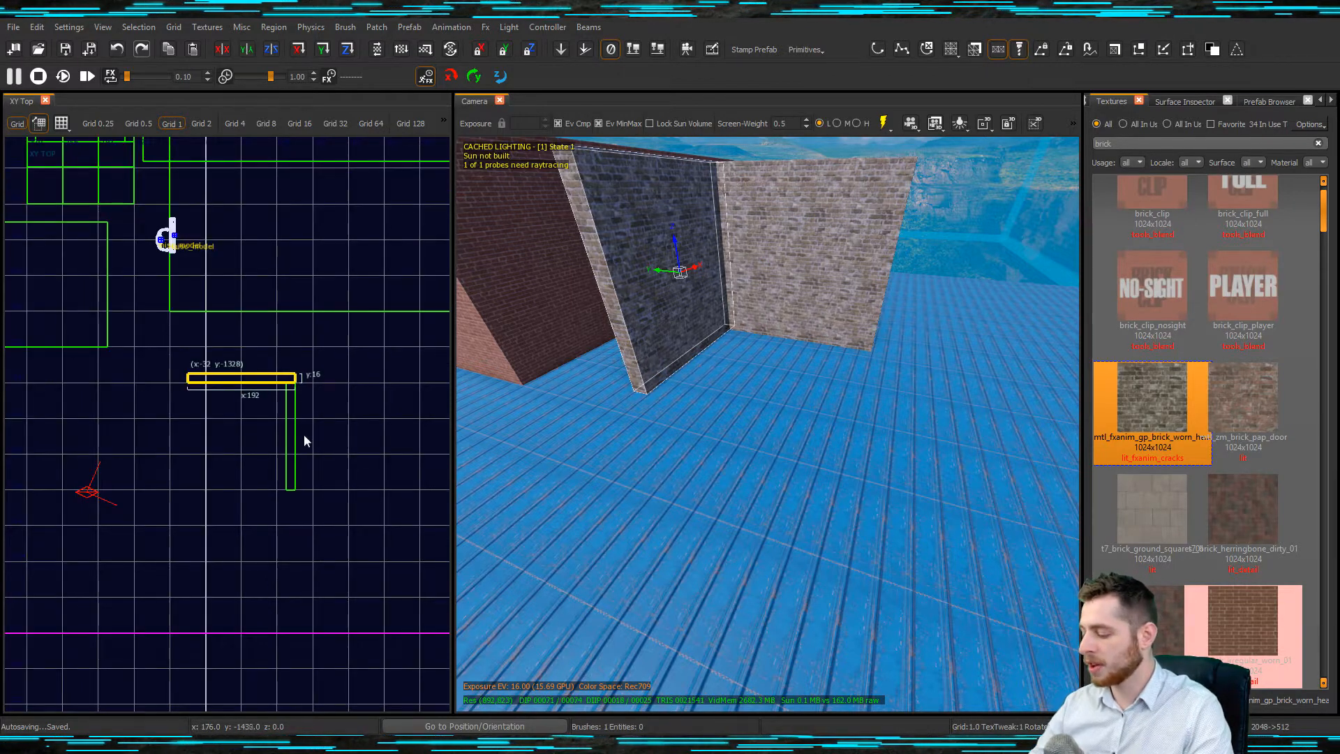
pyautogui.moveTo(263, 383)
pyautogui.mouseDown()
pyautogui.moveTo(269, 498)
pyautogui.moveTo(314, 506)
pyautogui.mouseUp()
pyautogui.scroll(5, 307, 489)
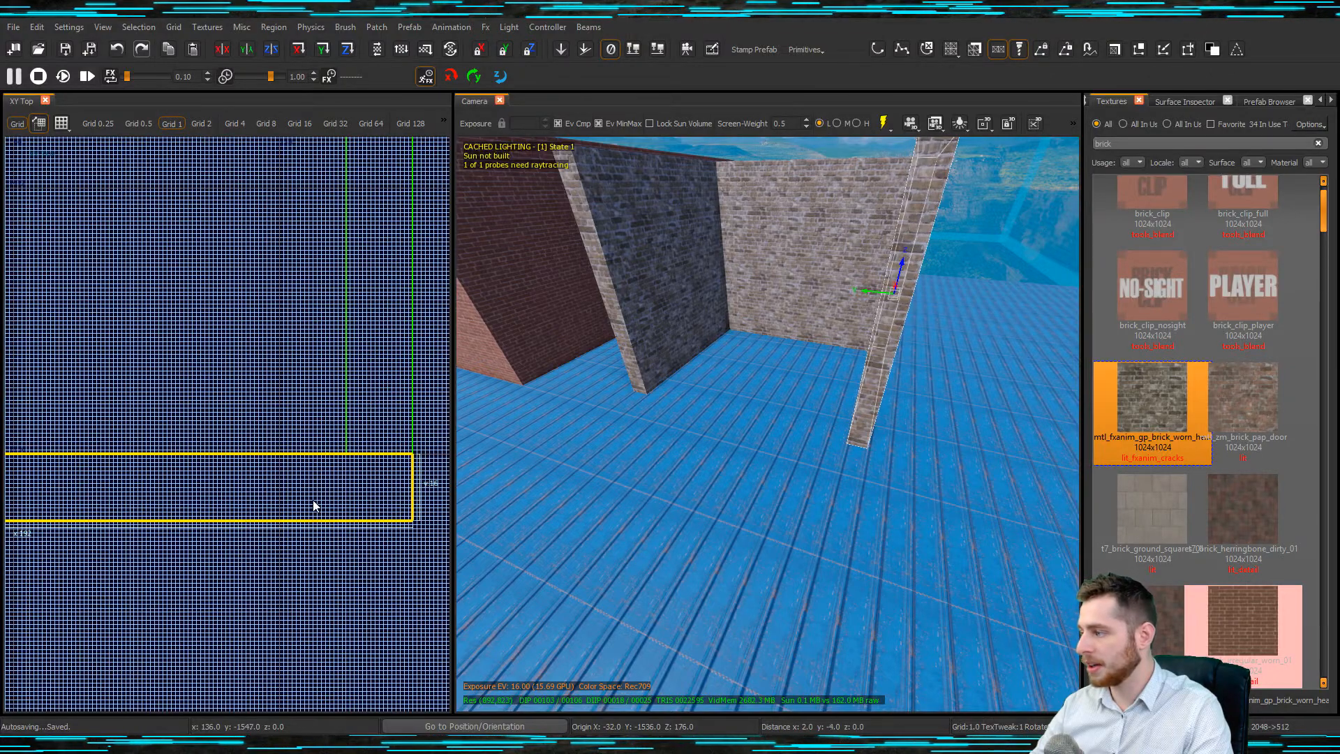
pyautogui.press('5')
pyautogui.scroll(-4, 344, 492)
pyautogui.press('Escape')
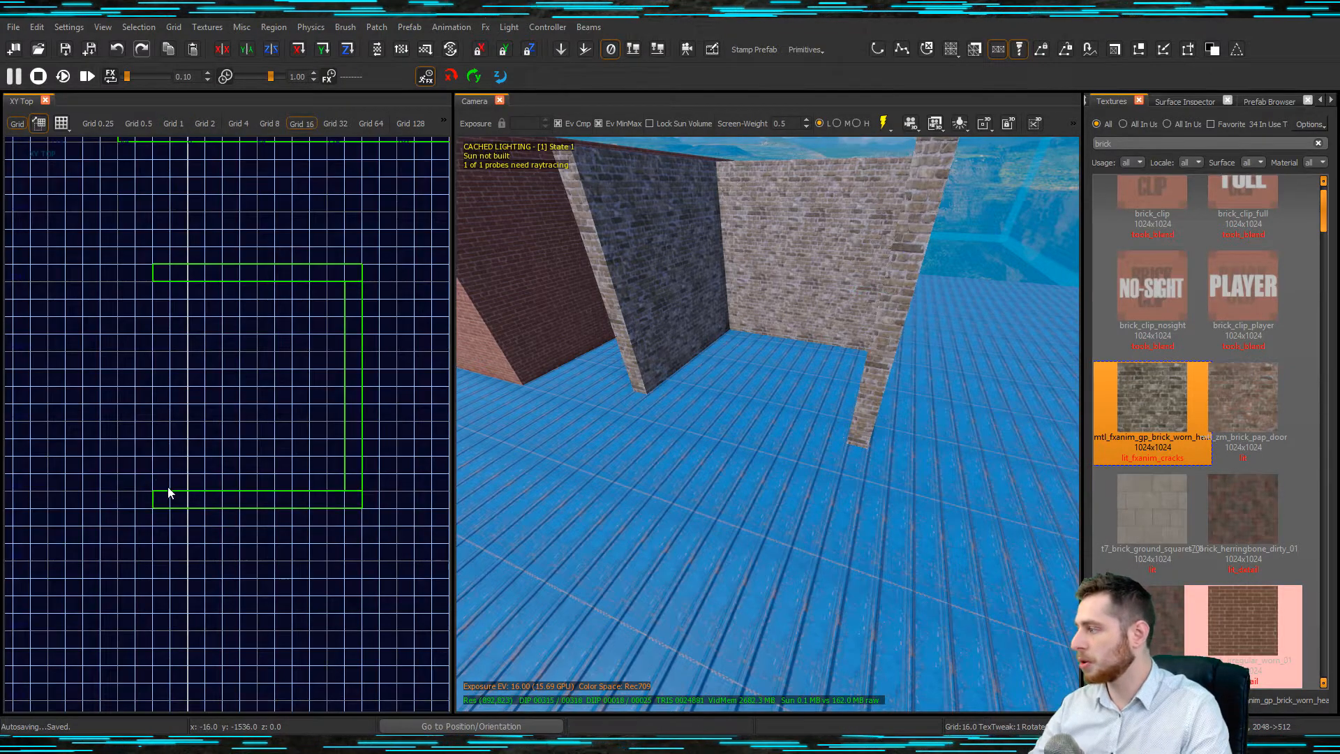
# - Draw two short 16-unit-thick wall sections on the room's open side, one 64 units long, with a doorway gap between them
pyautogui.moveTo(171, 494); pyautogui.dragTo(158, 377)
pyautogui.press('Escape')
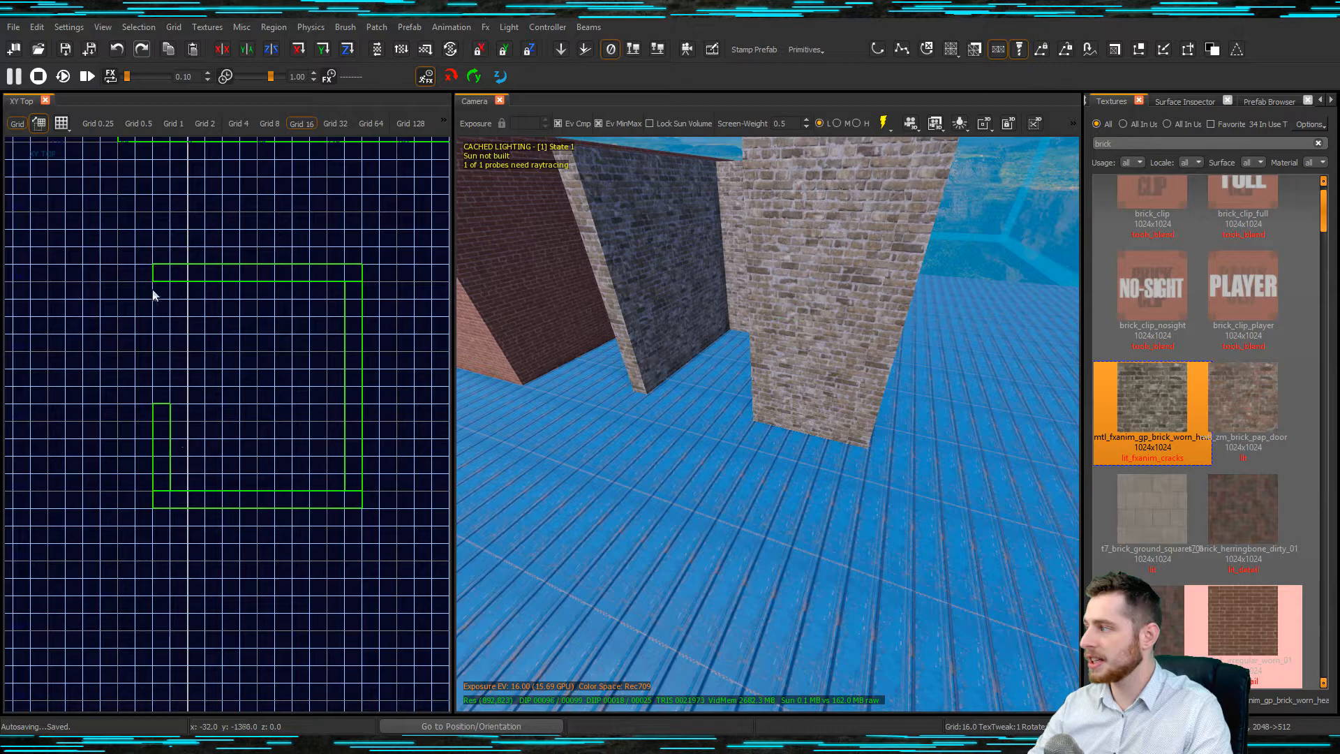
pyautogui.moveTo(152, 285); pyautogui.dragTo(176, 361)
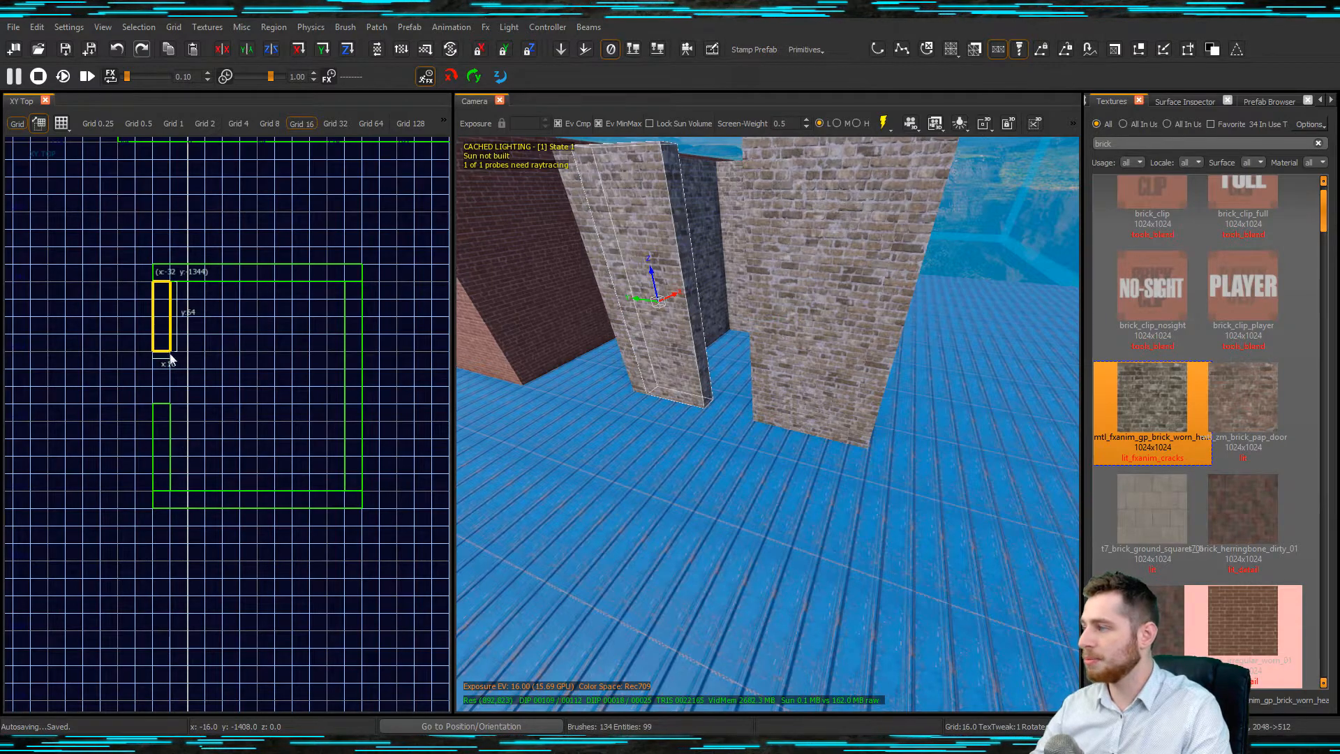
pyautogui.scroll(-4, 871, 514)
pyautogui.press('Escape')
pyautogui.moveTo(500, 404); pyautogui.dragTo(844, 396, button='right')
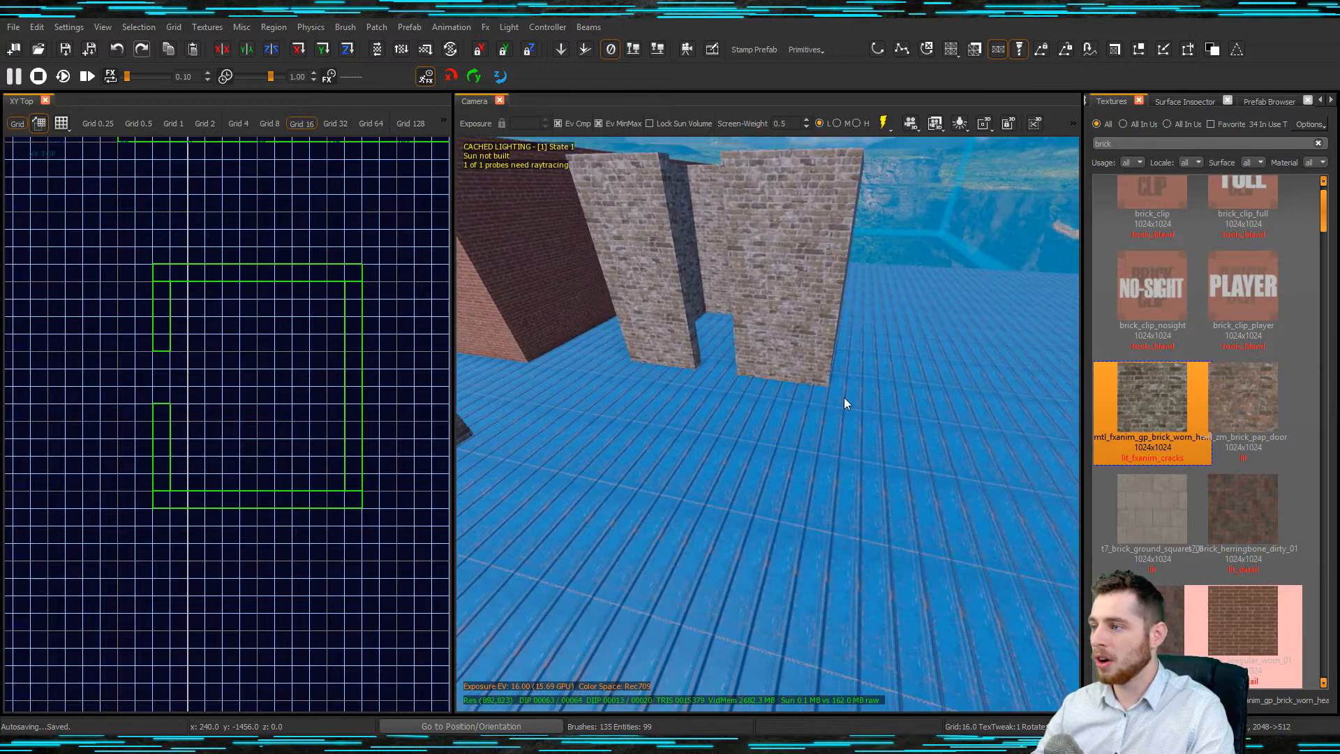
# - Delete all the hand-built room walls except the one at the far end
pyautogui.keyDown('shift'); pyautogui.moveTo(651, 257); pyautogui.dragTo(709, 206); pyautogui.keyUp('shift')
pyautogui.moveTo(710, 205); pyautogui.dragTo(740, 244, button='right')
pyautogui.keyDown('shift'); pyautogui.moveTo(740, 245); pyautogui.dragTo(843, 244); pyautogui.keyUp('shift')
pyautogui.press('BackSpace')
# - Stretch the remaining wall in the top view into a solid block 192 by 240 units
pyautogui.keyDown('shift'); pyautogui.click(838, 255); pyautogui.keyUp('shift')
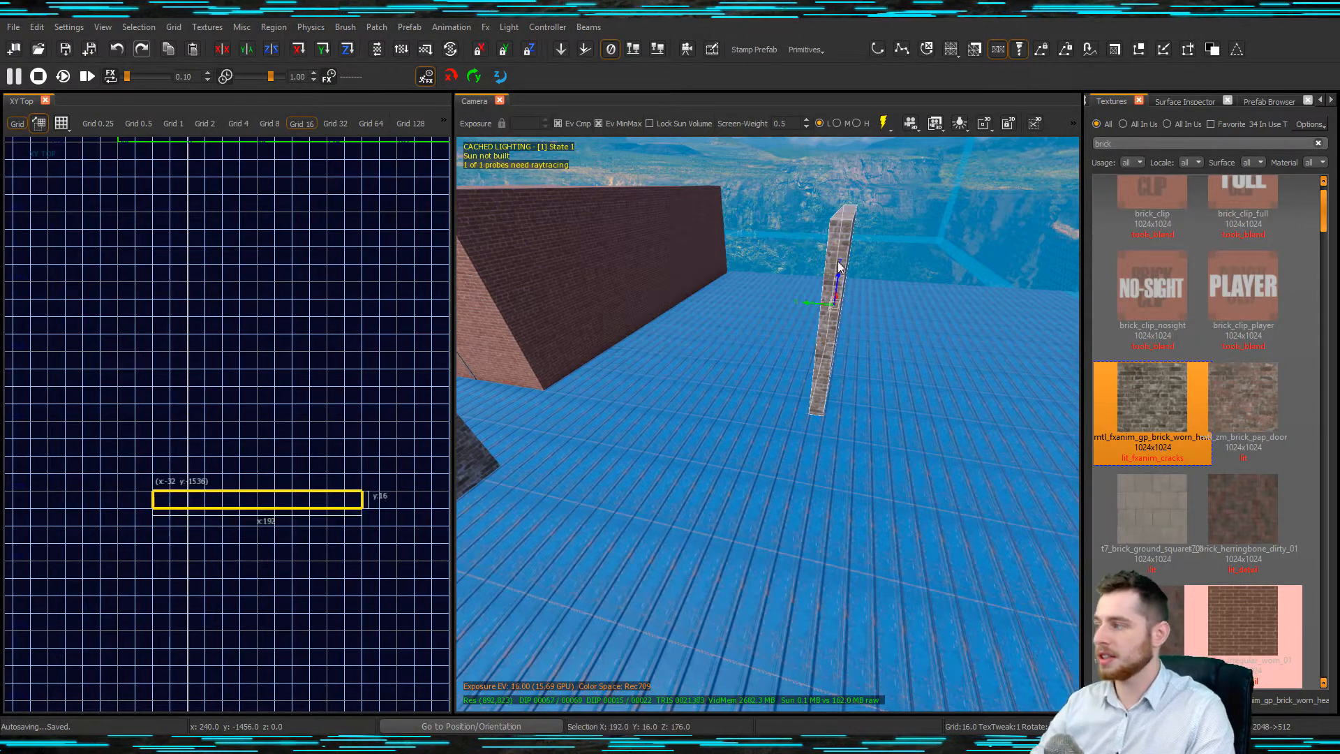
pyautogui.moveTo(264, 451); pyautogui.dragTo(276, 199)
pyautogui.press('Escape')
# - Hollow out the solid stone block with the CSG hollow operation at grid size 16
pyautogui.keyDown('shift'); pyautogui.click(755, 333); pyautogui.keyUp('shift')
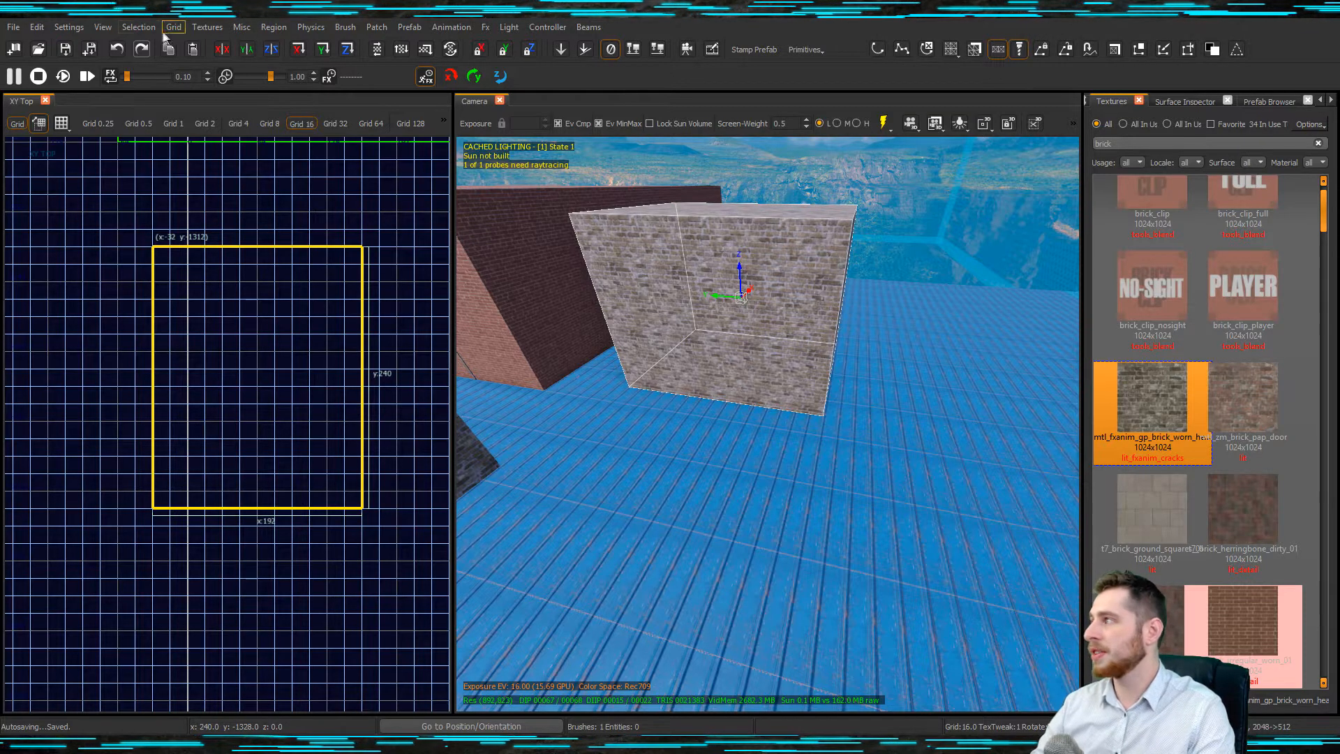
pyautogui.click(141, 27)
pyautogui.moveTo(229, 258)
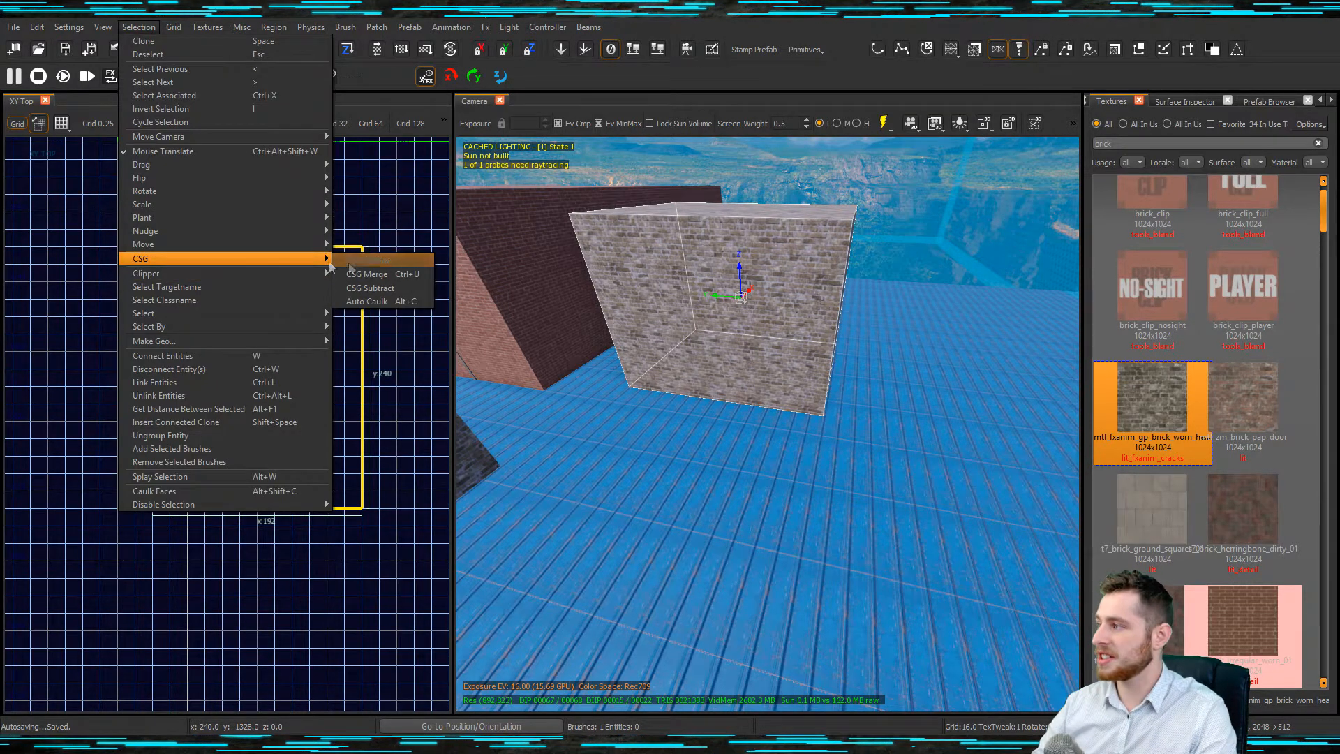
pyautogui.click(364, 260)
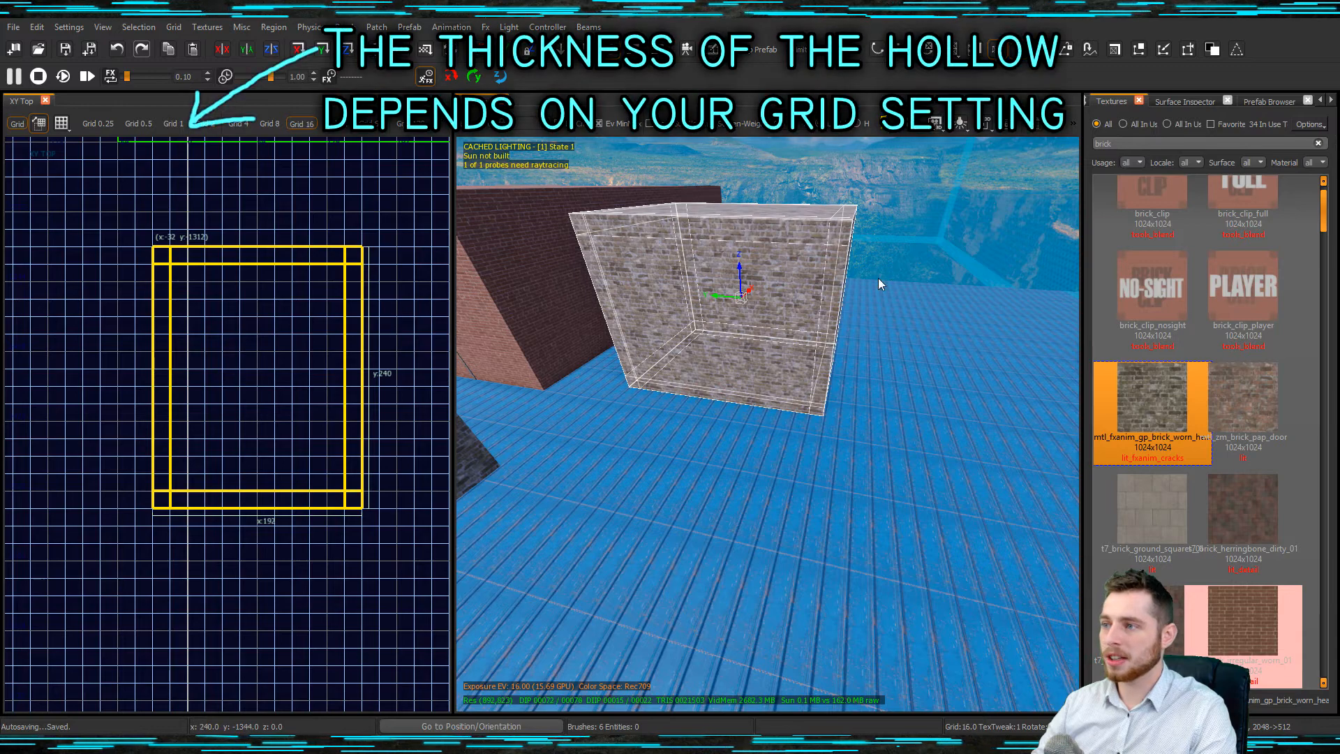
# - Hide the hollowed room's front wall to expose its interior
pyautogui.moveTo(754, 350)
pyautogui.mouseDown(button='right')
pyautogui.moveTo(754, 335)
pyautogui.moveTo(756, 351)
pyautogui.moveTo(743, 335)
pyautogui.moveTo(698, 333)
pyautogui.moveTo(767, 335)
pyautogui.moveTo(705, 334)
pyautogui.moveTo(733, 332)
pyautogui.mouseUp(button='right')
pyautogui.press('Escape')
pyautogui.keyDown('shift'); pyautogui.click(749, 330); pyautogui.keyUp('shift')
pyautogui.press('BackSpace')
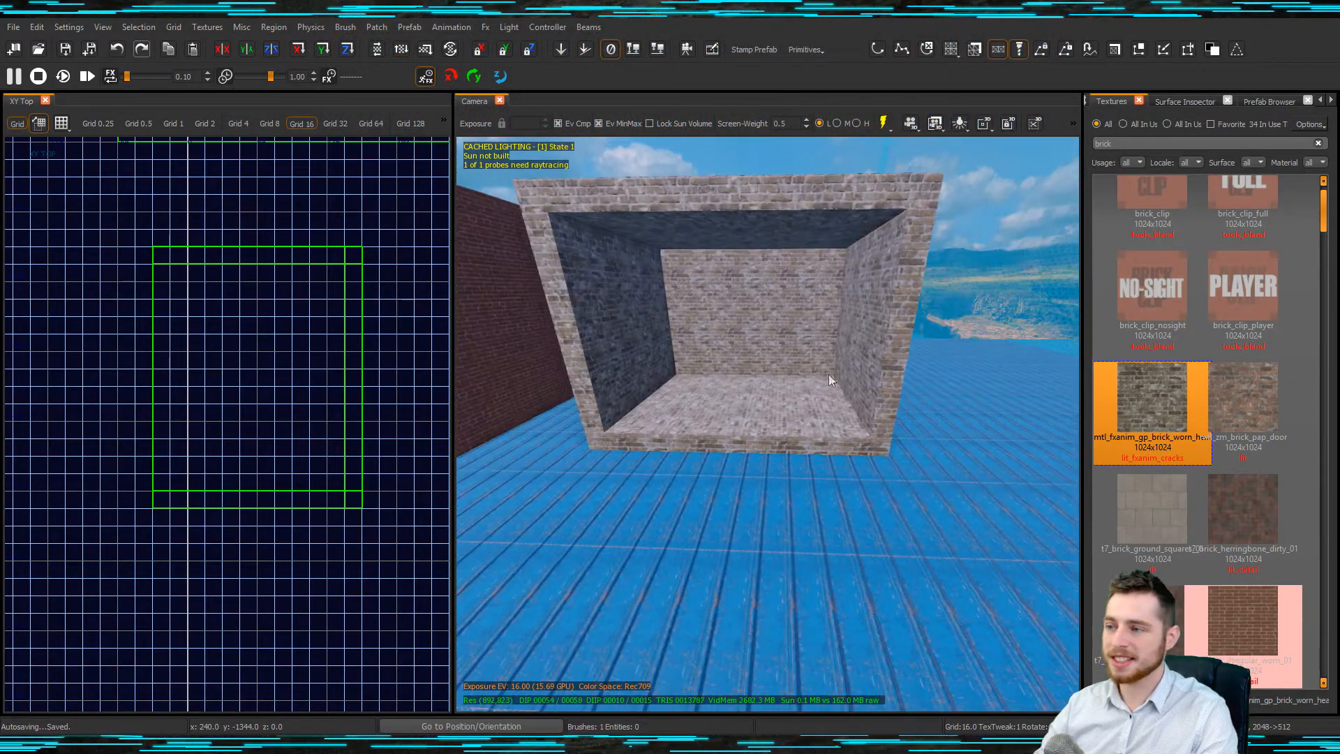
# - Select the room's walls and ceiling in turn to examine how the hollowed brushes overlap, and unhide the front wall
pyautogui.keyDown('shift'); pyautogui.click(744, 316); pyautogui.keyUp('shift')
pyautogui.keyDown('shift'); pyautogui.click(722, 229); pyautogui.keyUp('shift')
pyautogui.press('Escape')
pyautogui.keyDown('shift'); pyautogui.click(588, 282); pyautogui.keyUp('shift')
pyautogui.keyDown('shift'); pyautogui.click(620, 201); pyautogui.keyUp('shift')
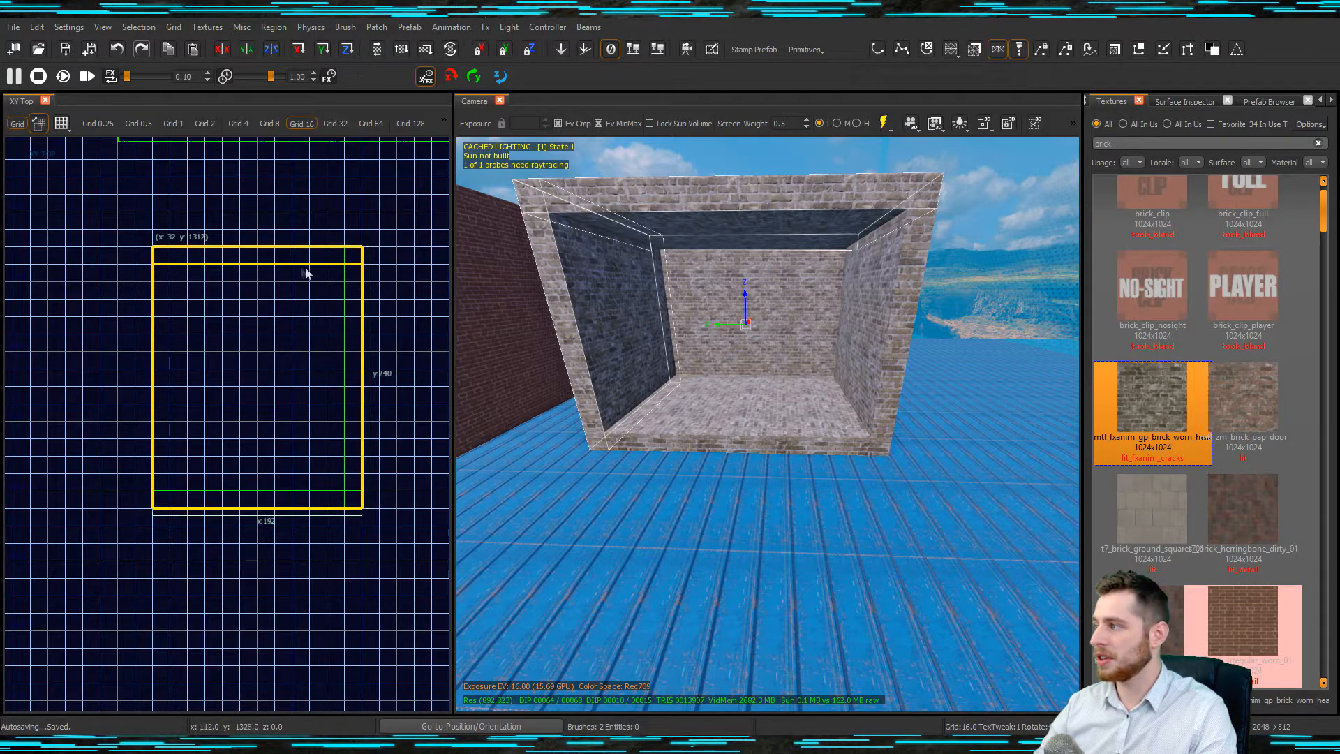
pyautogui.press('Escape')
pyautogui.keyDown('shift'); pyautogui.click(691, 282); pyautogui.keyUp('shift')
pyautogui.keyDown('shift'); pyautogui.click(867, 291); pyautogui.keyUp('shift')
pyautogui.keyDown('shift'); pyautogui.click(869, 293); pyautogui.keyUp('shift')
pyautogui.press('Escape')
pyautogui.hotkey('shift', 'h')
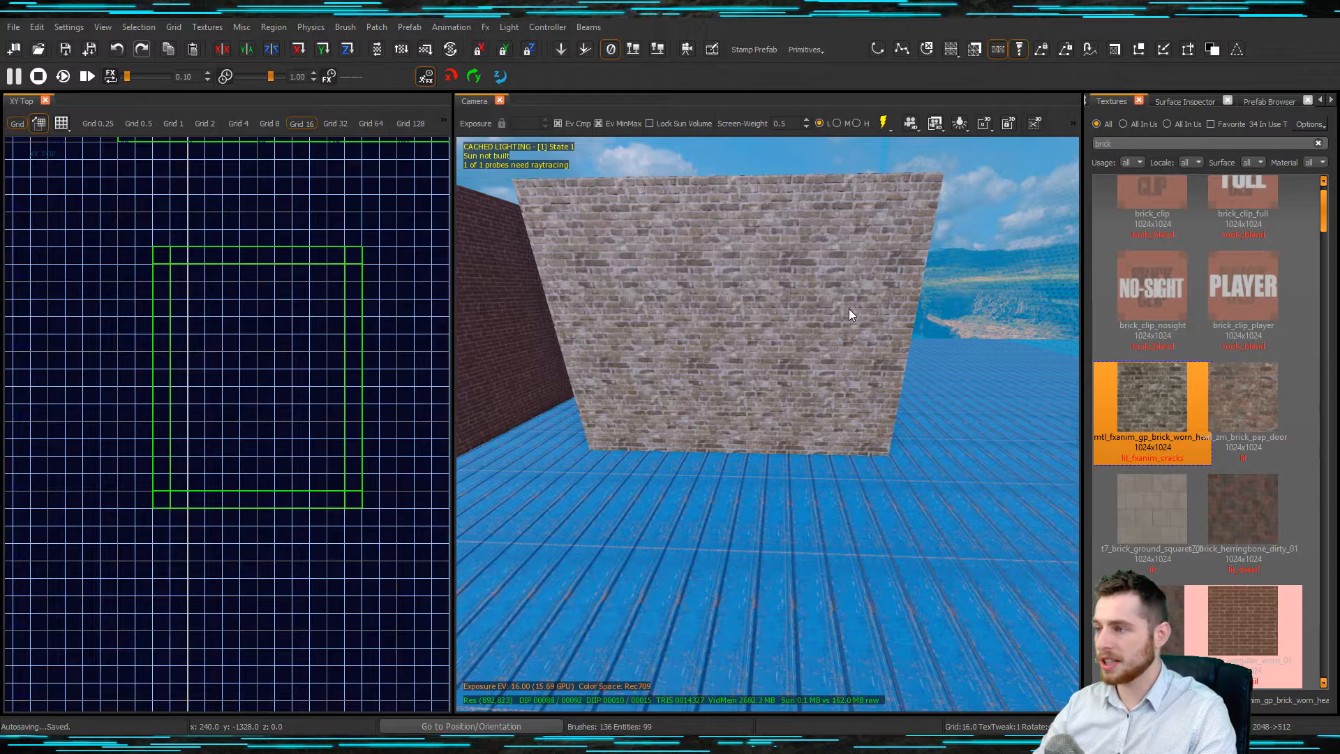
# - Select all four walls of the hollowed room and extend their bottom edges down to the platform in the front view
pyautogui.keyDown('shift'); pyautogui.click(768, 327); pyautogui.keyUp('shift')
pyautogui.moveTo(769, 327)
pyautogui.mouseDown(button='right')
pyautogui.moveTo(767, 312)
pyautogui.moveTo(802, 392)
pyautogui.moveTo(709, 349)
pyautogui.mouseUp(button='right')
pyautogui.press('q')
pyautogui.keyDown('shift'); pyautogui.click(750, 349); pyautogui.keyUp('shift')
pyautogui.keyDown('shift'); pyautogui.click(801, 351); pyautogui.keyUp('shift')
pyautogui.moveTo(800, 351); pyautogui.dragTo(718, 337, button='right')
pyautogui.keyDown('shift'); pyautogui.click(735, 347); pyautogui.keyUp('shift')
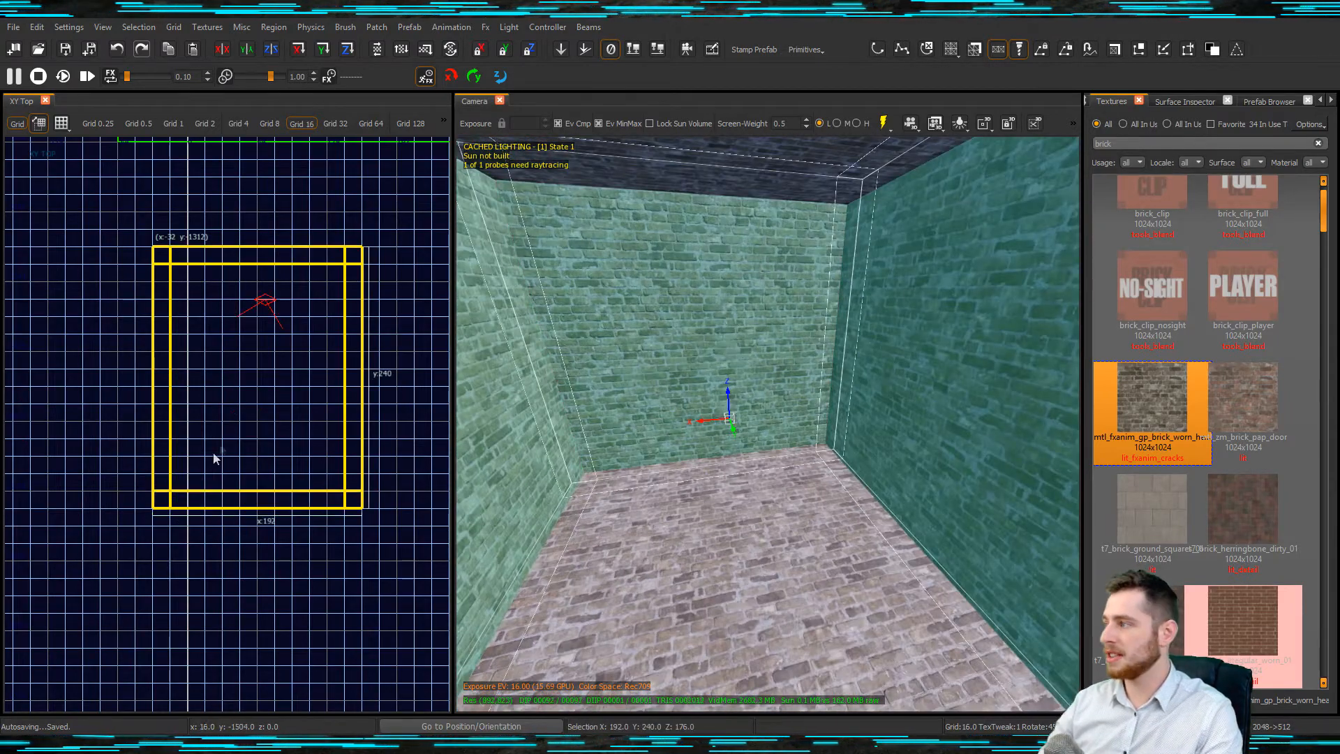
pyautogui.hotkey('ctrl', 'Tab')
pyautogui.moveTo(271, 316); pyautogui.dragTo(273, 330)
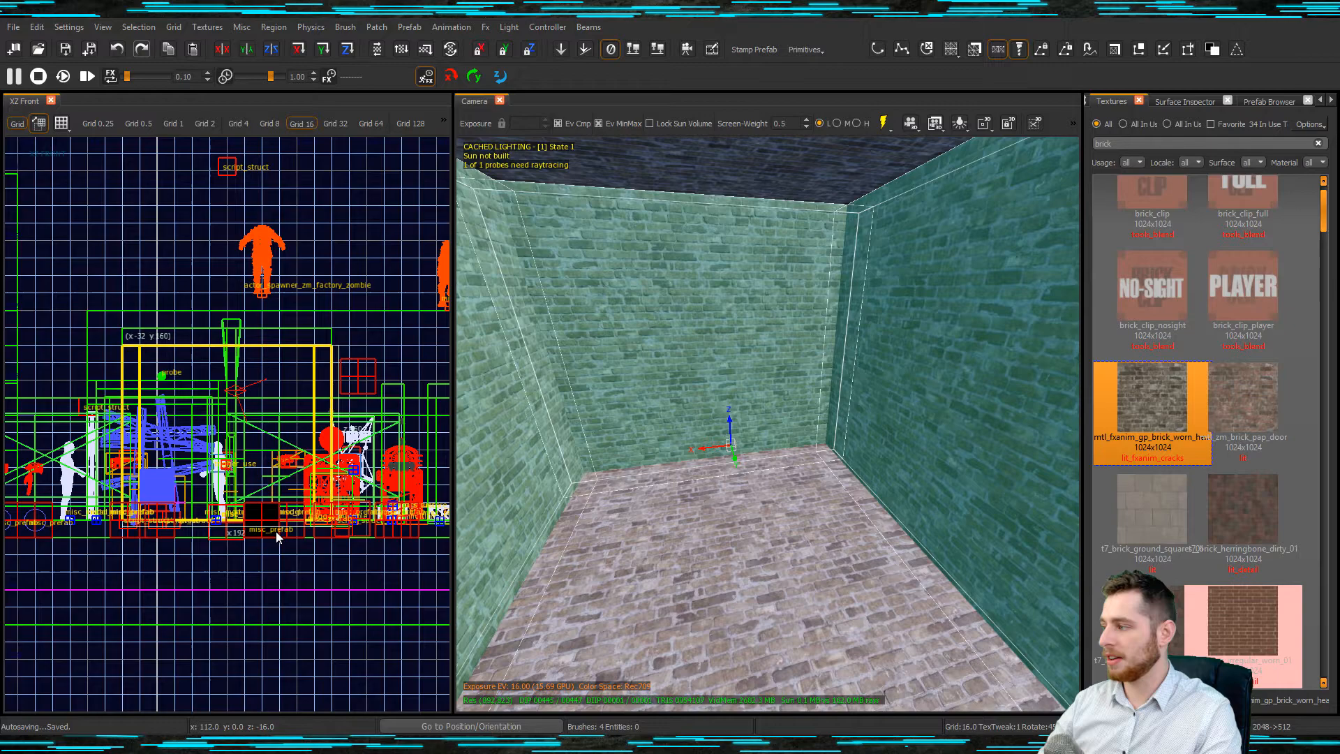
# - Delete the hollowed room's stone floor brush
pyautogui.press('Escape')
pyautogui.keyDown('shift'); pyautogui.click(763, 534); pyautogui.keyUp('shift')
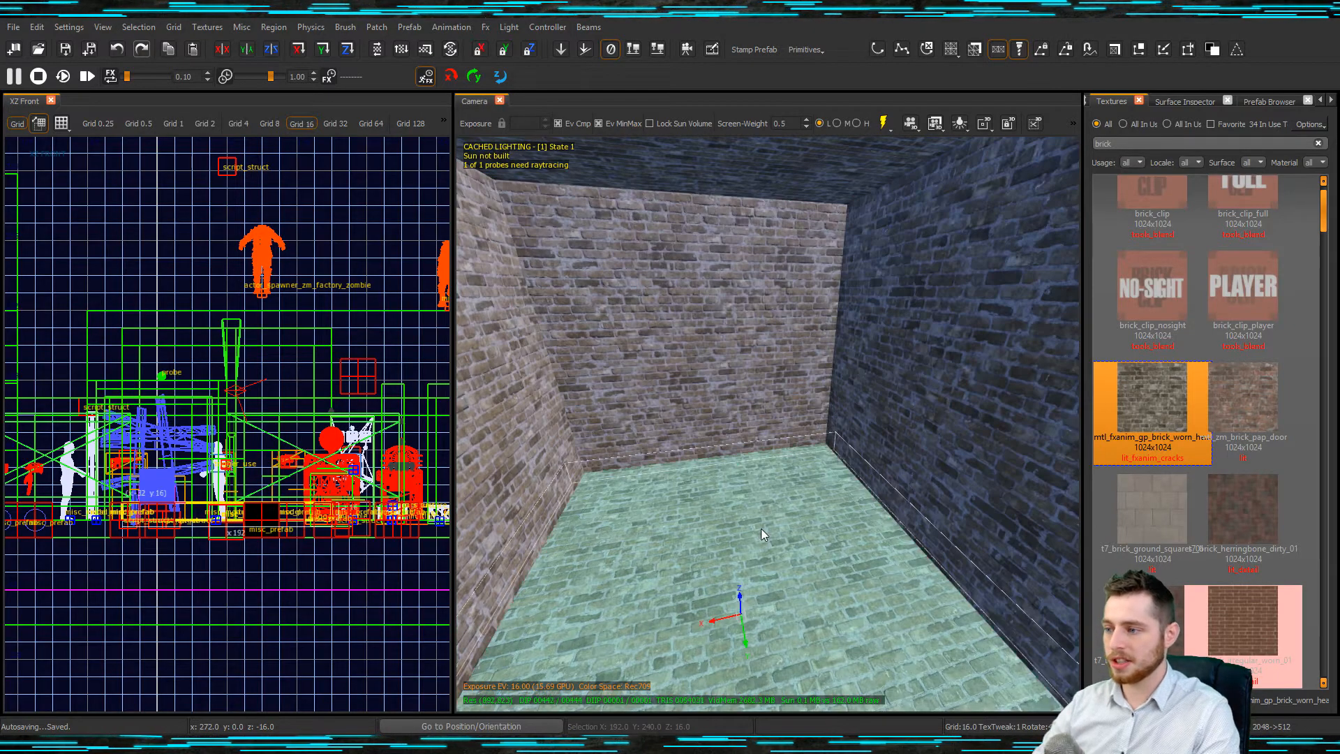
pyautogui.press('BackSpace')
# - Select the room's two opposite end walls and examine in the top view how they meet the side walls
pyautogui.moveTo(756, 388); pyautogui.dragTo(725, 379, button='right')
pyautogui.keyDown('shift'); pyautogui.click(823, 383); pyautogui.keyUp('shift')
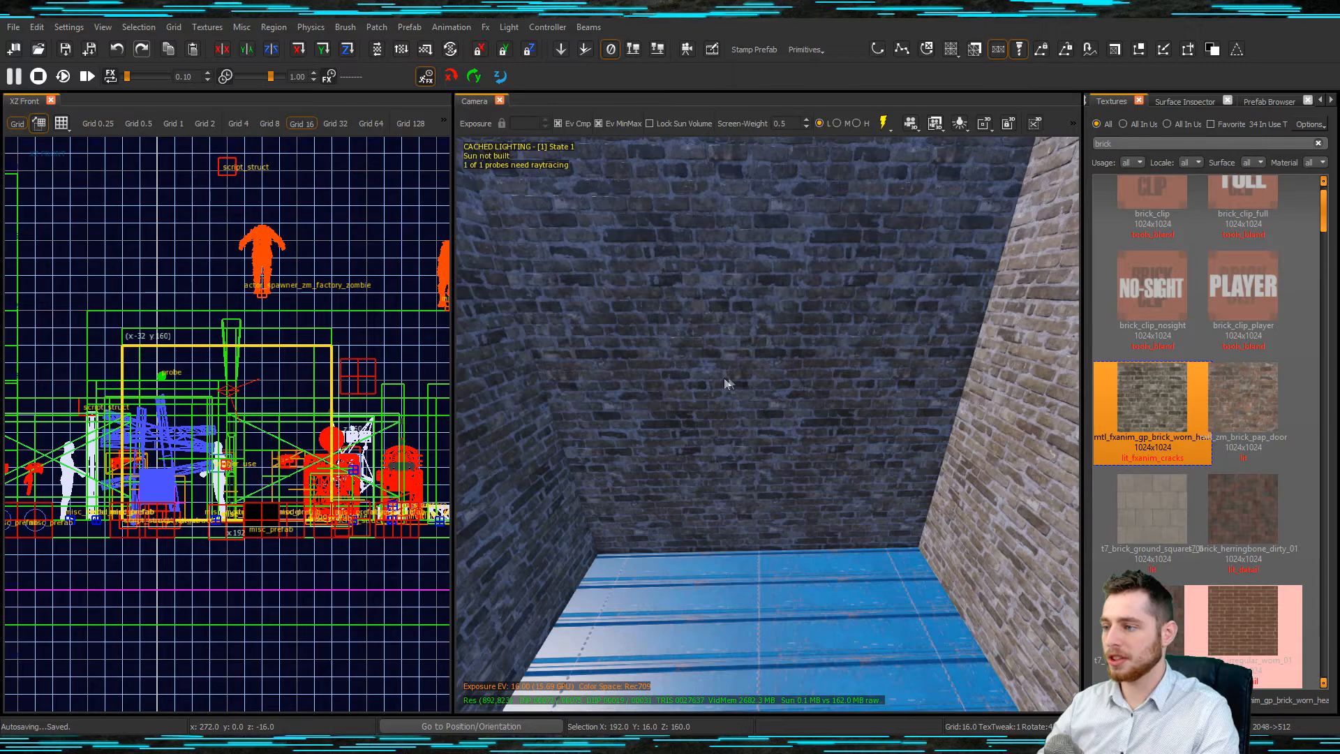
pyautogui.keyDown('shift'); pyautogui.click(761, 388); pyautogui.keyUp('shift')
pyautogui.hotkey('ctrl', 'Tab')
pyautogui.hotkey('ctrl', 'Tab')
pyautogui.moveTo(559, 377); pyautogui.dragTo(688, 383, button='right')
pyautogui.scroll(-3, 251, 388)
pyautogui.scroll(4, 192, 416)
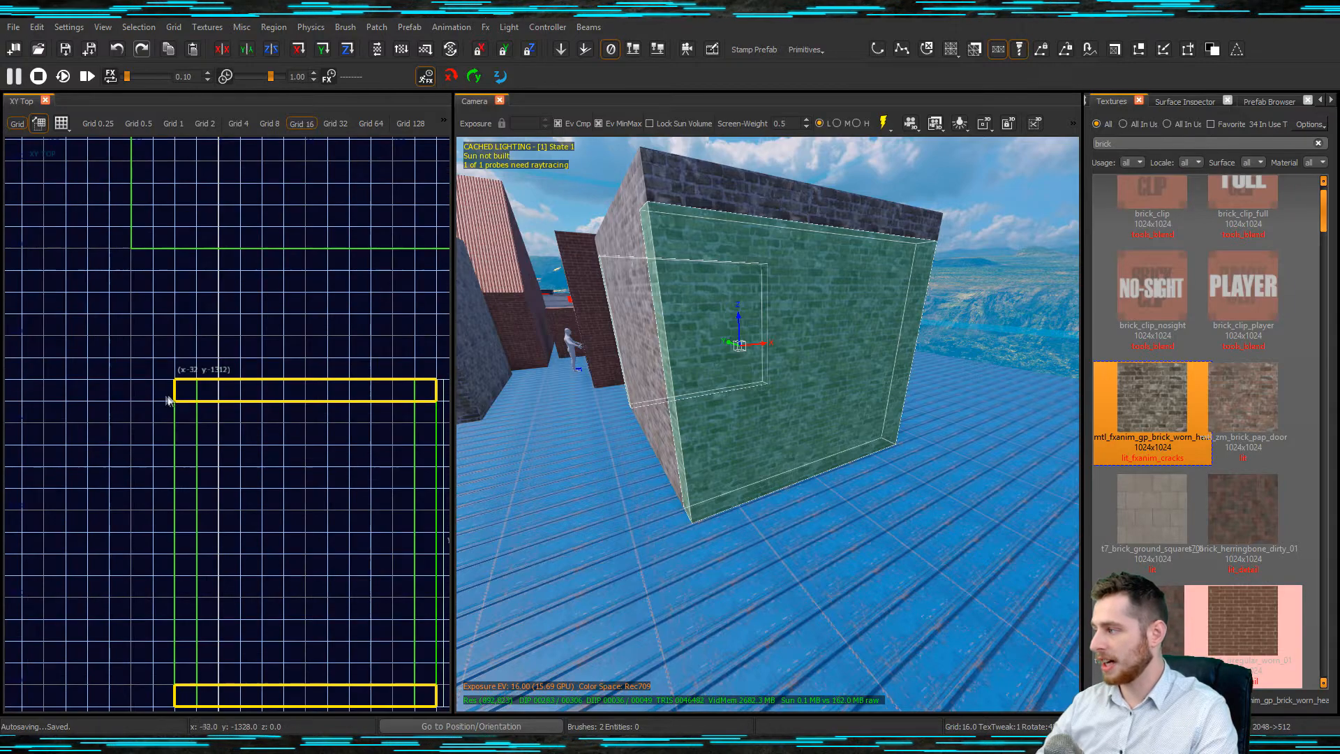
pyautogui.moveTo(165, 400); pyautogui.dragTo(176, 395)
pyautogui.scroll(-2, 175, 395)
pyautogui.moveTo(326, 400); pyautogui.dragTo(328, 401)
pyautogui.press('Escape')
# - Select individual walls from outside the room to examine their overlap at the corners
pyautogui.scroll(3, 698, 419)
pyautogui.keyDown('shift'); pyautogui.click(747, 421); pyautogui.keyUp('shift')
pyautogui.moveTo(748, 420); pyautogui.dragTo(700, 377, button='right')
pyautogui.press('Escape')
pyautogui.keyDown('shift'); pyautogui.click(701, 378); pyautogui.keyUp('shift')
pyautogui.moveTo(776, 395)
pyautogui.mouseDown(button='right')
pyautogui.moveTo(802, 391)
pyautogui.moveTo(779, 391)
pyautogui.mouseUp(button='right')
pyautogui.press('Escape')
pyautogui.keyDown('shift'); pyautogui.click(715, 354); pyautogui.keyUp('shift')
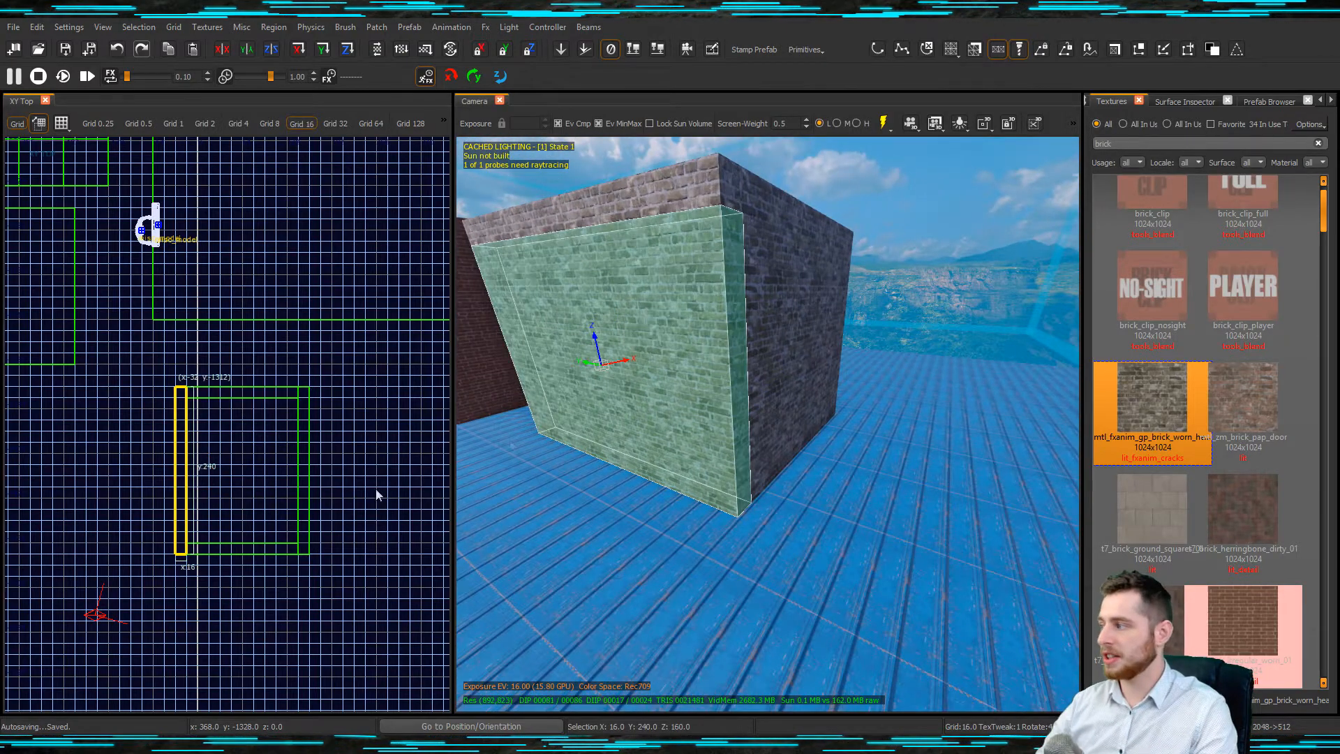
pyautogui.press('Escape')
pyautogui.moveTo(769, 379); pyautogui.dragTo(770, 381, button='right')
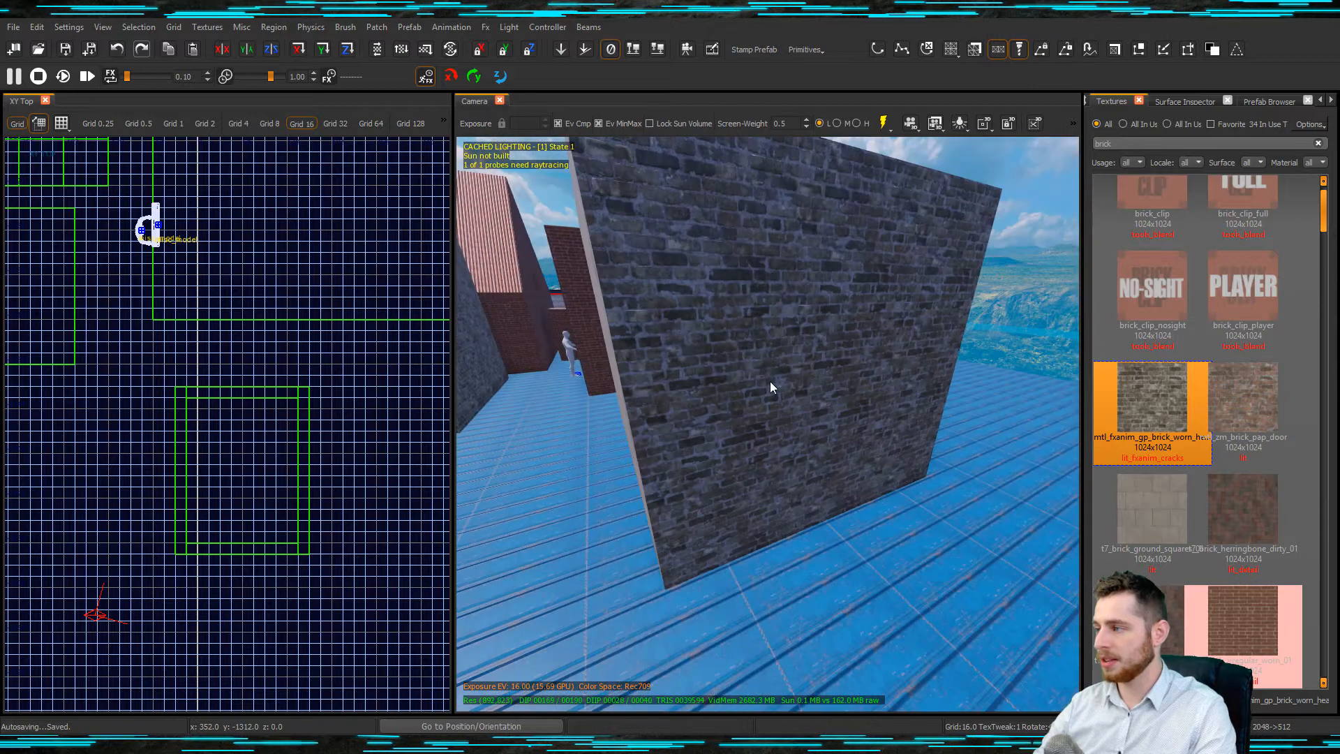
pyautogui.keyDown('shift'); pyautogui.click(647, 418); pyautogui.keyUp('shift')
pyautogui.press('Escape')
# - Split two adjacent overlapping walls with a diagonal clip from the inner to the outer corner
pyautogui.moveTo(766, 408); pyautogui.dragTo(727, 377, button='right')
pyautogui.keyDown('shift'); pyautogui.click(730, 377); pyautogui.keyUp('shift')
pyautogui.keyDown('shift'); pyautogui.click(779, 377); pyautogui.keyUp('shift')
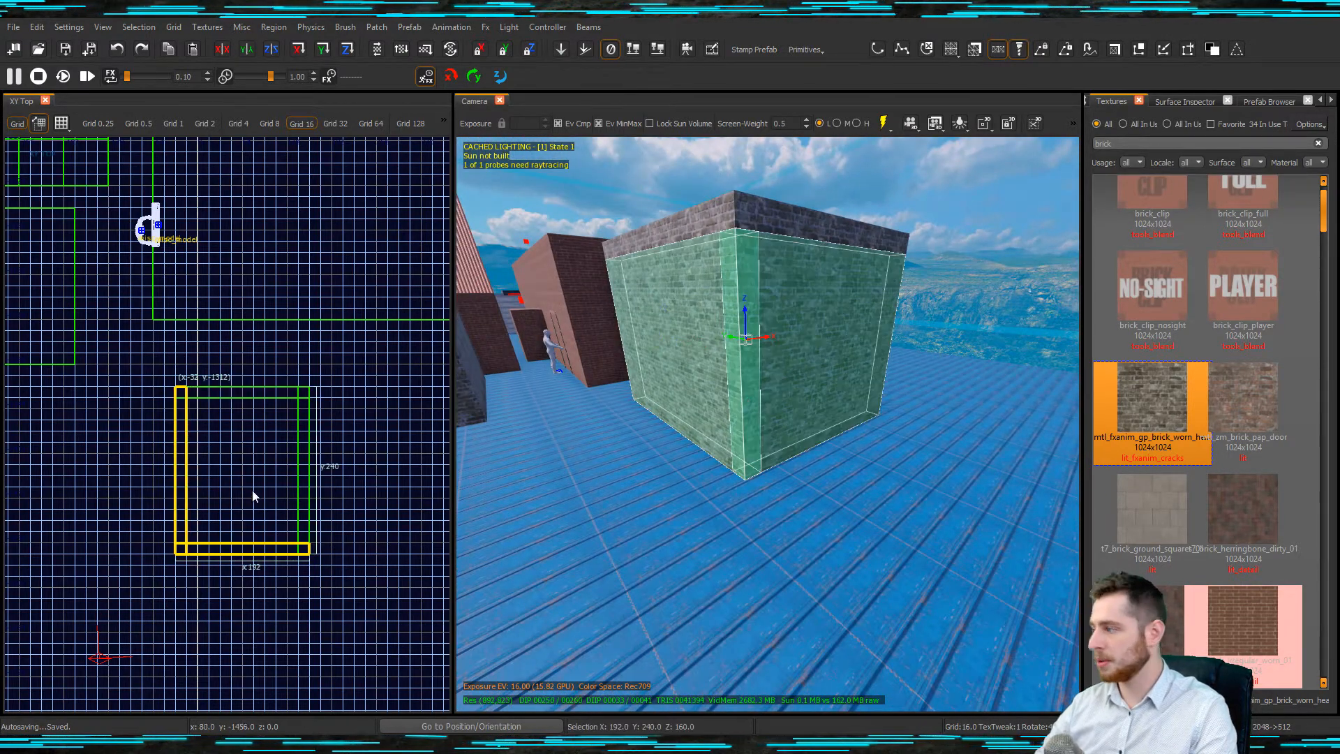
pyautogui.scroll(5, 181, 545)
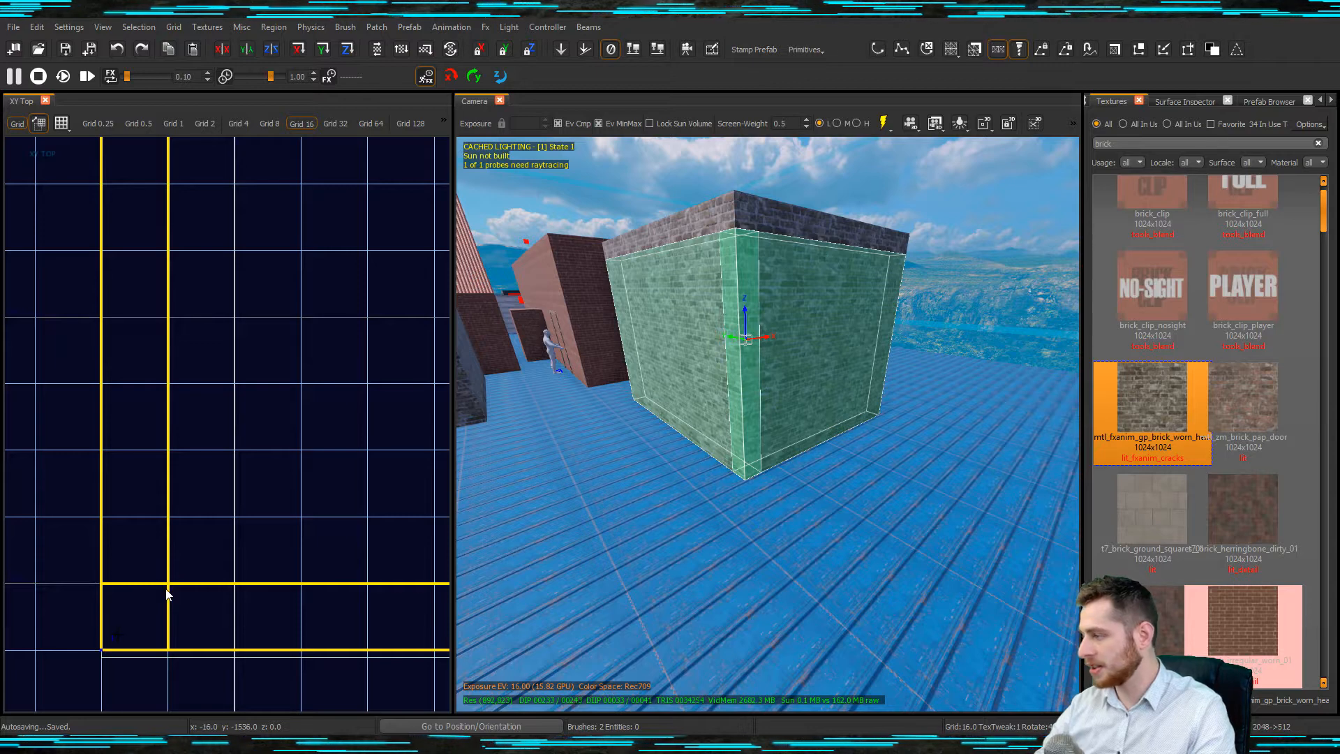
pyautogui.click(170, 588)
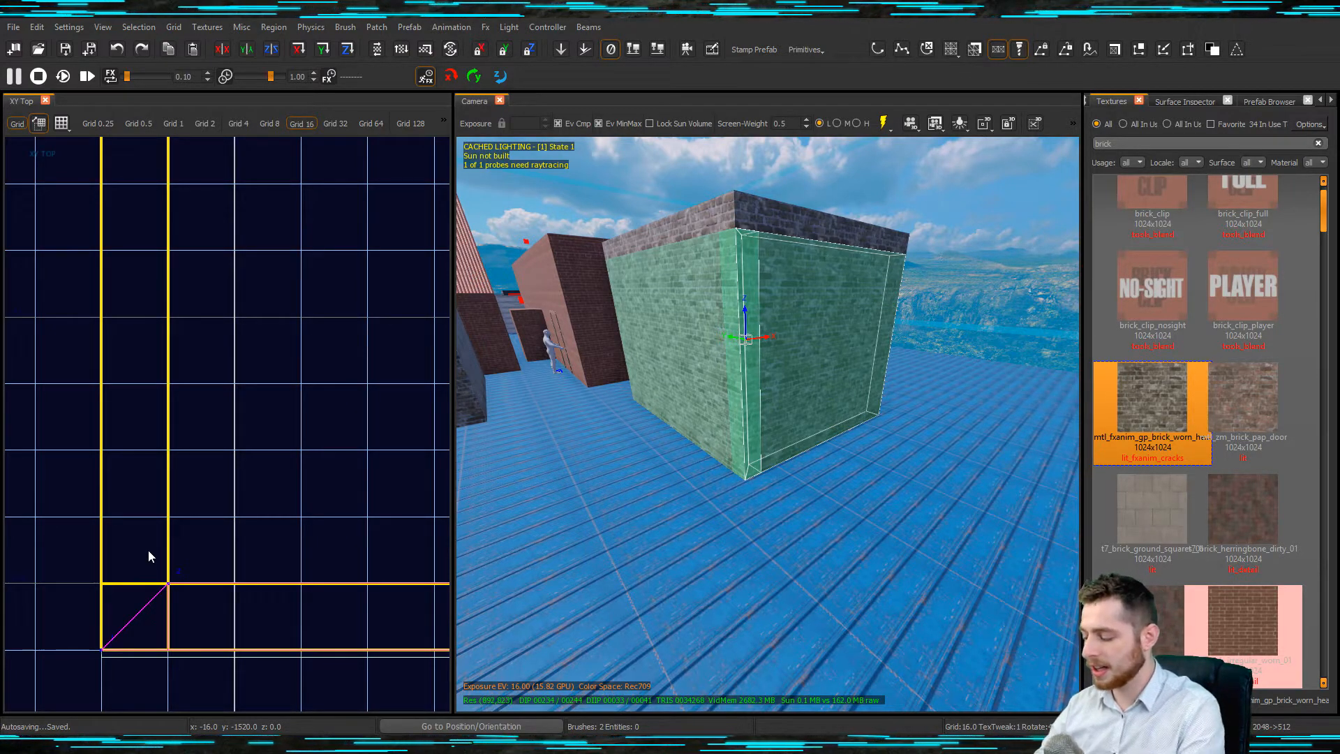
pyautogui.hotkey('shift', 'Return')
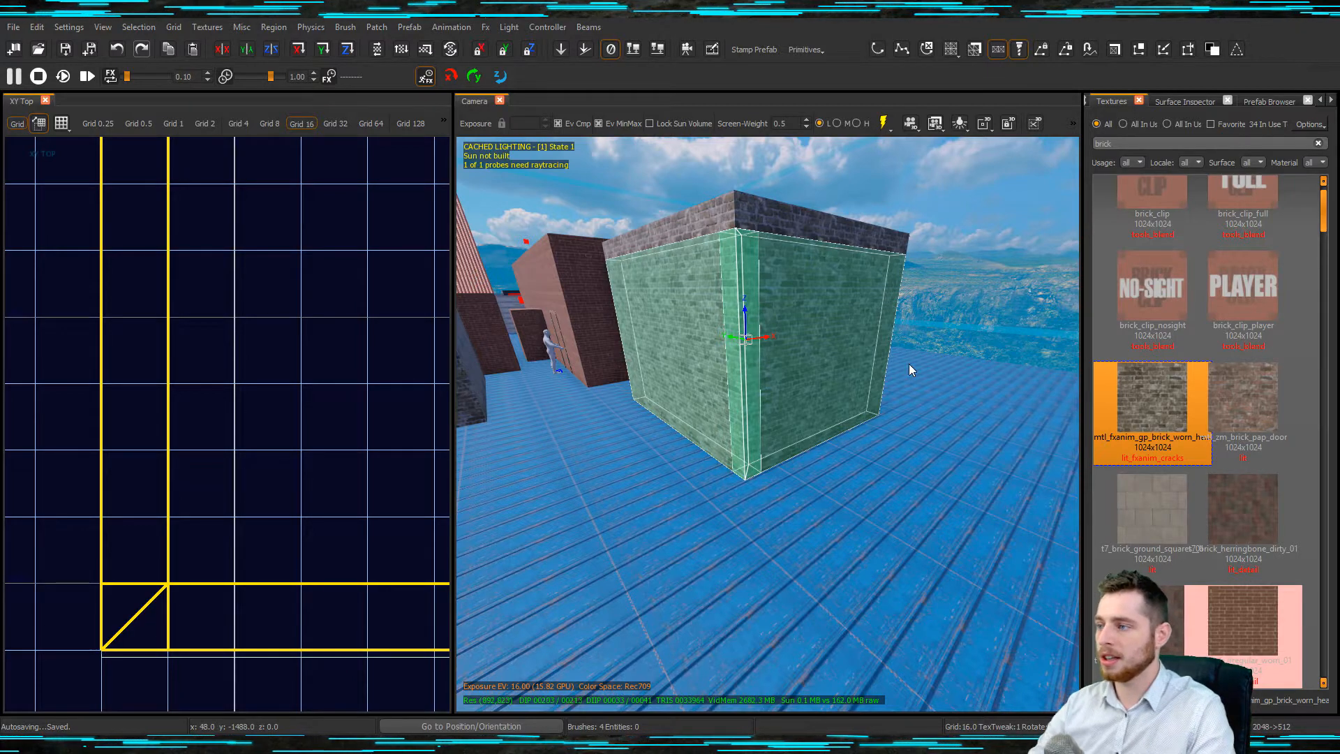
# - Delete the leftover overlapping corner pieces to leave a mitred joint, and reselect both walls to check it
pyautogui.keyDown('shift'); pyautogui.click(698, 364); pyautogui.keyUp('shift')
pyautogui.keyDown('shift'); pyautogui.click(804, 377); pyautogui.keyUp('shift')
pyautogui.press('Escape')
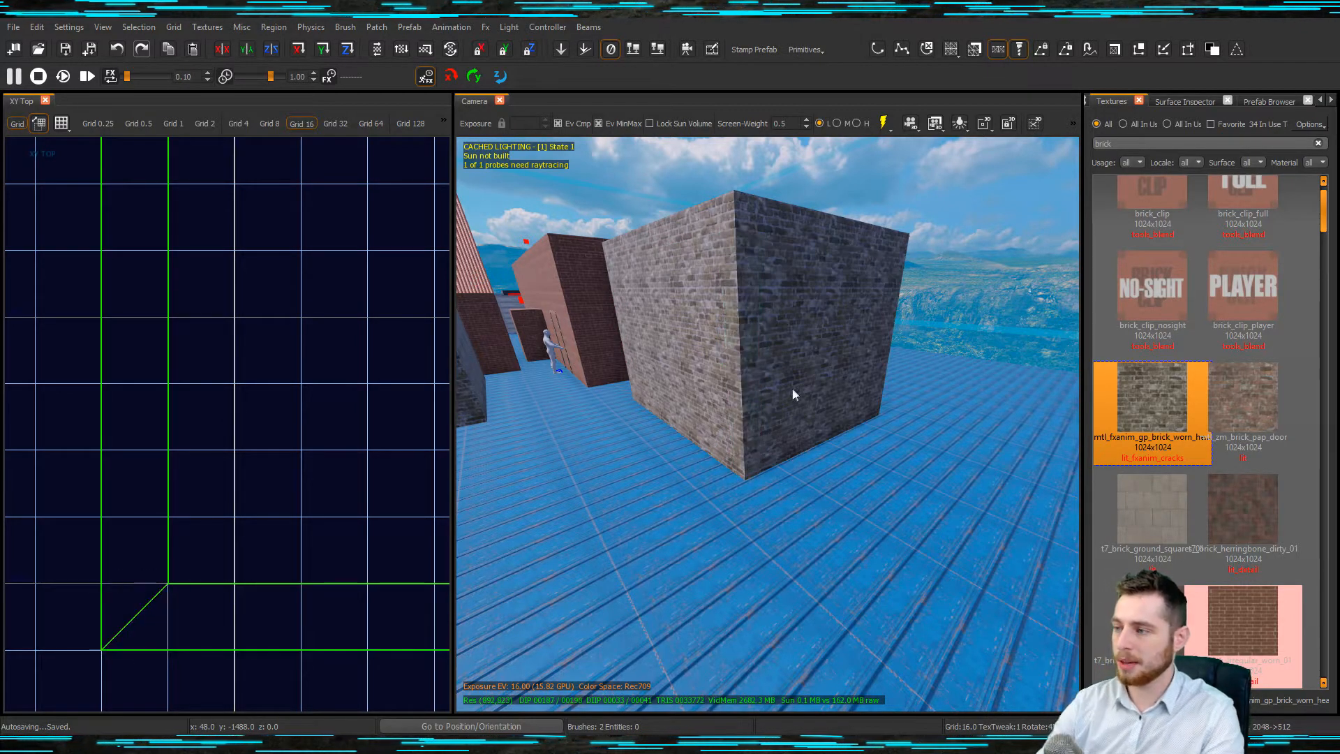
pyautogui.keyDown('shift'); pyautogui.click(727, 365); pyautogui.keyUp('shift')
pyautogui.keyDown('shift'); pyautogui.click(776, 375); pyautogui.keyUp('shift')
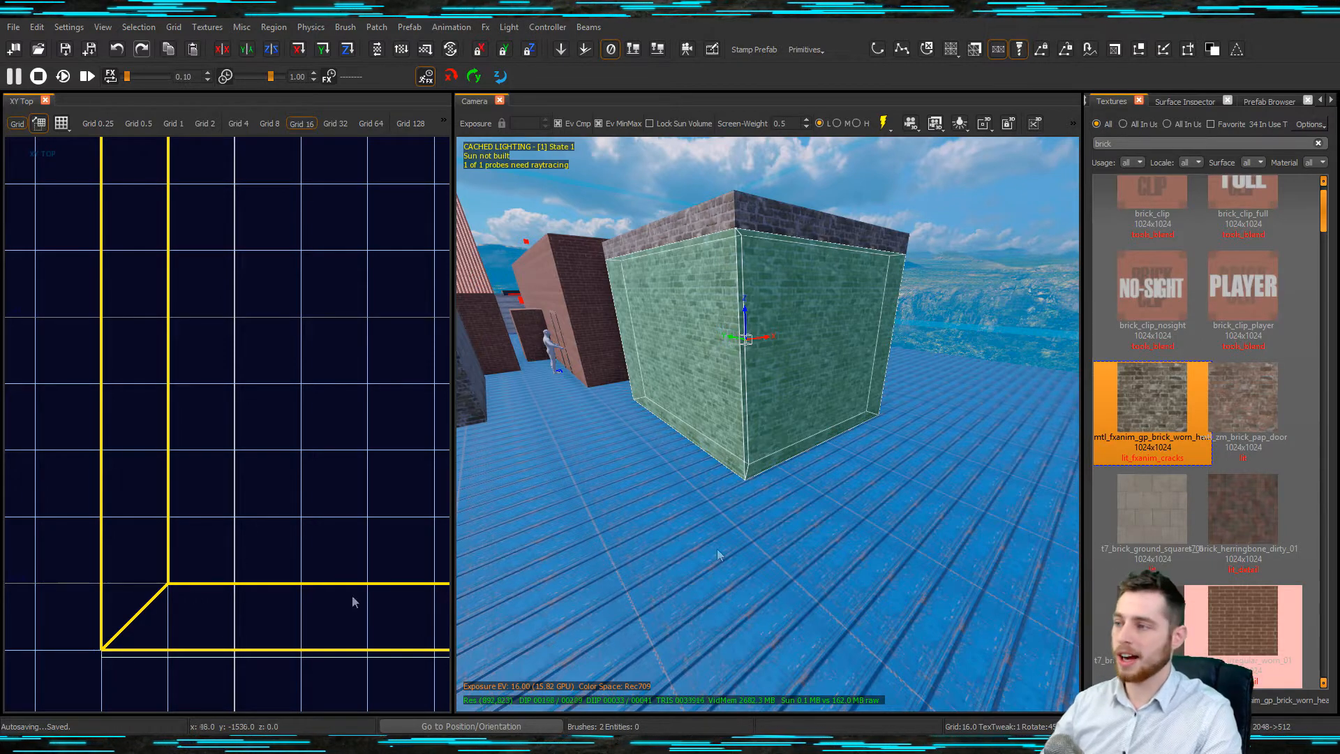
pyautogui.moveTo(835, 453); pyautogui.dragTo(809, 417, button='right')
pyautogui.press('Escape')
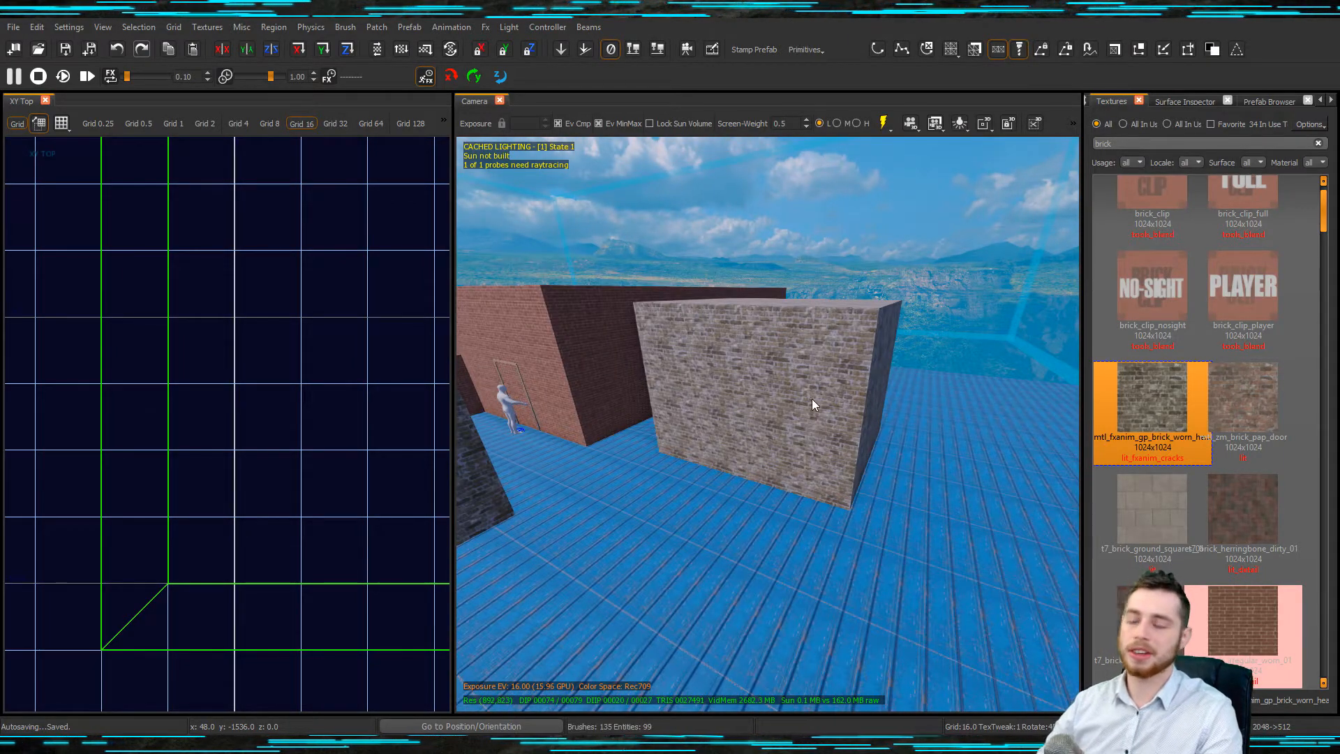
# - Split the mitred end wall with two vertical cuts in the top view, isolating a 48-unit-wide middle section
pyautogui.moveTo(831, 407); pyautogui.dragTo(825, 465, button='right')
pyautogui.moveTo(811, 385)
pyautogui.mouseDown(button='right')
pyautogui.moveTo(848, 392)
pyautogui.moveTo(809, 395)
pyautogui.mouseUp(button='right')
pyautogui.scroll(2, 813, 384)
pyautogui.keyDown('shift'); pyautogui.click(830, 391); pyautogui.keyUp('shift')
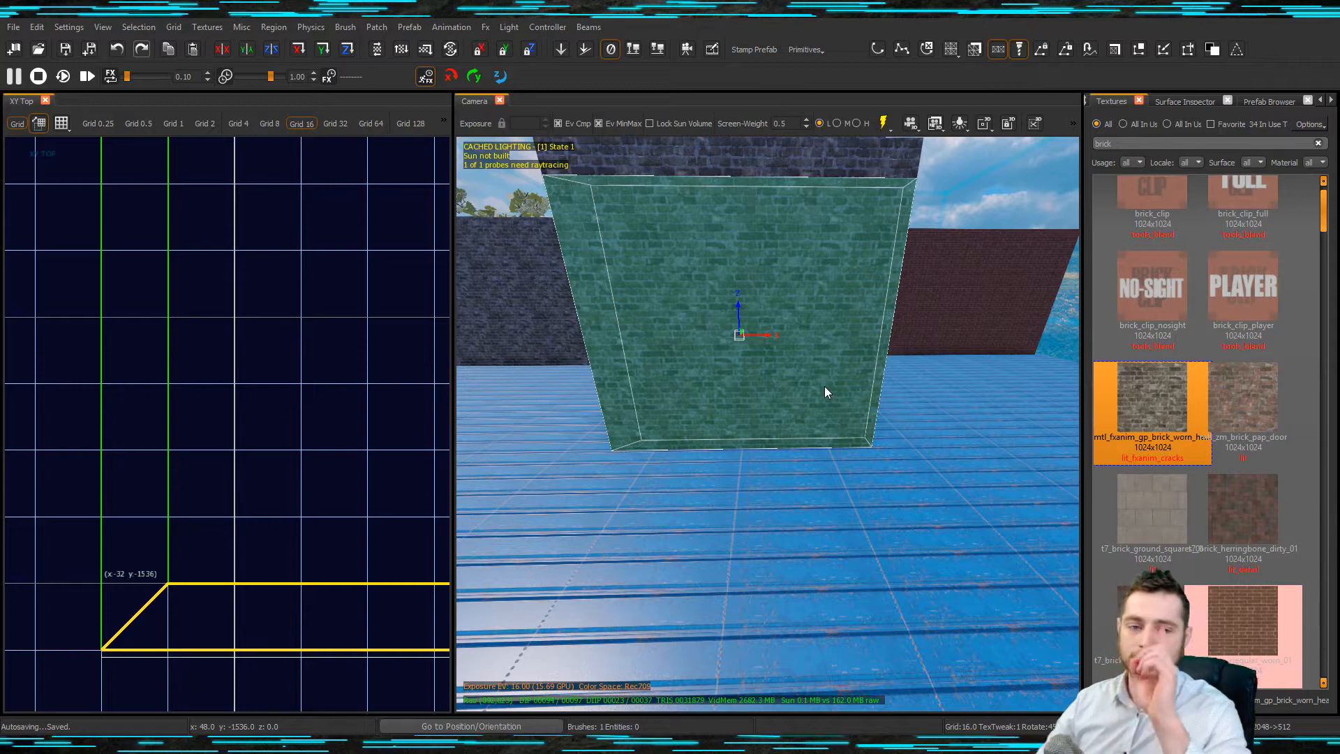
pyautogui.scroll(-9, 197, 537)
pyautogui.scroll(4, 258, 552)
pyautogui.click(247, 524)
pyautogui.click(243, 550)
pyautogui.hotkey('shift', 'Return')
pyautogui.click(183, 548)
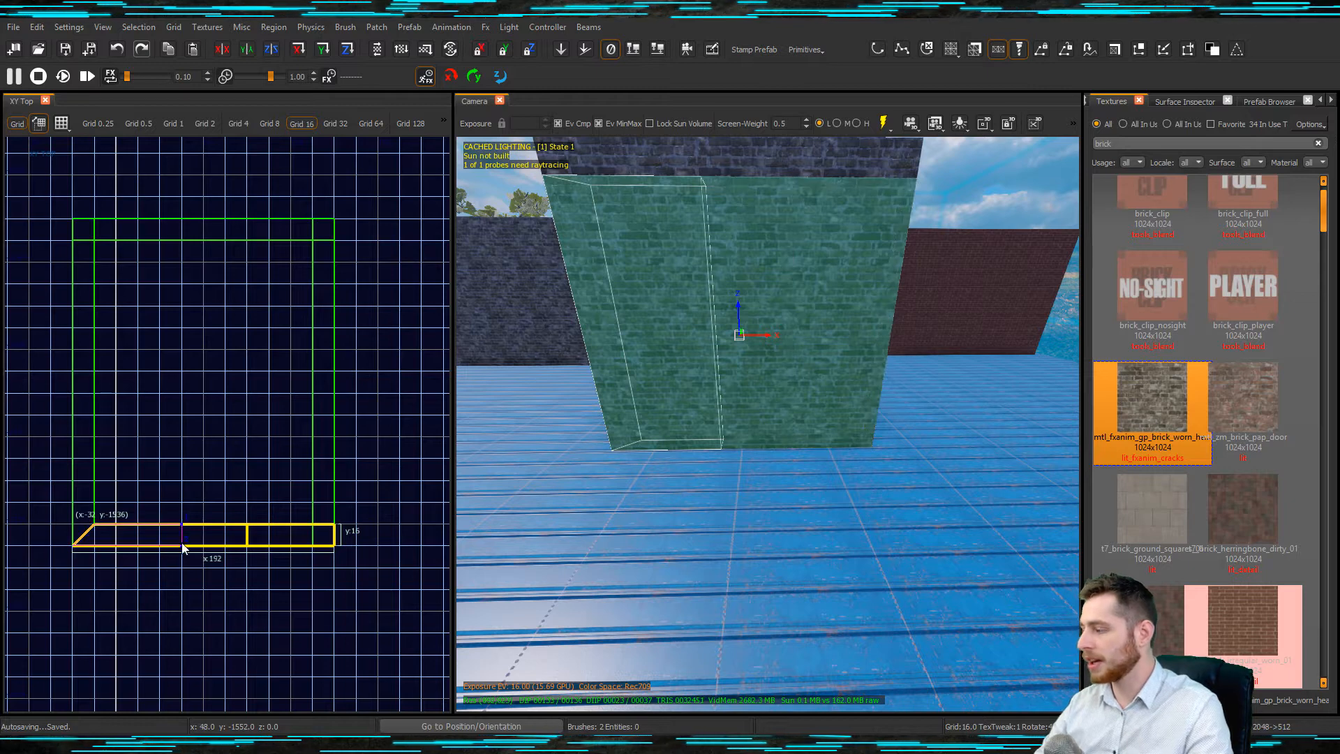
pyautogui.press('Escape')
# - Split the end wall's middle section horizontally at a height of 64 units in the front view
pyautogui.keyDown('shift'); pyautogui.click(766, 423); pyautogui.keyUp('shift')
pyautogui.moveTo(764, 463)
pyautogui.mouseDown()
pyautogui.moveTo(760, 406)
pyautogui.moveTo(763, 476)
pyautogui.mouseUp()
pyautogui.hotkey('ctrl', 'Tab')
pyautogui.press('x')
pyautogui.click(217, 445)
pyautogui.click(260, 445)
pyautogui.press('Return')
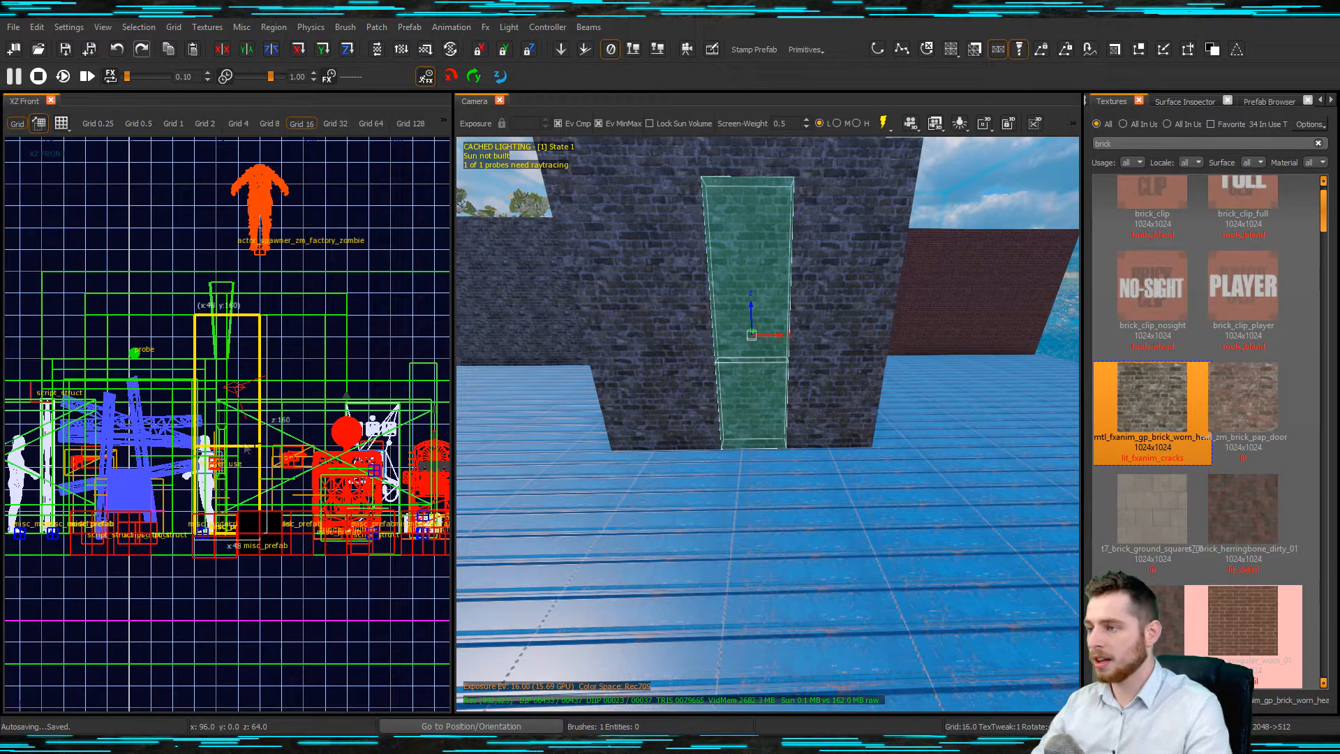
# - Open a window in the end wall by raising the upper middle piece's bottom edge and shortening the lower piece to 48 units
pyautogui.press('Escape')
pyautogui.keyDown('shift'); pyautogui.click(761, 355); pyautogui.keyUp('shift')
pyautogui.hotkey('ctrl', 'Tab')
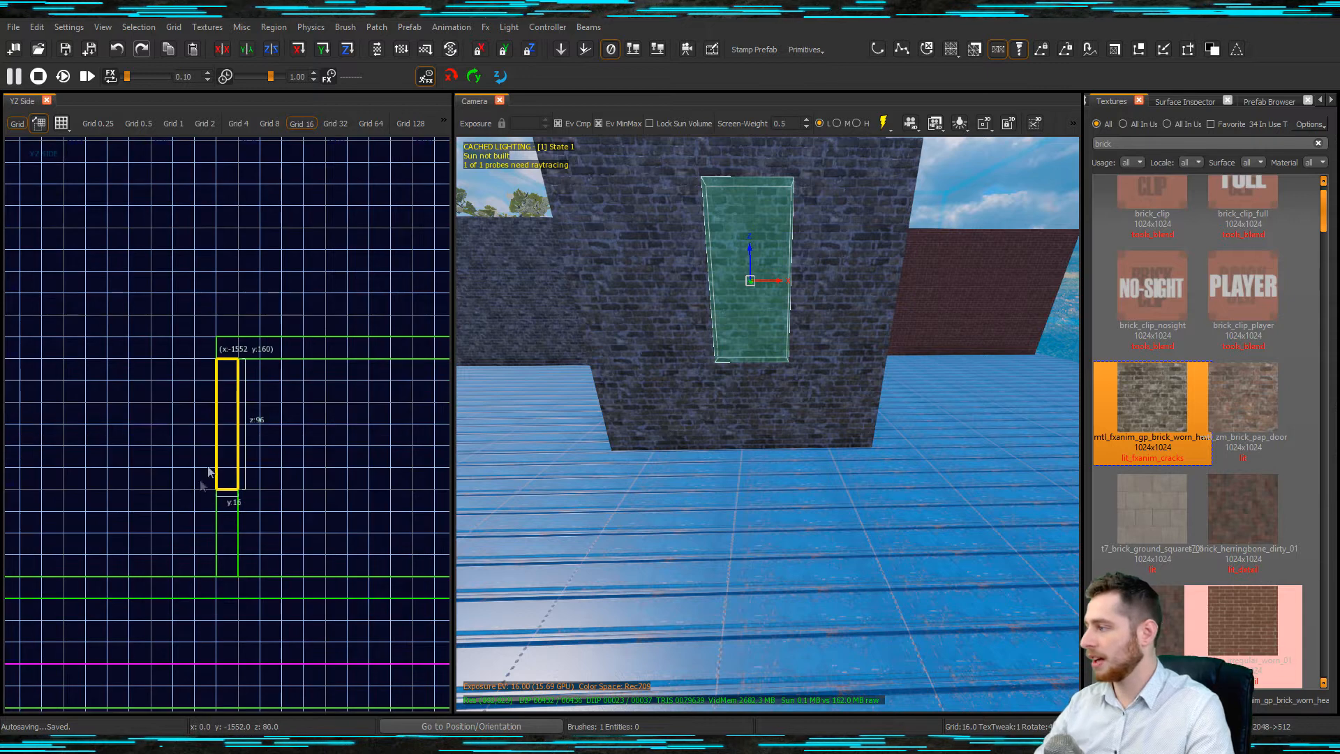
pyautogui.moveTo(232, 515); pyautogui.dragTo(232, 473)
pyautogui.press('Escape')
pyautogui.moveTo(218, 577)
pyautogui.mouseDown()
pyautogui.moveTo(238, 482)
pyautogui.moveTo(231, 500)
pyautogui.mouseUp()
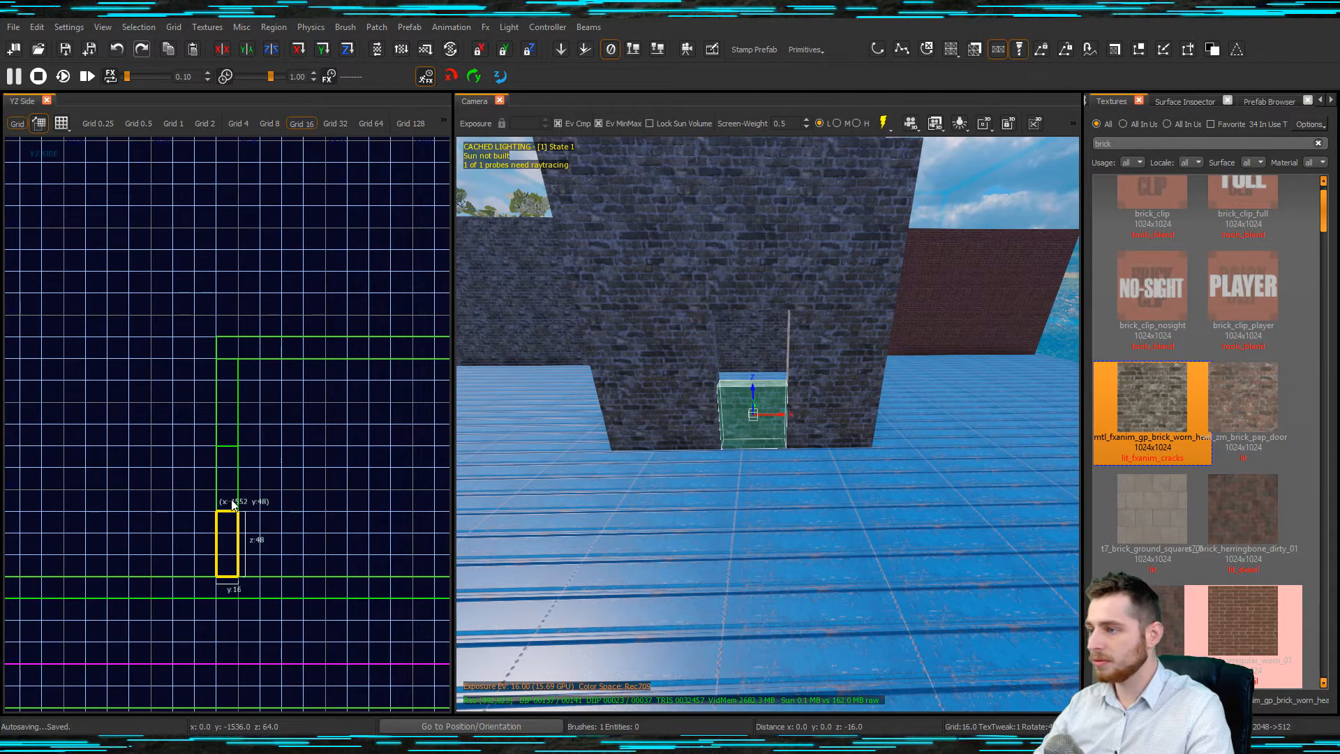
pyautogui.press('Escape')
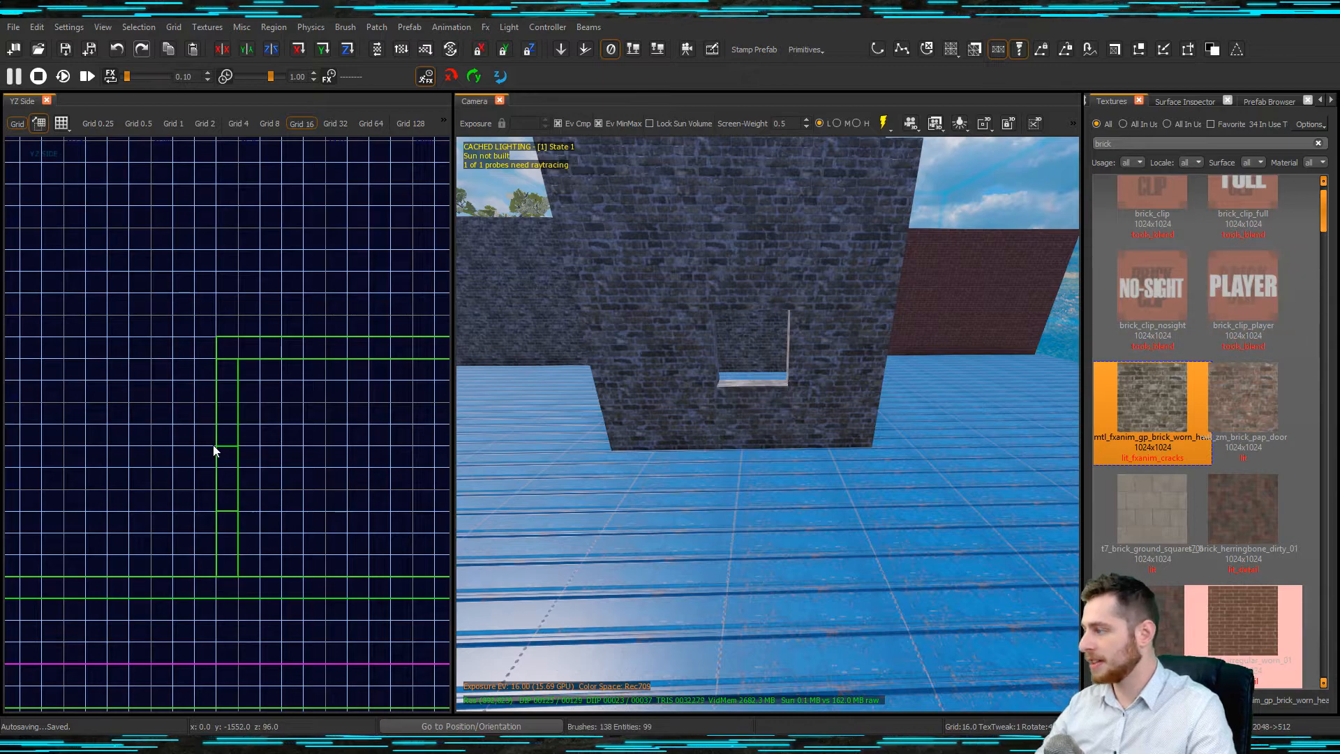
# - Create a 48 × 8 × 48 unit pane brush centred within the wall's thickness in the window opening
pyautogui.press('1')
pyautogui.press('3')
pyautogui.moveTo(225, 452); pyautogui.dragTo(230, 520)
pyautogui.press('Escape')
pyautogui.moveTo(780, 467); pyautogui.dragTo(731, 453, button='right')
pyautogui.keyDown('shift'); pyautogui.click(704, 408); pyautogui.keyUp('shift')
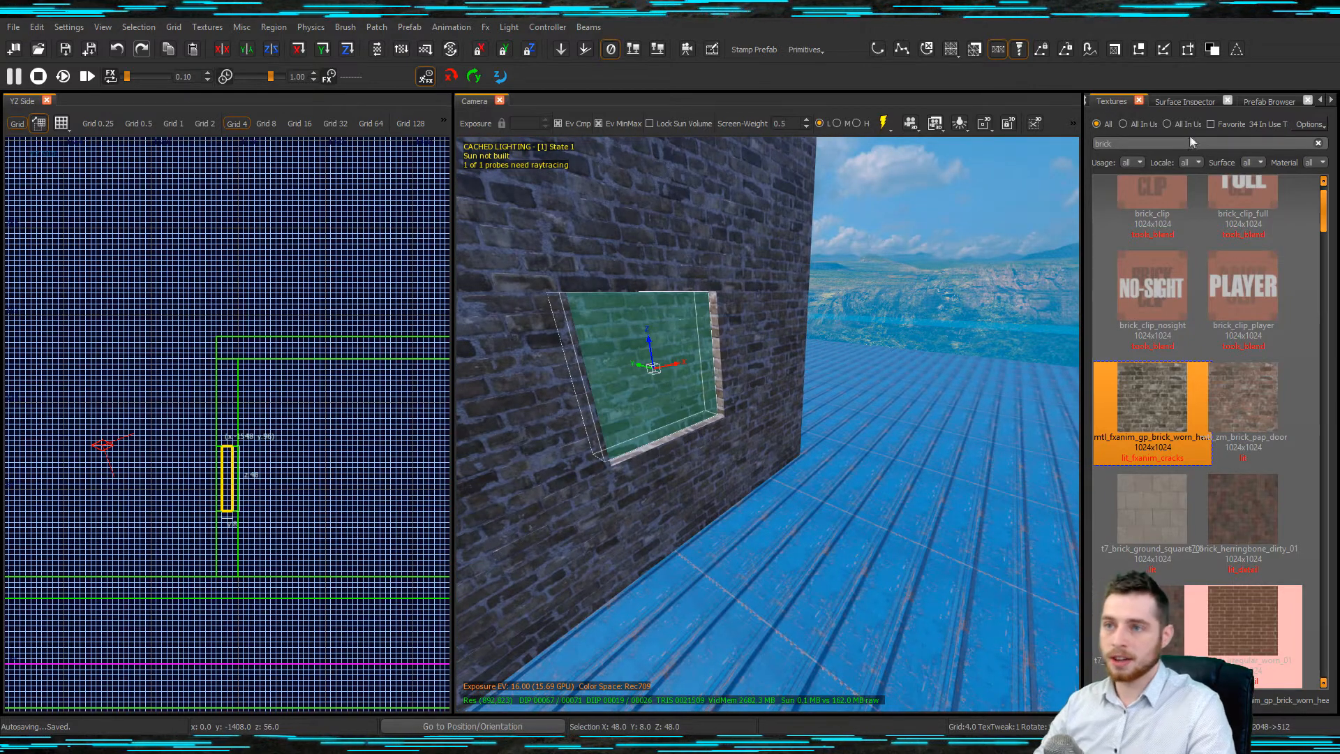
# - Search the textures for "glass" and apply the dark transparent truss platform glass material to the window pane
pyautogui.moveTo(1191, 144); pyautogui.dragTo(860, 145)
pyautogui.write('glass')
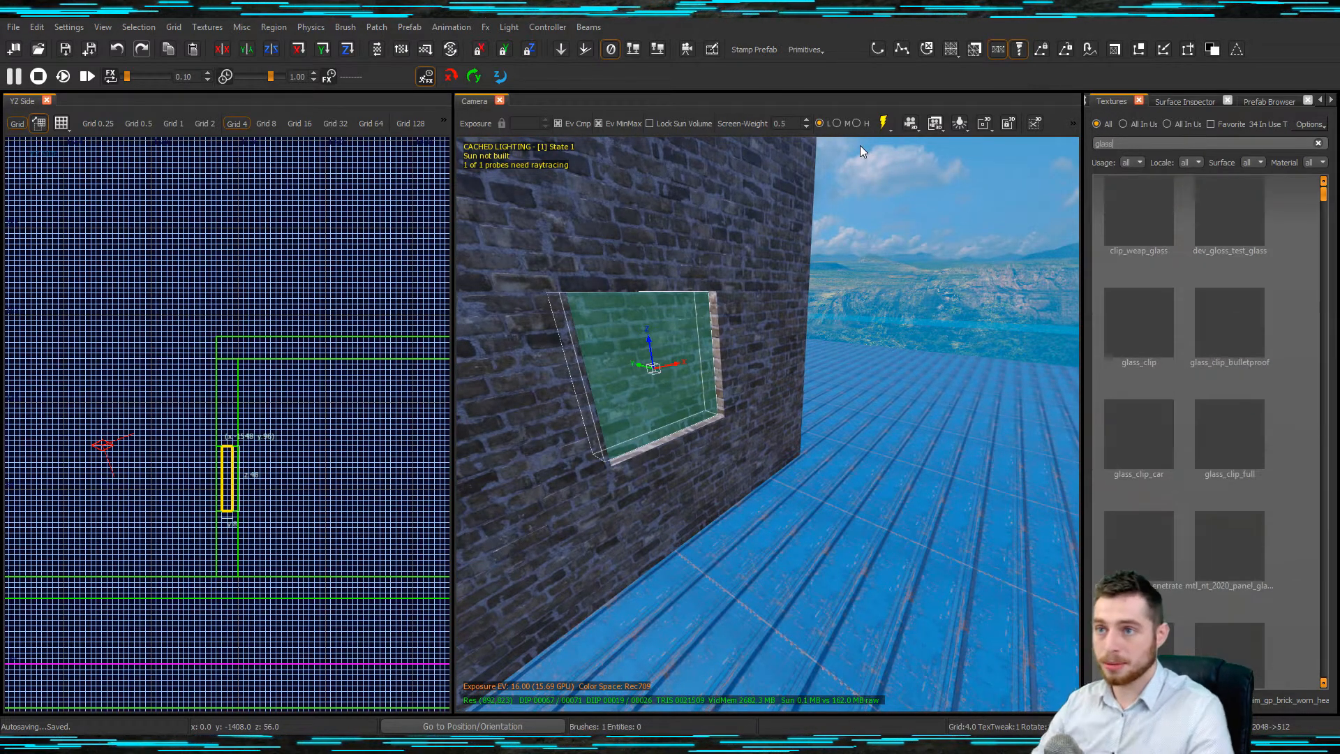
pyautogui.click(1261, 547)
pyautogui.scroll(-5, 1260, 547)
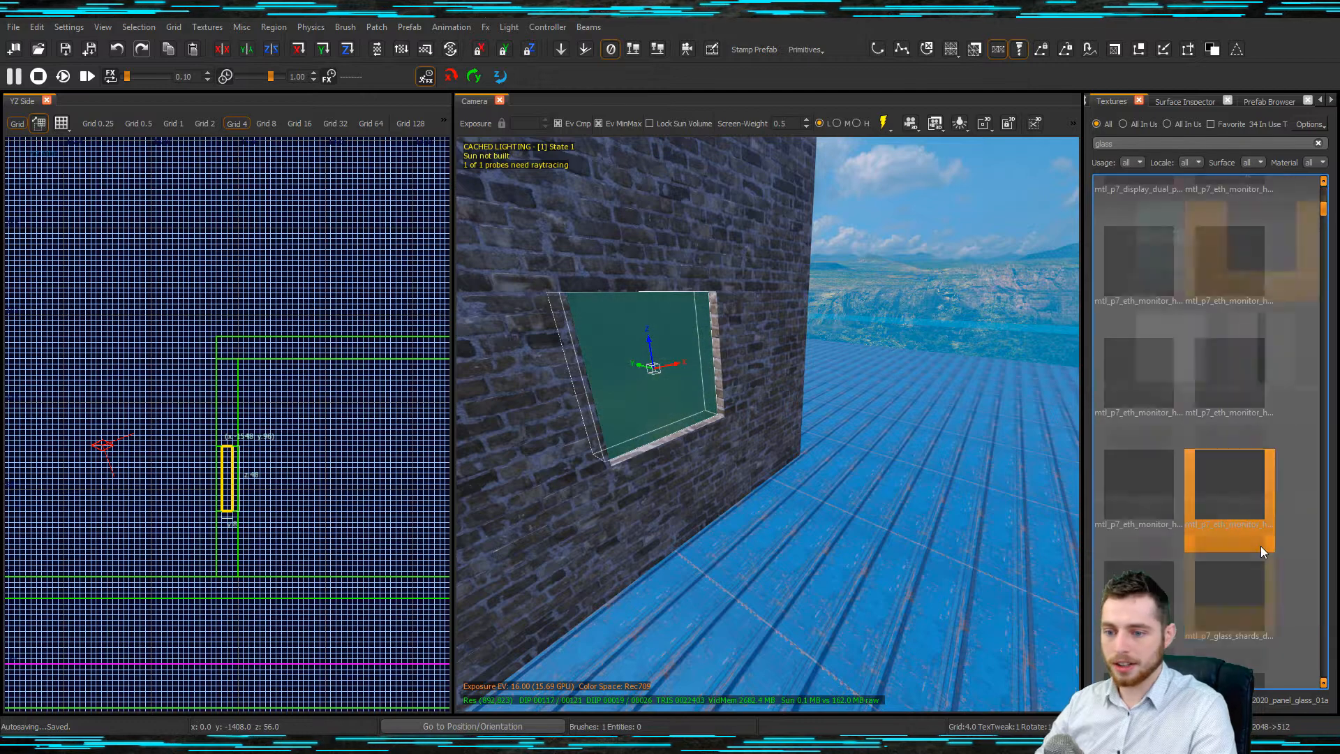
pyautogui.click(1237, 516)
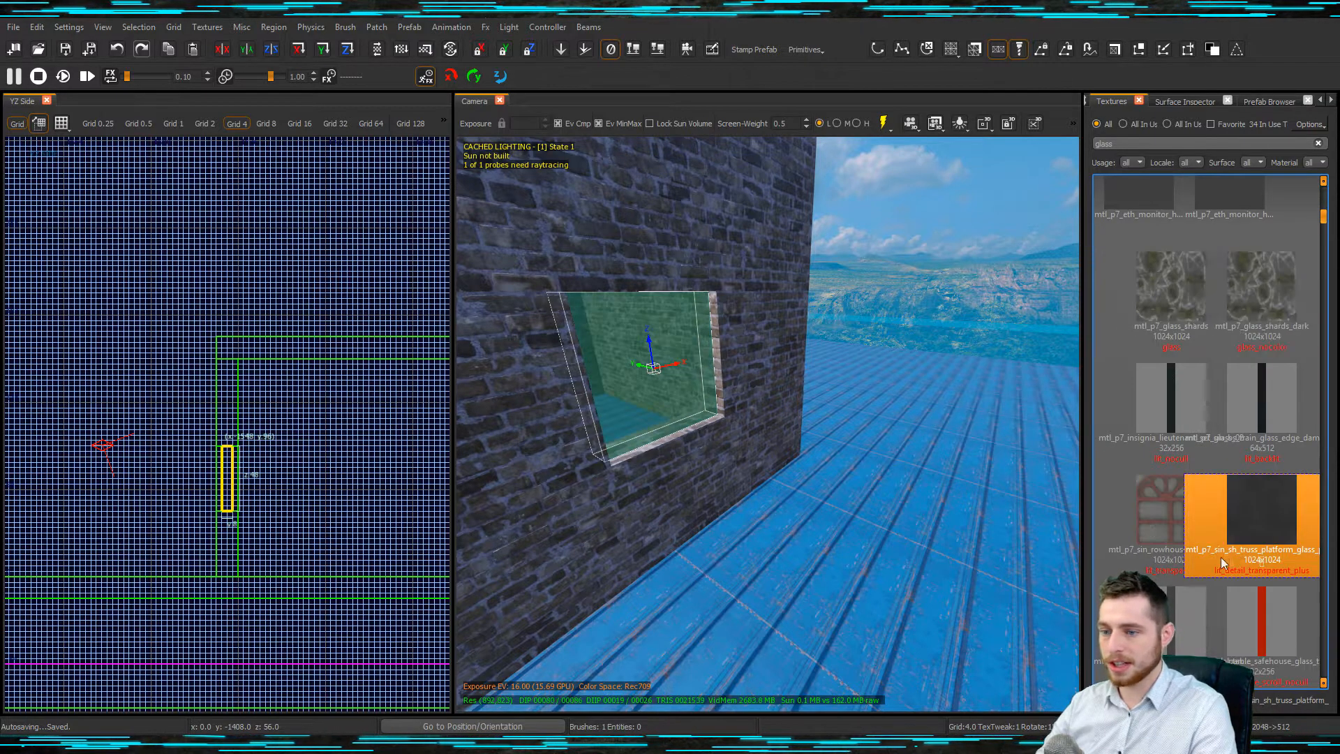
pyautogui.press('Escape')
pyautogui.rightClick(843, 492)
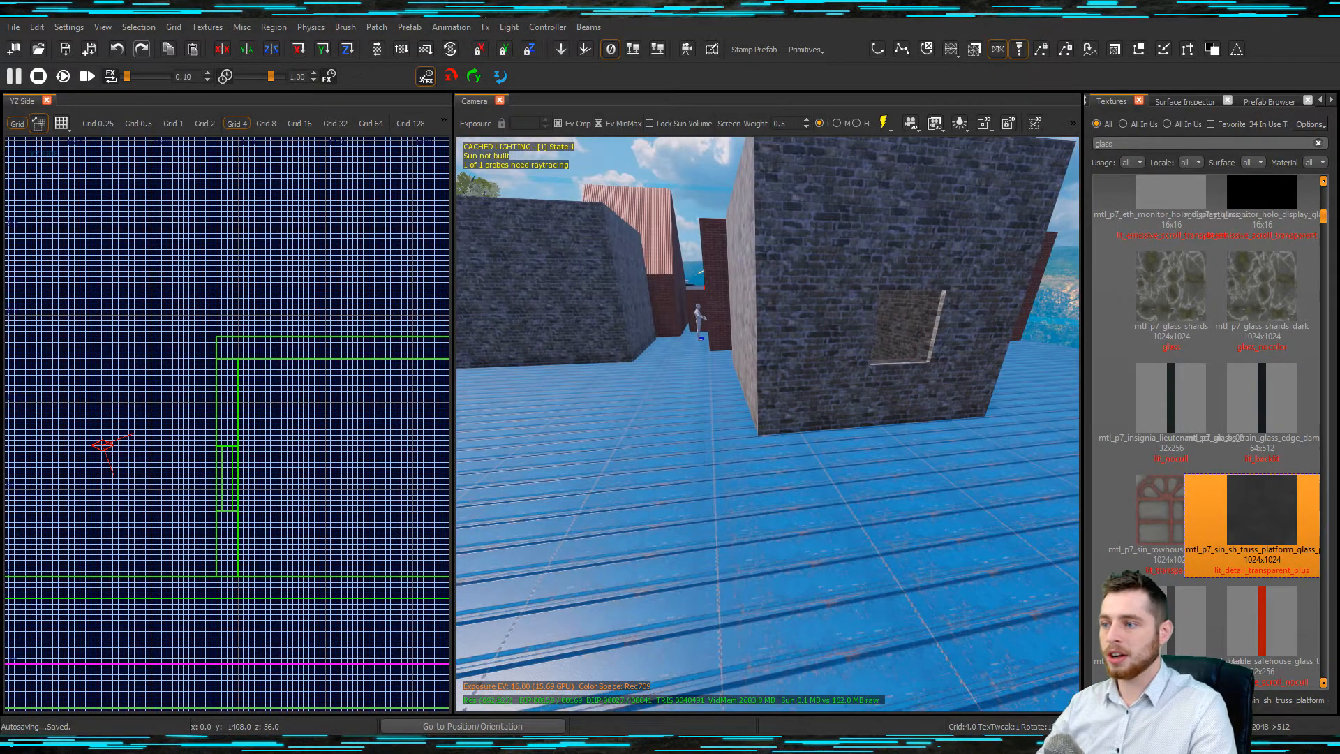
pyautogui.moveTo(843, 493)
pyautogui.mouseDown(button='right')
pyautogui.moveTo(872, 488)
pyautogui.moveTo(861, 479)
pyautogui.mouseUp(button='right')
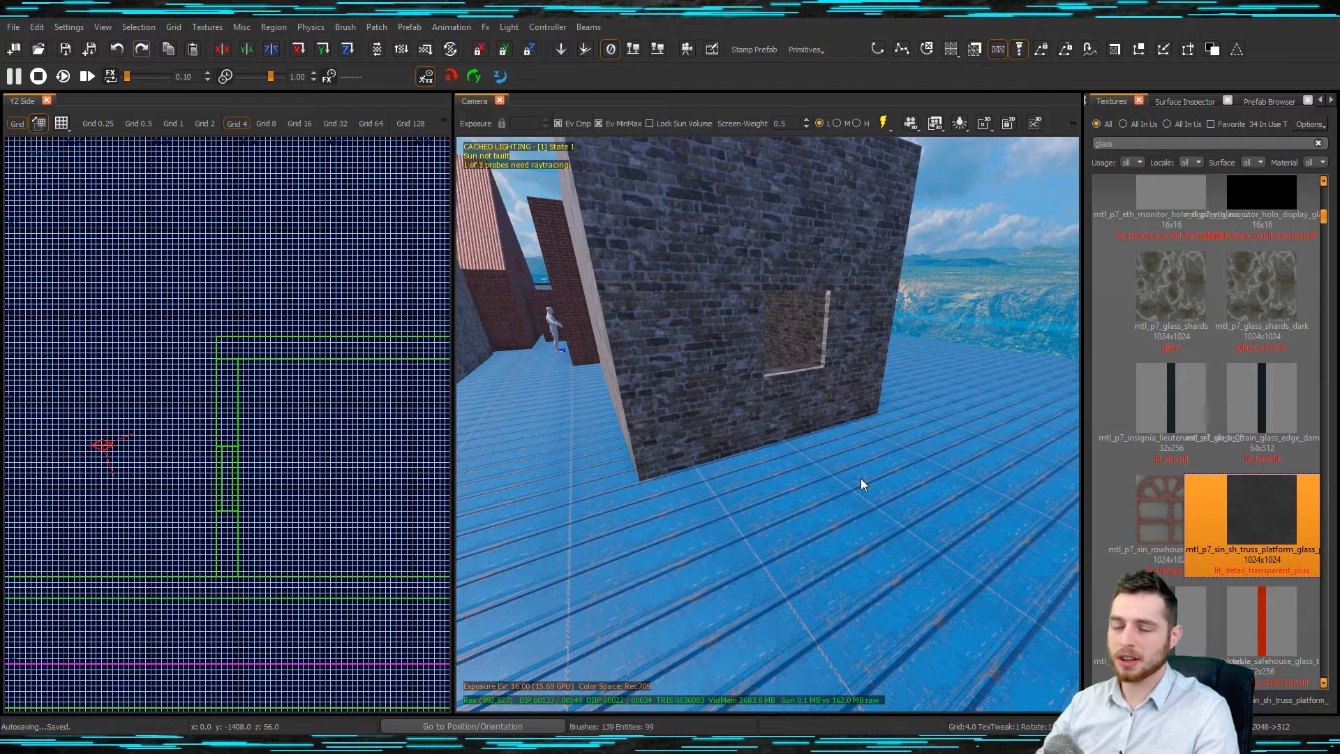
# - Delete the glass pane, then undo the window edits and wall cuts back to one uncut end wall
pyautogui.click(796, 357)
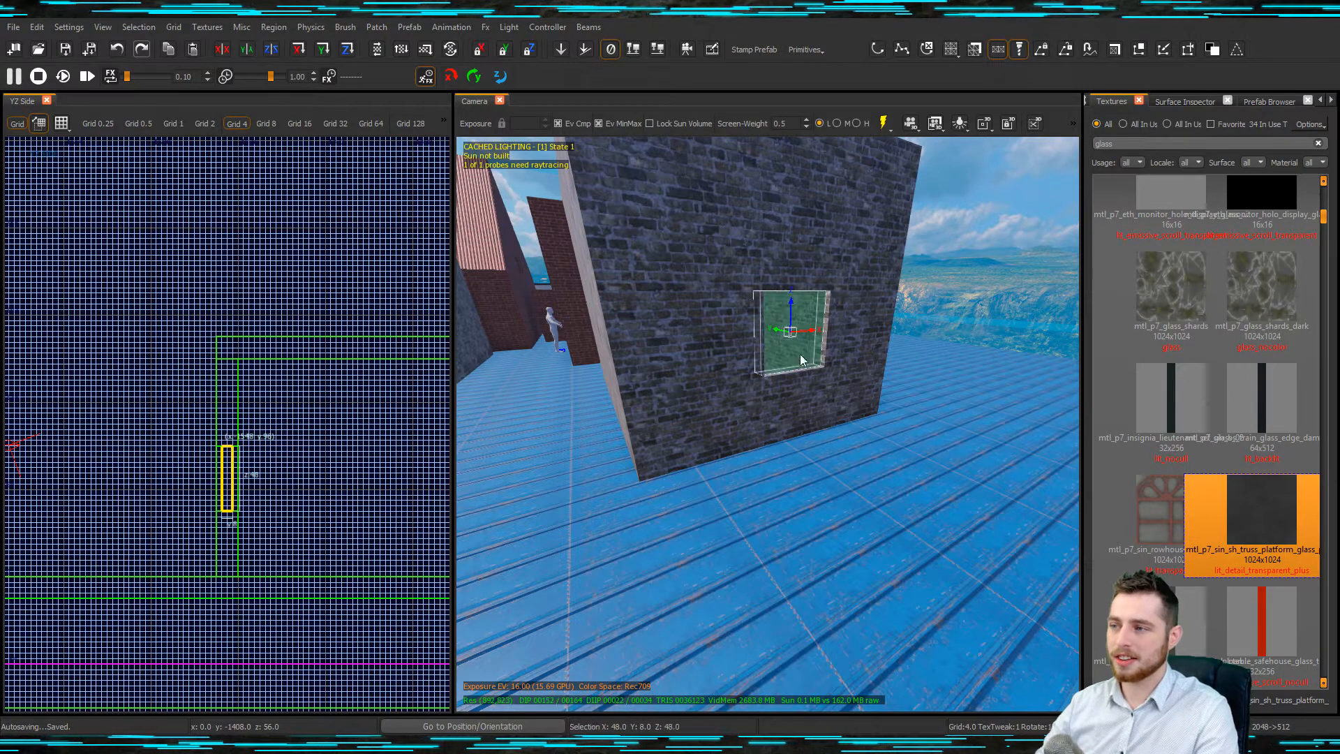
pyautogui.press('BackSpace')
pyautogui.keyDown('shift'); pyautogui.click(794, 271); pyautogui.keyUp('shift')
pyautogui.hotkey('ctrl', 'z')
pyautogui.hotkey('ctrl', 'z')
pyautogui.hotkey('ctrl', 'z')
pyautogui.hotkey('ctrl', 'z')
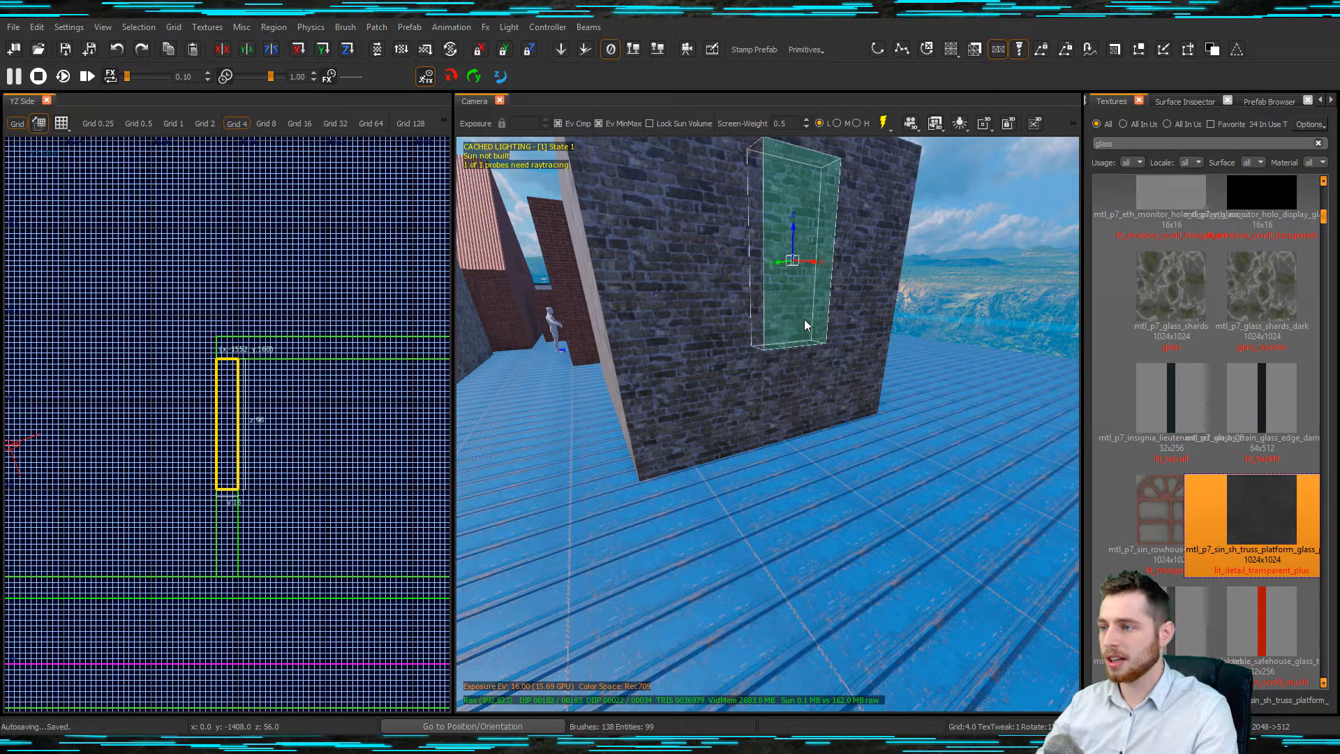
pyautogui.hotkey('ctrl', 'z')
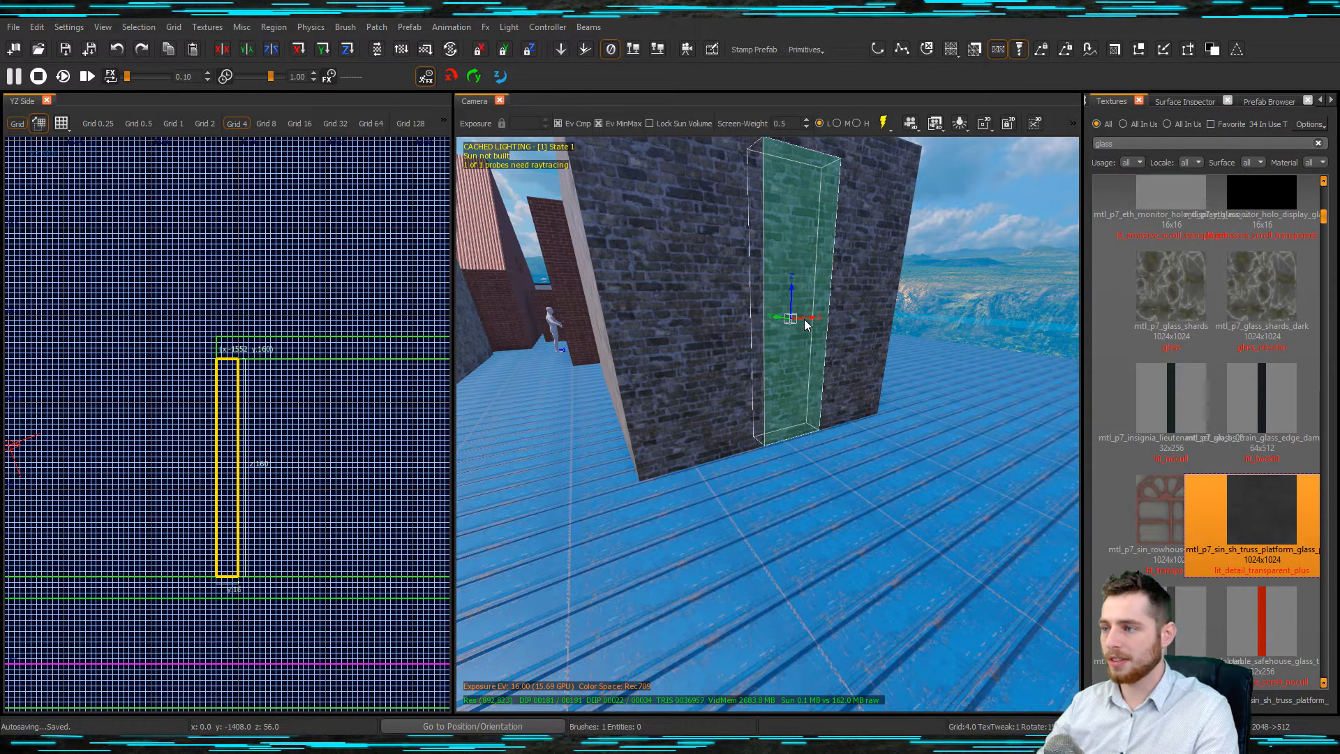
pyautogui.hotkey('ctrl', 'z')
pyautogui.hotkey('ctrl', 'z')
pyautogui.moveTo(802, 324); pyautogui.dragTo(824, 322, button='right')
pyautogui.moveTo(827, 381); pyautogui.dragTo(842, 483, button='right')
pyautogui.press('Escape')
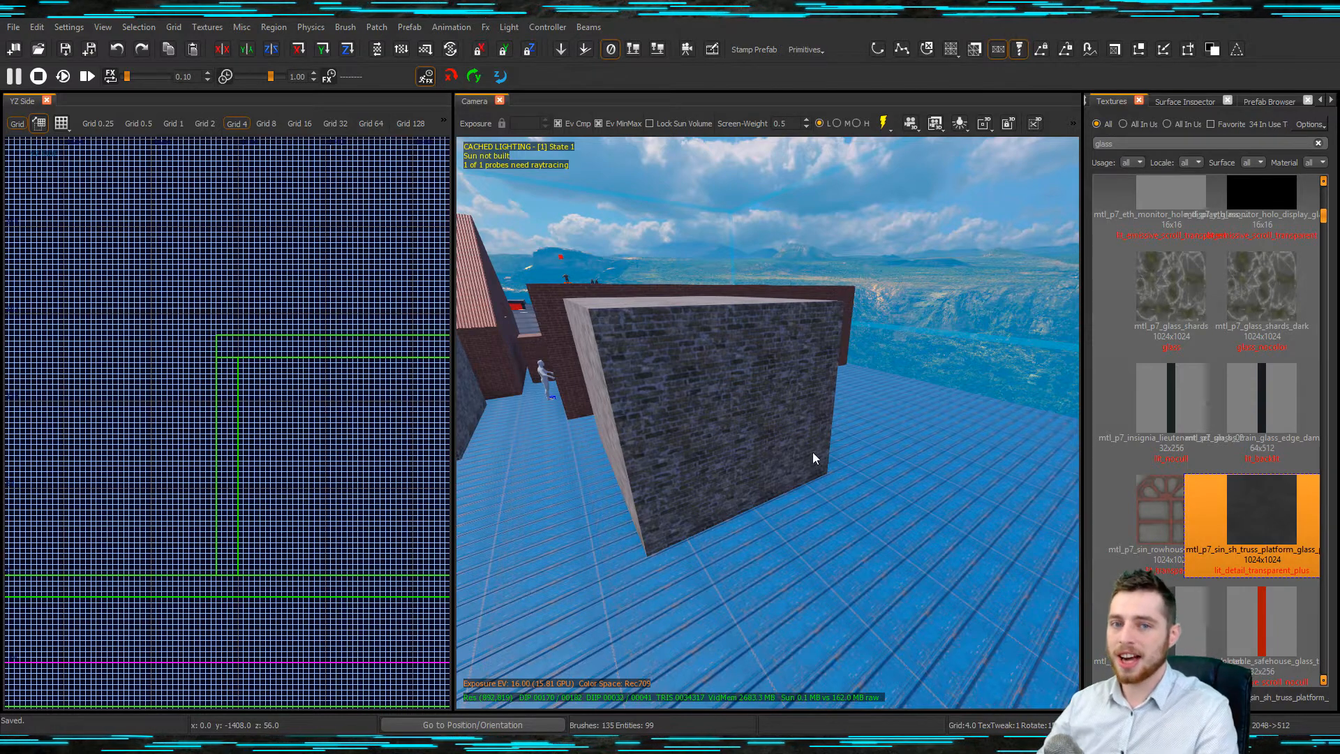
pyautogui.moveTo(816, 462); pyautogui.dragTo(817, 444, button='right')
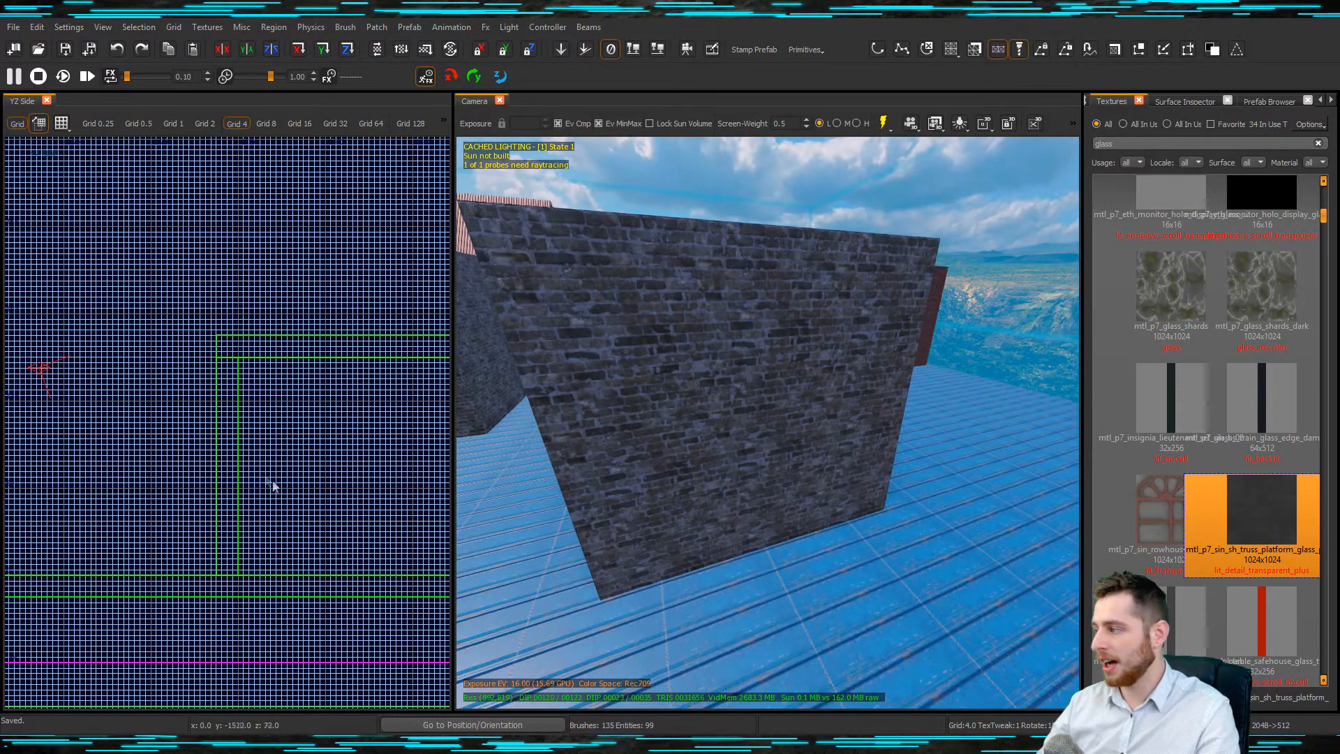
# - Draw a cutter brush about 56 × 104 × 56 units passing through the end wall at window height
pyautogui.moveTo(164, 447); pyautogui.dragTo(311, 525)
pyautogui.hotkey('ctrl', 'Tab')
pyautogui.moveTo(86, 439); pyautogui.dragTo(182, 440)
pyautogui.moveTo(419, 443); pyautogui.dragTo(334, 457)
pyautogui.moveTo(825, 487)
pyautogui.mouseDown(button='right')
pyautogui.moveTo(816, 460)
pyautogui.moveTo(831, 495)
pyautogui.moveTo(816, 497)
pyautogui.mouseUp(button='right')
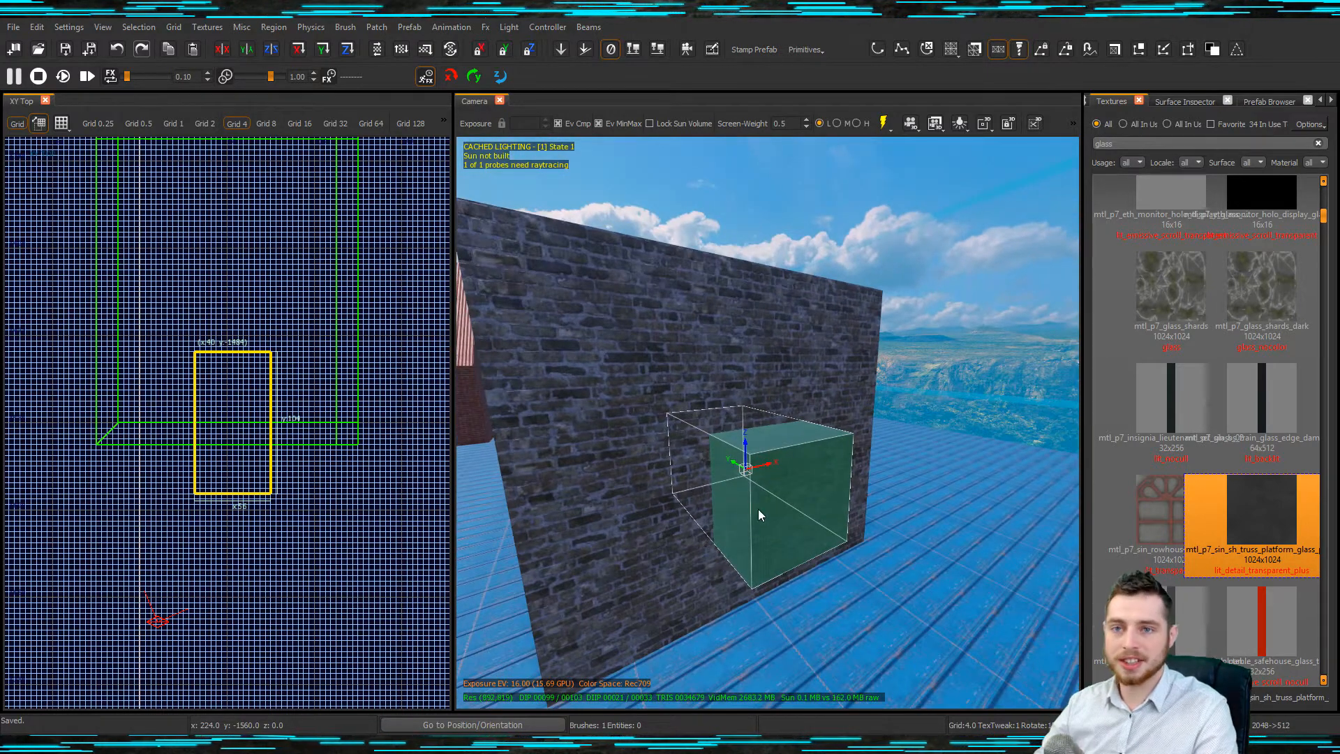
# - Try to cut the window in the full map by running CSG Subtract with the cutter brush
pyautogui.click(138, 27)
pyautogui.moveTo(321, 258)
pyautogui.click(372, 275)
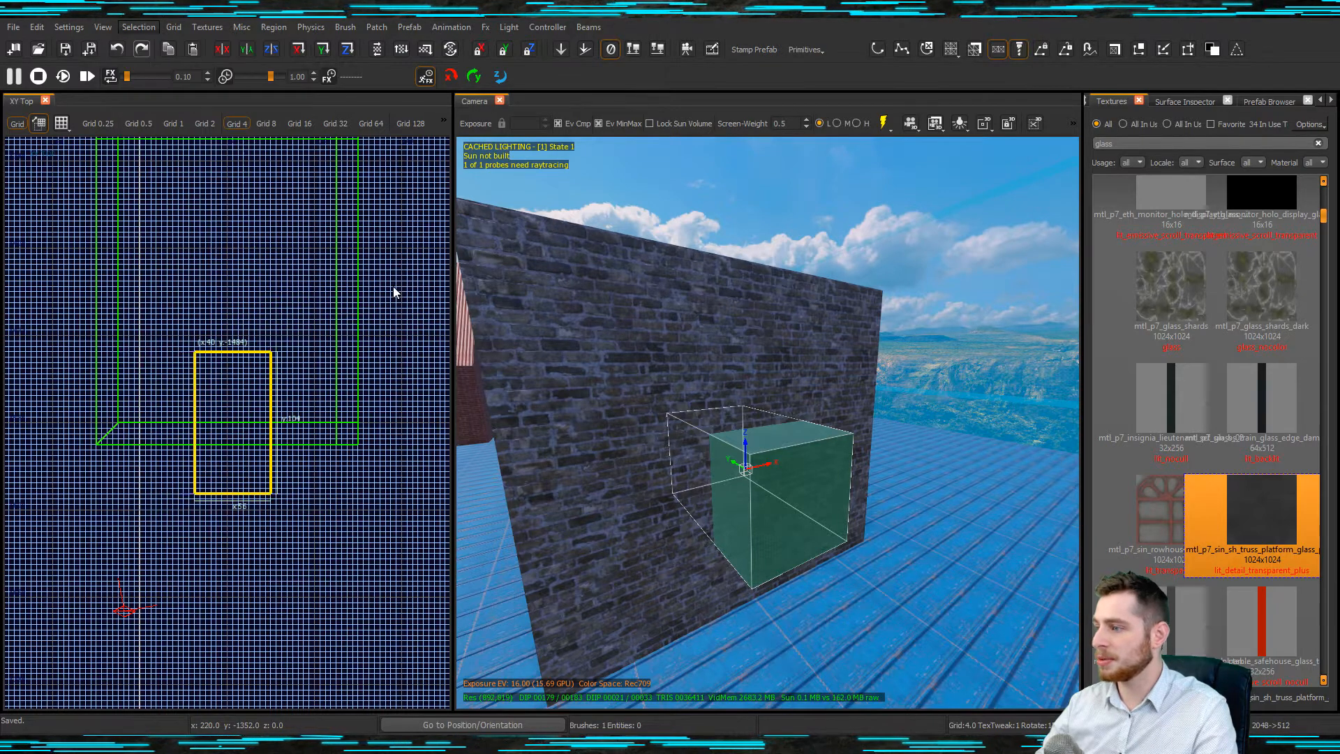
pyautogui.moveTo(878, 405)
pyautogui.mouseDown(button='right')
pyautogui.moveTo(834, 393)
pyautogui.moveTo(865, 387)
pyautogui.moveTo(774, 391)
pyautogui.moveTo(879, 387)
pyautogui.mouseUp(button='right')
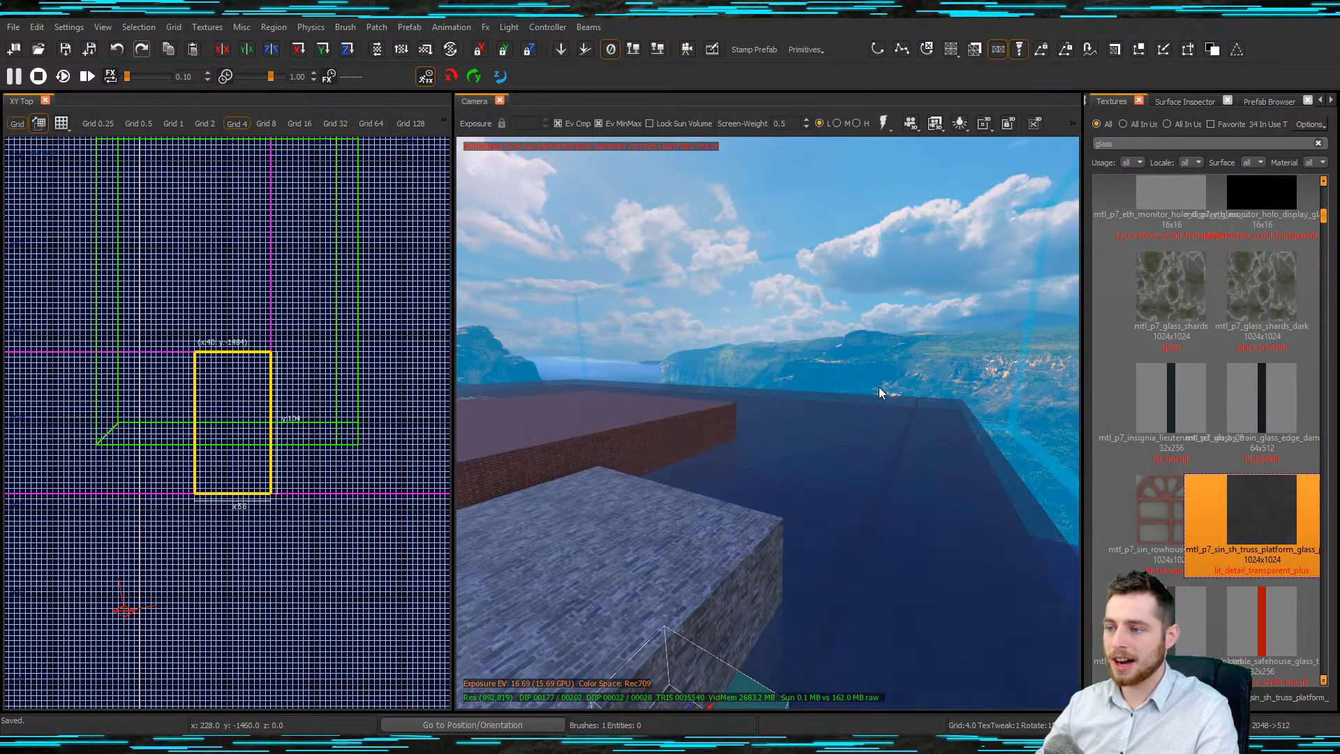
# - Select the end wall and the large surrounding level volumes to examine which geometry the cutter overlaps
pyautogui.press('Escape')
pyautogui.keyDown('shift'); pyautogui.click(860, 531); pyautogui.keyUp('shift')
pyautogui.keyDown('shift'); pyautogui.click(913, 520); pyautogui.keyUp('shift')
pyautogui.moveTo(912, 520)
pyautogui.mouseDown(button='right')
pyautogui.moveTo(951, 523)
pyautogui.moveTo(862, 523)
pyautogui.moveTo(924, 517)
pyautogui.mouseUp(button='right')
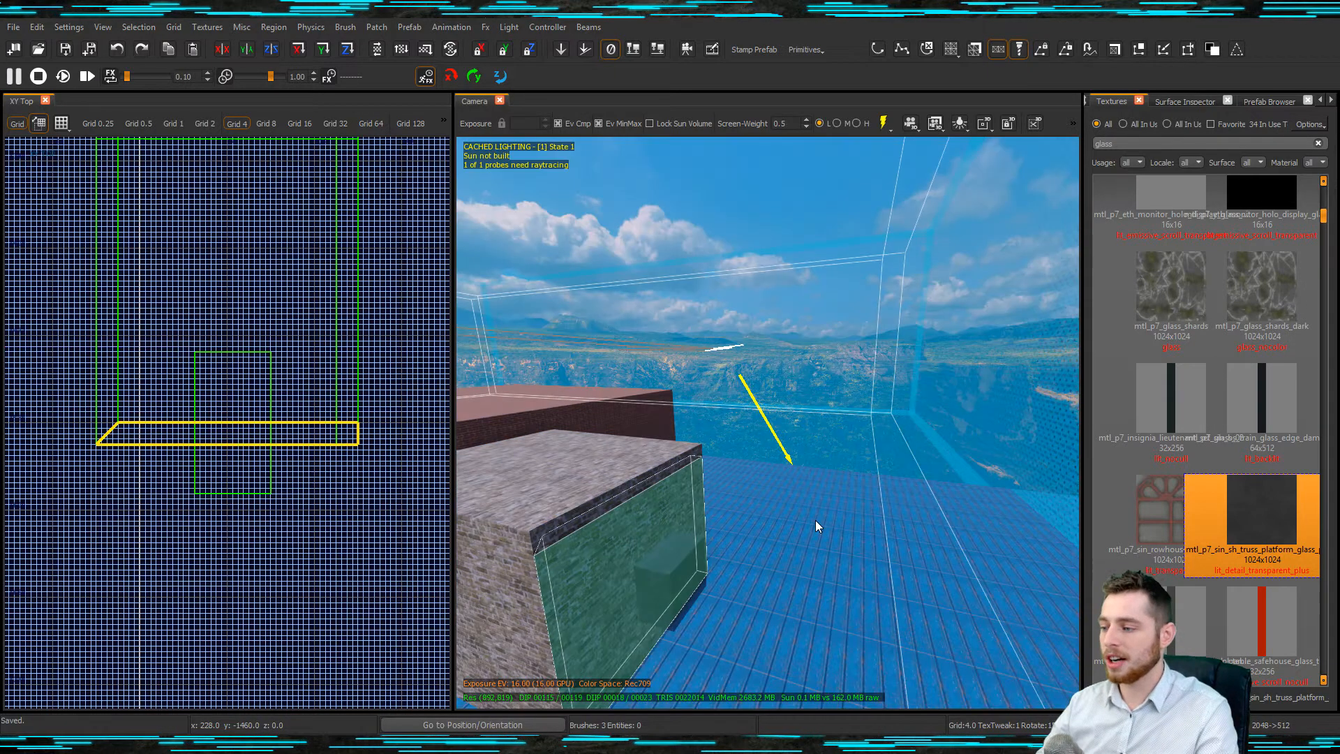
pyautogui.moveTo(816, 522)
pyautogui.mouseDown(button='right')
pyautogui.moveTo(772, 522)
pyautogui.moveTo(848, 504)
pyautogui.mouseUp(button='right')
pyautogui.press('Escape')
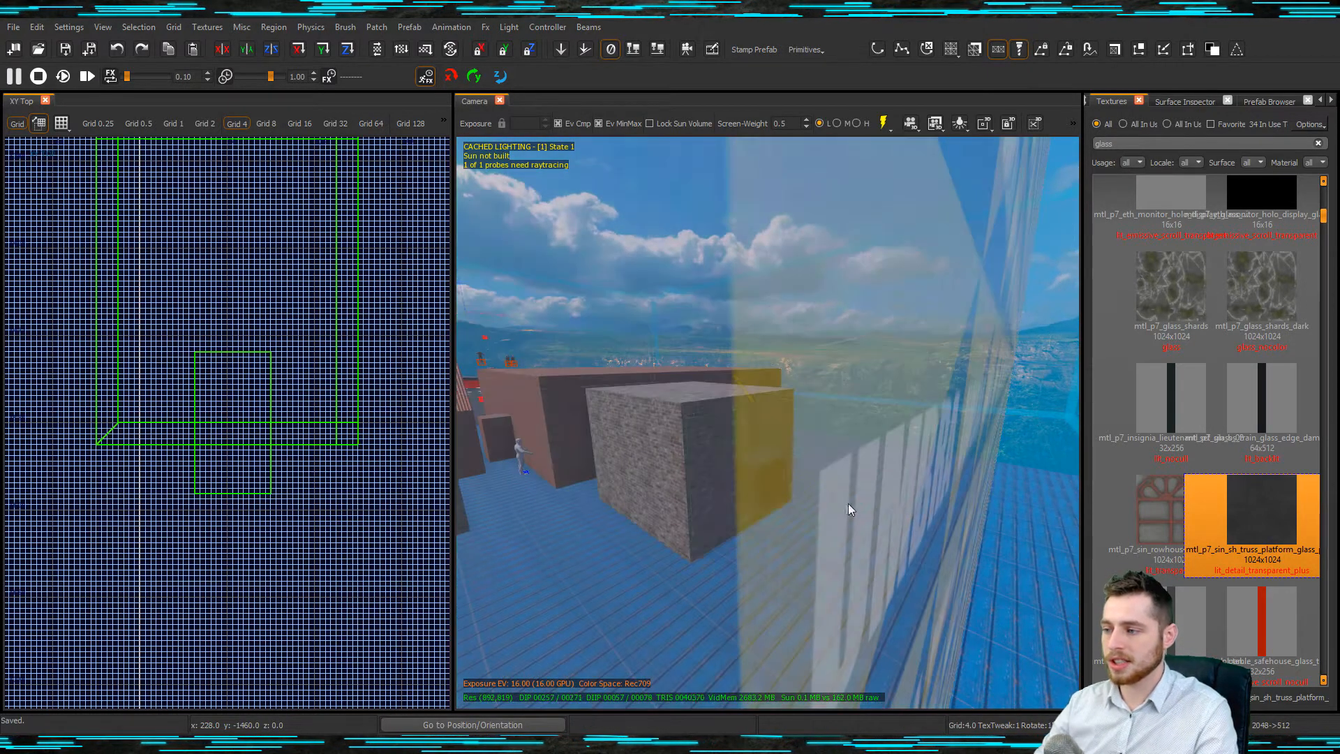
pyautogui.moveTo(801, 476); pyautogui.dragTo(765, 444, button='right')
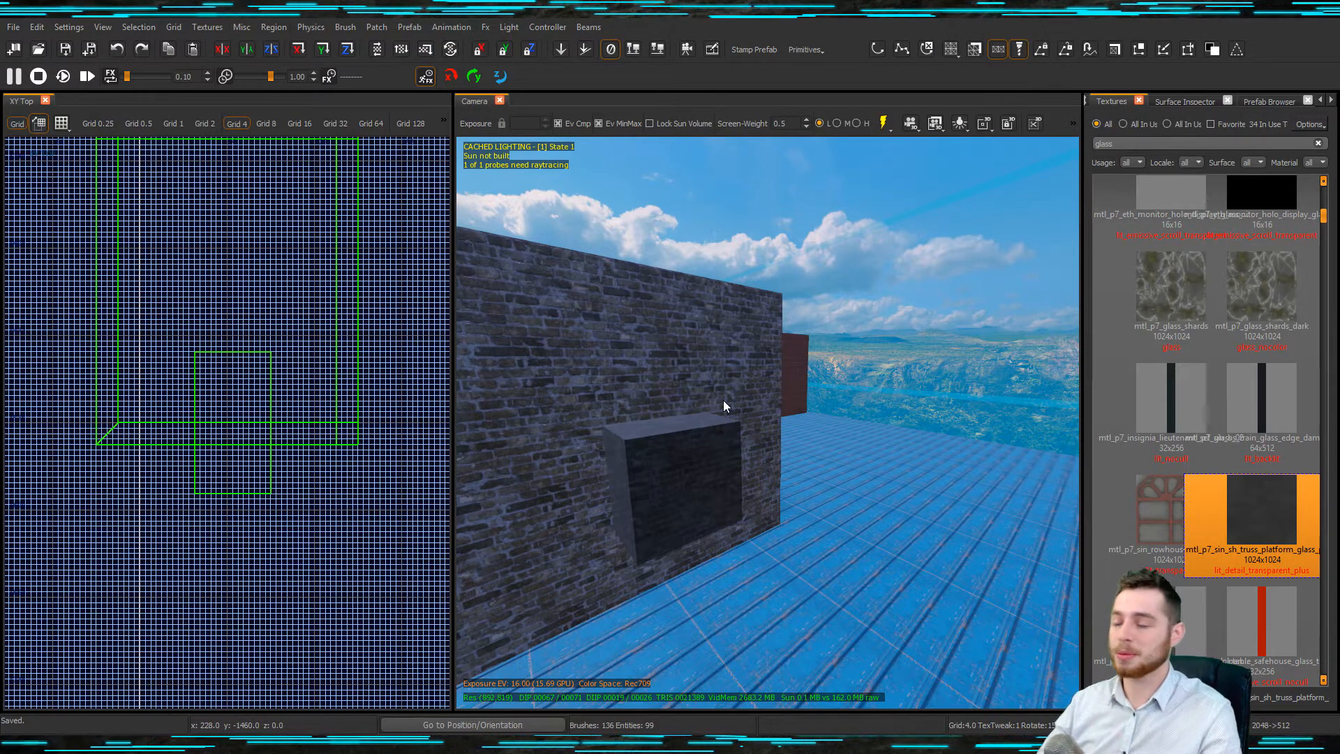
# - Select the mitred end wall and the cutter brush together
pyautogui.moveTo(844, 455)
pyautogui.mouseDown(button='right')
pyautogui.moveTo(831, 510)
pyautogui.moveTo(845, 461)
pyautogui.moveTo(827, 457)
pyautogui.moveTo(823, 474)
pyautogui.moveTo(928, 488)
pyautogui.moveTo(823, 475)
pyautogui.moveTo(835, 488)
pyautogui.mouseUp(button='right')
pyautogui.keyDown('shift'); pyautogui.click(771, 427); pyautogui.keyUp('shift')
pyautogui.keyDown('shift'); pyautogui.click(834, 483); pyautogui.keyUp('shift')
pyautogui.moveTo(869, 552)
pyautogui.mouseDown(button='right')
pyautogui.moveTo(845, 548)
pyautogui.moveTo(867, 542)
pyautogui.mouseUp(button='right')
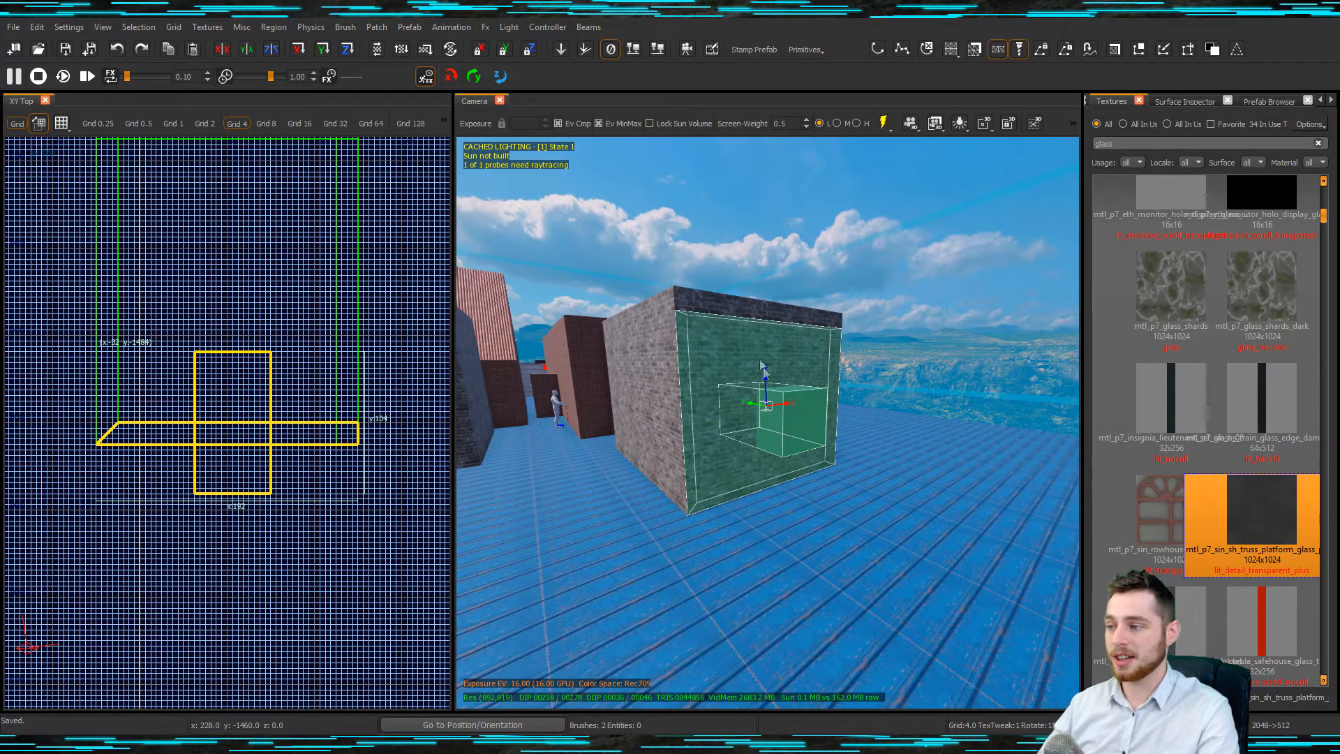
pyautogui.keyDown('shift'); pyautogui.moveTo(747, 539); pyautogui.dragTo(727, 495); pyautogui.keyUp('shift')
pyautogui.moveTo(727, 495)
pyautogui.keyDown('ctrl'); pyautogui.mouseDown(button='right')
pyautogui.moveTo(721, 472)
pyautogui.moveTo(766, 498)
pyautogui.moveTo(751, 493)
pyautogui.mouseUp(button='right'); pyautogui.keyUp('ctrl')
pyautogui.press('Escape')
pyautogui.keyDown('shift'); pyautogui.click(698, 479); pyautogui.keyUp('shift')
pyautogui.keyDown('shift'); pyautogui.click(771, 500); pyautogui.keyUp('shift')
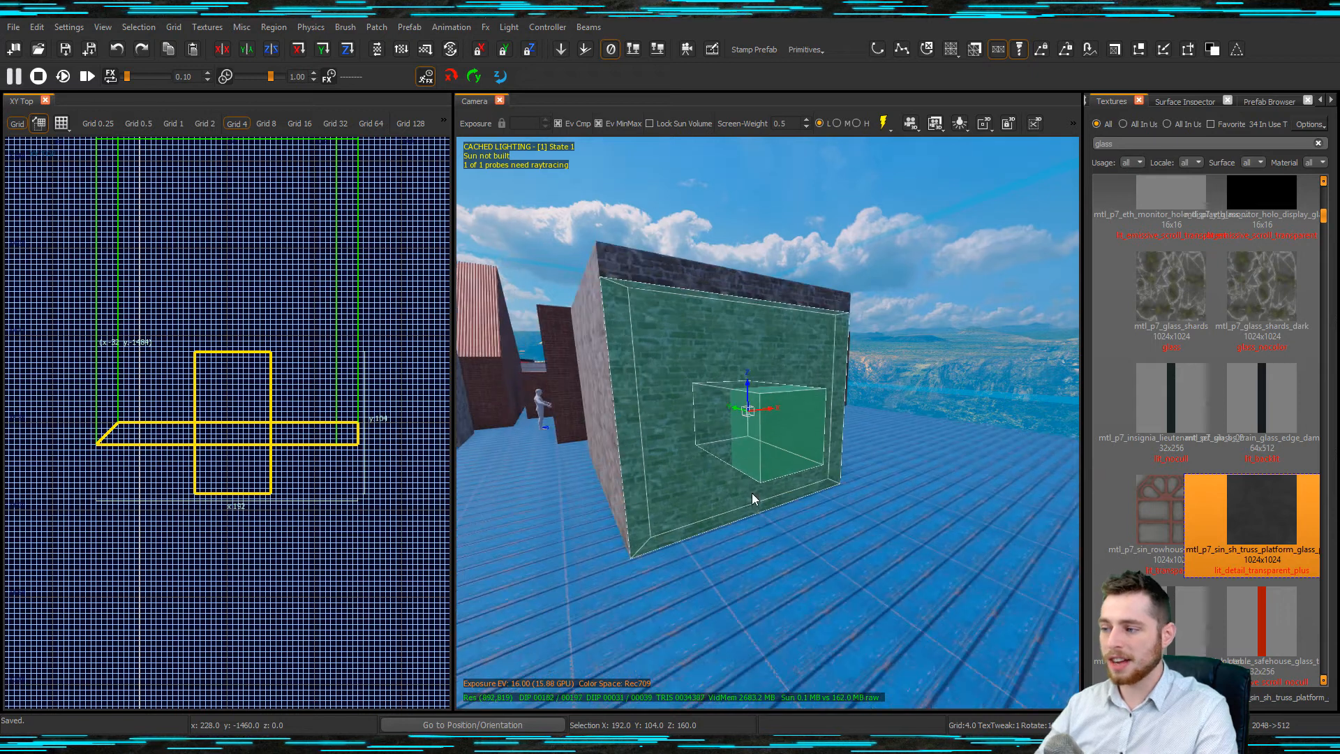
# - Save the selected wall and cutter as a new prefab named cut1 in the temp prefabs folder
pyautogui.rightClick(752, 494)
pyautogui.moveTo(967, 527)
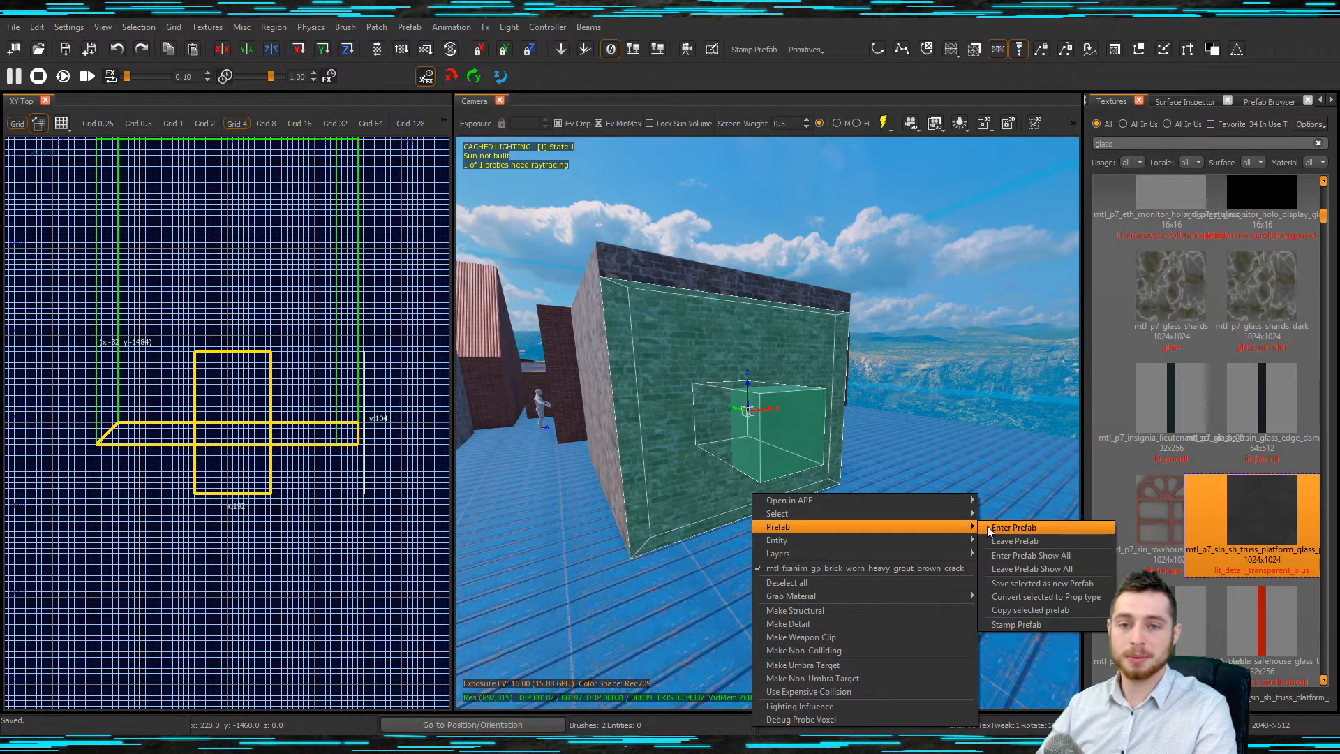
pyautogui.click(1023, 584)
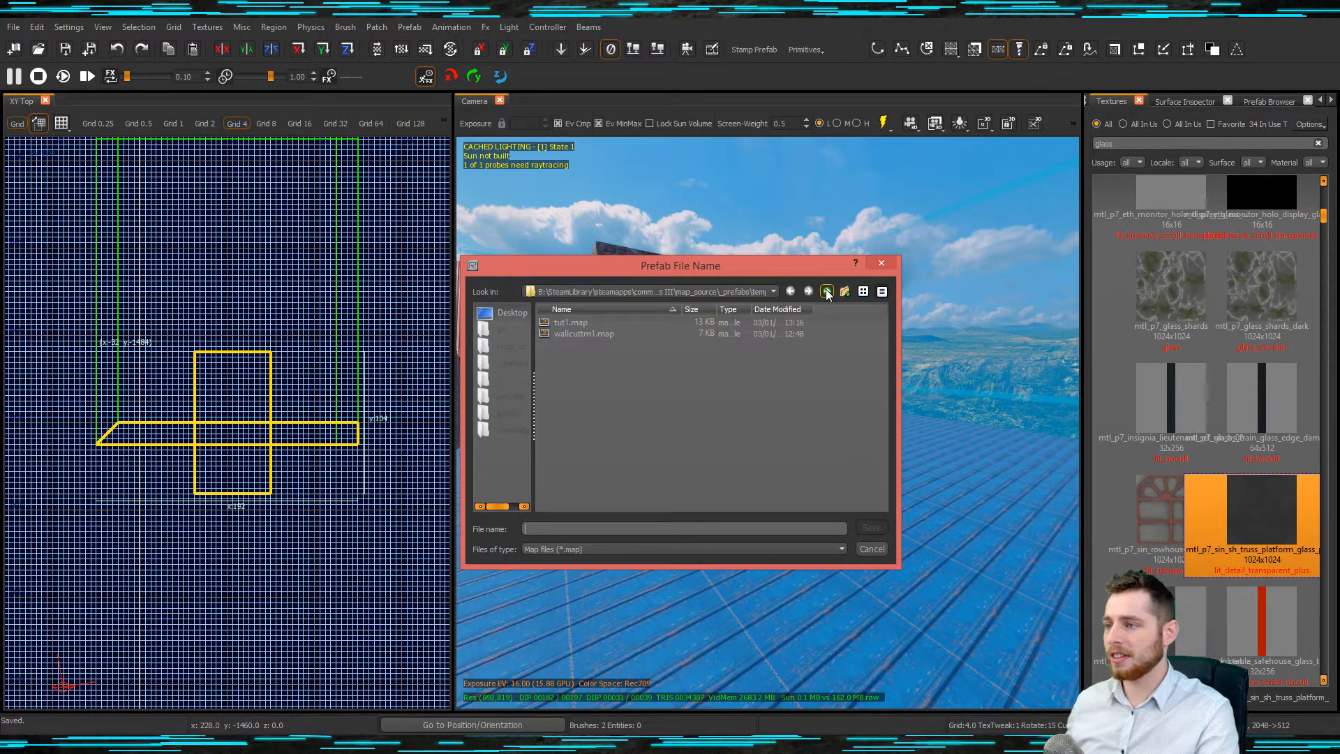
pyautogui.click(827, 291)
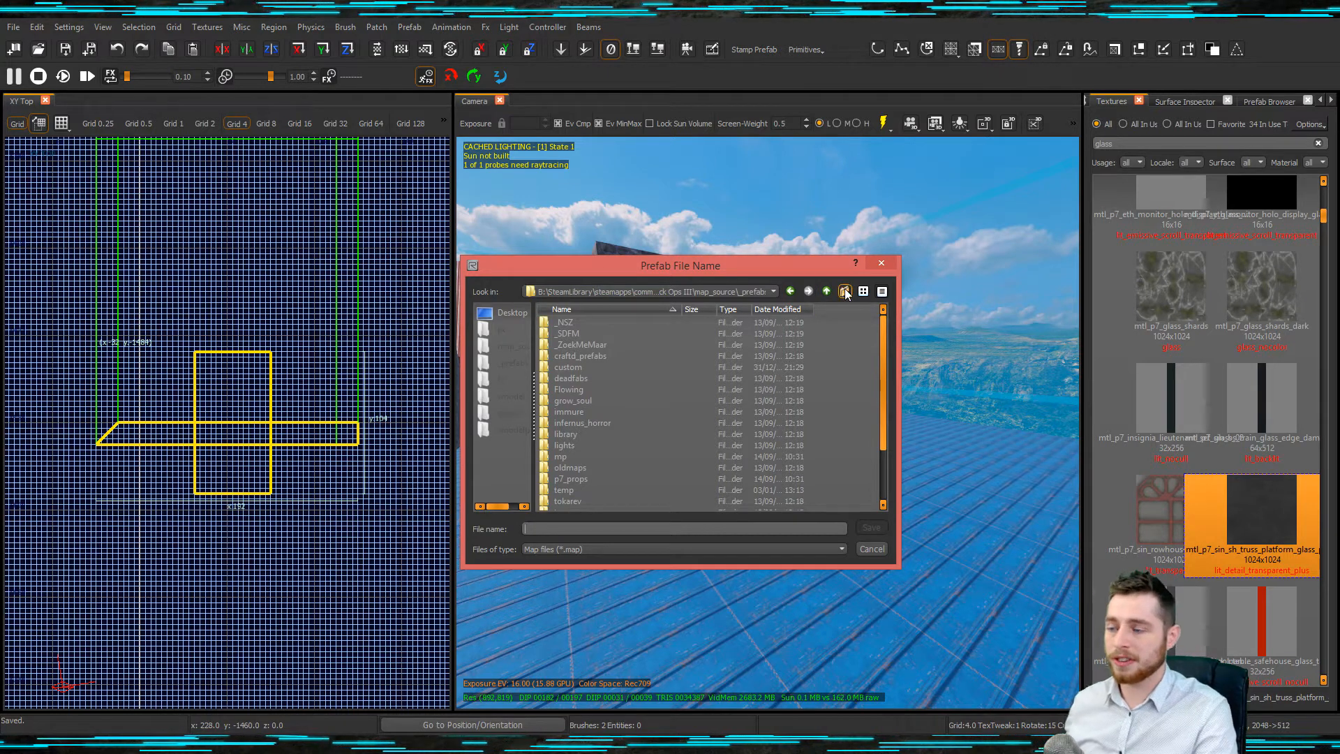
pyautogui.moveTo(882, 386); pyautogui.dragTo(884, 406)
pyautogui.click(614, 457)
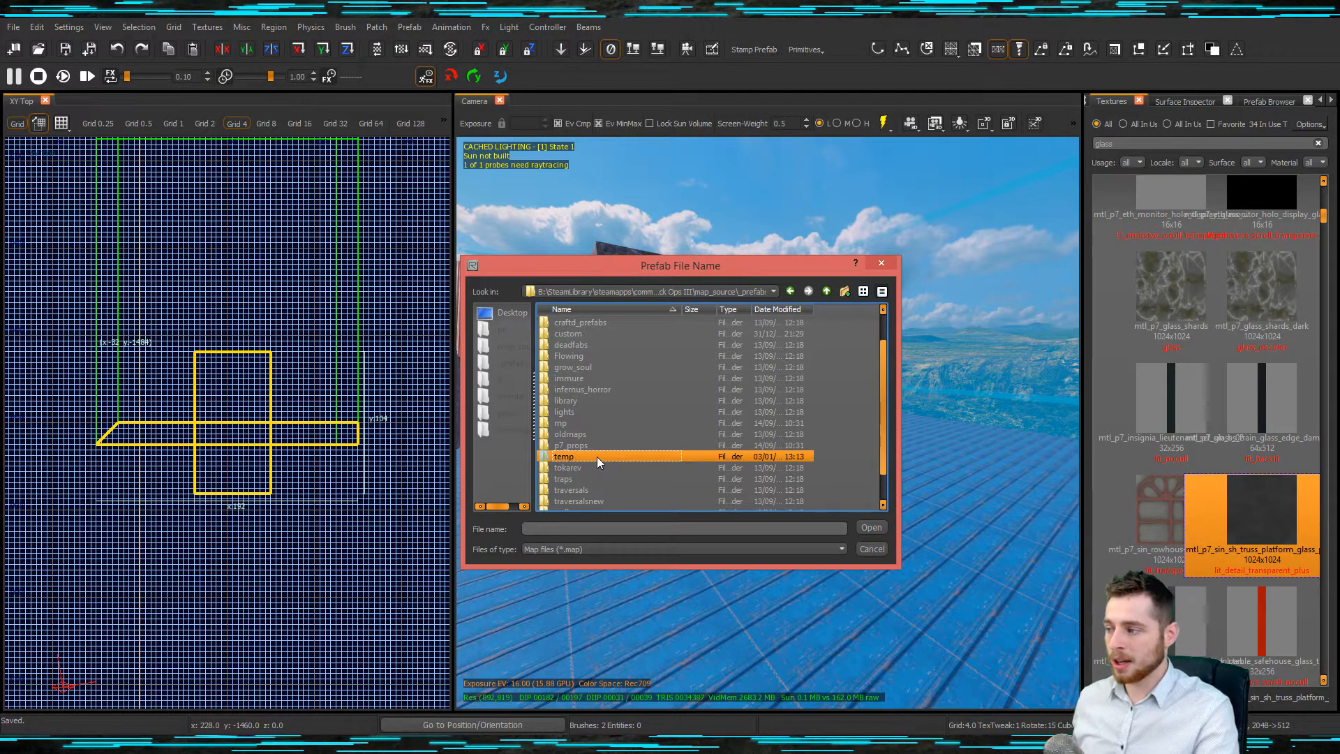
pyautogui.doubleClick(597, 456)
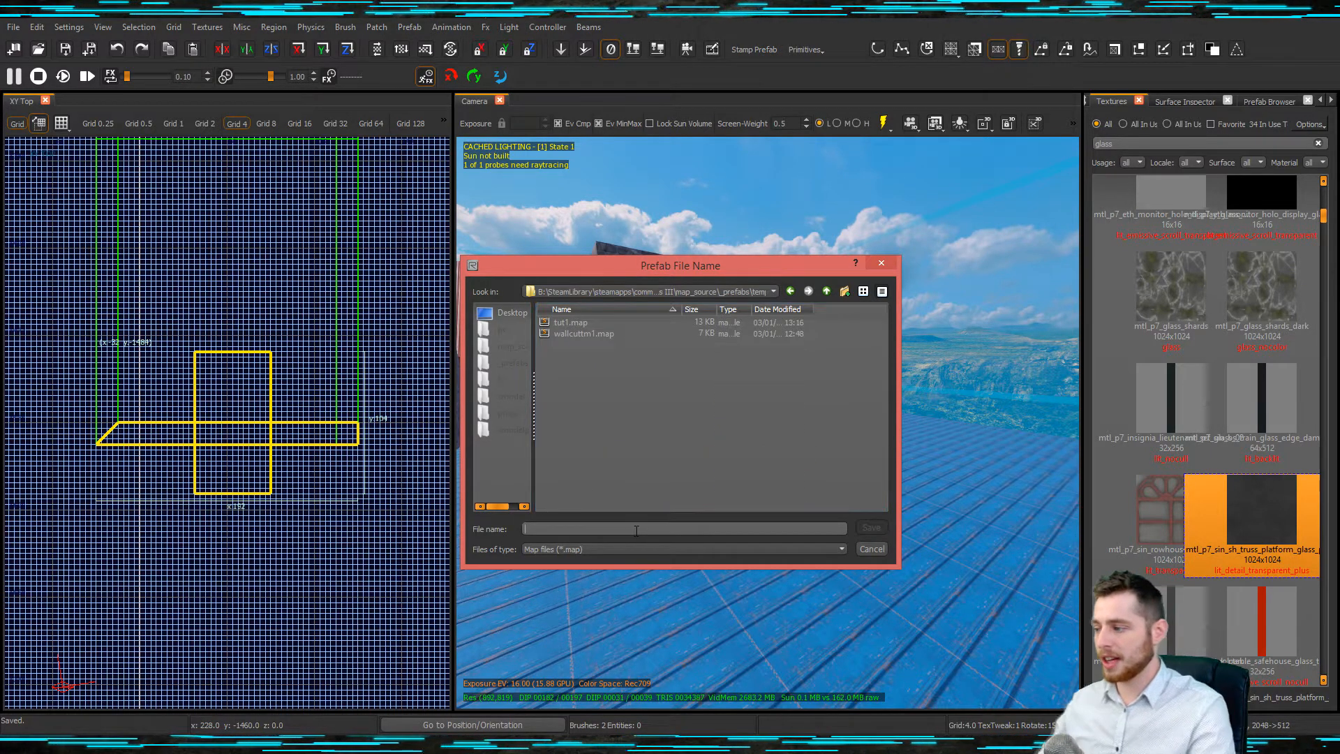
pyautogui.write('cut1')
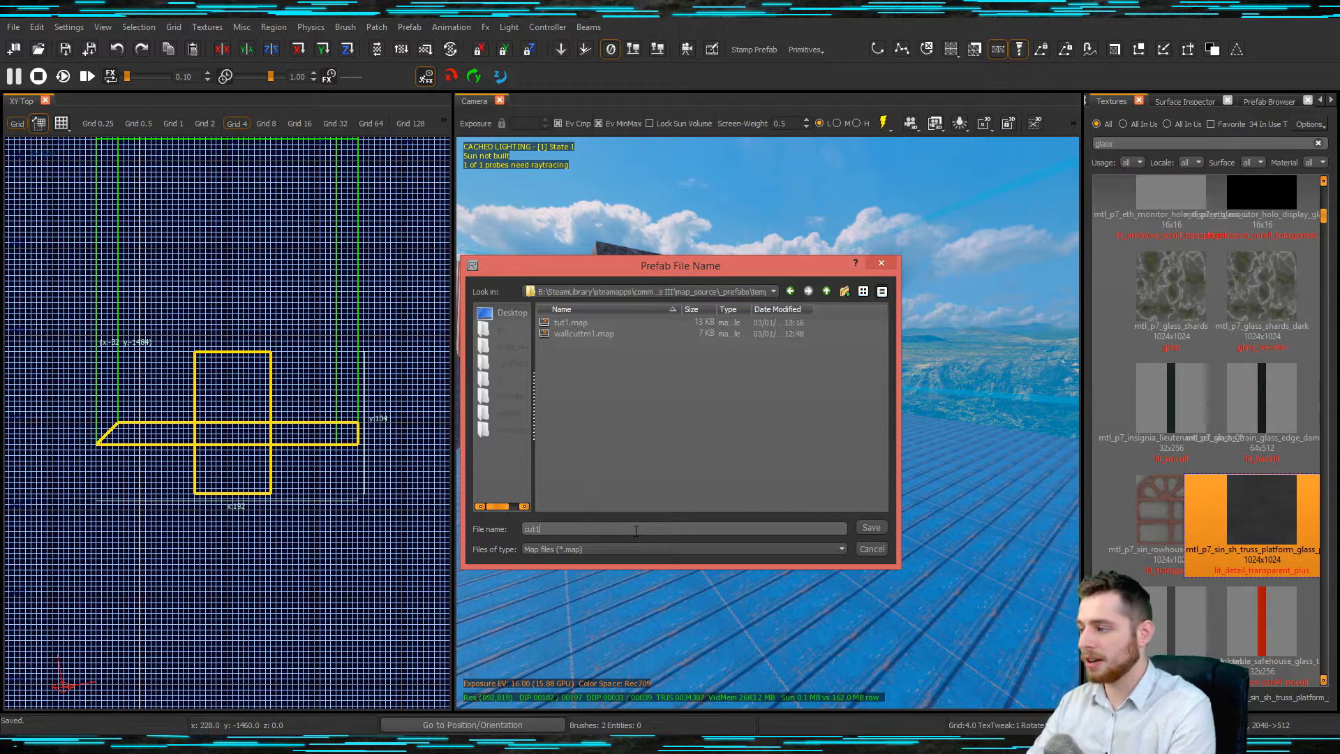
pyautogui.press('Return')
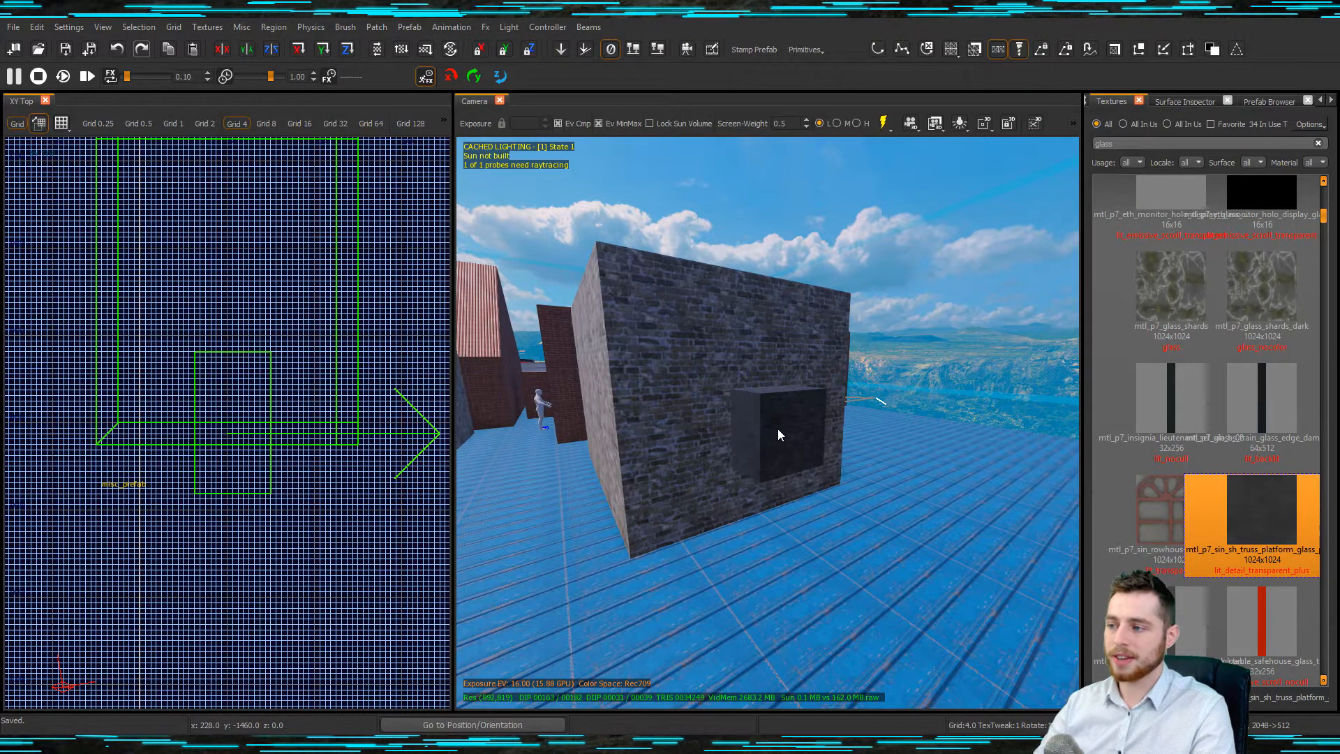
# - Enter the cut1 prefab and select its cutter brush
pyautogui.rightClick(784, 430)
pyautogui.moveTo(794, 464)
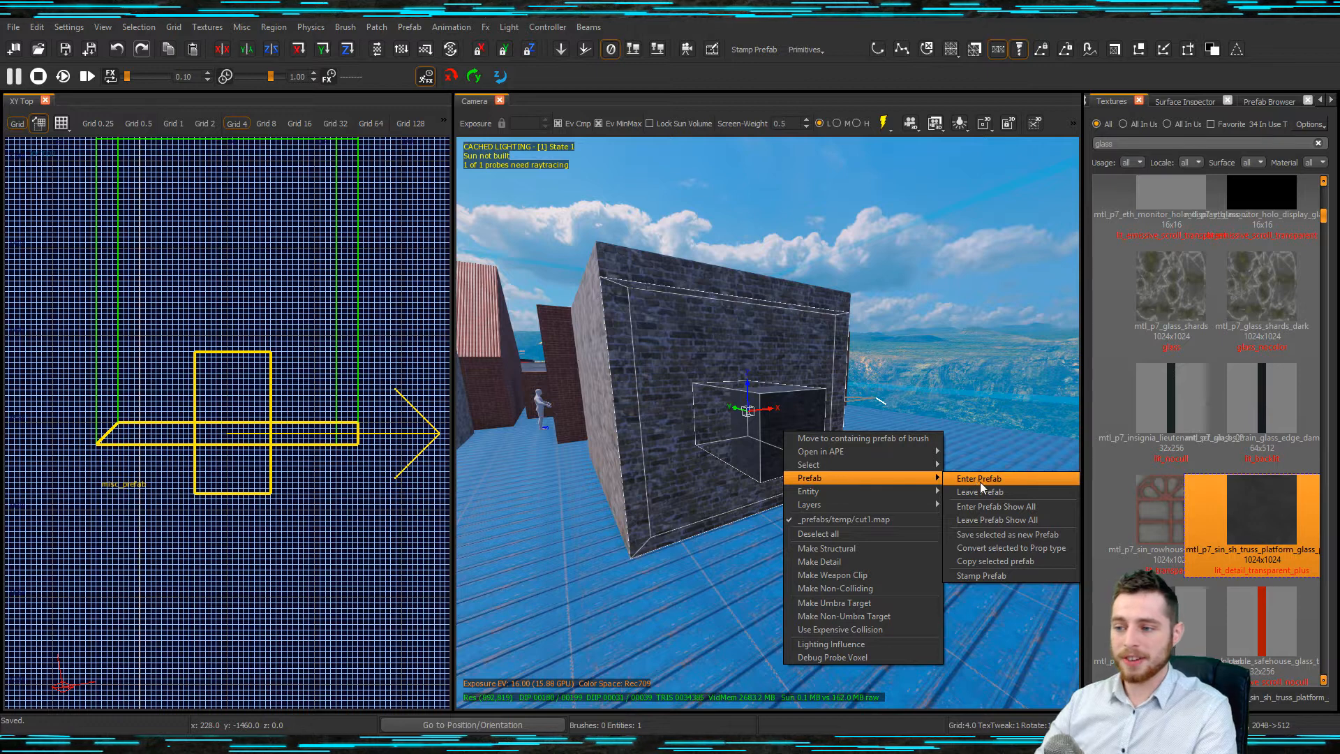
pyautogui.click(980, 482)
pyautogui.click(793, 425)
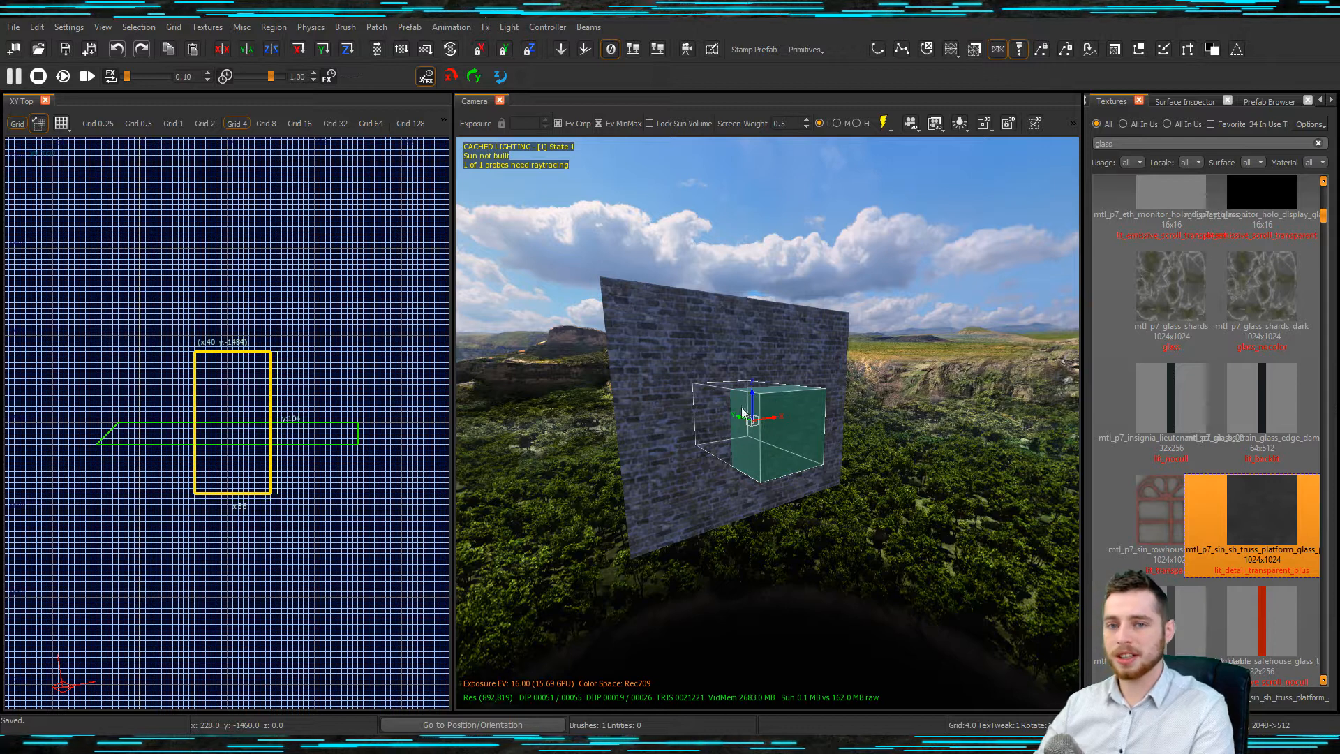
# - Subtract the cutter brush from the isolated wall with CSG Subtract
pyautogui.click(138, 27)
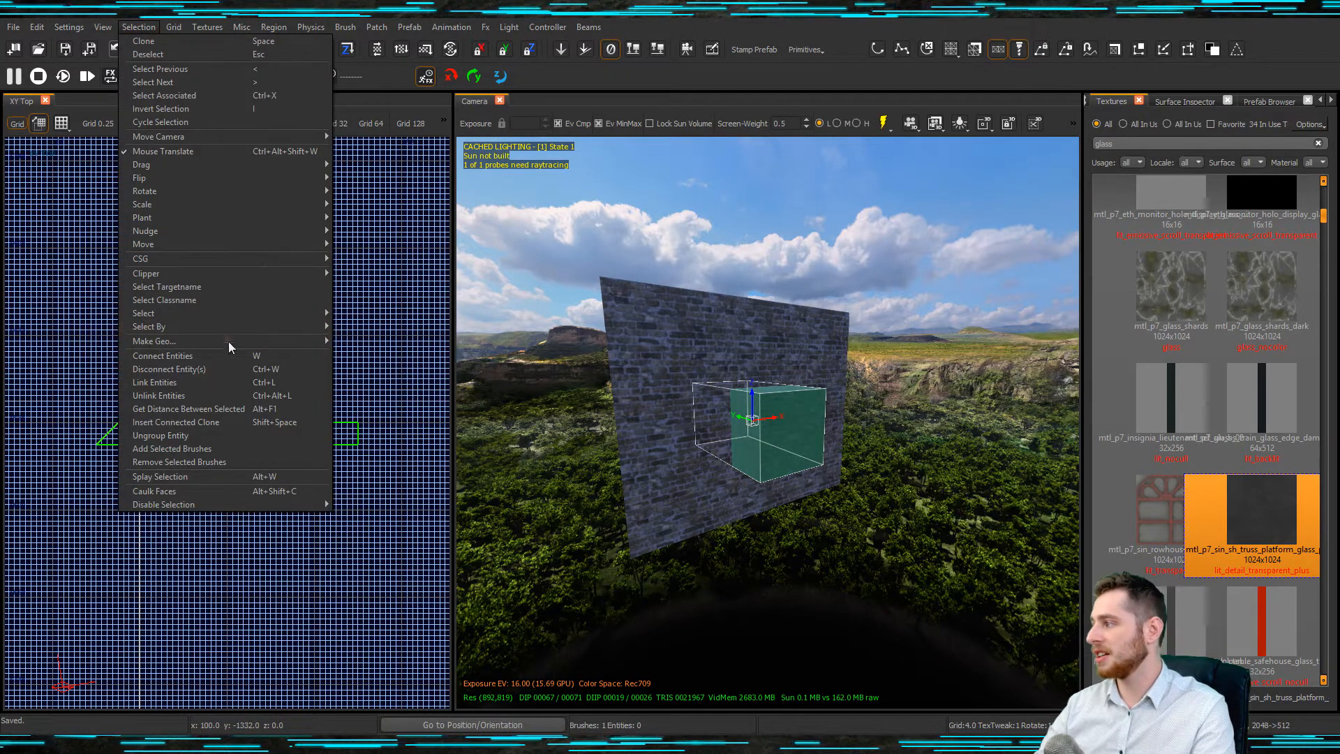
pyautogui.moveTo(254, 259)
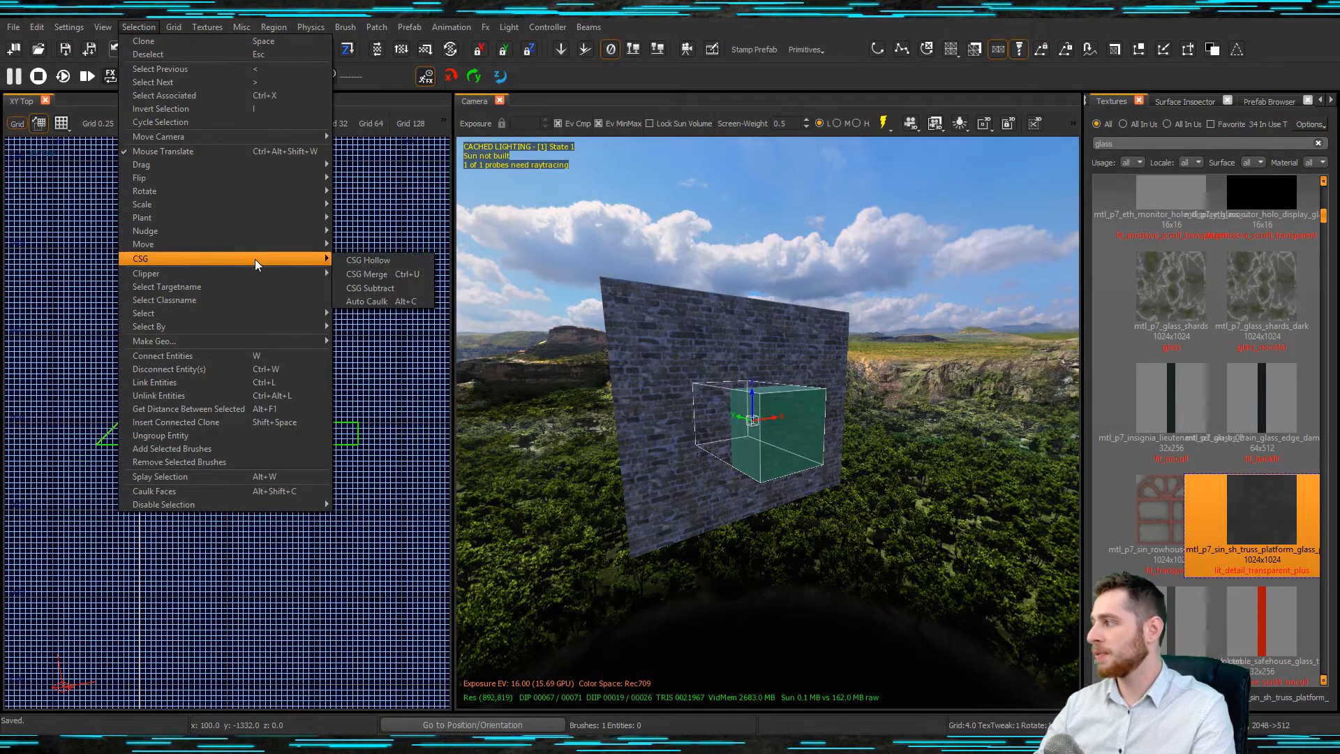
pyautogui.click(382, 290)
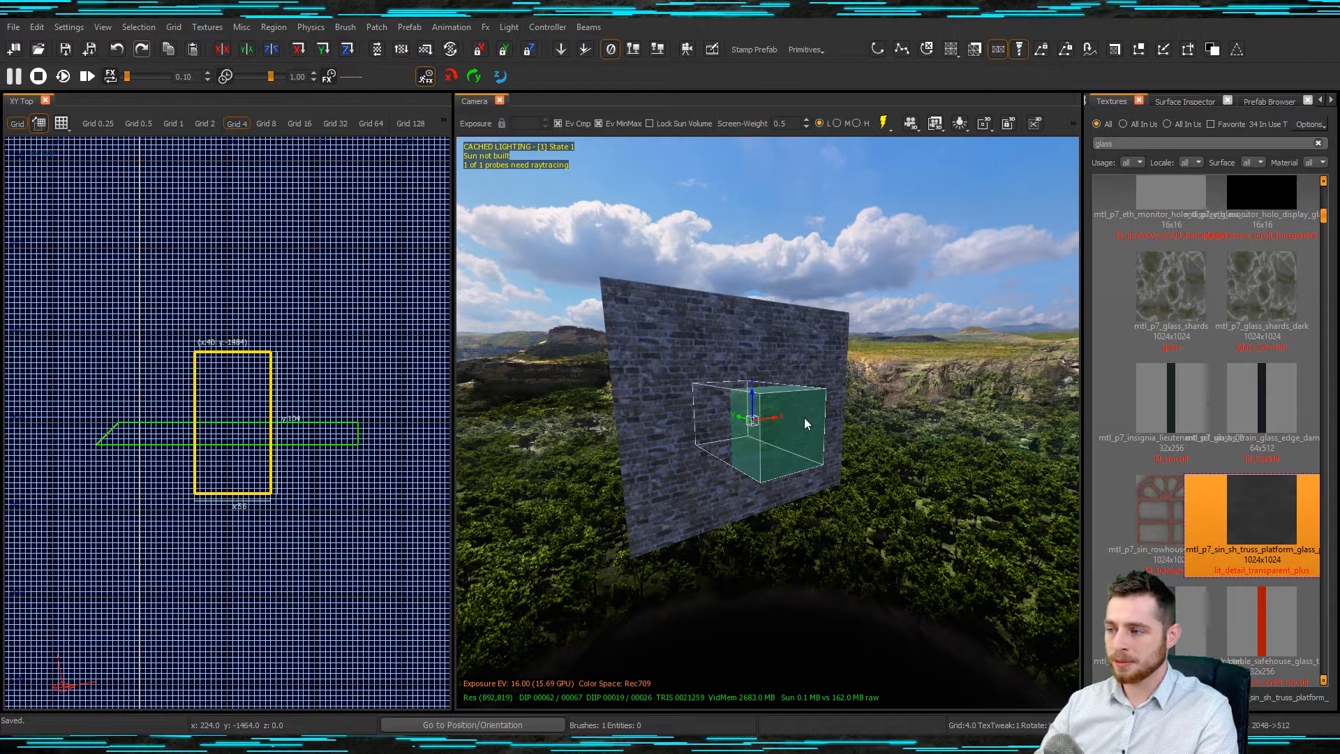
pyautogui.moveTo(807, 451); pyautogui.dragTo(804, 458, button='right')
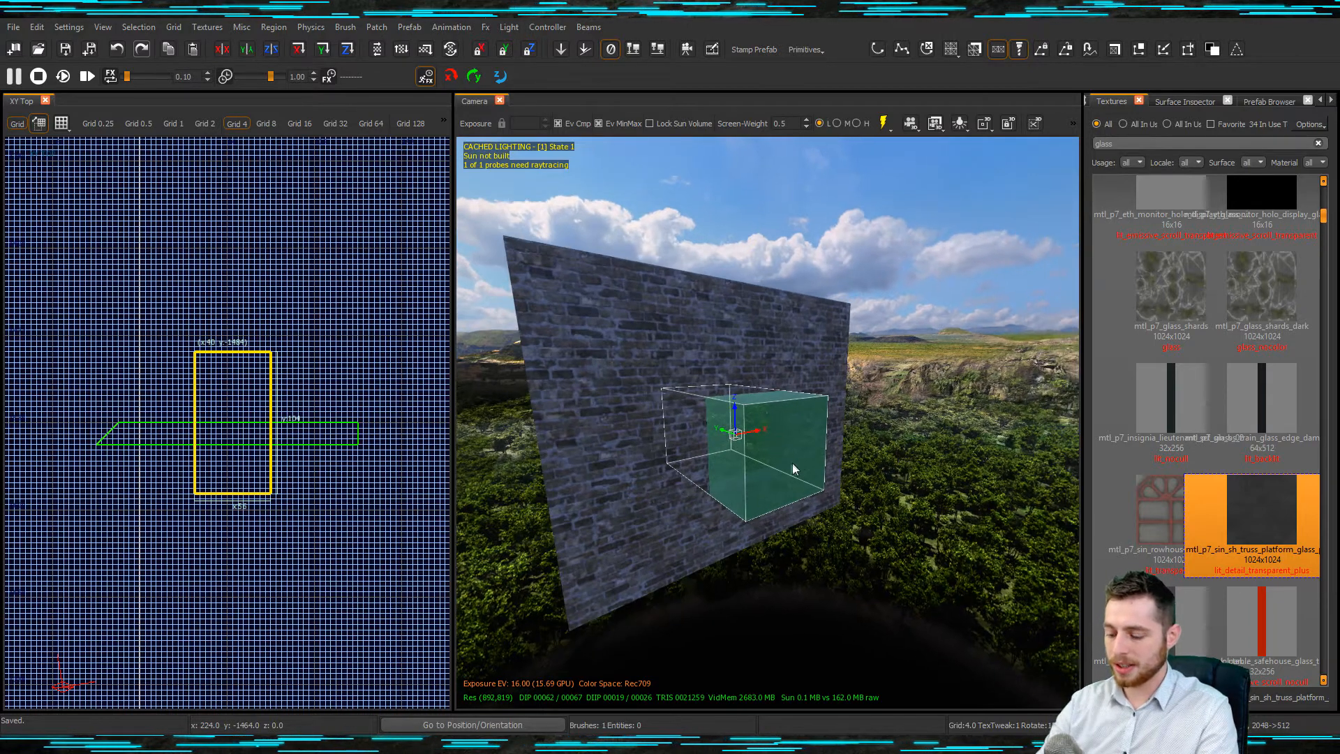
# - Select the wall pieces around the subtracted opening and switch to the front view to examine how the wall is divided
pyautogui.press('Escape')
pyautogui.keyDown('shift'); pyautogui.click(767, 490); pyautogui.keyUp('shift')
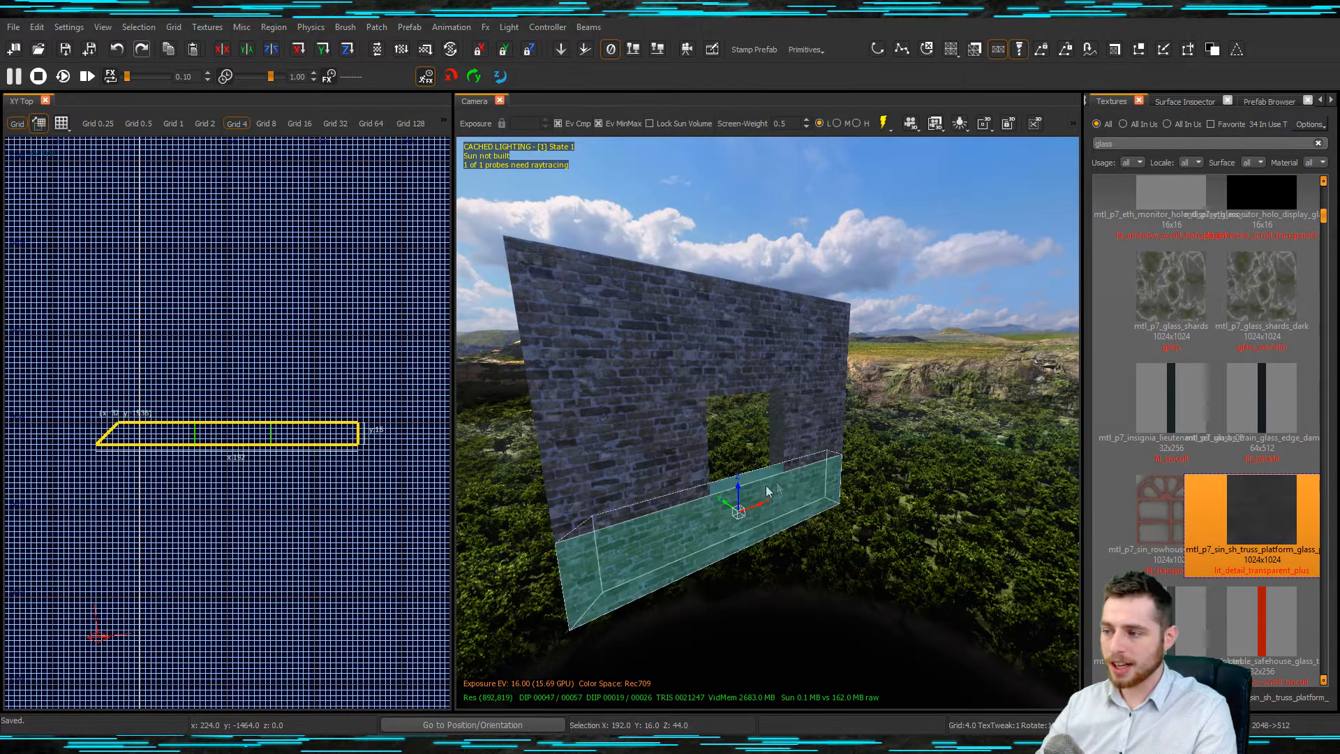
pyautogui.keyDown('shift'); pyautogui.click(795, 431); pyautogui.keyUp('shift')
pyautogui.keyDown('shift'); pyautogui.click(753, 369); pyautogui.keyUp('shift')
pyautogui.keyDown('shift'); pyautogui.click(669, 438); pyautogui.keyUp('shift')
pyautogui.moveTo(669, 439)
pyautogui.mouseDown(button='right')
pyautogui.moveTo(628, 440)
pyautogui.moveTo(759, 466)
pyautogui.moveTo(760, 444)
pyautogui.mouseUp(button='right')
pyautogui.press('Escape')
pyautogui.click(771, 437)
pyautogui.moveTo(726, 509)
pyautogui.mouseDown(button='right')
pyautogui.moveTo(721, 325)
pyautogui.moveTo(748, 314)
pyautogui.moveTo(733, 311)
pyautogui.moveTo(754, 345)
pyautogui.mouseUp(button='right')
pyautogui.keyDown('ctrl'); pyautogui.keyDown('shift'); pyautogui.click(747, 293); pyautogui.keyUp('shift'); pyautogui.keyUp('ctrl')
pyautogui.hotkey('shift', 'b')
pyautogui.hotkey('ctrl', 'Tab')
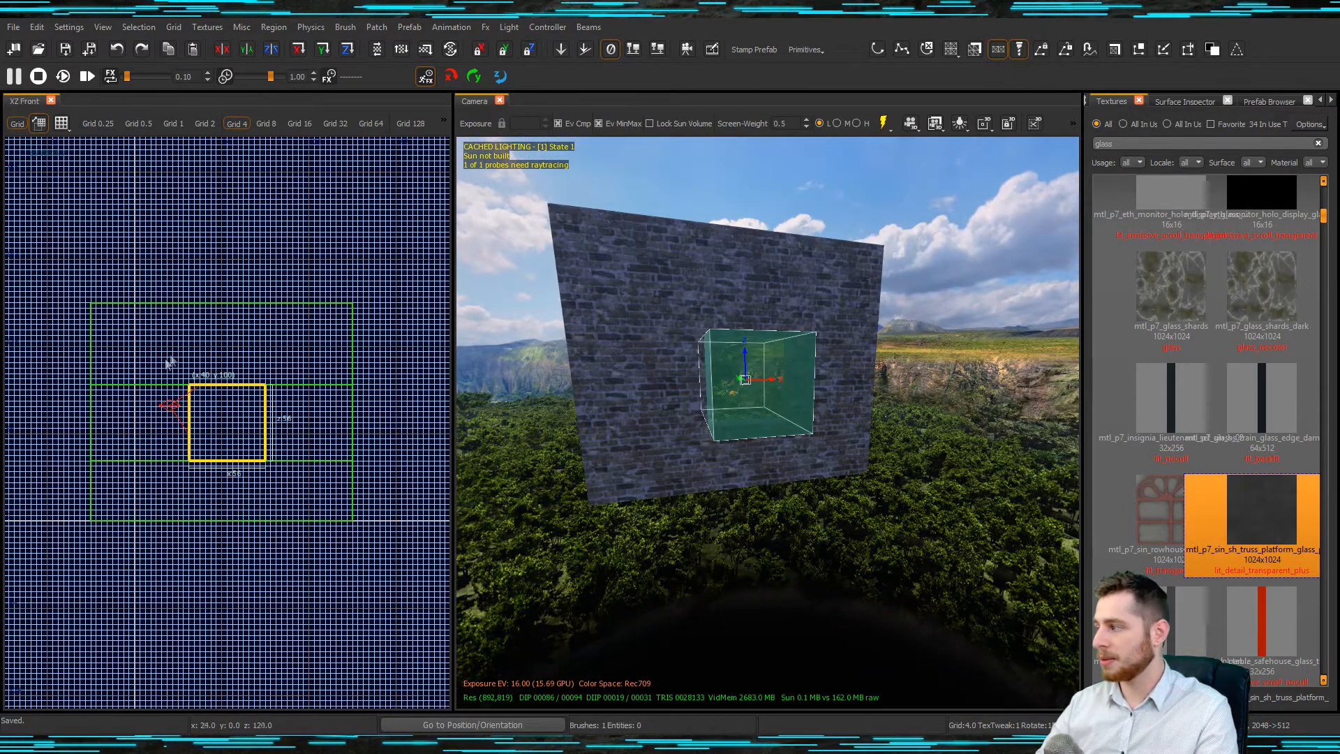
# - Undo the CSG subtraction inside the prefab, going back to the uncut wall and its cutter brush
pyautogui.moveTo(173, 361); pyautogui.dragTo(174, 370)
pyautogui.hotkey('ctrl', 'z')
pyautogui.hotkey('ctrl', 'z')
pyautogui.hotkey('ctrl', 'z')
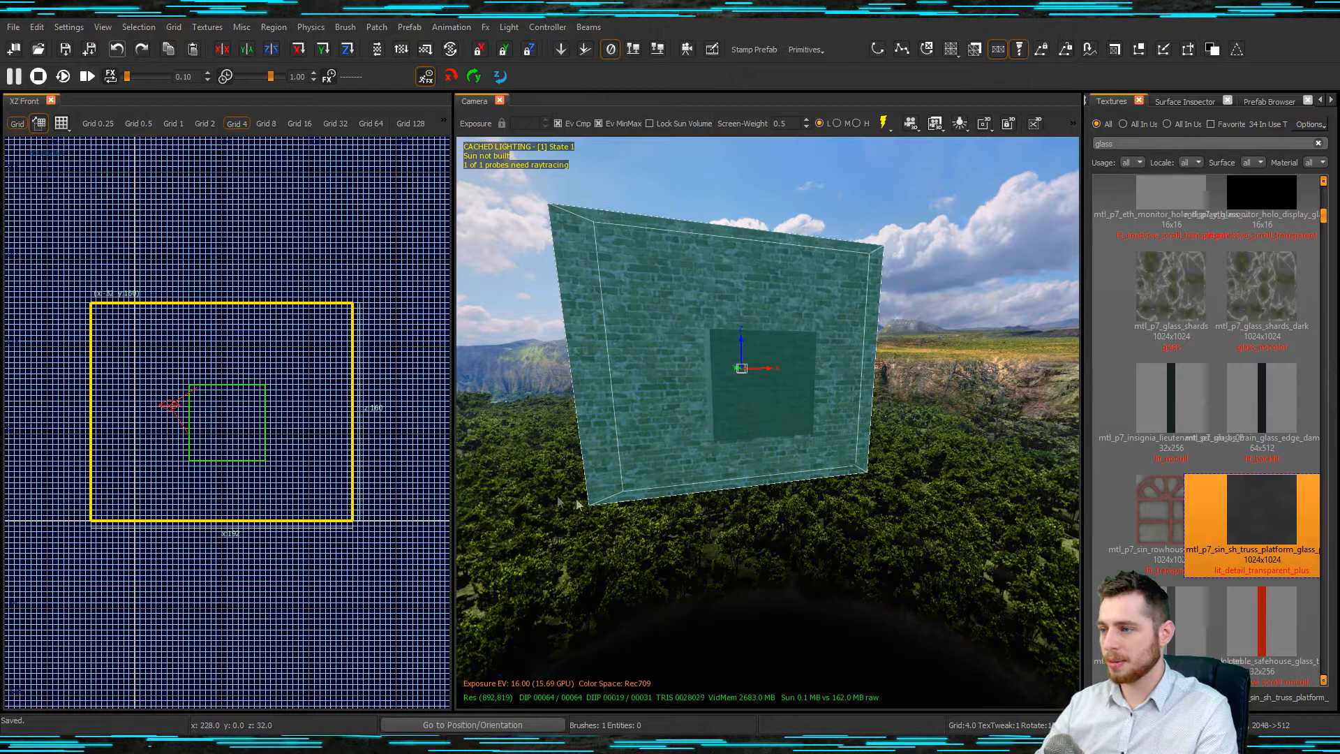
# - Resize the cutter brush to a small block about 20 units high over the wall's lower right part in the front view
pyautogui.moveTo(742, 389); pyautogui.dragTo(749, 374, button='right')
pyautogui.click(749, 378)
pyautogui.moveTo(186, 376); pyautogui.dragTo(283, 468)
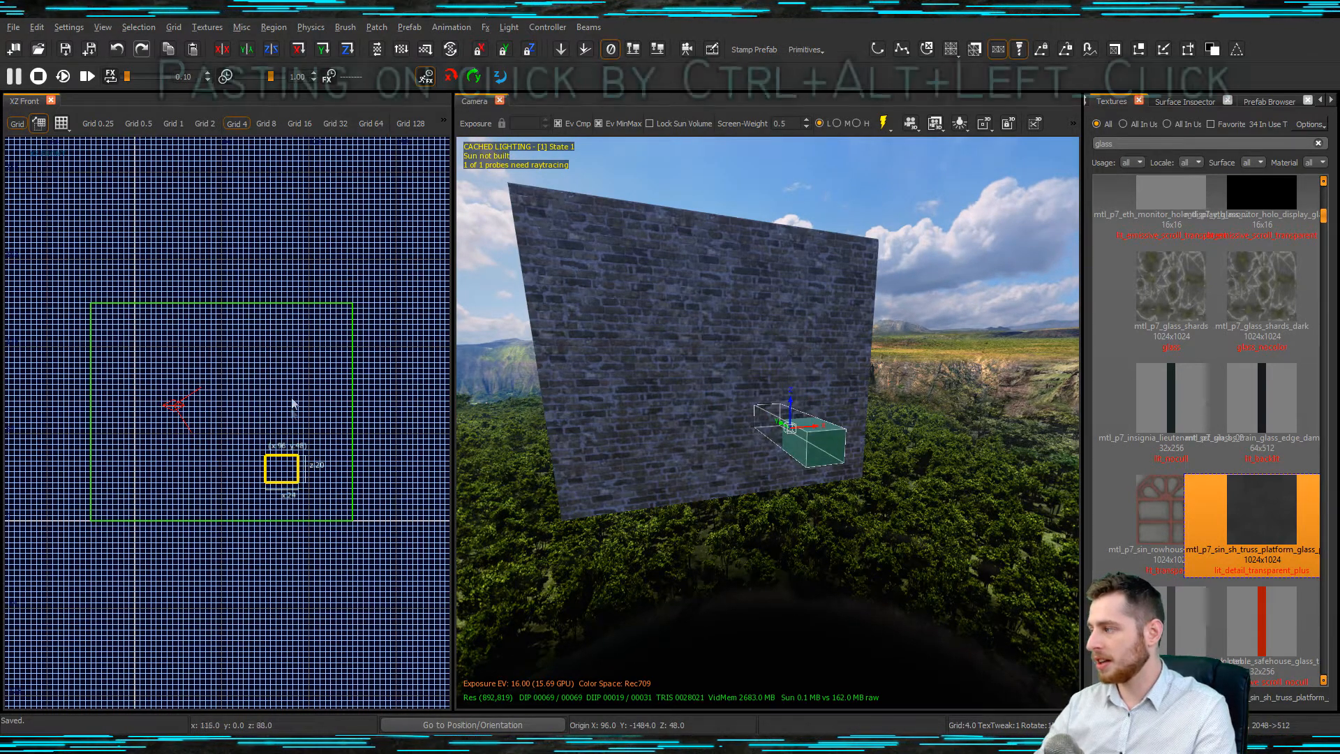
# - Paste five copies of the small cutter brush at scattered positions across the wall in the front view
pyautogui.keyDown('ctrl'); pyautogui.keyDown('alt'); pyautogui.click(287, 383); pyautogui.keyUp('alt'); pyautogui.keyUp('ctrl')
pyautogui.keyDown('ctrl'); pyautogui.keyDown('alt'); pyautogui.click(211, 400); pyautogui.keyUp('alt'); pyautogui.keyUp('ctrl')
pyautogui.keyDown('ctrl'); pyautogui.keyDown('alt'); pyautogui.click(190, 467); pyautogui.keyUp('alt'); pyautogui.keyUp('ctrl')
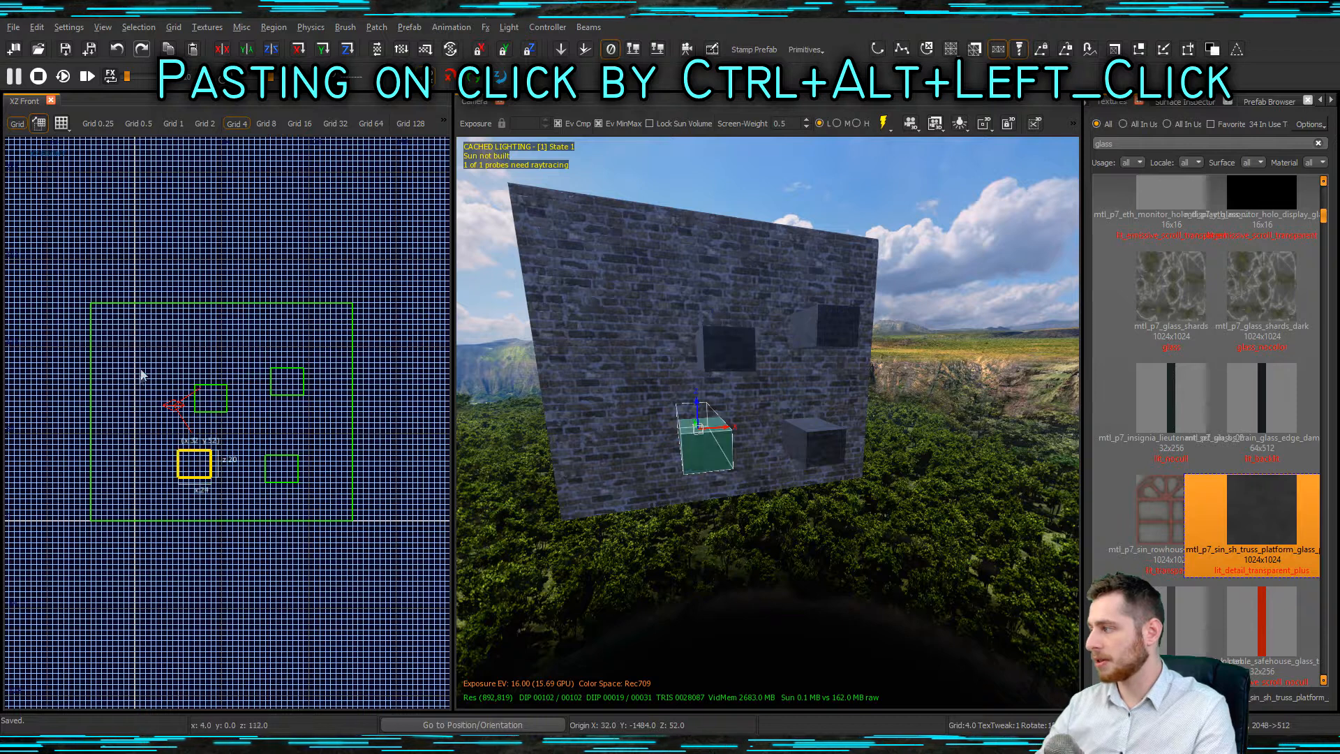
pyautogui.keyDown('ctrl'); pyautogui.keyDown('alt'); pyautogui.click(161, 339); pyautogui.keyUp('alt'); pyautogui.keyUp('ctrl')
pyautogui.keyDown('ctrl'); pyautogui.keyDown('alt'); pyautogui.click(227, 338); pyautogui.keyUp('alt'); pyautogui.keyUp('ctrl')
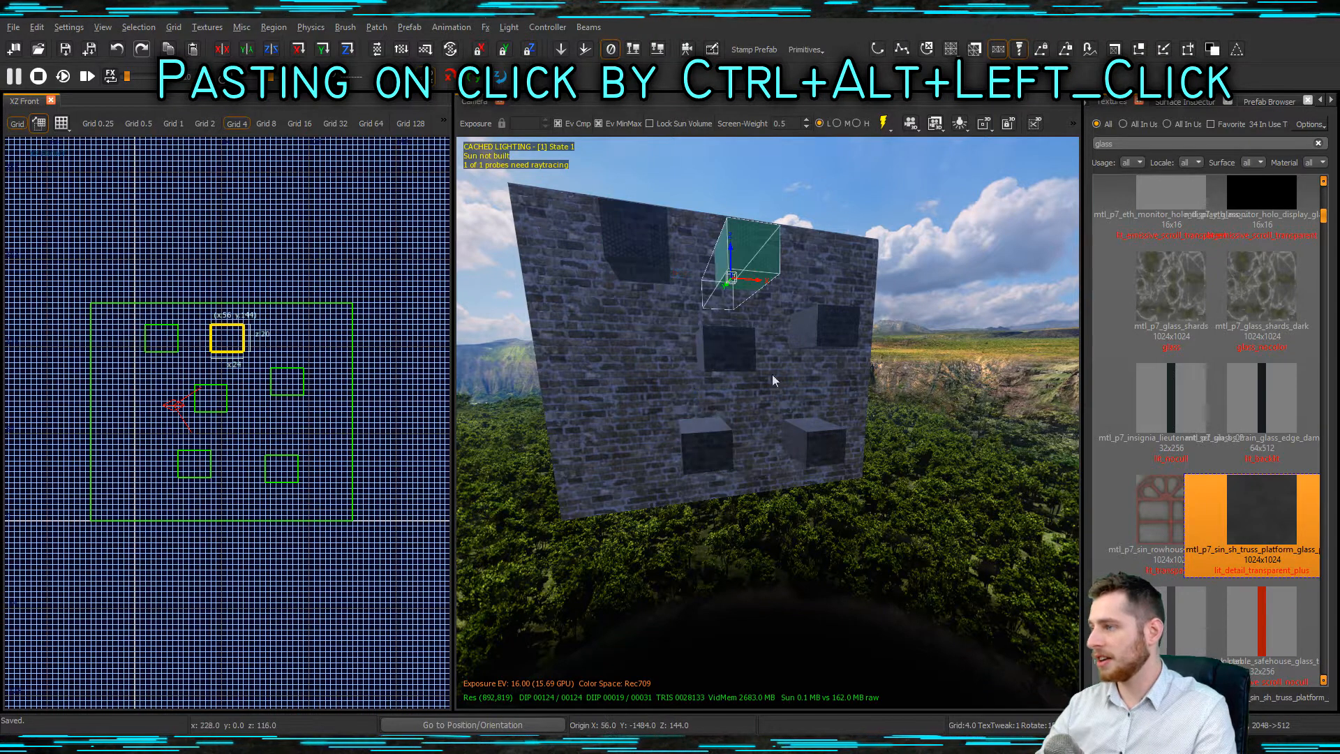
# - Select all six small cutter brushes and subtract them from the wall with CSG Subtract
pyautogui.keyDown('shift'); pyautogui.click(637, 266); pyautogui.keyUp('shift')
pyautogui.keyDown('shift'); pyautogui.click(726, 349); pyautogui.keyUp('shift')
pyautogui.keyDown('shift'); pyautogui.click(823, 334); pyautogui.keyUp('shift')
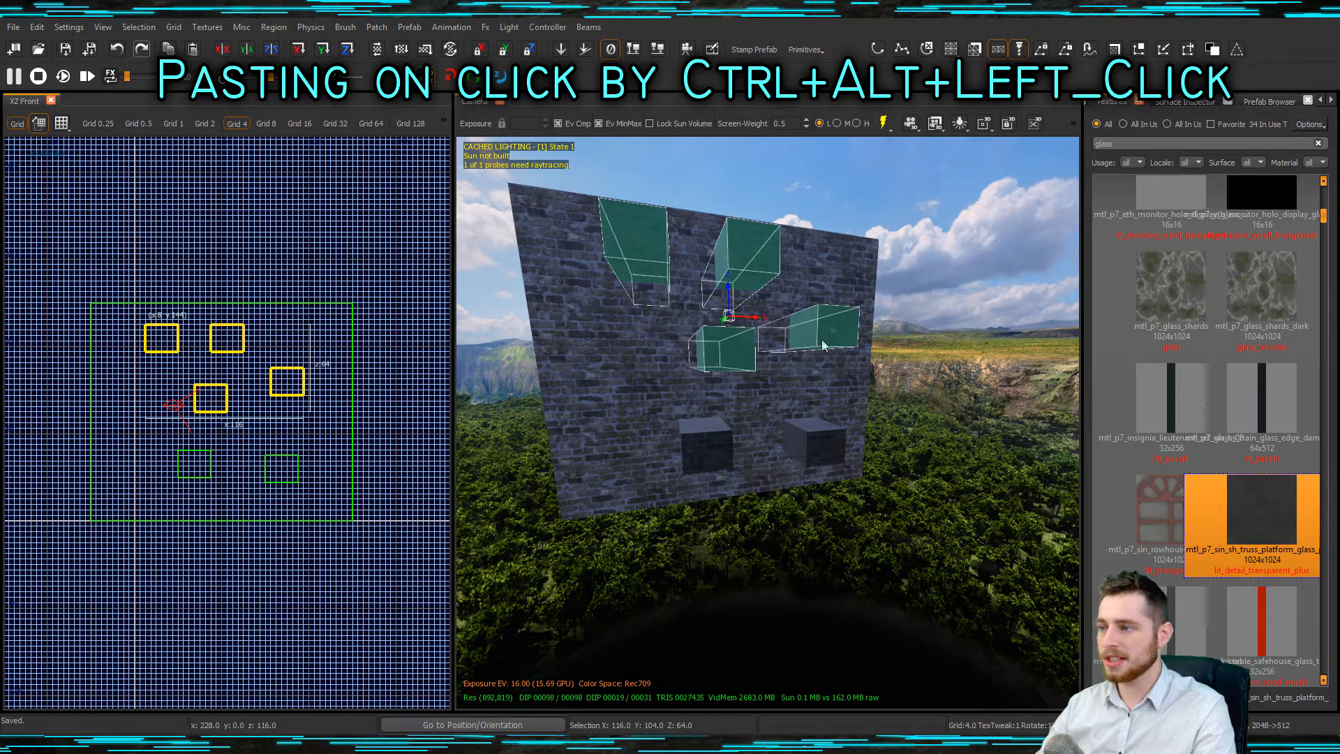
pyautogui.keyDown('shift'); pyautogui.click(806, 440); pyautogui.keyUp('shift')
pyautogui.keyDown('shift'); pyautogui.click(717, 439); pyautogui.keyUp('shift')
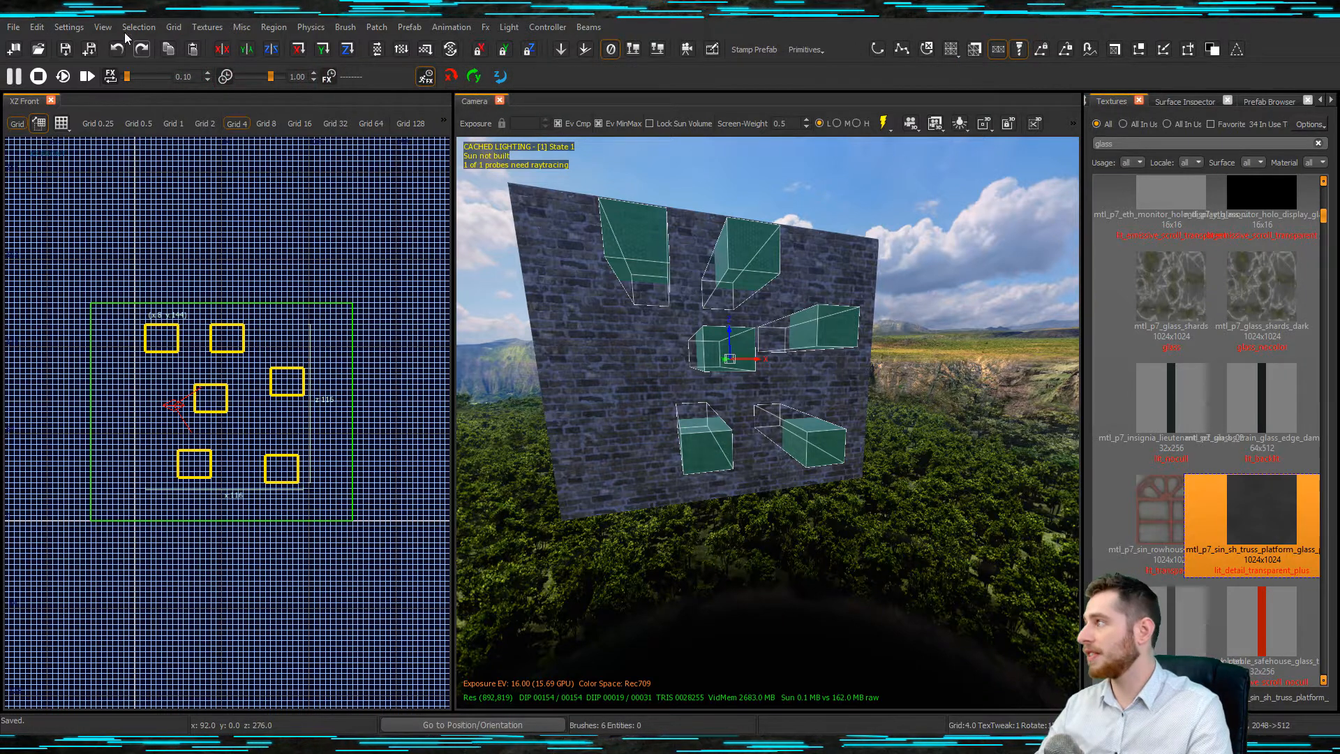
pyautogui.click(101, 27)
pyautogui.moveTo(142, 27)
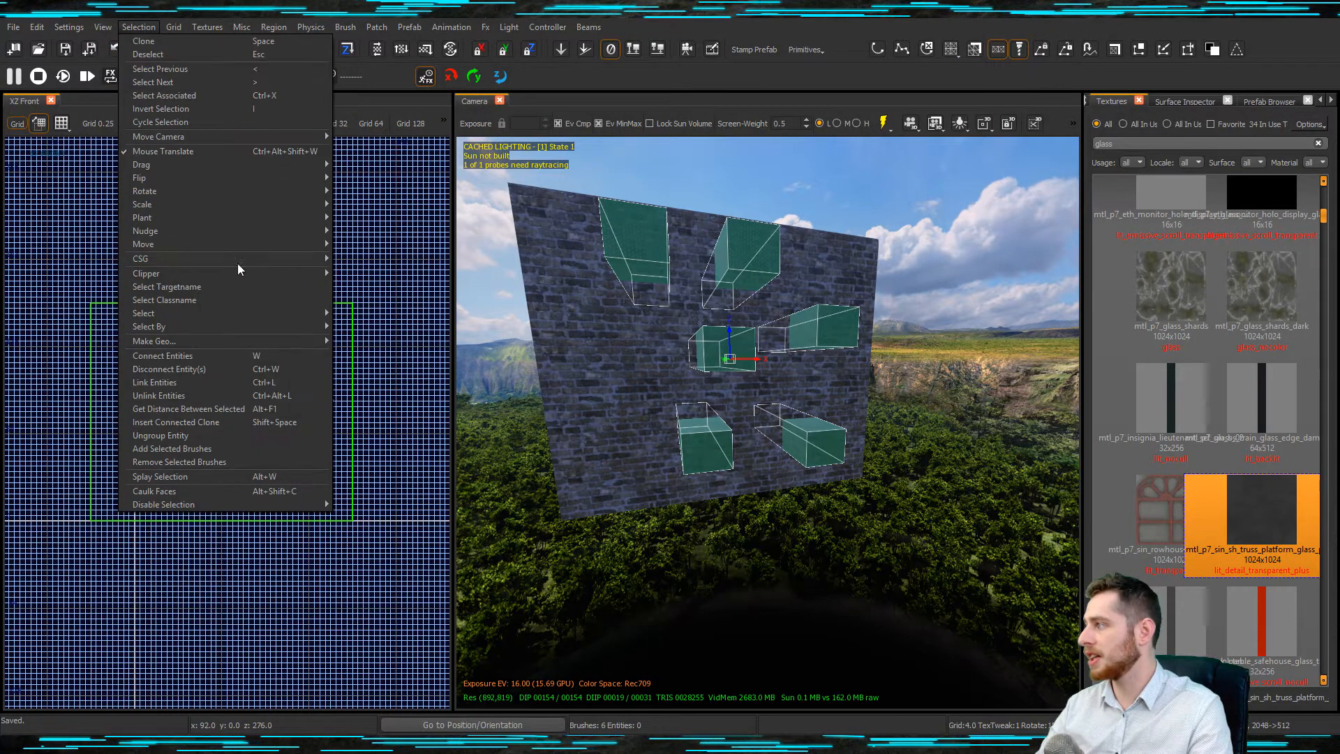
pyautogui.click(395, 291)
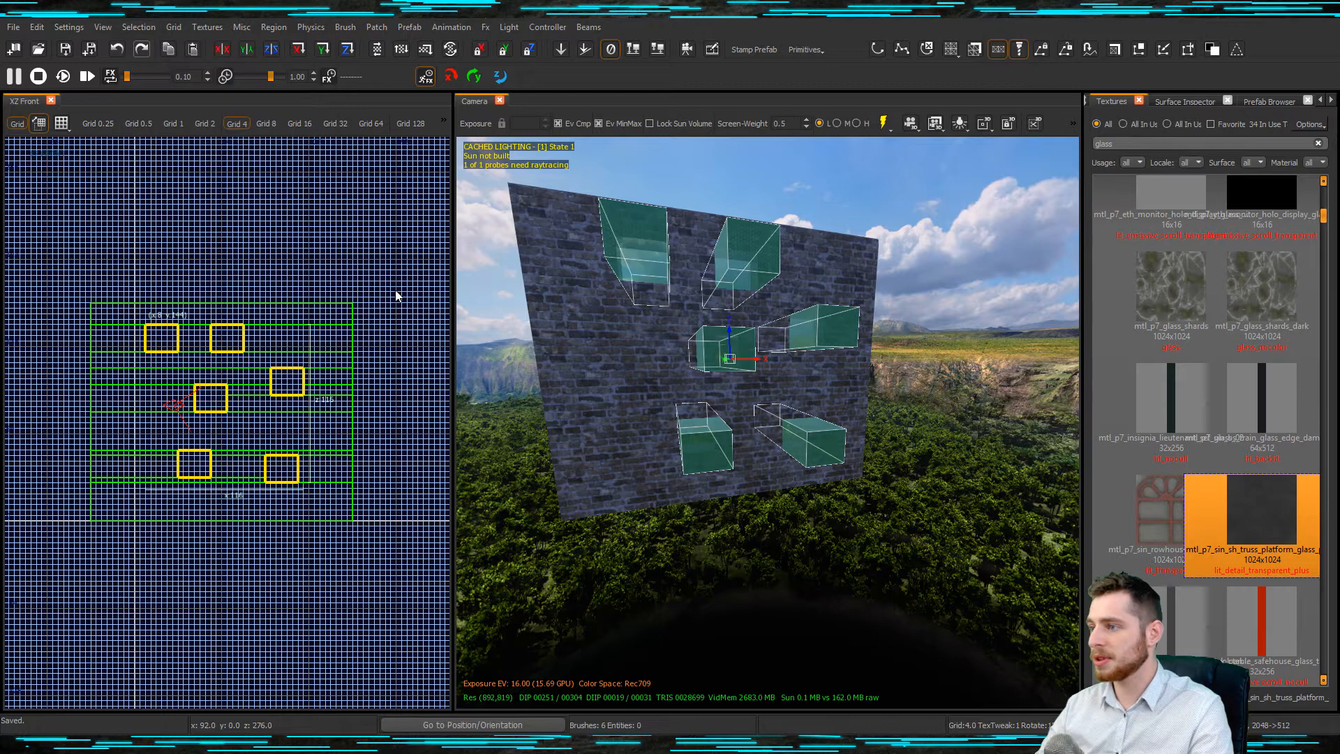
# - Delete the six cutter brushes to examine the openings in the wall, and undo the deletion
pyautogui.press('BackSpace')
pyautogui.moveTo(657, 426); pyautogui.dragTo(658, 370, button='right')
pyautogui.moveTo(740, 440); pyautogui.dragTo(751, 467, button='right')
pyautogui.hotkey('ctrl', 'z')
# - Limit the textures to those in use and apply the brick material mtl_fxanim_gp_brick_worn_heavy_grout_brown_crack to the cutter brushes
pyautogui.click(1125, 127)
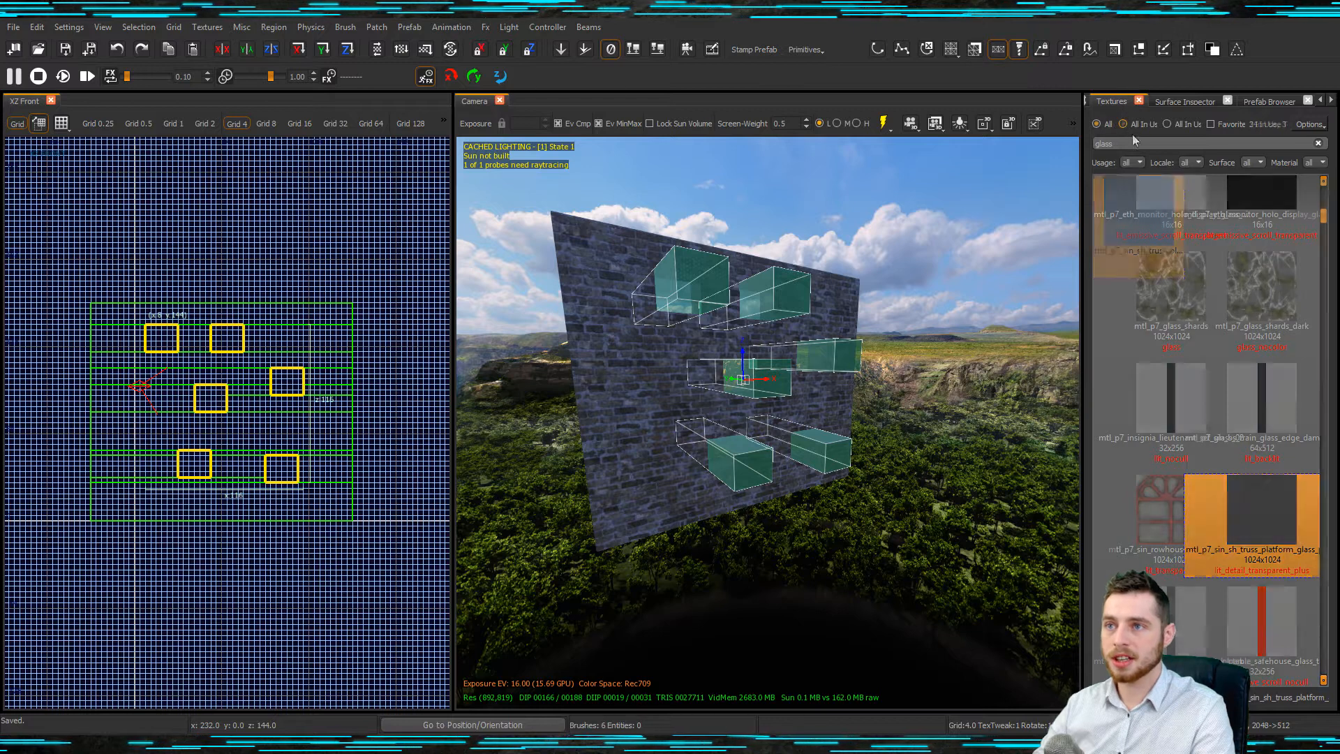
pyautogui.write('brick')
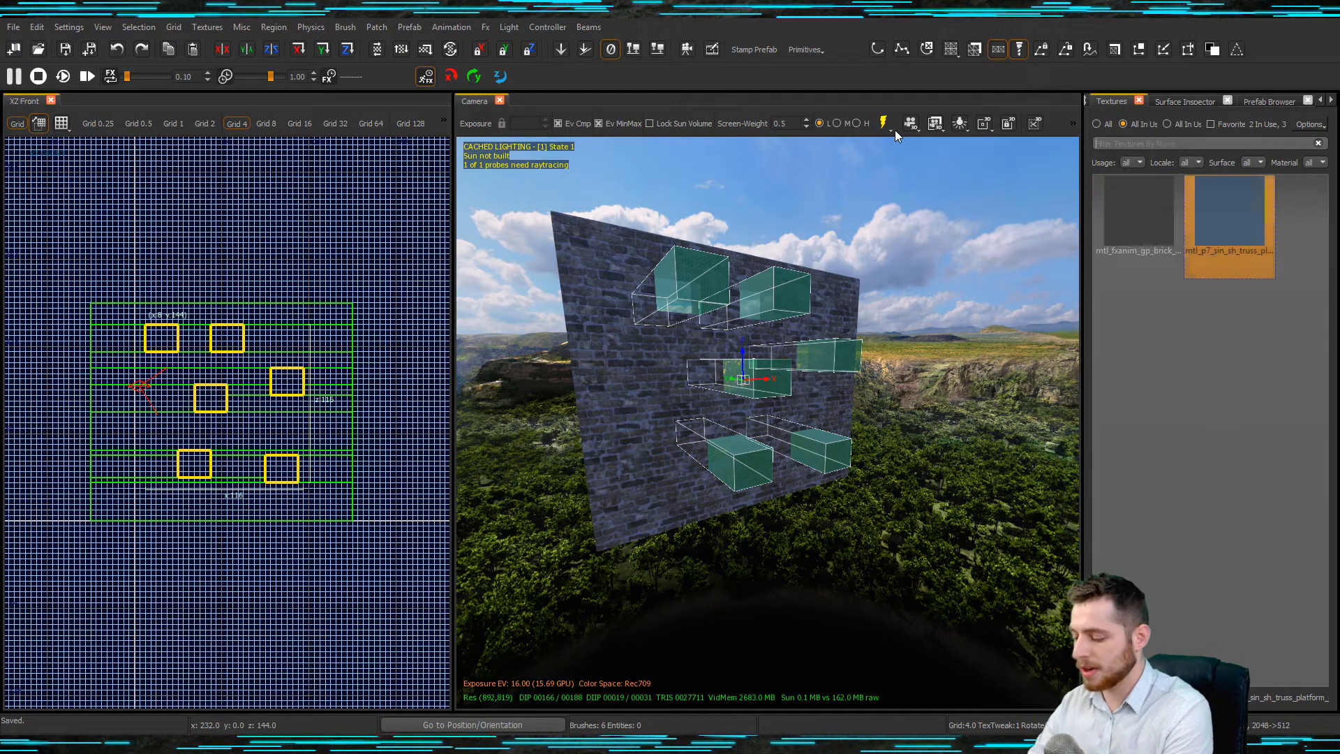
pyautogui.click(1177, 211)
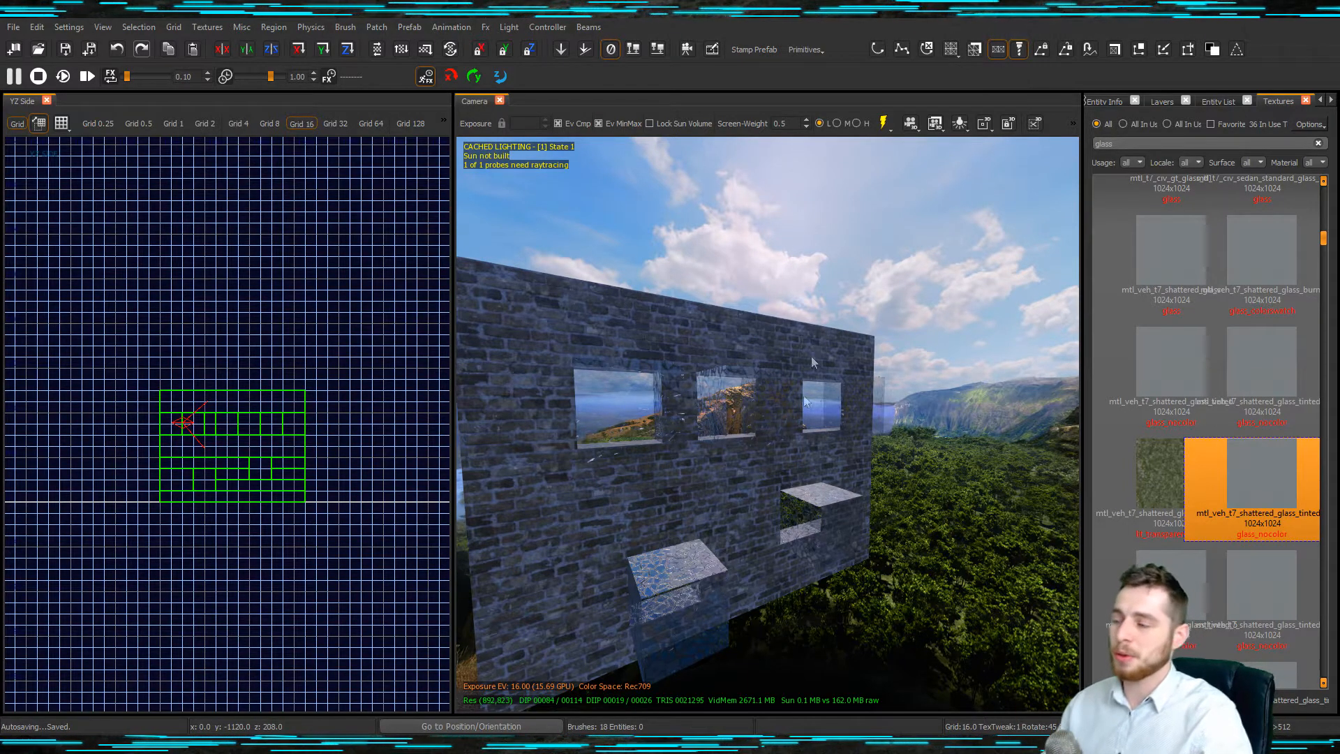
# - Select the five glass cutter brushes in the other wall, filter the textures by "brick" and apply the worn heavy-grout brick material to them
pyautogui.scroll(-3, 811, 466)
pyautogui.moveTo(811, 466); pyautogui.dragTo(826, 488, button='right')
pyautogui.keyDown('shift'); pyautogui.click(749, 546); pyautogui.keyUp('shift')
pyautogui.keyDown('shift'); pyautogui.click(705, 408); pyautogui.keyUp('shift')
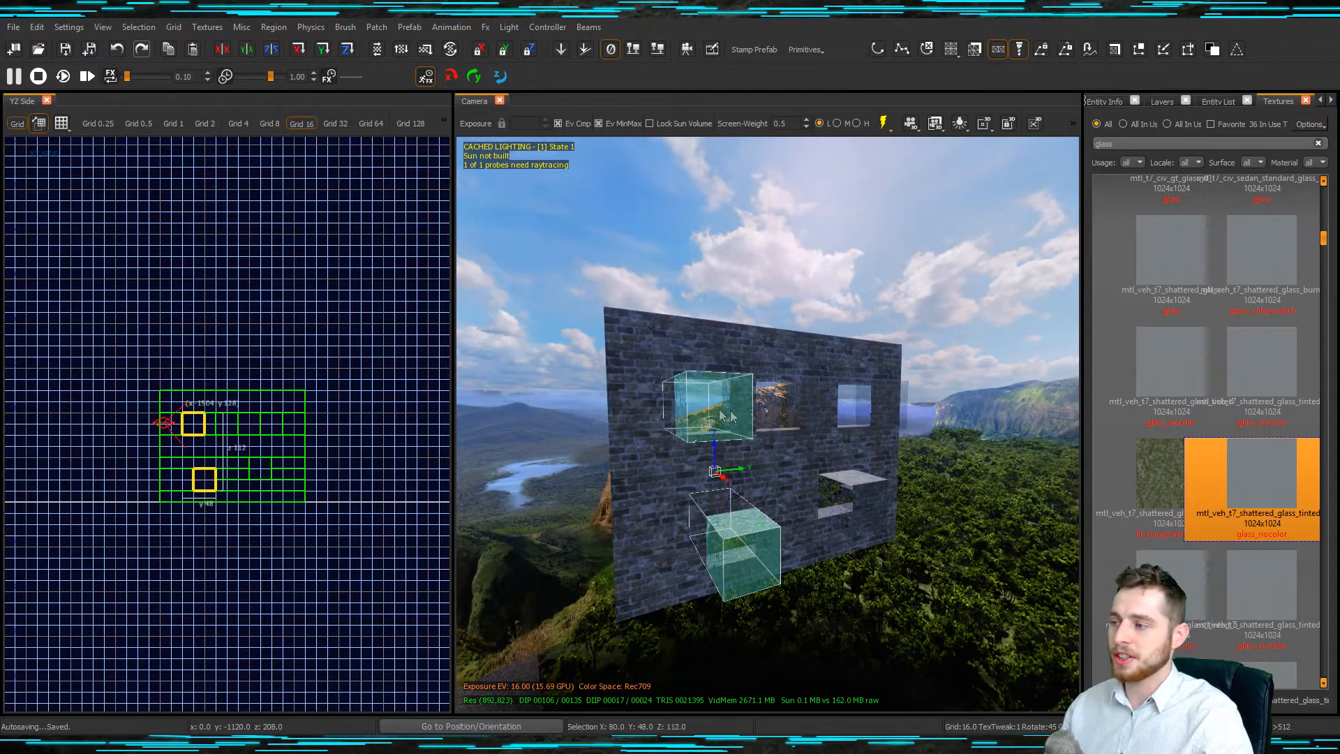
pyautogui.keyDown('shift'); pyautogui.click(778, 406); pyautogui.keyUp('shift')
pyautogui.keyDown('shift'); pyautogui.click(862, 405); pyautogui.keyUp('shift')
pyautogui.keyDown('shift'); pyautogui.click(858, 499); pyautogui.keyUp('shift')
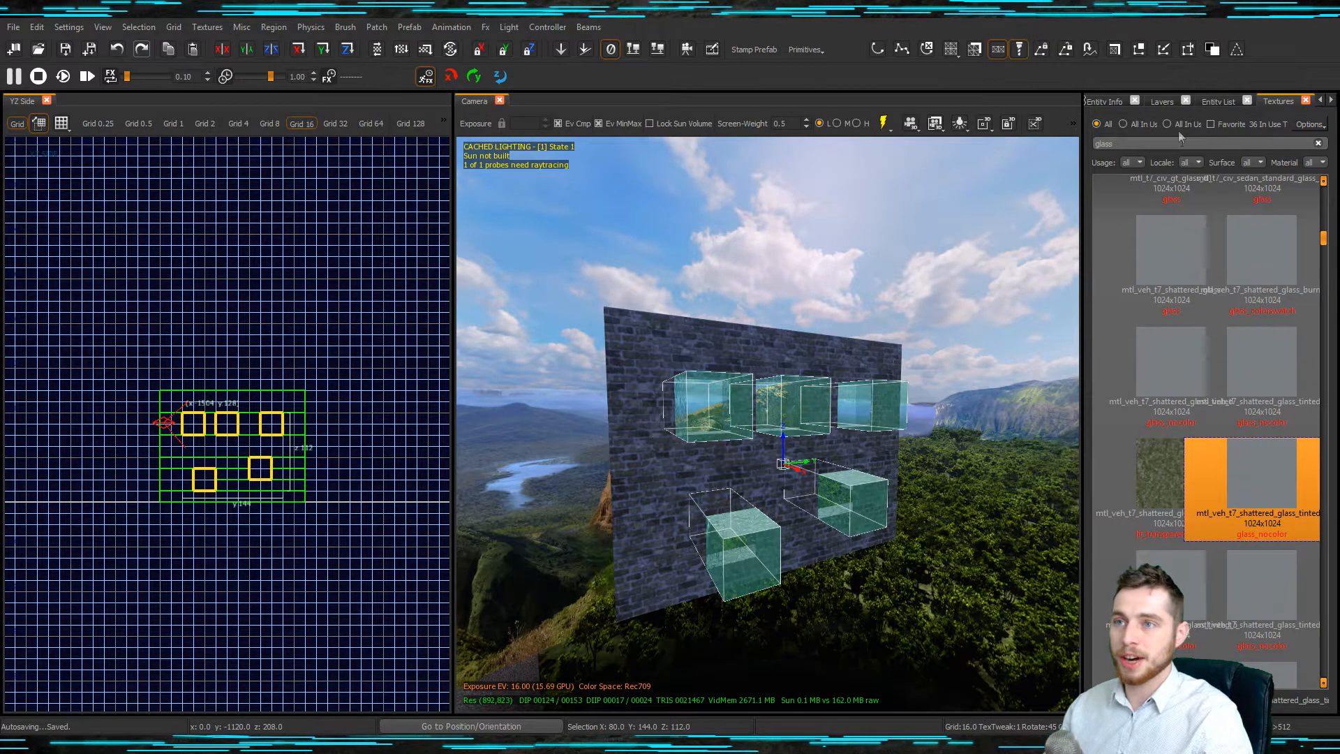
pyautogui.write('brick')
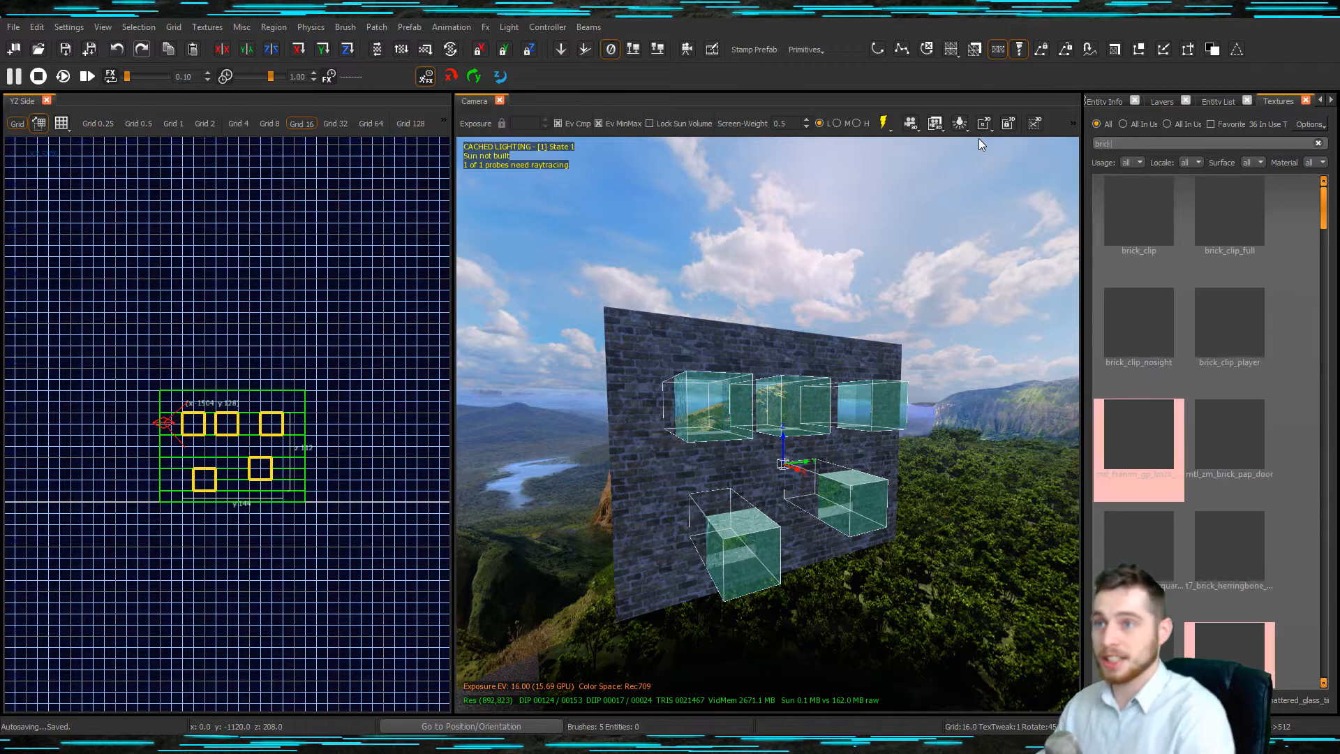
pyautogui.click(1145, 438)
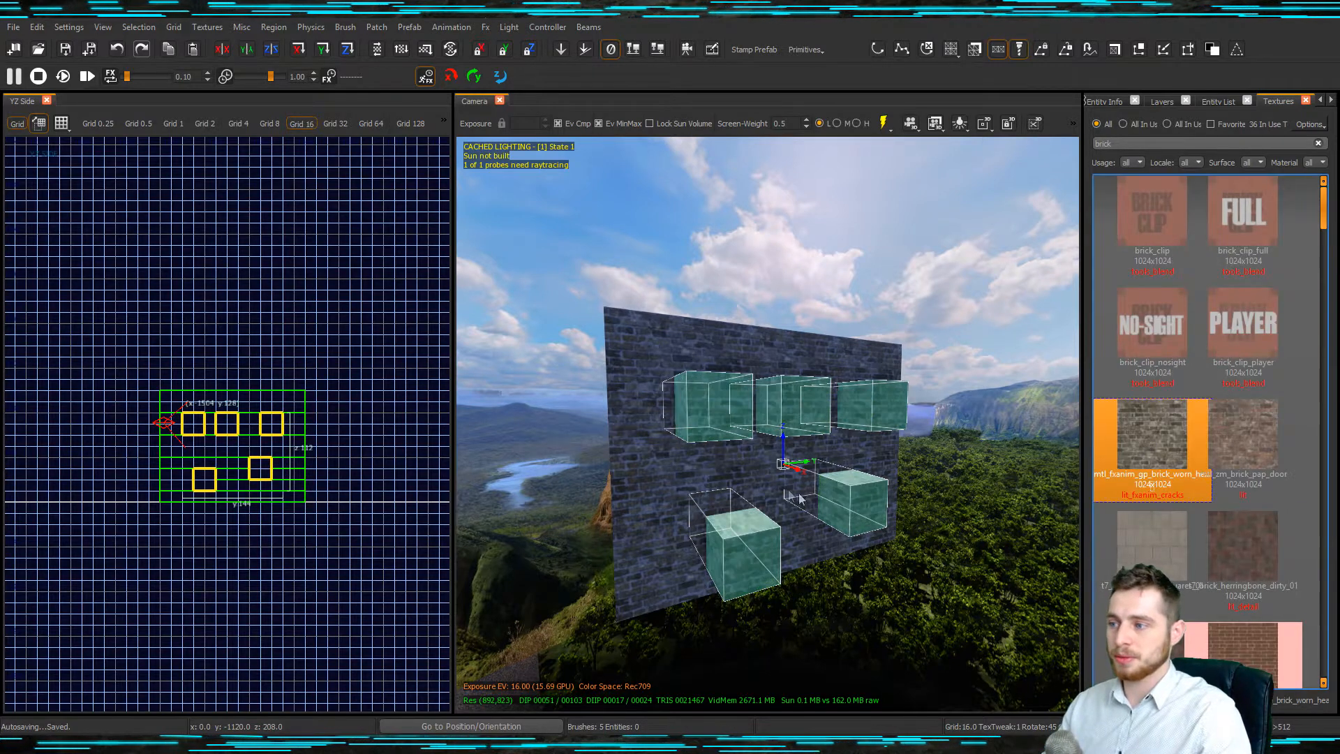
# - Run CSG Subtract with the five brick-textured cutter brushes and delete them to expose the window openings
pyautogui.scroll(3, 788, 496)
pyautogui.click(138, 27)
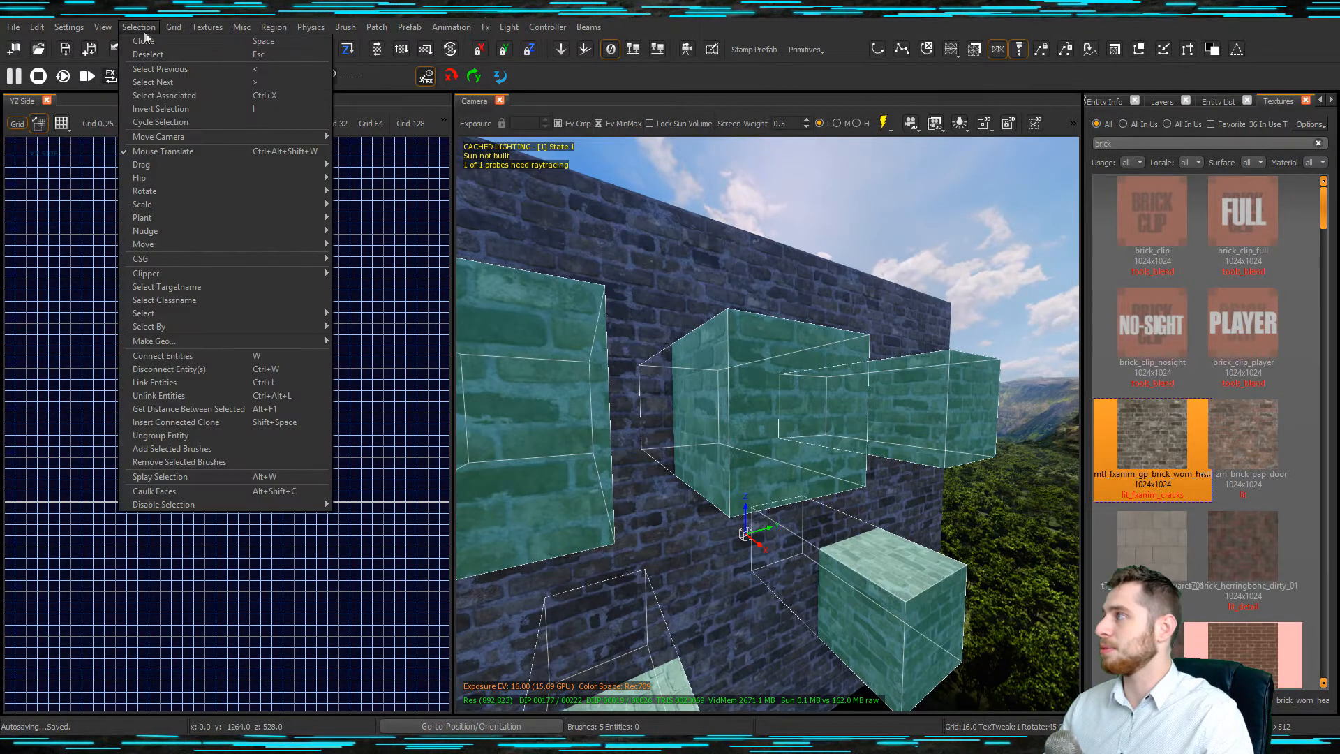
pyautogui.moveTo(215, 258)
pyautogui.click(379, 292)
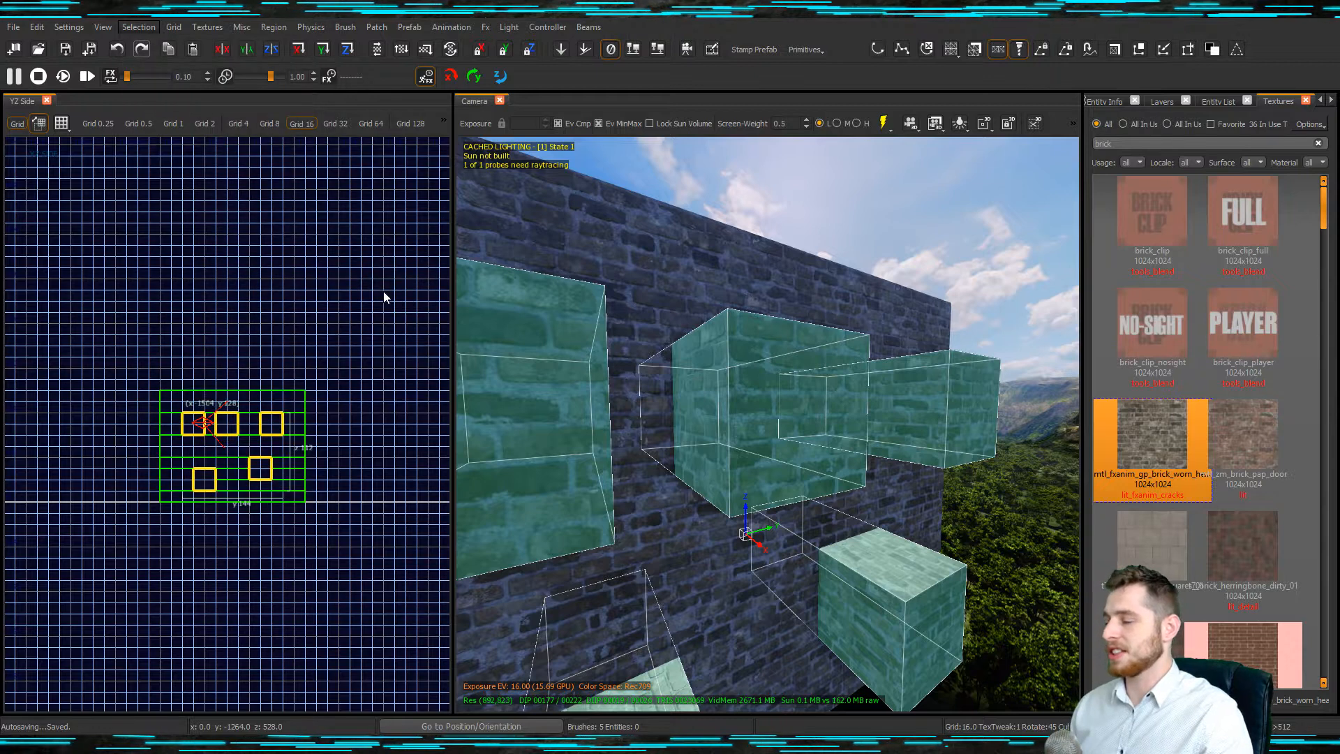
pyautogui.scroll(-3, 827, 501)
pyautogui.press('BackSpace')
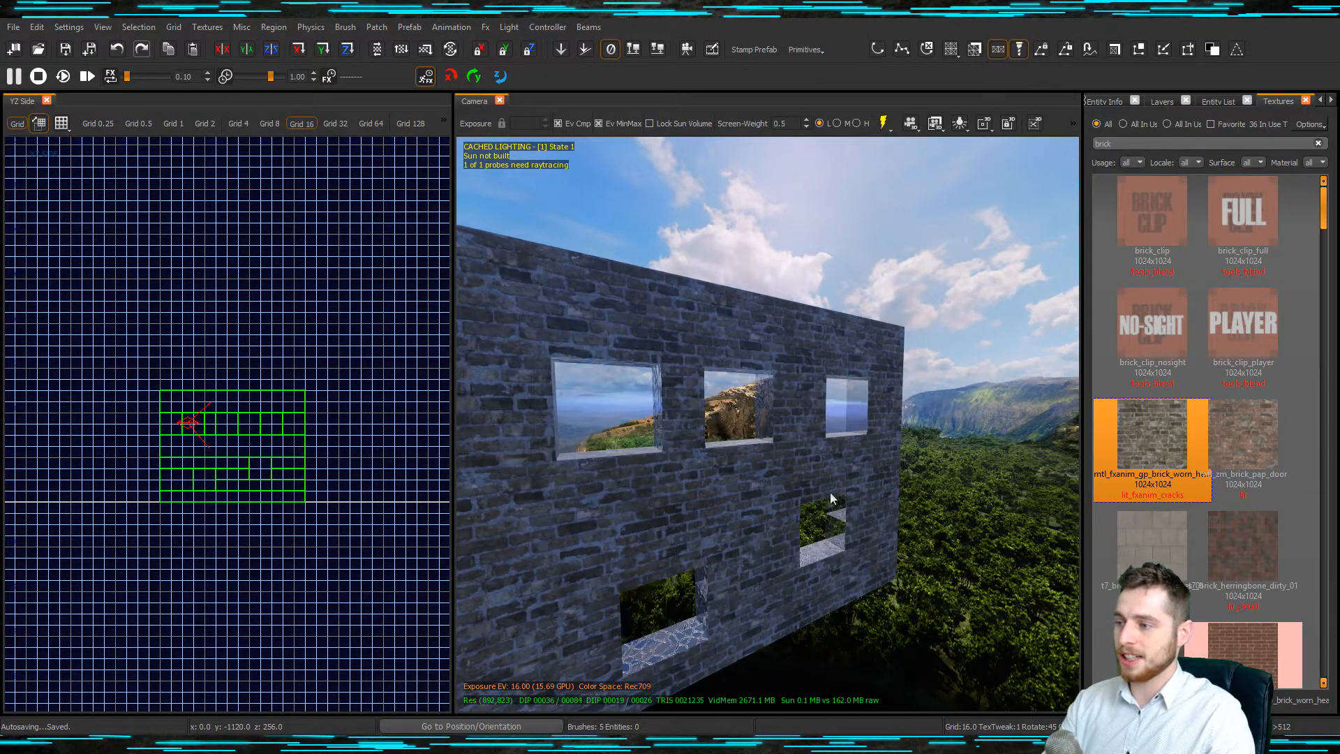
# - Undo the cutter deletion, the retexturing and the subtractions, back to the uncut wall with its five glass cutters
pyautogui.hotkey('ctrl', 'z')
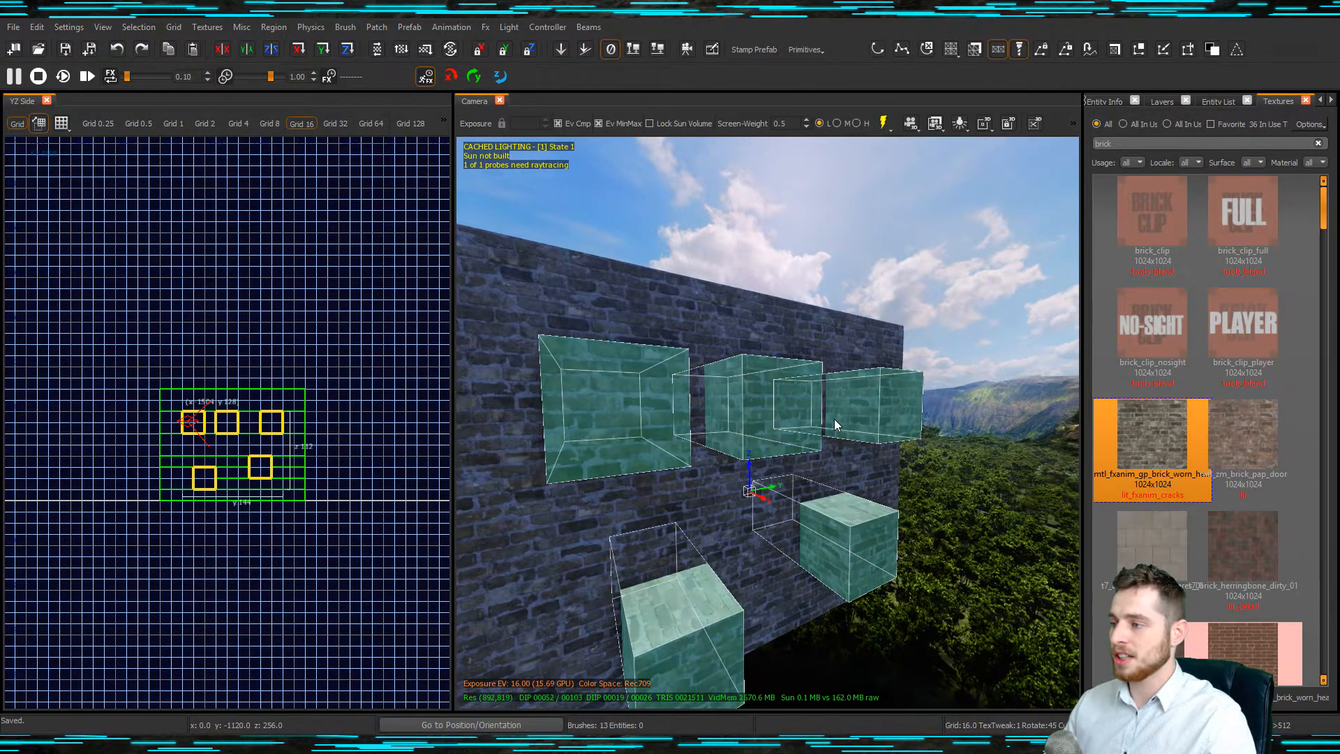
pyautogui.press('Escape')
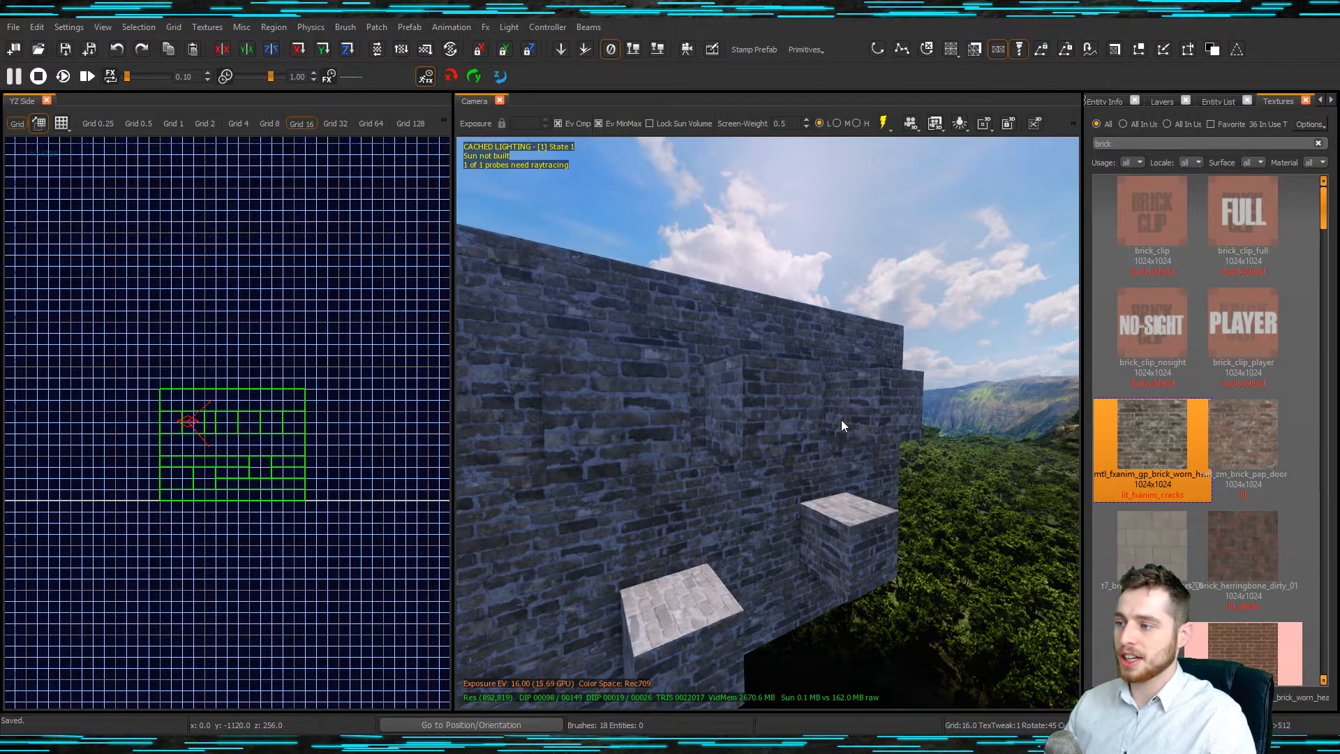
pyautogui.hotkey('ctrl', 'z')
pyautogui.hotkey('ctrl', 'z')
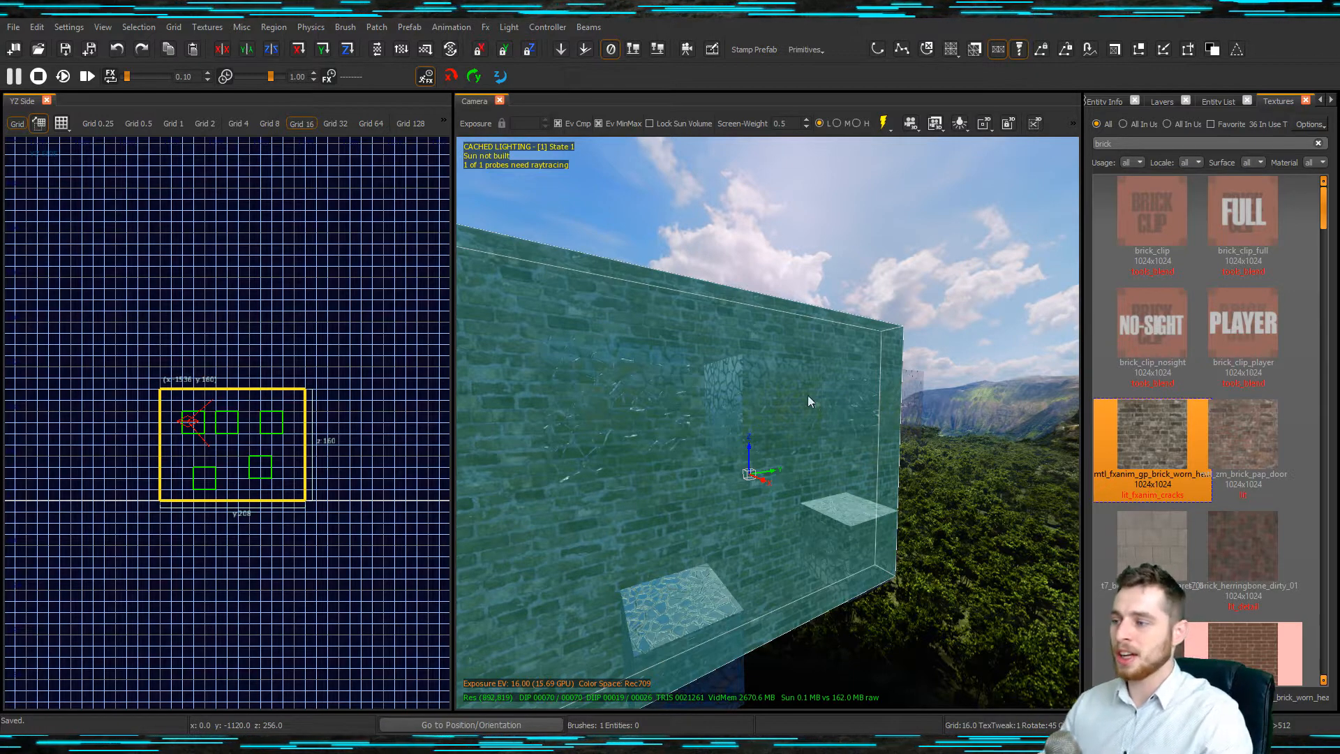
# - Select the five glass cutter brushes in the uncut wall and apply the worn heavy-grout brick material to them
pyautogui.press('Escape')
pyautogui.keyDown('shift'); pyautogui.click(598, 409); pyautogui.keyUp('shift')
pyautogui.keyDown('shift'); pyautogui.click(680, 599); pyautogui.keyUp('shift')
pyautogui.keyDown('shift'); pyautogui.click(816, 405); pyautogui.keyUp('shift')
pyautogui.keyDown('shift'); pyautogui.click(911, 412); pyautogui.keyUp('shift')
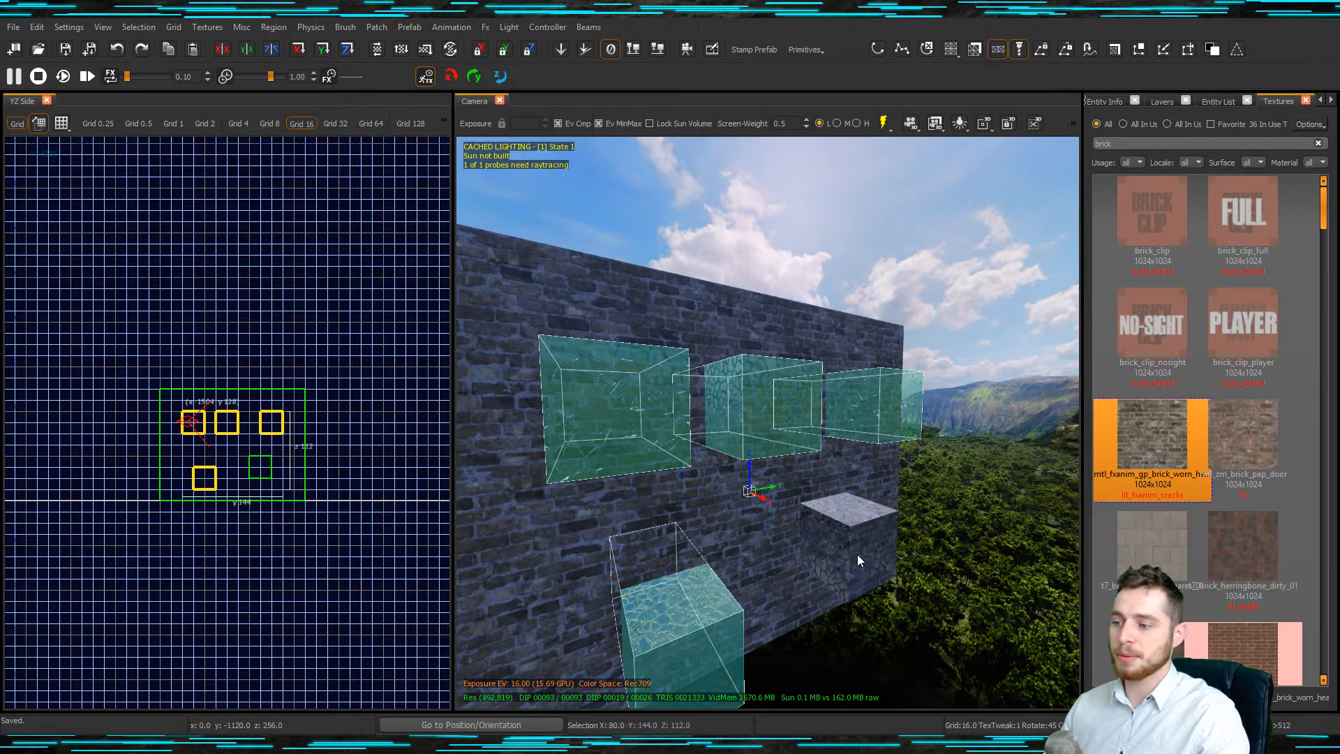
pyautogui.keyDown('shift'); pyautogui.click(844, 555); pyautogui.keyUp('shift')
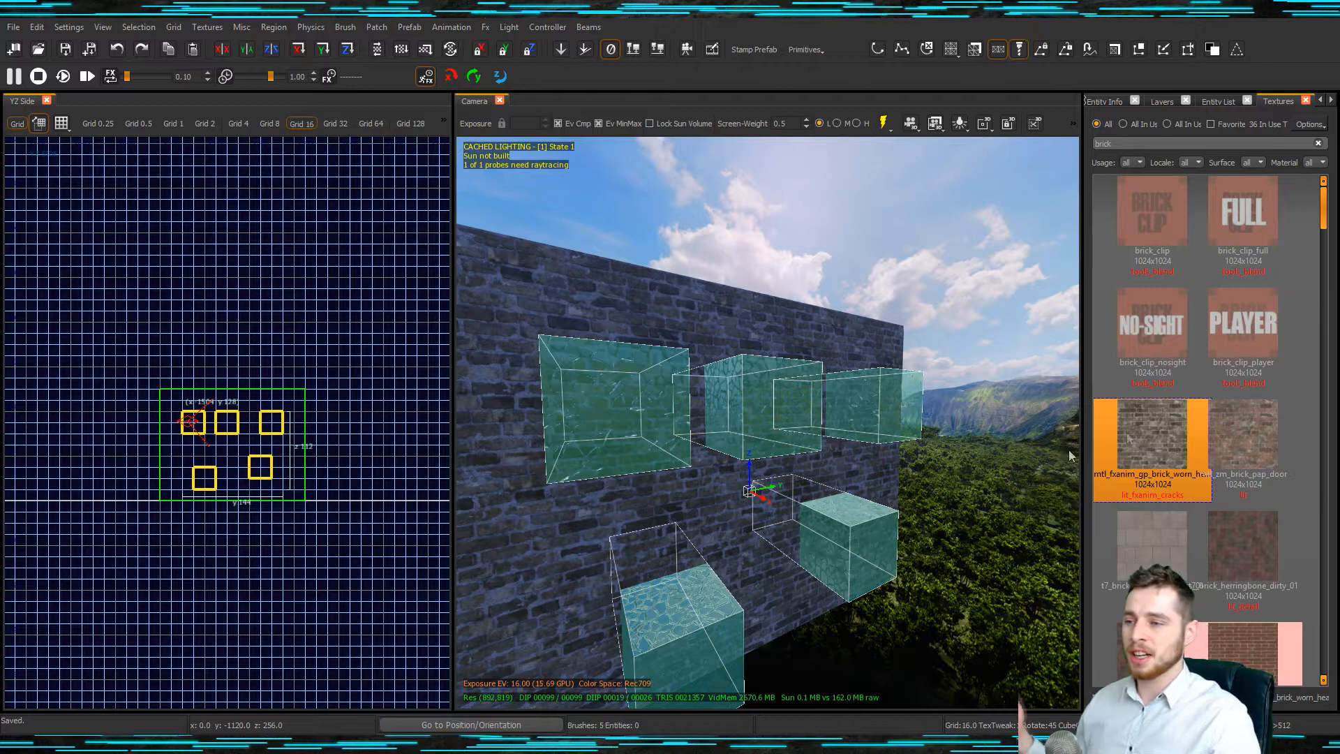
pyautogui.click(1171, 427)
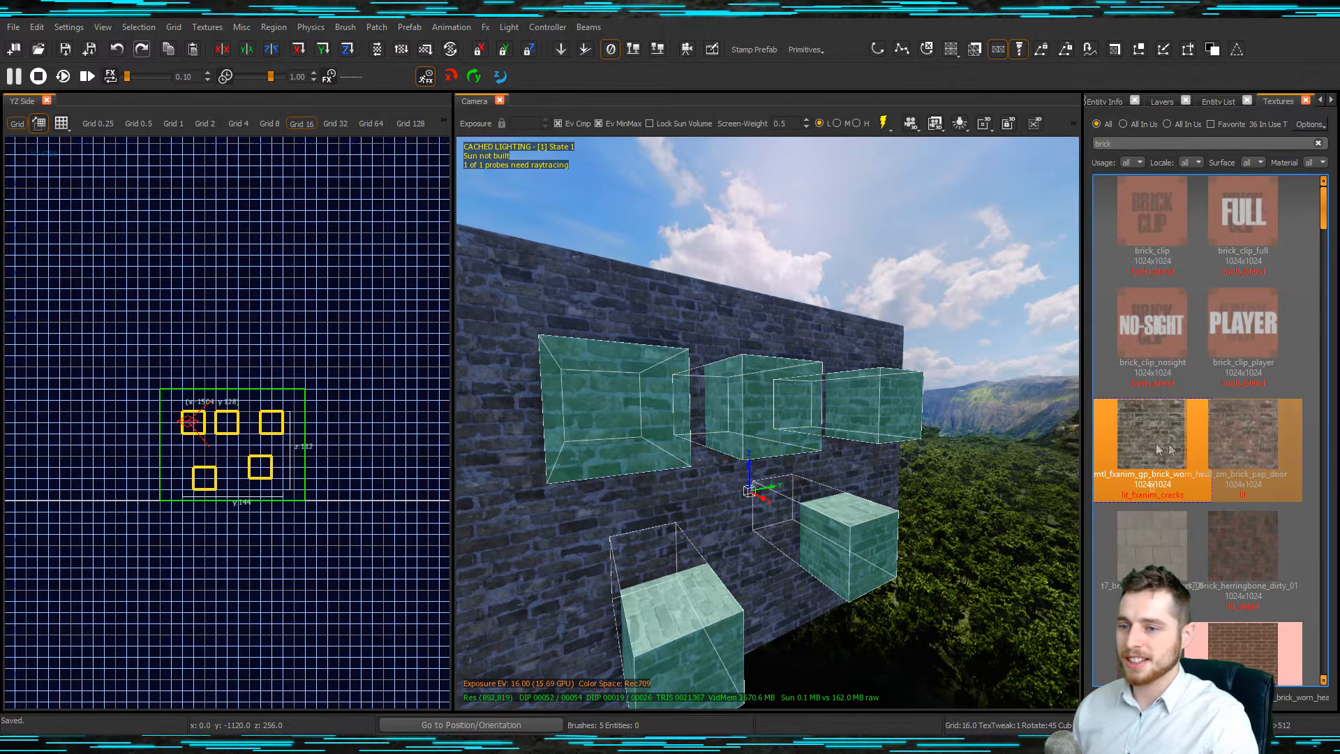
# - Subtract the five brick-textured cutter brushes from the uncut wall with CSG Subtract
pyautogui.click(157, 28)
pyautogui.moveTo(307, 259)
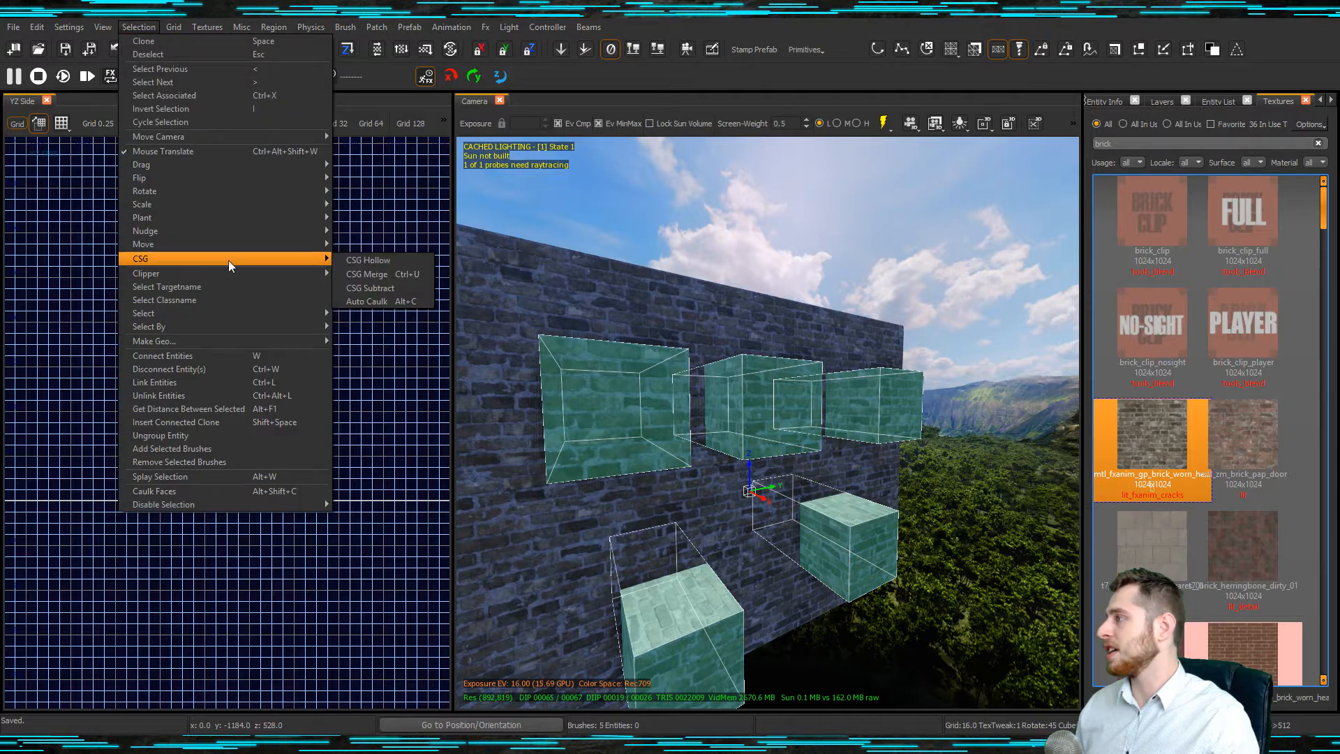
pyautogui.click(370, 288)
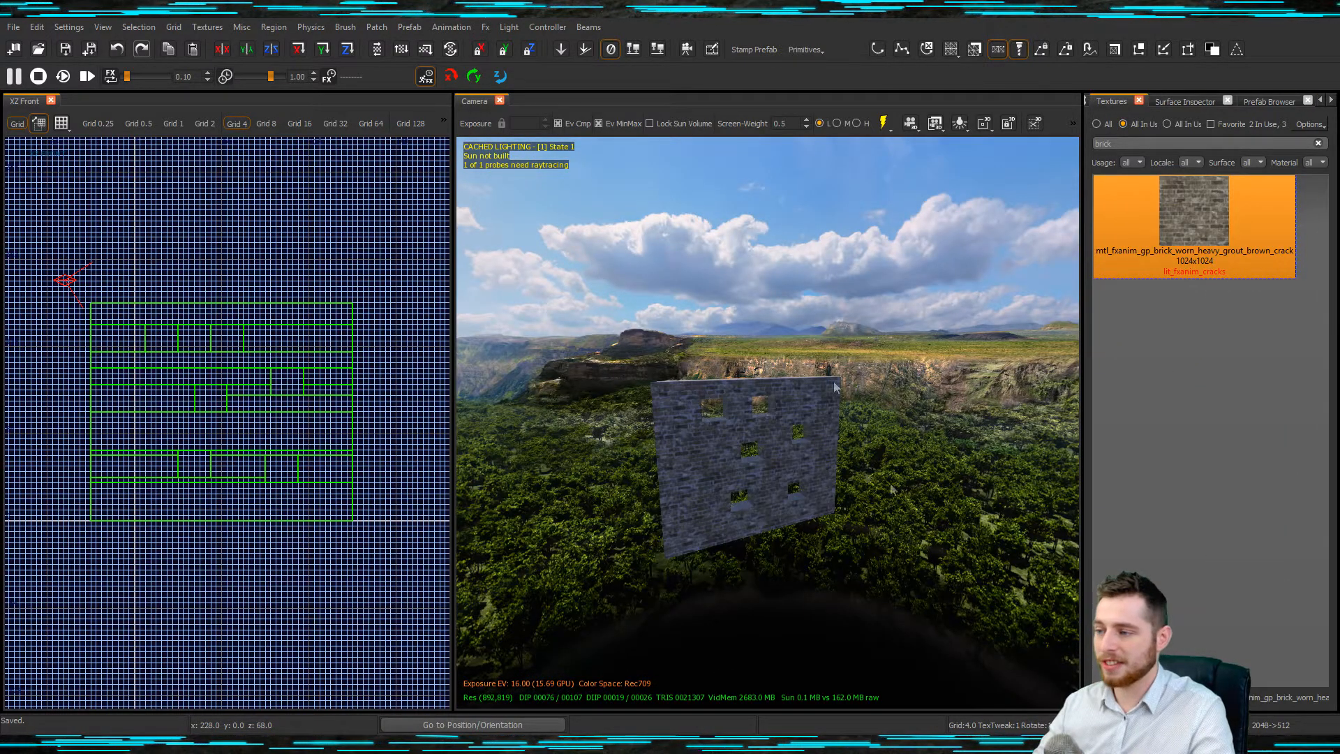
# - Draw a brush about 244 units wide and 52 units deep that fully encloses the wall pieces
pyautogui.moveTo(777, 392); pyautogui.dragTo(767, 470, button='right')
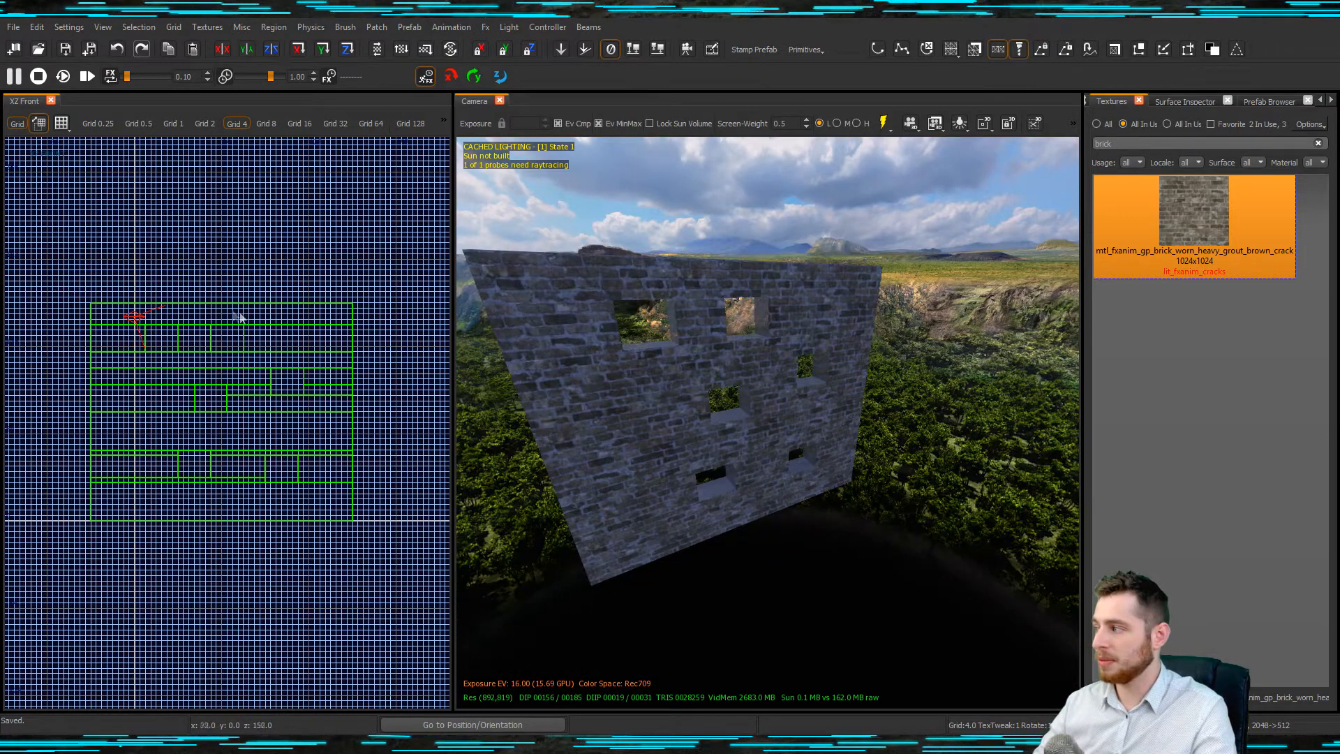
pyautogui.moveTo(42, 251); pyautogui.dragTo(374, 553)
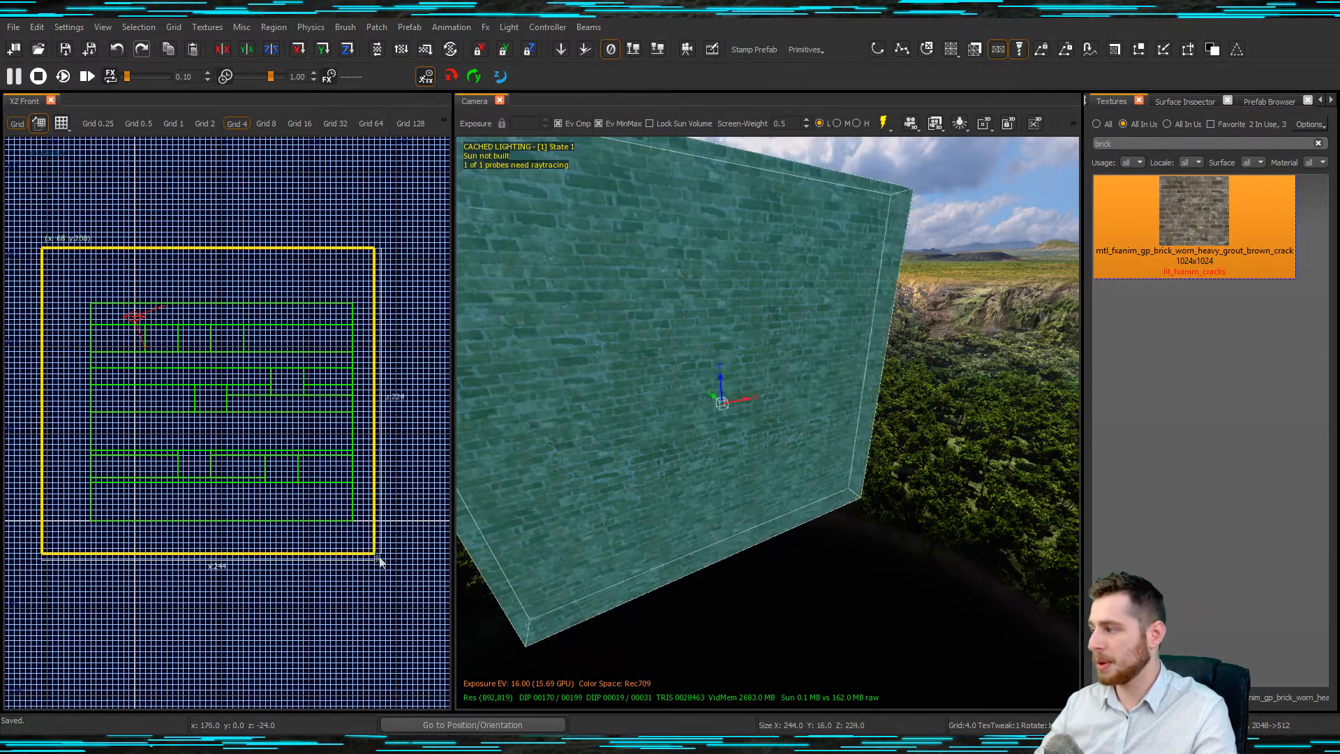
pyautogui.hotkey('ctrl', 'Tab')
pyautogui.moveTo(274, 477); pyautogui.dragTo(301, 476)
pyautogui.moveTo(165, 485); pyautogui.dragTo(142, 484)
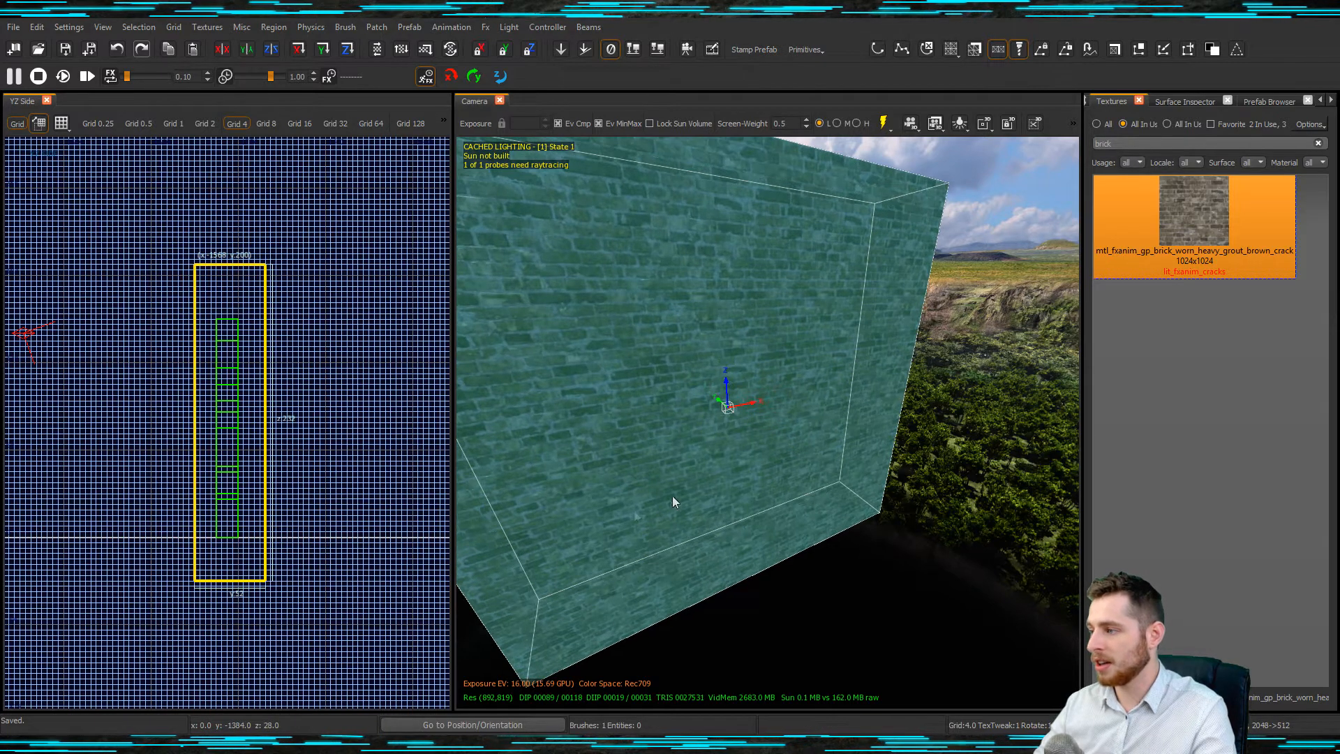
# - Use the enclosing brush to select every wall piece inside it, and clear the selection
pyautogui.rightClick(676, 493)
pyautogui.moveTo(803, 514)
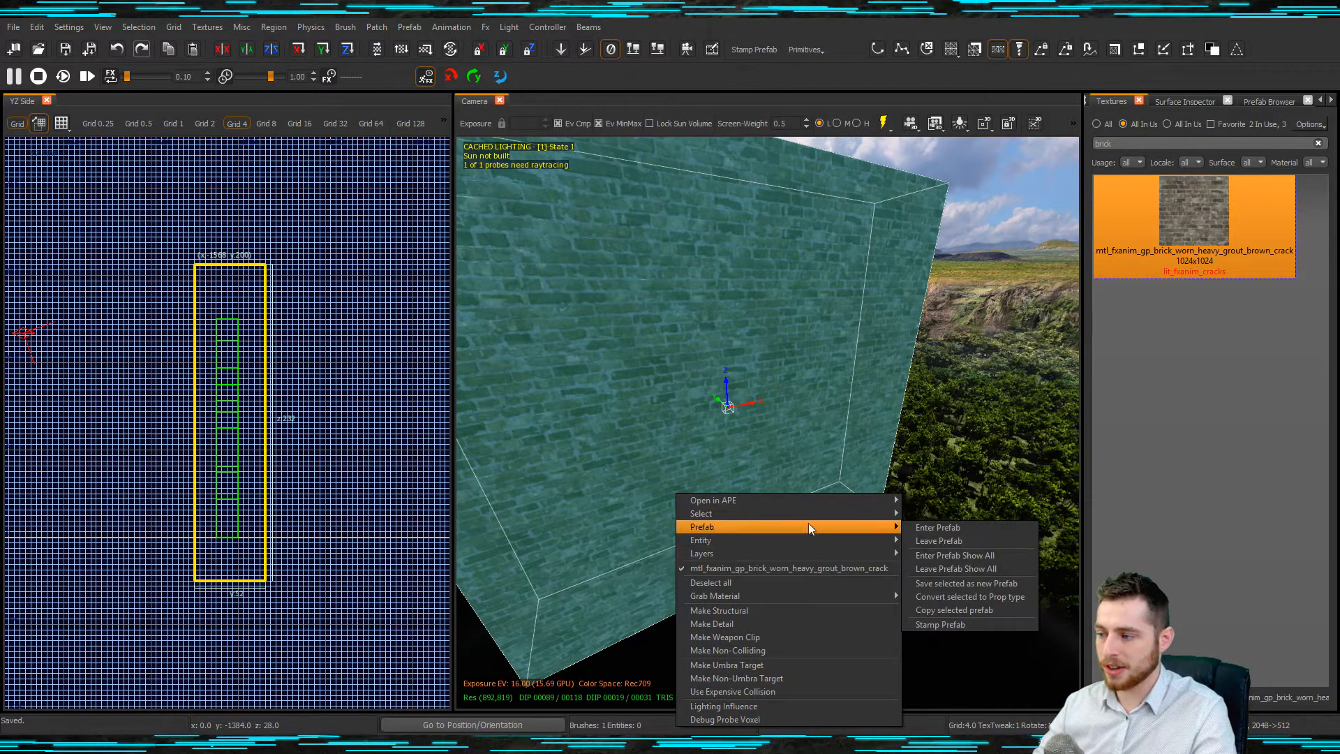
pyautogui.click(944, 553)
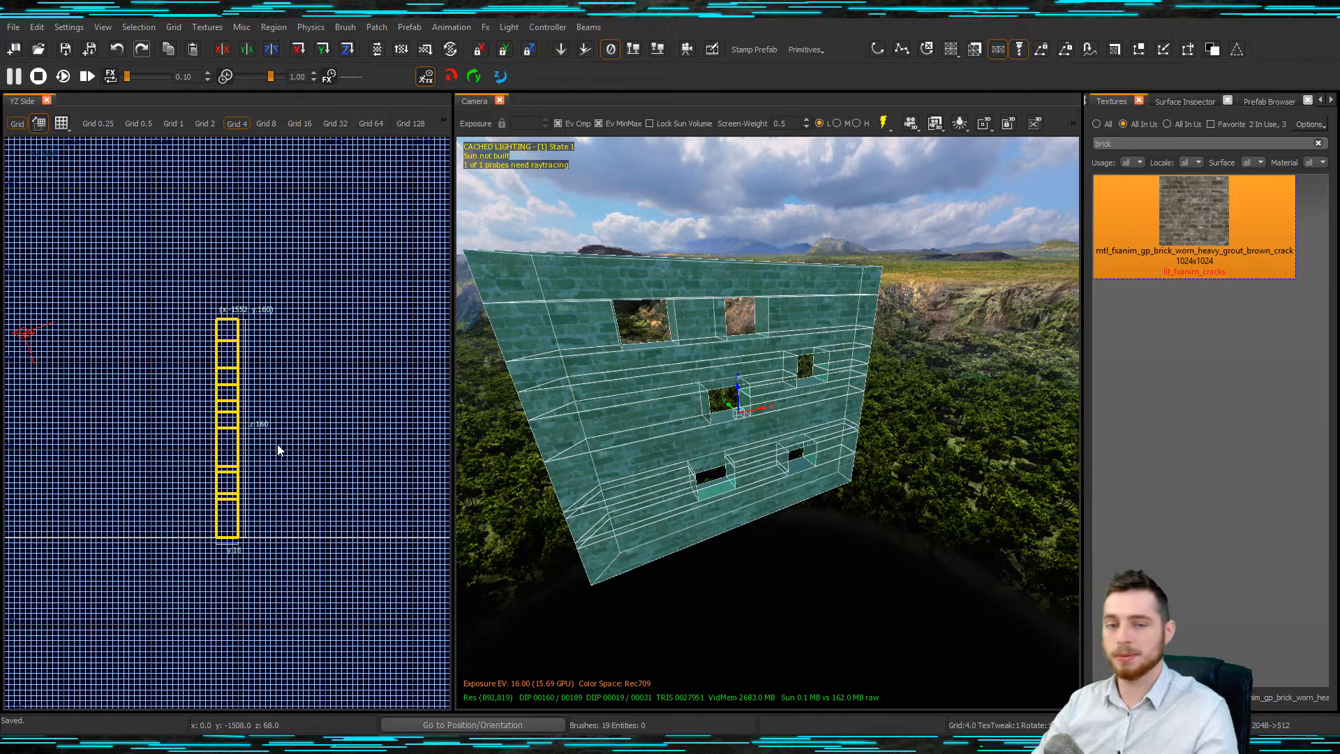
pyautogui.press('Escape')
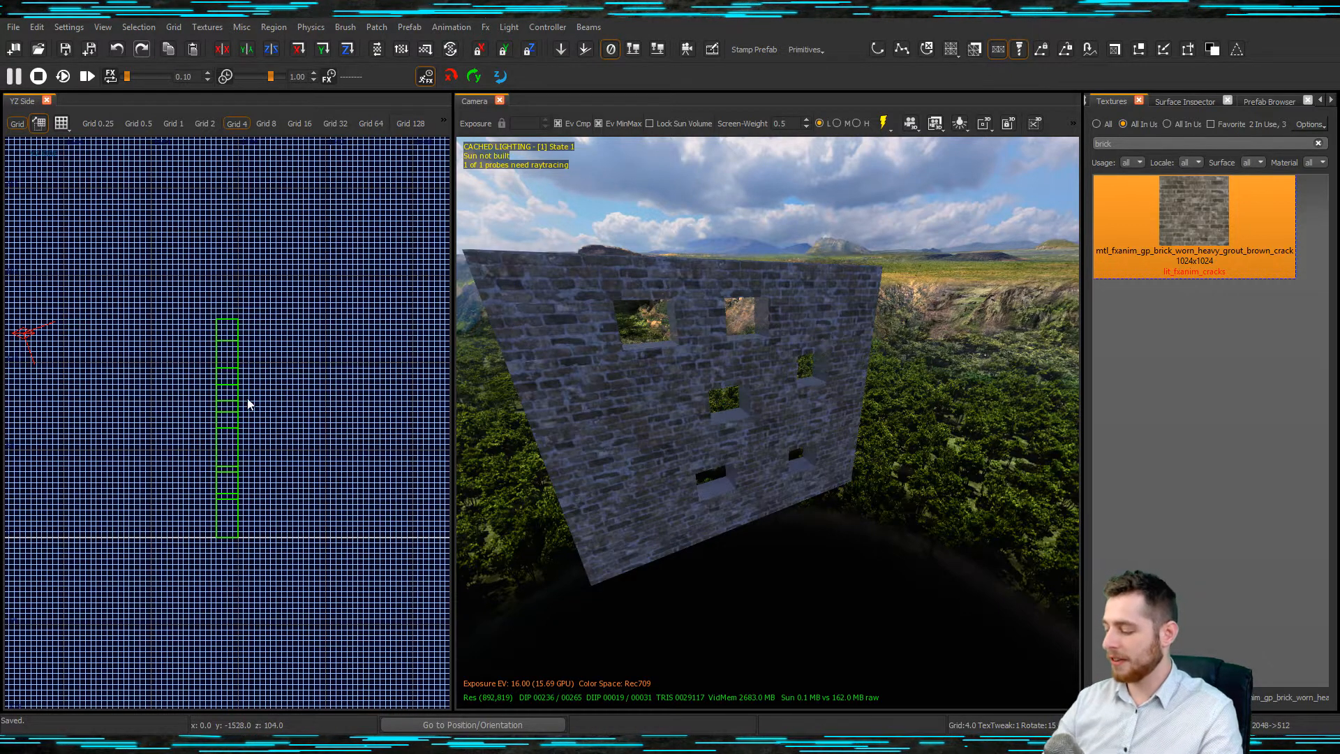
# - Marquee-select all wall pieces in the side view, first in one area and again with several overlapping areas
pyautogui.keyDown('alt'); pyautogui.keyDown('shift'); pyautogui.moveTo(178, 290); pyautogui.dragTo(272, 564); pyautogui.keyUp('shift'); pyautogui.keyUp('alt')
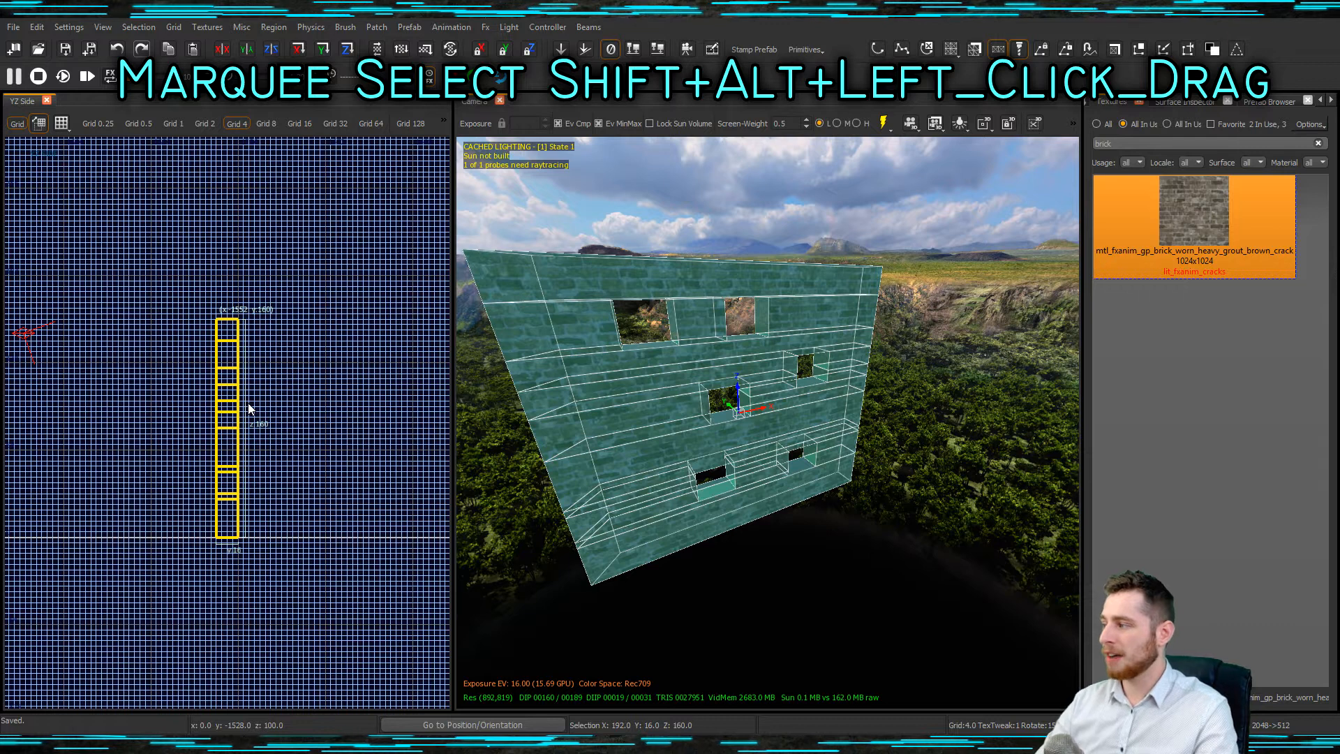
pyautogui.press('Escape')
pyautogui.keyDown('alt'); pyautogui.keyDown('shift'); pyautogui.moveTo(207, 403); pyautogui.dragTo(253, 498); pyautogui.keyUp('shift'); pyautogui.keyUp('alt')
pyautogui.keyDown('alt'); pyautogui.keyDown('shift'); pyautogui.moveTo(193, 291); pyautogui.dragTo(283, 429); pyautogui.keyUp('shift'); pyautogui.keyUp('alt')
pyautogui.keyDown('alt'); pyautogui.keyDown('shift'); pyautogui.moveTo(173, 462); pyautogui.dragTo(271, 582); pyautogui.keyUp('shift'); pyautogui.keyUp('alt')
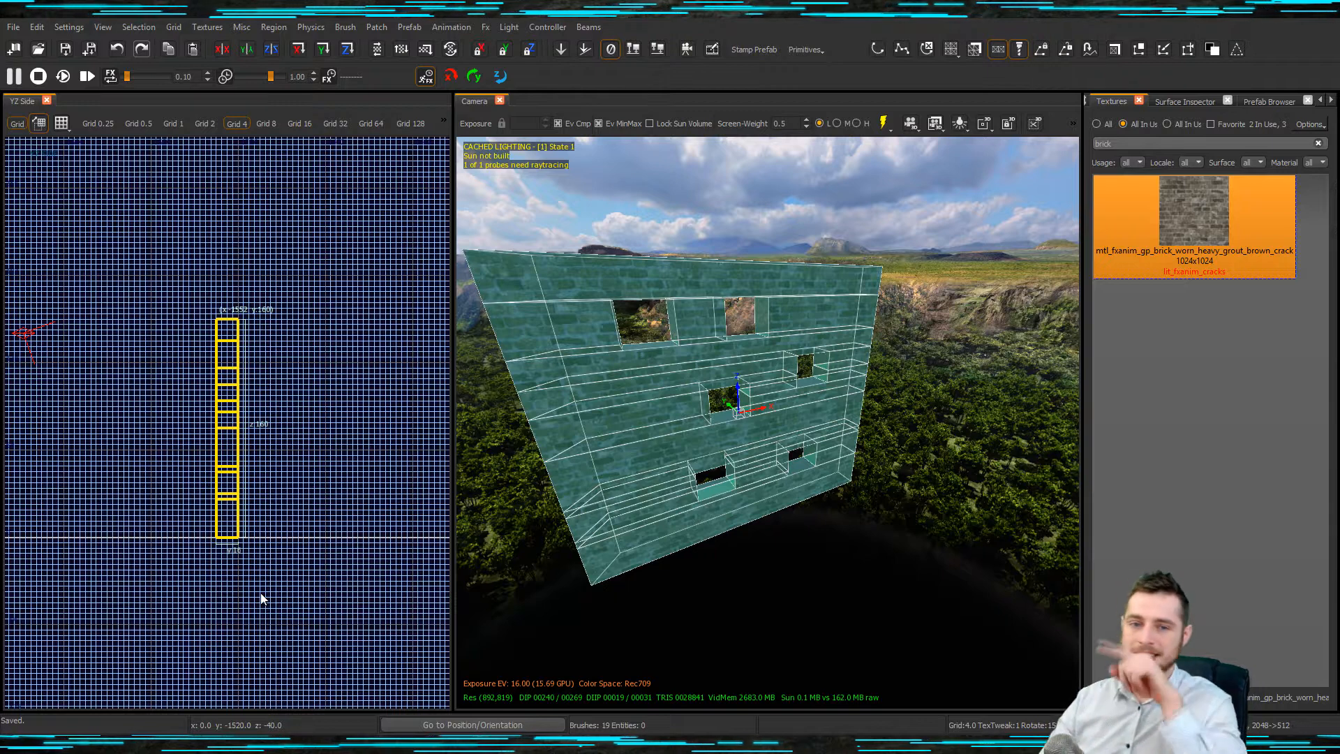
pyautogui.moveTo(165, 290)
pyautogui.keyDown('alt'); pyautogui.keyDown('shift'); pyautogui.mouseDown()
pyautogui.moveTo(258, 440)
pyautogui.moveTo(353, 503)
pyautogui.moveTo(395, 562)
pyautogui.moveTo(371, 548)
pyautogui.moveTo(349, 567)
pyautogui.moveTo(324, 503)
pyautogui.moveTo(294, 522)
pyautogui.moveTo(292, 392)
pyautogui.moveTo(295, 404)
pyautogui.mouseUp(); pyautogui.keyUp('shift'); pyautogui.keyUp('alt')
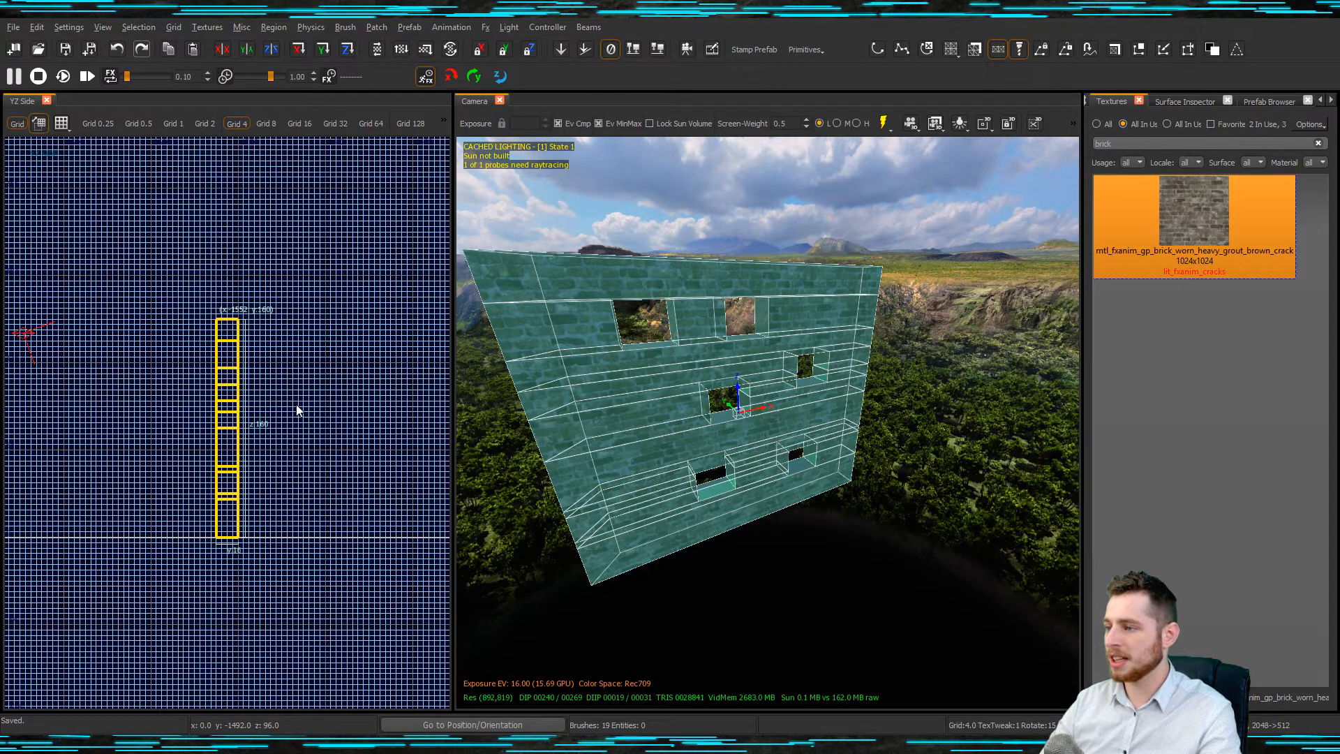
pyautogui.keyDown('alt'); pyautogui.keyDown('shift'); pyautogui.moveTo(146, 356); pyautogui.dragTo(293, 514); pyautogui.keyUp('shift'); pyautogui.keyUp('alt')
pyautogui.keyDown('alt'); pyautogui.keyDown('shift'); pyautogui.moveTo(173, 404); pyautogui.dragTo(277, 587); pyautogui.keyUp('shift'); pyautogui.keyUp('alt')
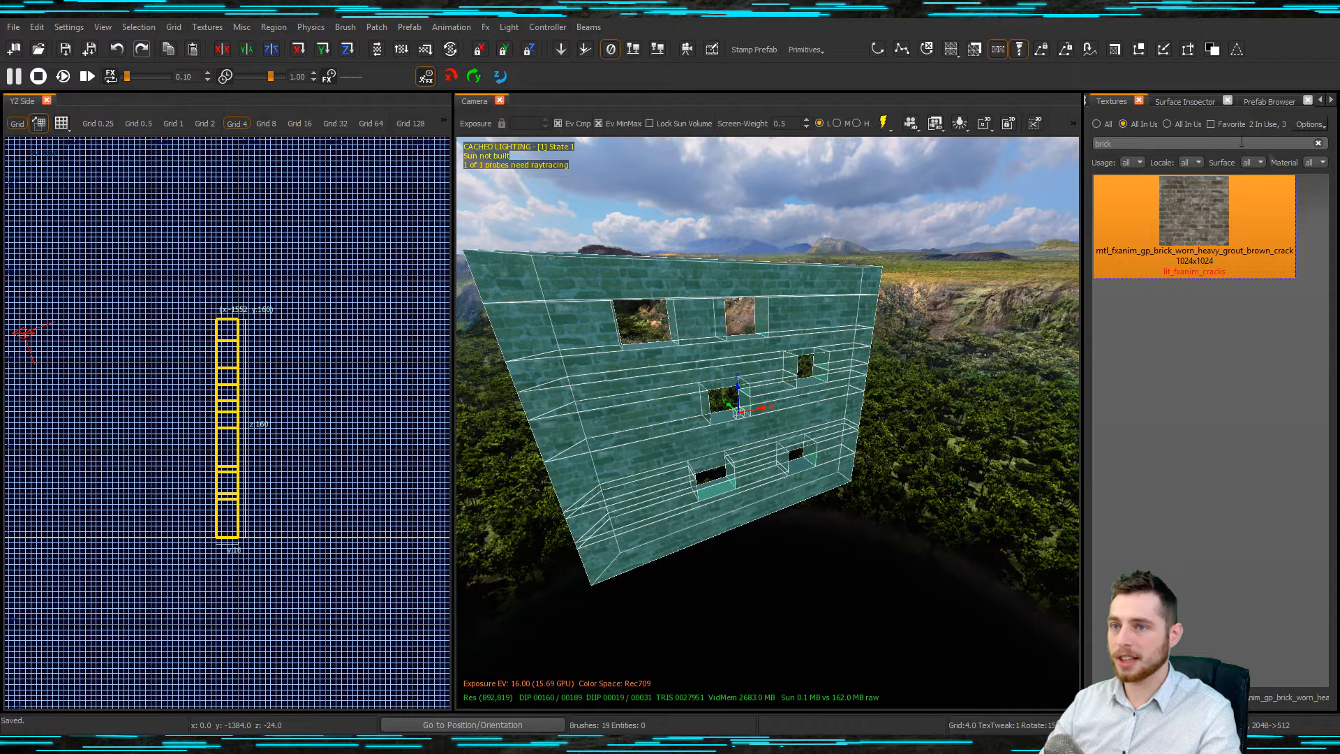
# - Apply the mtl_fxanim_gp_brick_worn_heavy_grout_brown_crack texture to all selected wall pieces and clear the selection
pyautogui.click(1191, 228)
pyautogui.press('Escape')
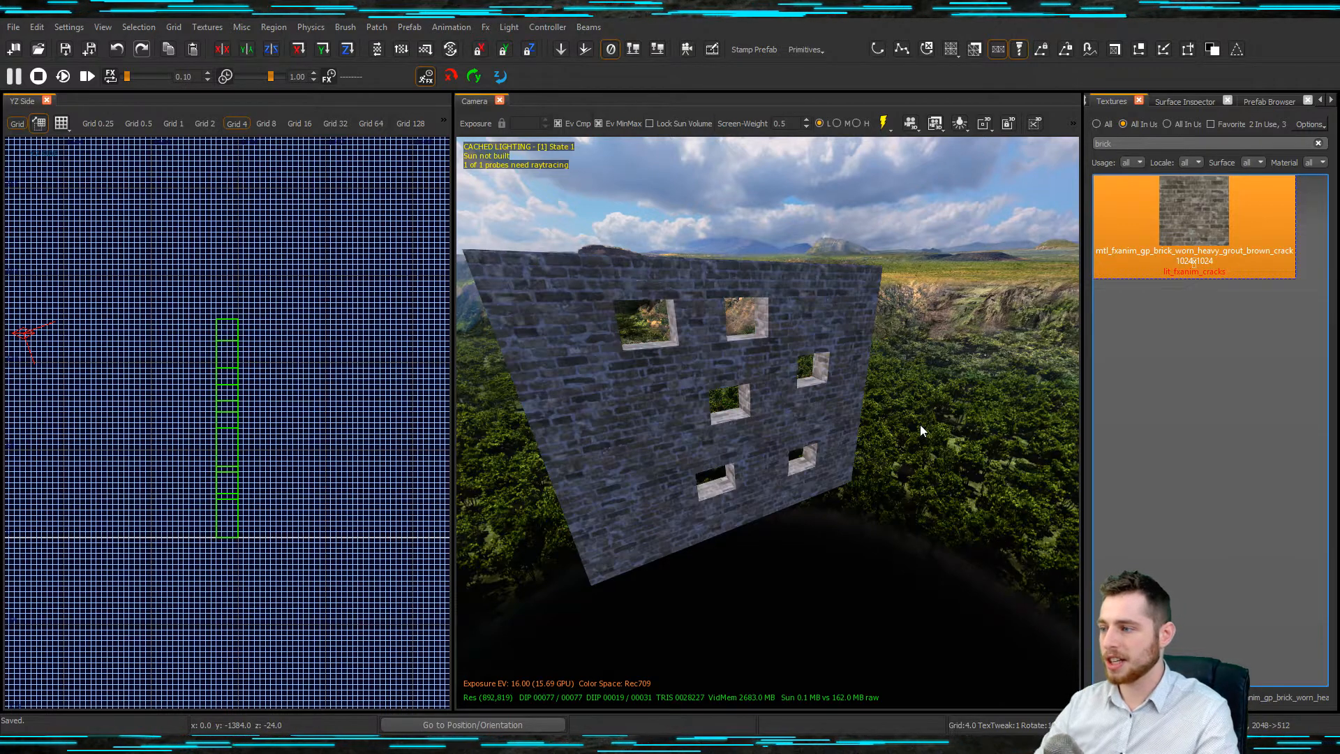
pyautogui.moveTo(802, 445)
pyautogui.mouseDown(button='right')
pyautogui.moveTo(810, 475)
pyautogui.moveTo(817, 447)
pyautogui.moveTo(818, 459)
pyautogui.mouseUp(button='right')
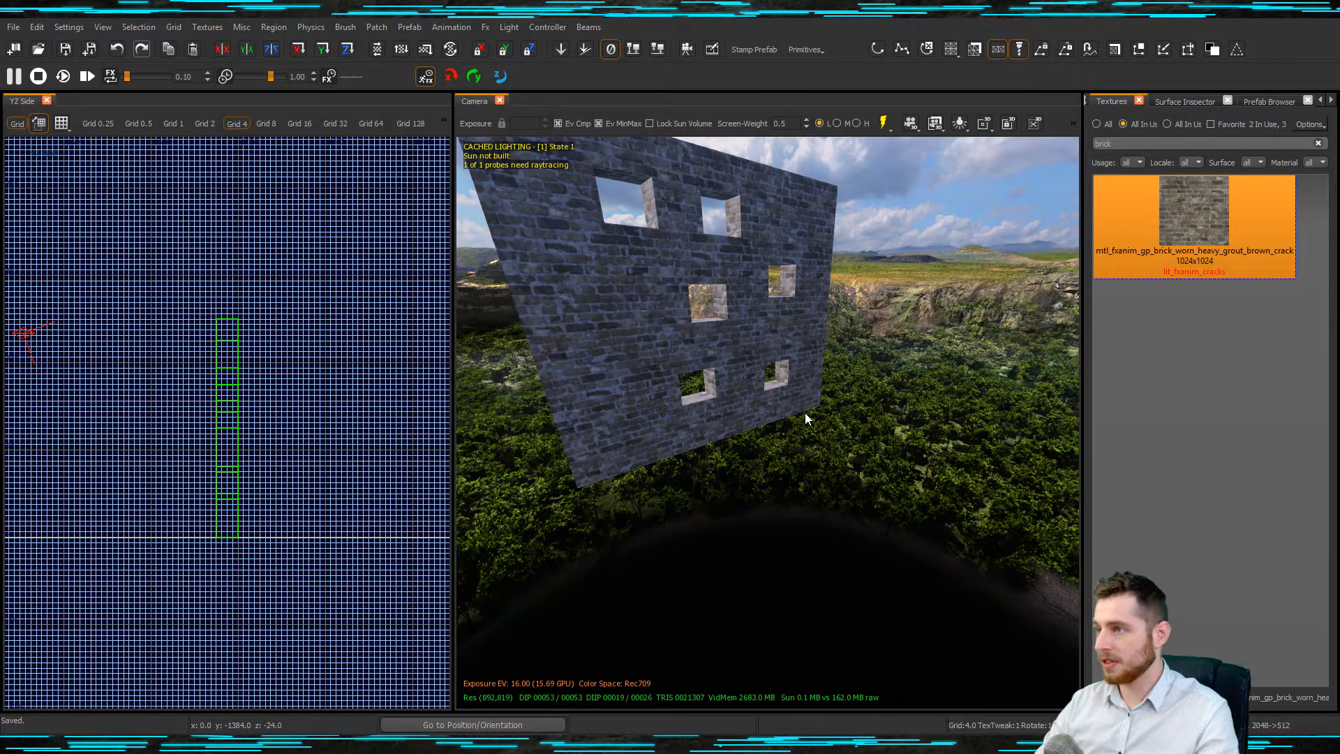
# - Leave the wall prefab to show the whole map and stamp the prefab into it
pyautogui.rightClick(752, 296)
pyautogui.moveTo(824, 329)
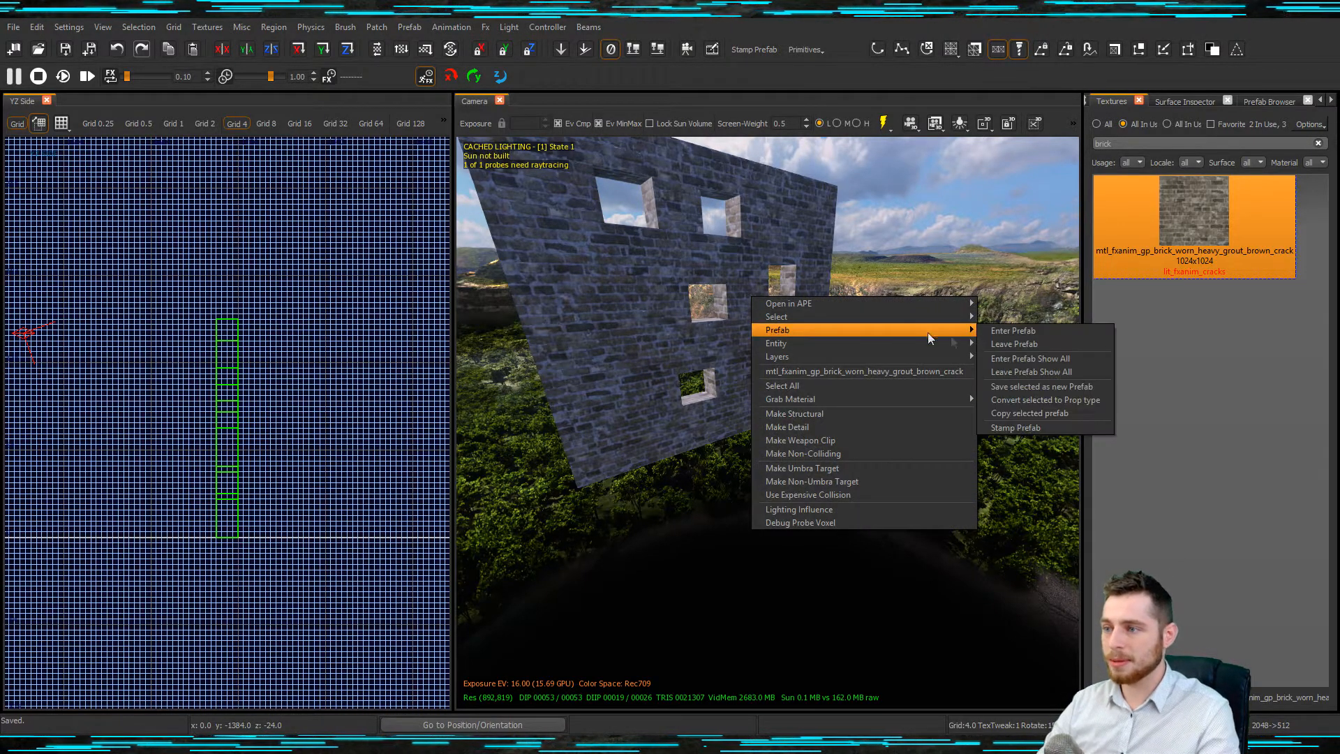
pyautogui.click(1037, 358)
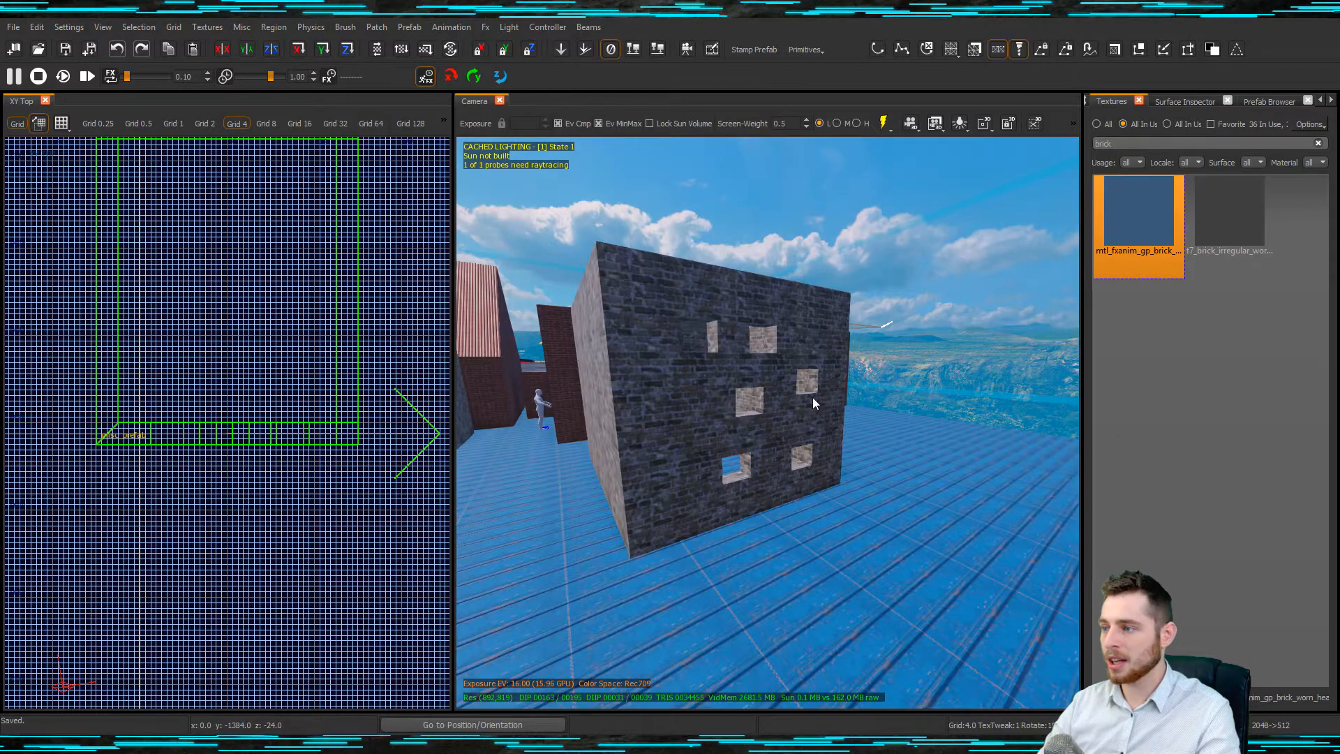
pyautogui.moveTo(758, 447); pyautogui.dragTo(758, 448, button='right')
pyautogui.click(757, 48)
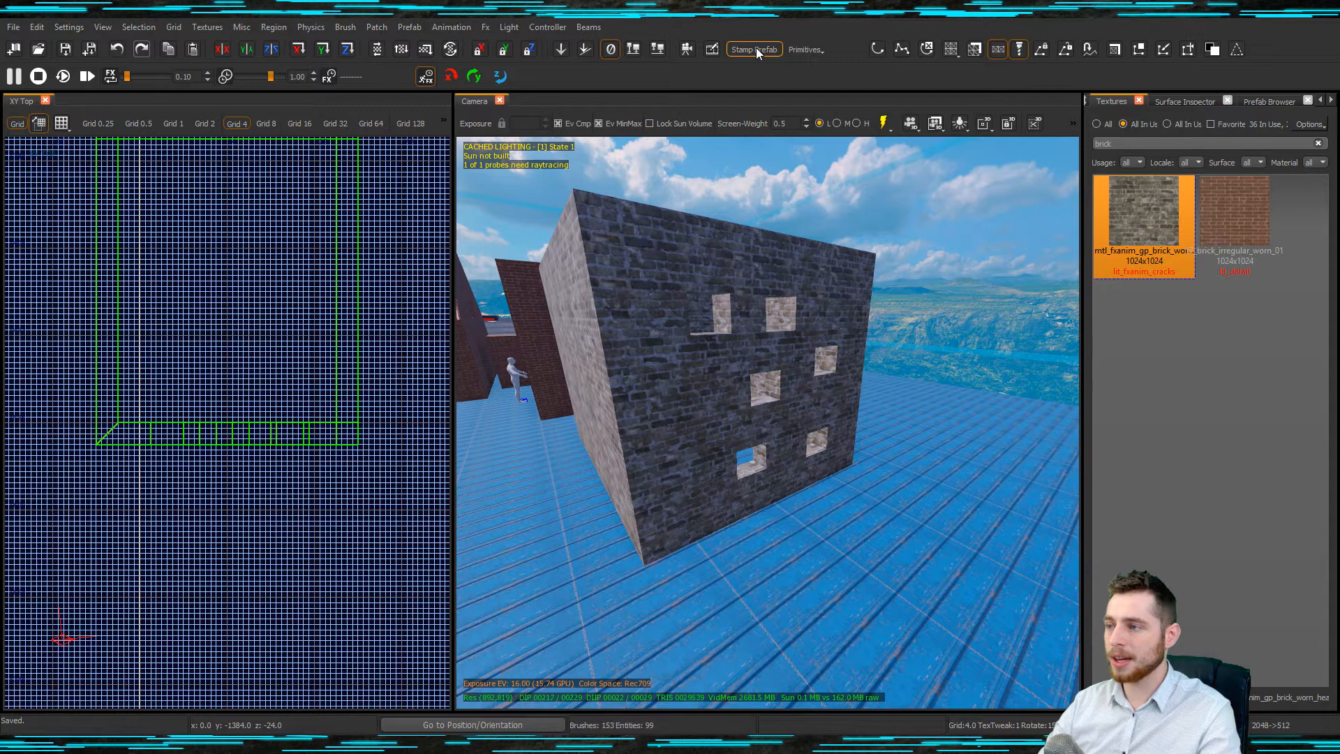
# - Select individual pieces of the stamped wall, look at the Stamp Prefab option, and clear the selection
pyautogui.click(687, 343)
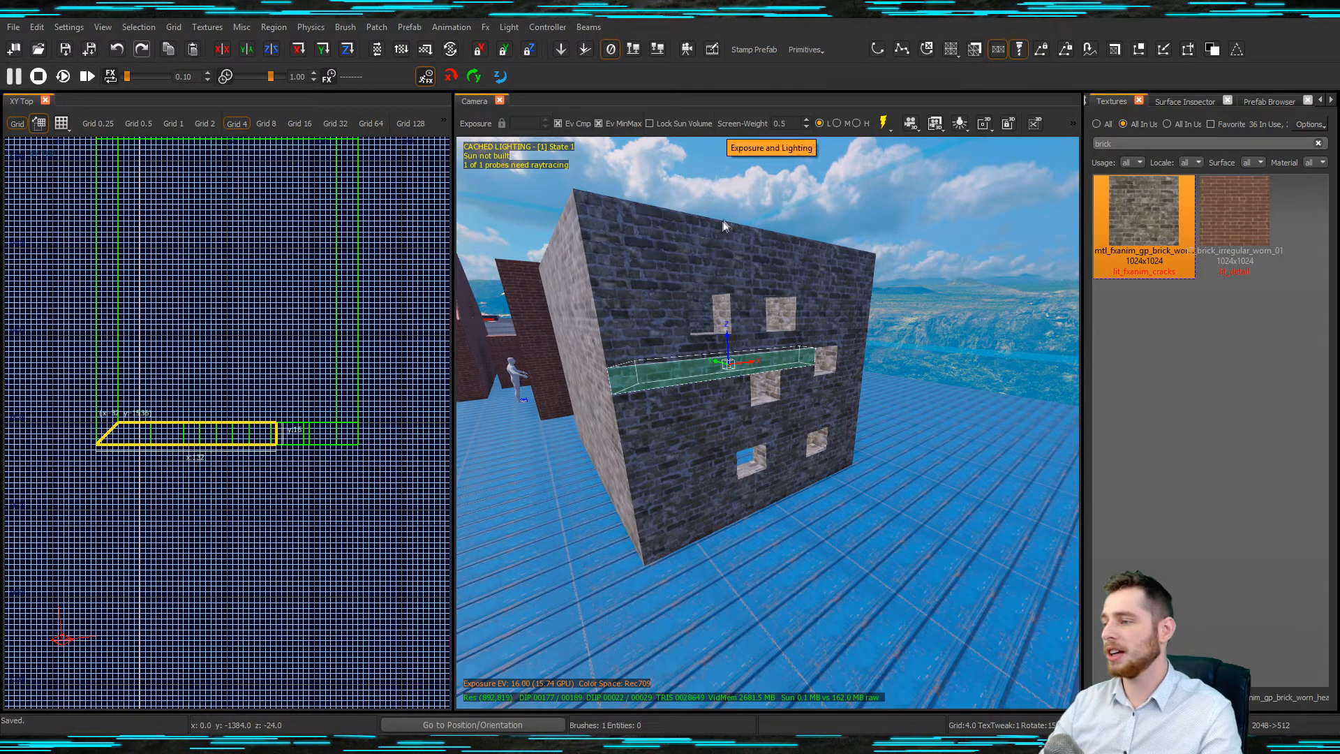
pyautogui.press('Escape')
pyautogui.keyDown('shift'); pyautogui.moveTo(746, 349); pyautogui.dragTo(724, 394); pyautogui.keyUp('shift')
pyautogui.keyDown('shift'); pyautogui.click(727, 421); pyautogui.keyUp('shift')
pyautogui.rightClick(723, 387)
pyautogui.moveTo(903, 419)
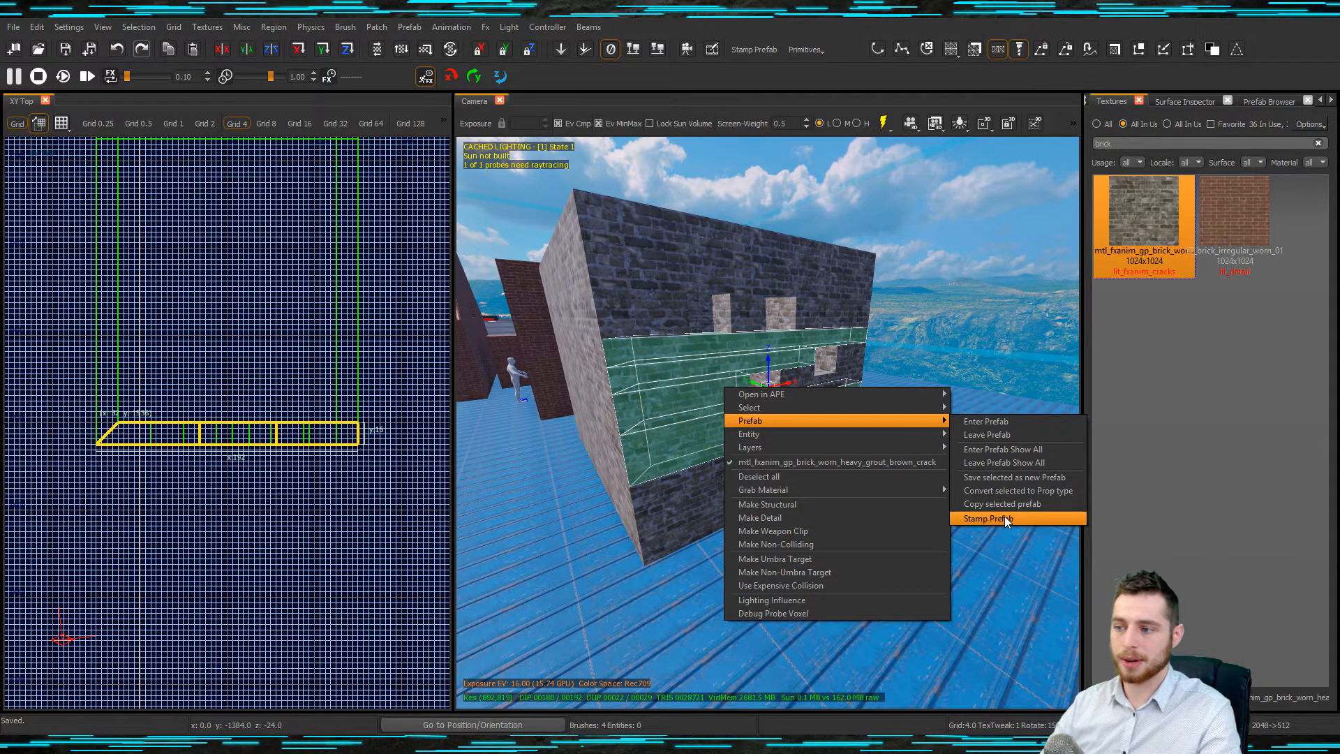
pyautogui.click(724, 343)
pyautogui.press('Escape')
# - In the front view, set a tall brick brush on top of the building with window openings, about 292 units high
pyautogui.moveTo(815, 374); pyautogui.dragTo(684, 398, button='right')
pyautogui.moveTo(900, 397); pyautogui.dragTo(850, 396, button='right')
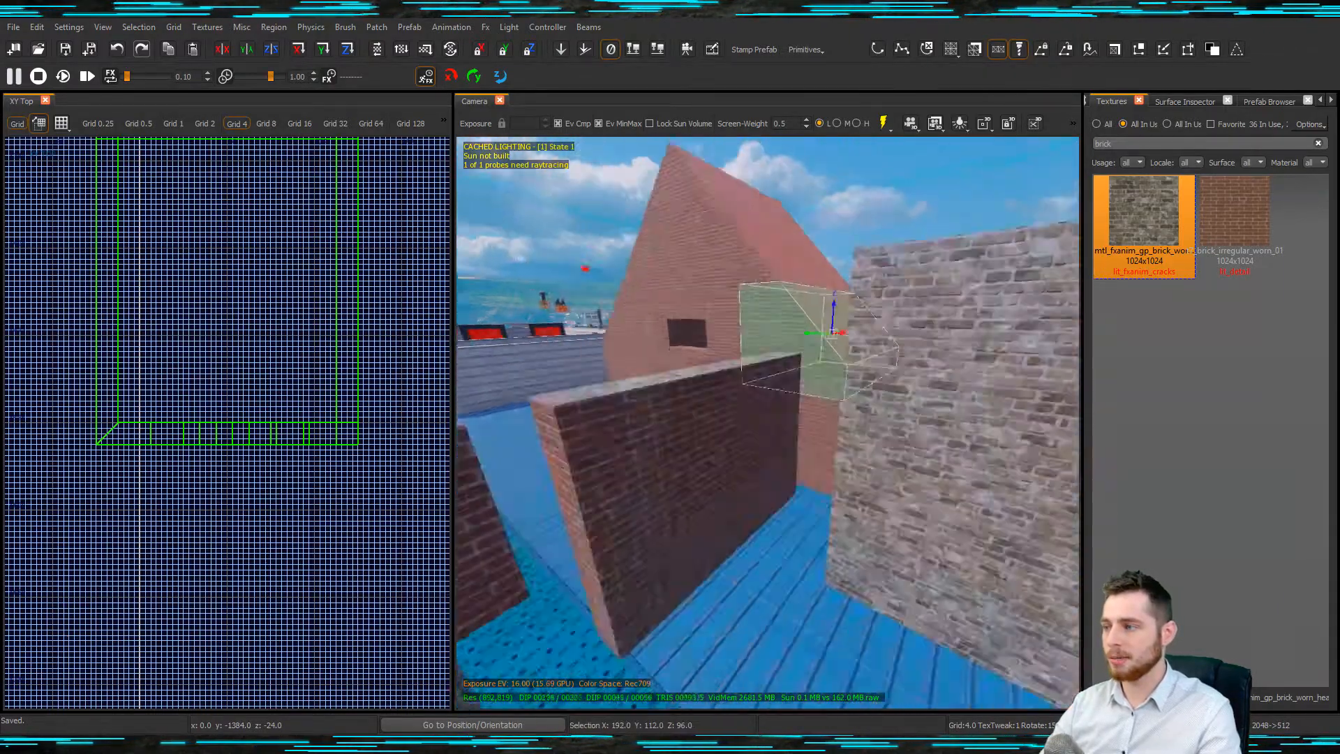
pyautogui.moveTo(850, 391)
pyautogui.mouseDown(button='right')
pyautogui.moveTo(935, 392)
pyautogui.moveTo(824, 391)
pyautogui.moveTo(846, 389)
pyautogui.mouseUp(button='right')
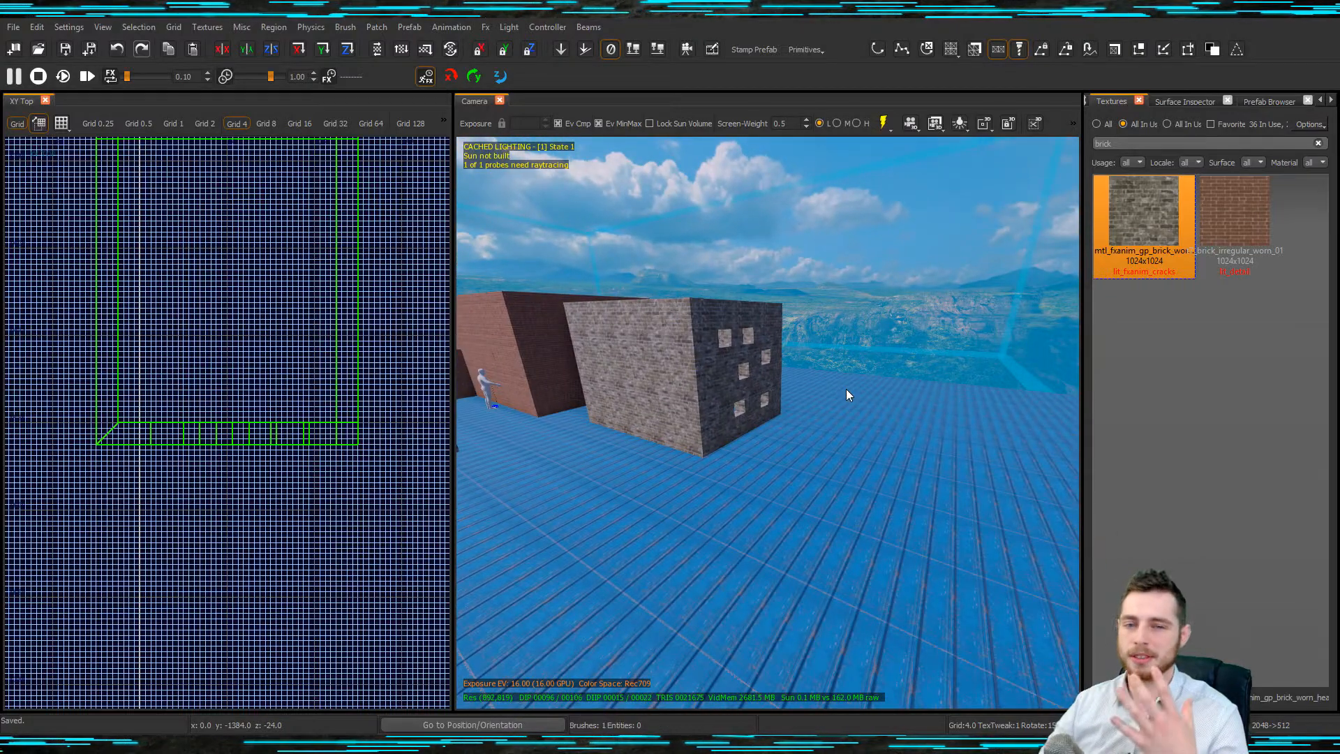
pyautogui.moveTo(846, 390); pyautogui.dragTo(748, 337, button='right')
pyautogui.keyDown('shift'); pyautogui.click(772, 383); pyautogui.keyUp('shift')
pyautogui.scroll(-7, 236, 413)
pyautogui.hotkey('ctrl', 'Tab')
pyautogui.moveTo(235, 397); pyautogui.dragTo(237, 318)
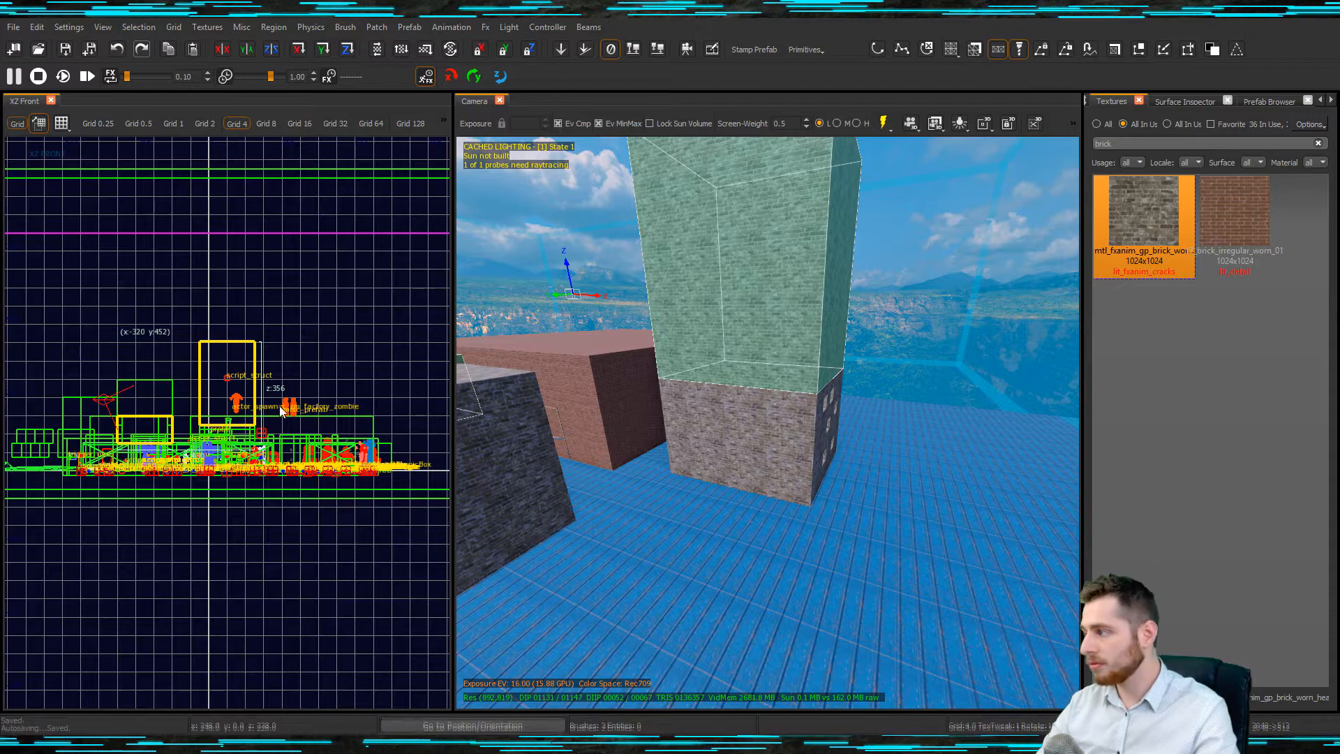
pyautogui.hotkey('ctrl', 'c')
pyautogui.hotkey('ctrl', 'v')
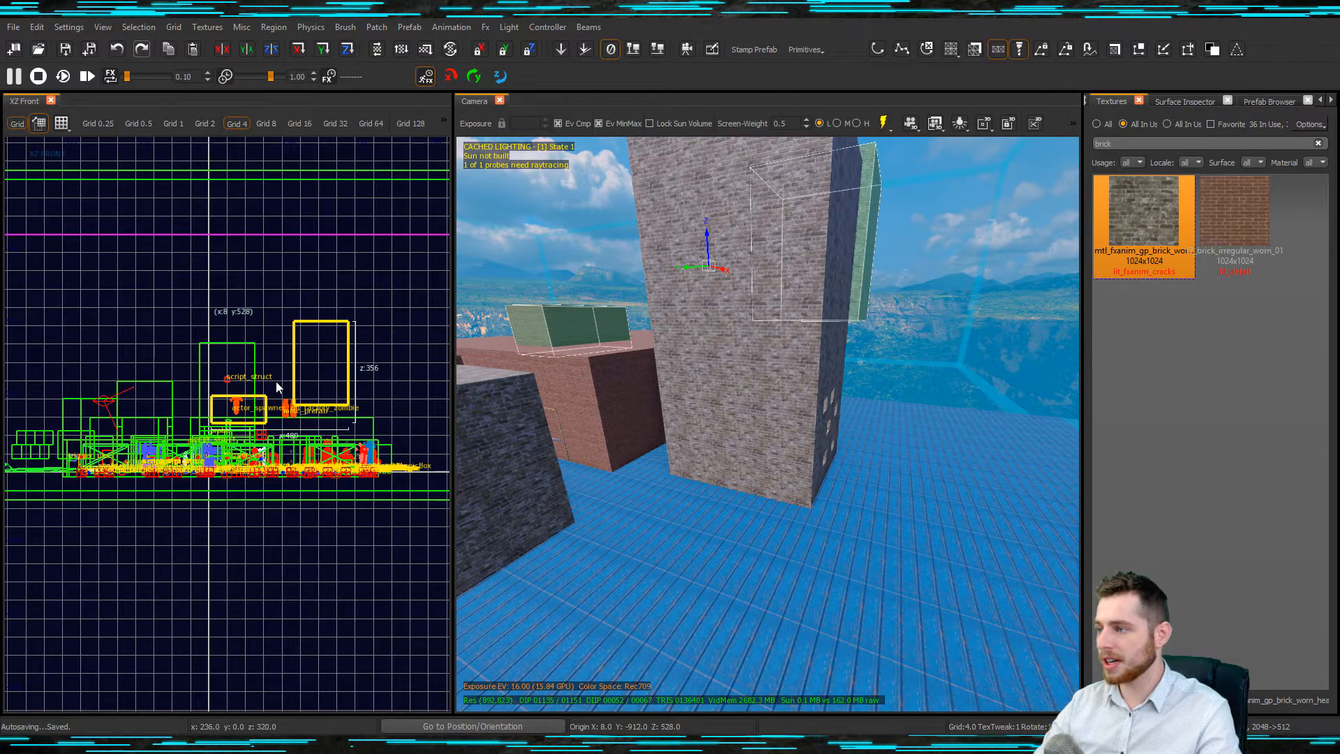
pyautogui.hotkey('ctrl', 'z')
pyautogui.press('Escape')
# - Stretch the tall brush above the building to about 440 units high
pyautogui.keyDown('shift'); pyautogui.click(752, 337); pyautogui.keyUp('shift')
pyautogui.moveTo(752, 337)
pyautogui.mouseDown(button='right')
pyautogui.moveTo(747, 279)
pyautogui.moveTo(758, 318)
pyautogui.mouseUp(button='right')
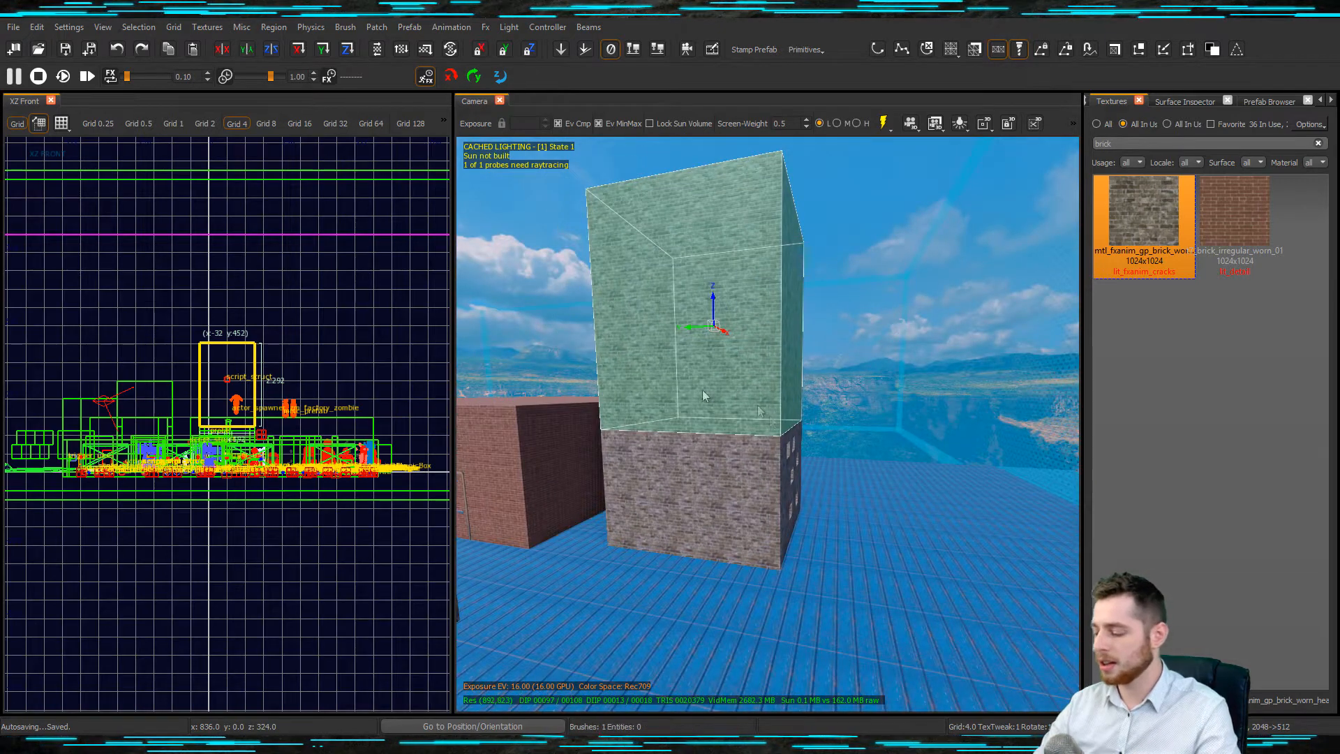
pyautogui.moveTo(241, 311); pyautogui.dragTo(239, 278)
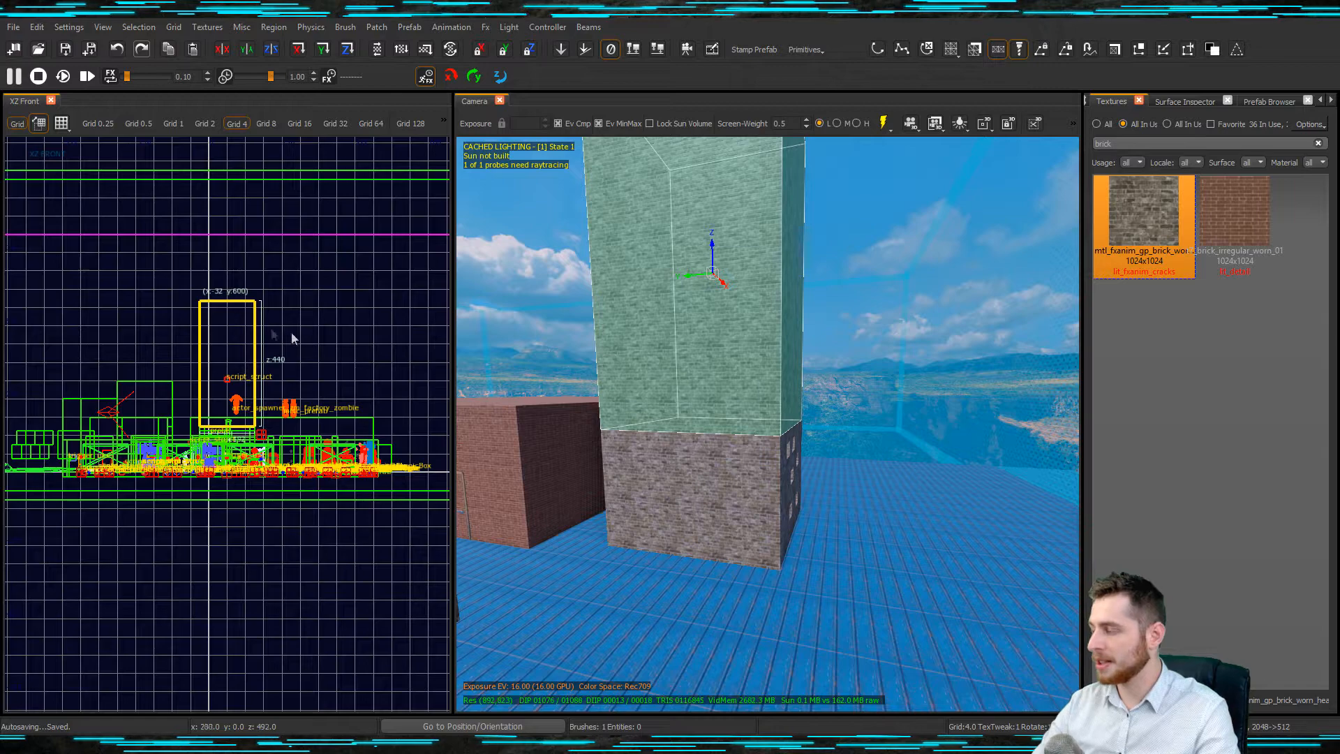
# - Clone the tall brush, rotate the copy 45 degrees in the front view and shift it about 44 units toward negative X
pyautogui.press('space')
pyautogui.press('r')
pyautogui.moveTo(364, 366)
pyautogui.mouseDown()
pyautogui.moveTo(355, 347)
pyautogui.moveTo(367, 342)
pyautogui.mouseUp()
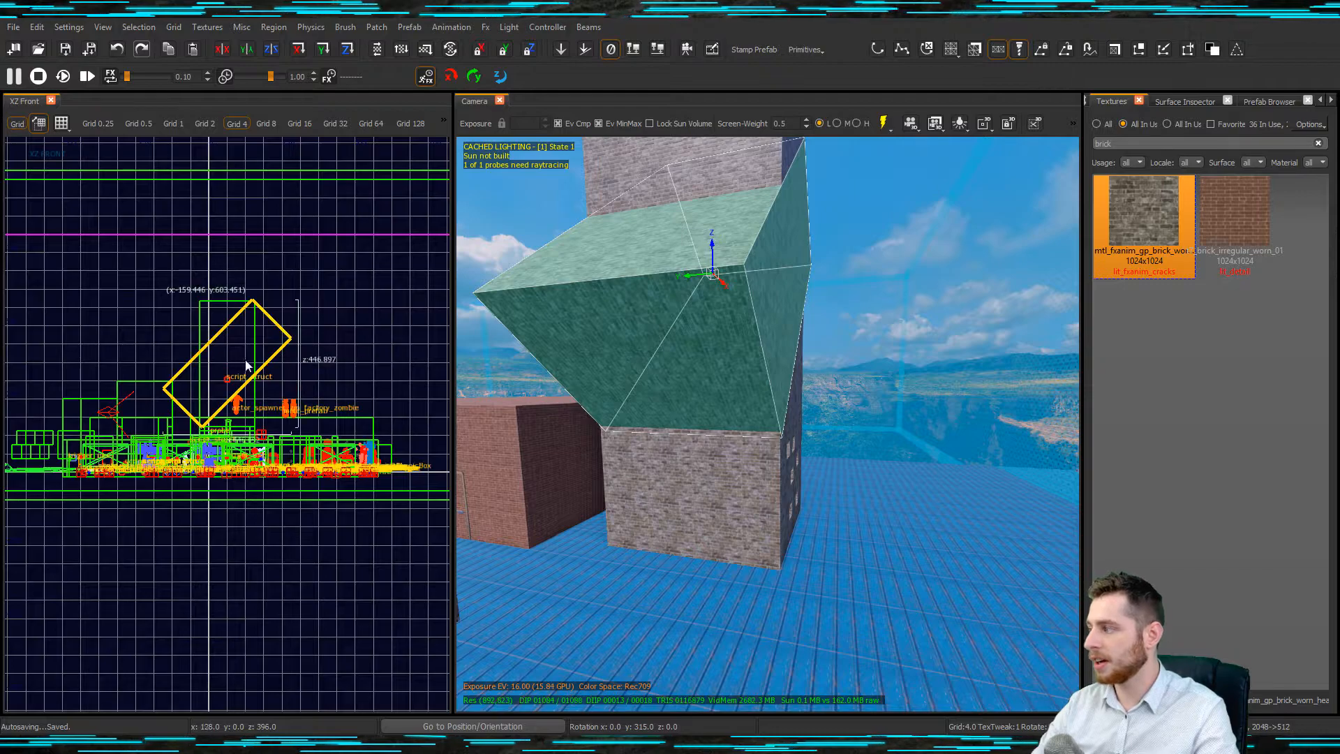
pyautogui.scroll(5, 190, 382)
pyautogui.moveTo(286, 411); pyautogui.dragTo(249, 416)
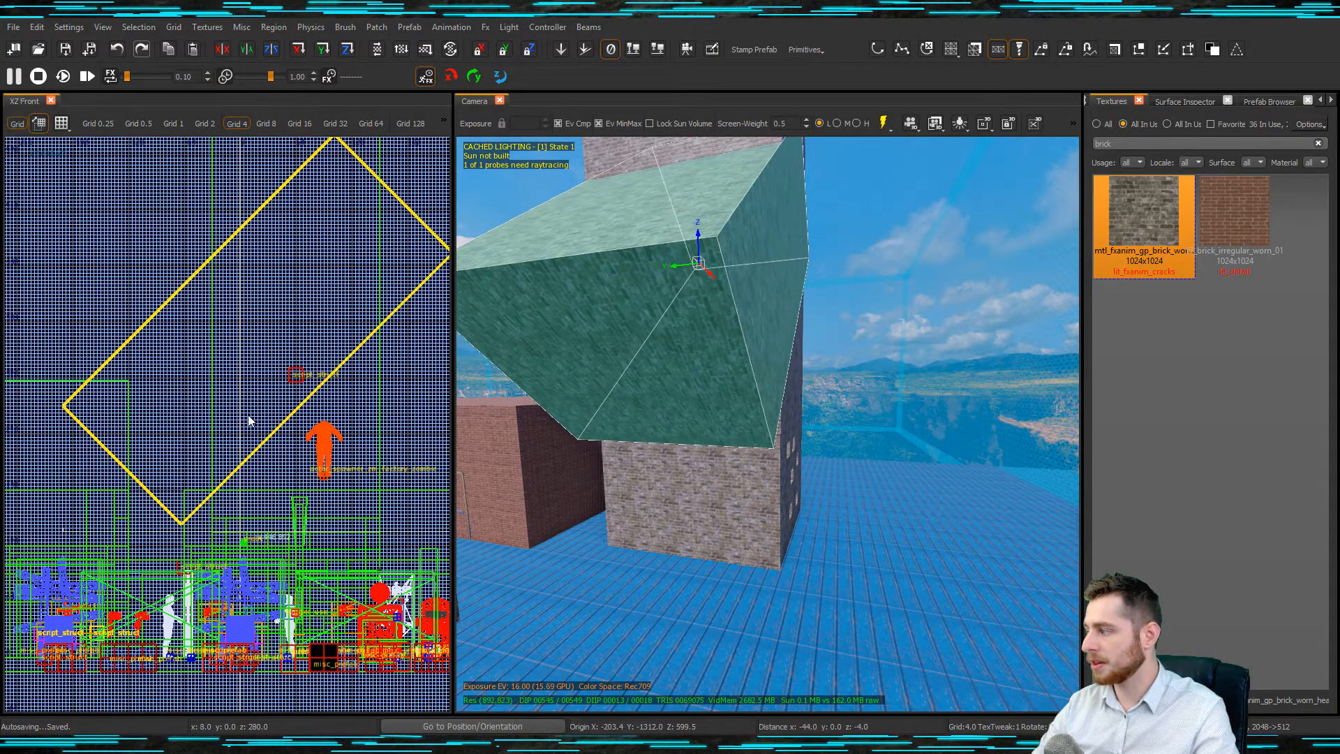
# - Mirror a clone of the rotated brush along X and position it so the two cutters cross over the tall brush
pyautogui.scroll(-2, 248, 421)
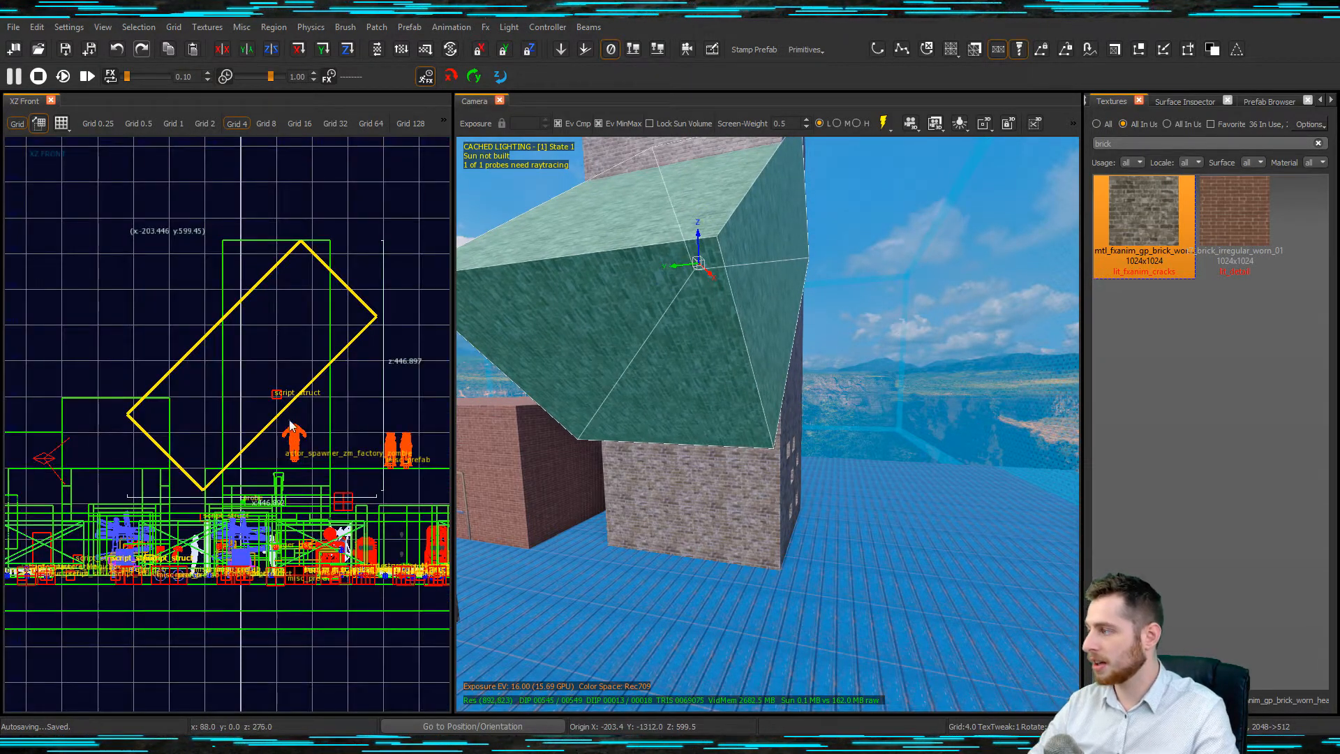
pyautogui.press('space')
pyautogui.moveTo(245, 384); pyautogui.dragTo(320, 382)
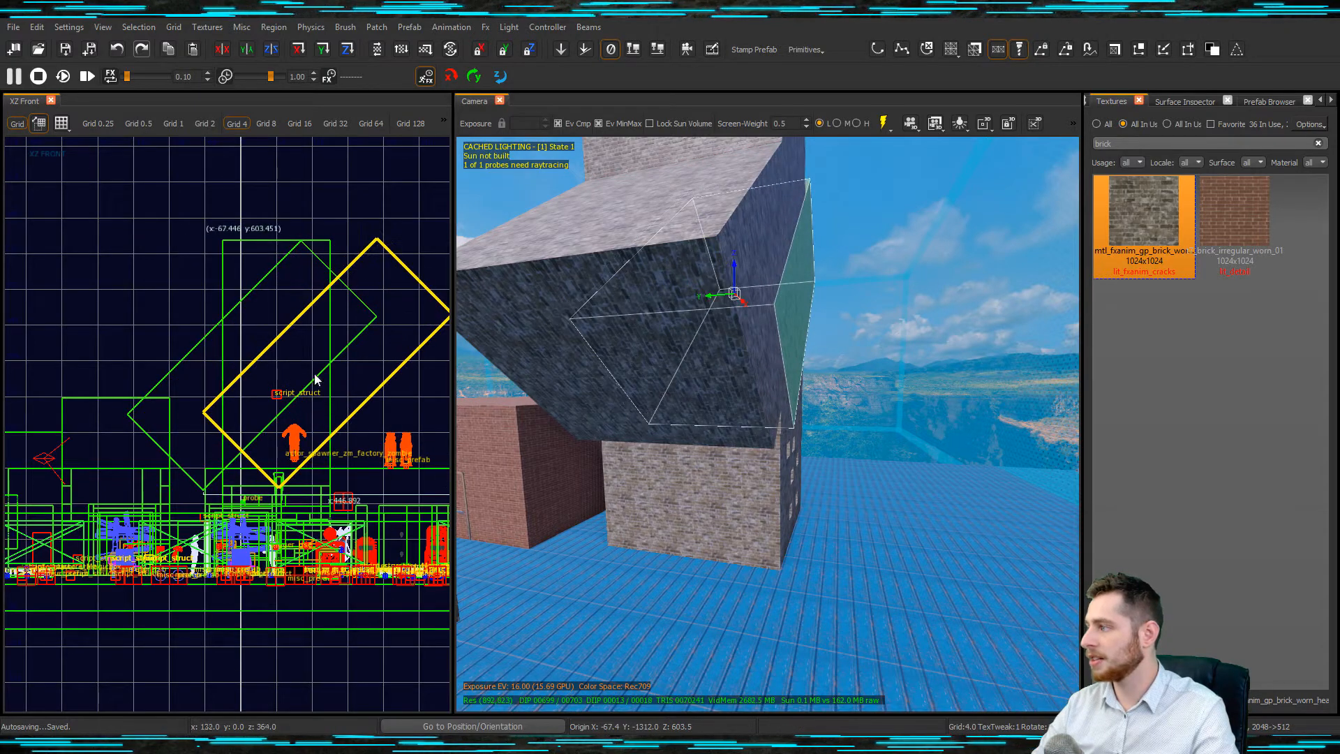
pyautogui.click(223, 50)
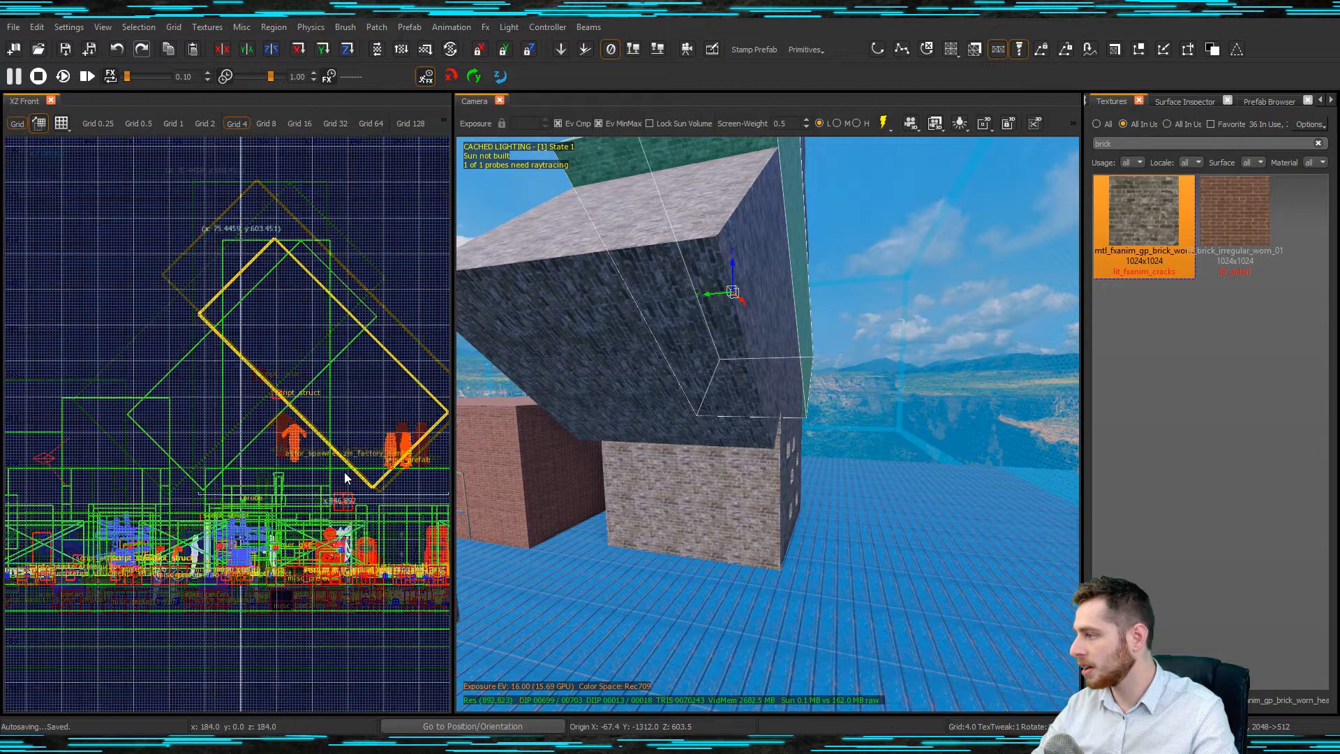
pyautogui.scroll(1, 345, 472)
pyautogui.moveTo(393, 447); pyautogui.dragTo(360, 451)
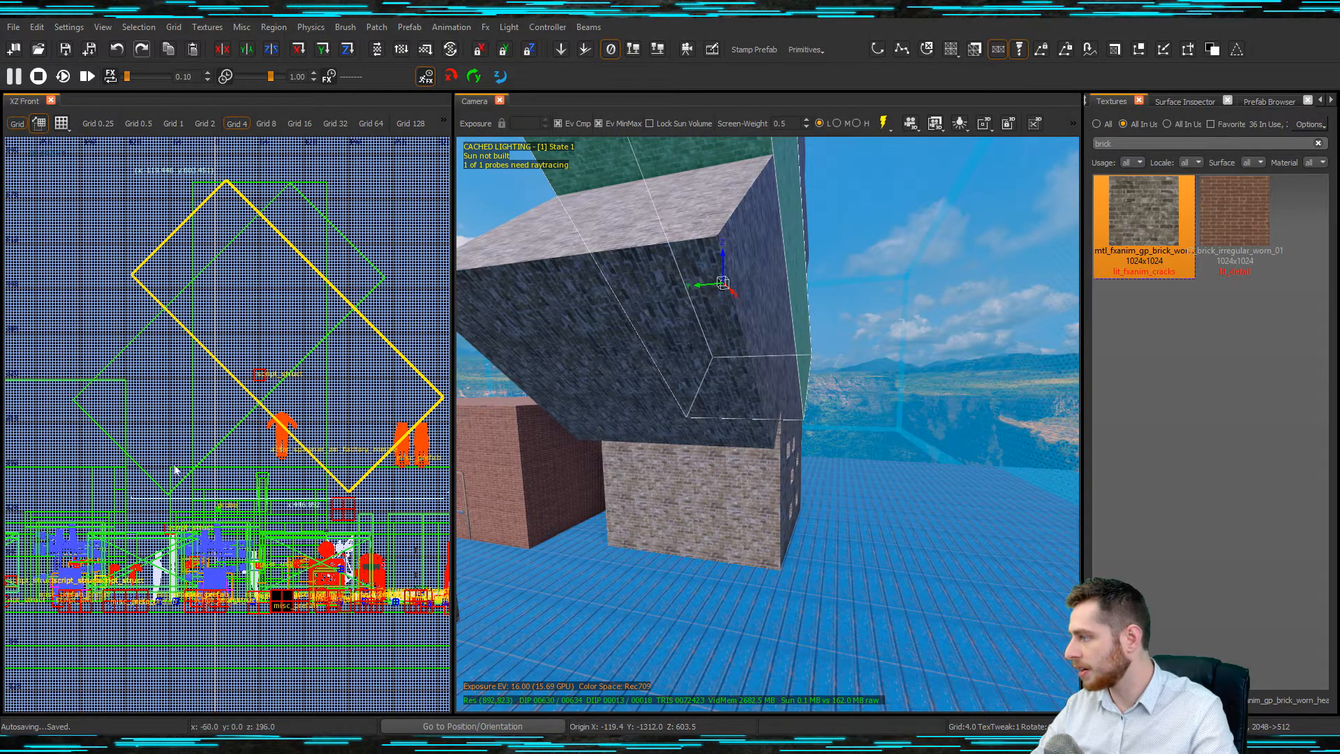
# - Try to subtract the two crossing cutters from the tall brush with CSG Subtract in the full map
pyautogui.moveTo(793, 397); pyautogui.dragTo(623, 442, button='right')
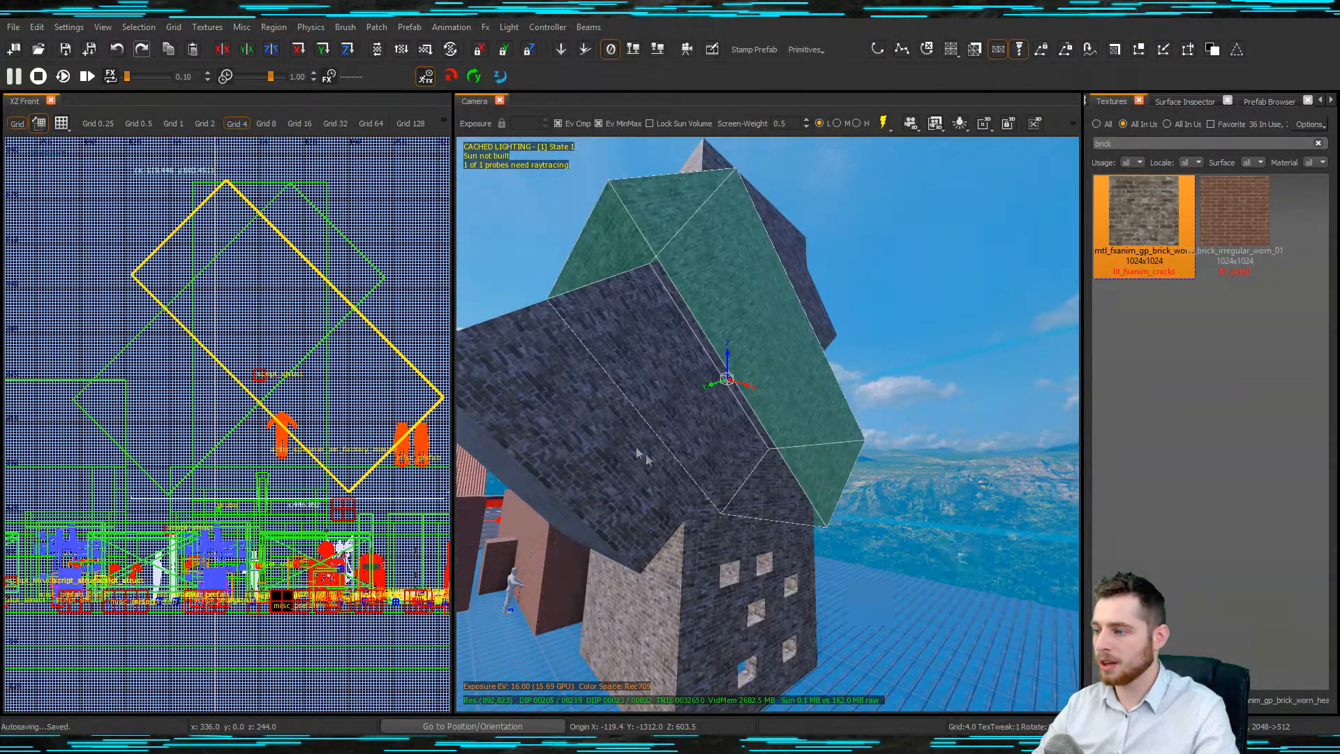
pyautogui.keyDown('shift'); pyautogui.click(574, 475); pyautogui.keyUp('shift')
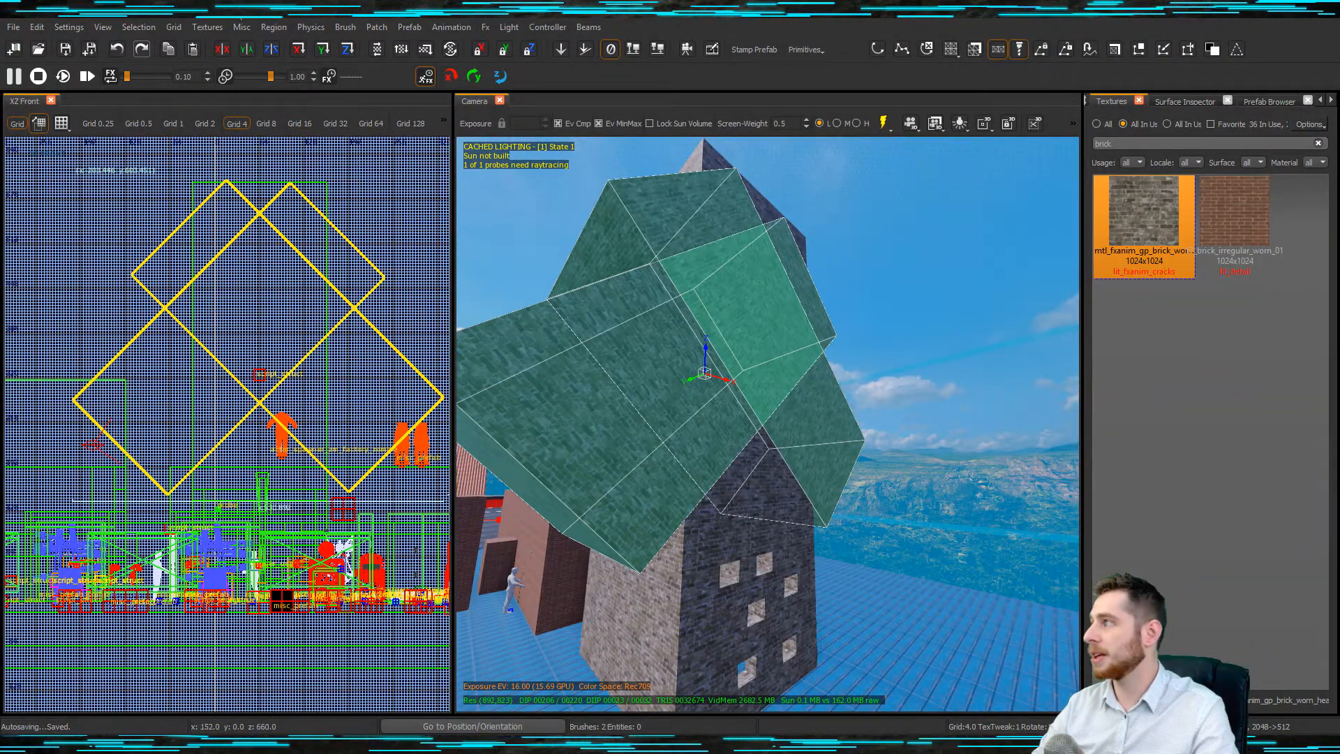
pyautogui.click(138, 26)
pyautogui.moveTo(206, 265)
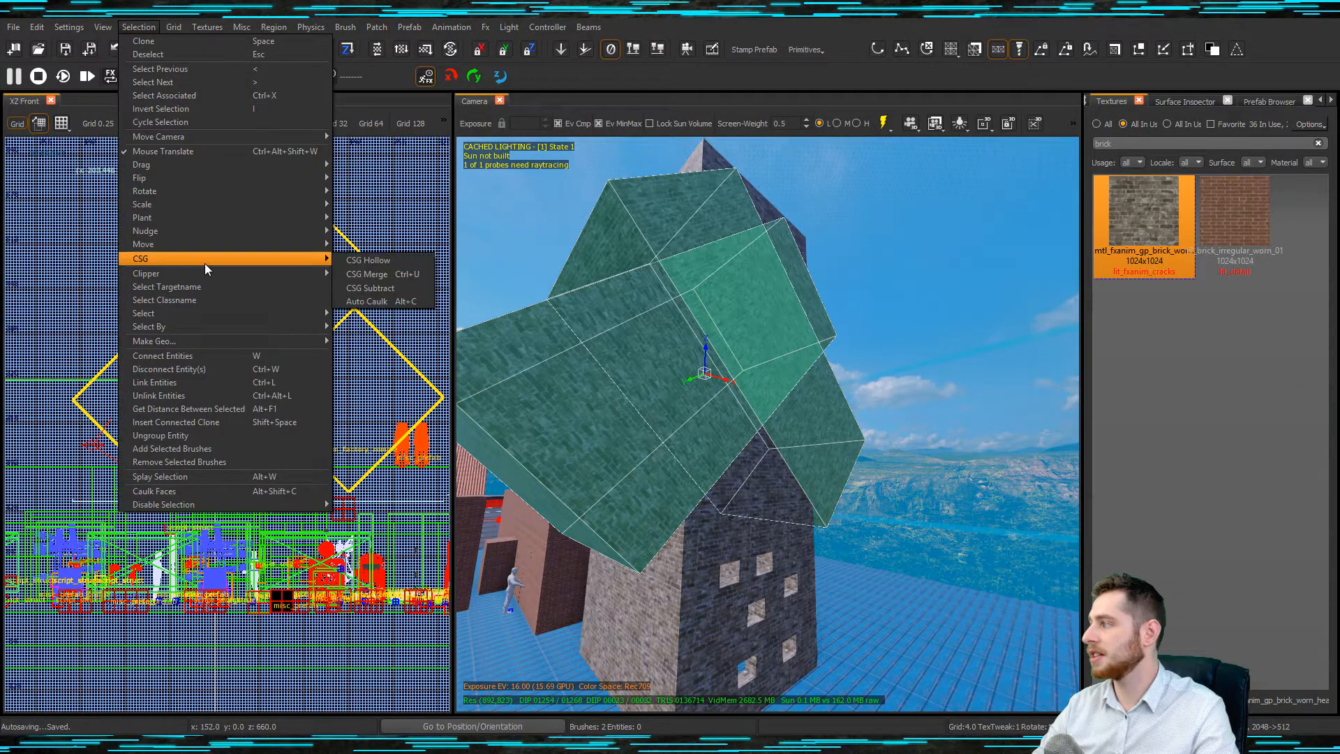
pyautogui.click(379, 288)
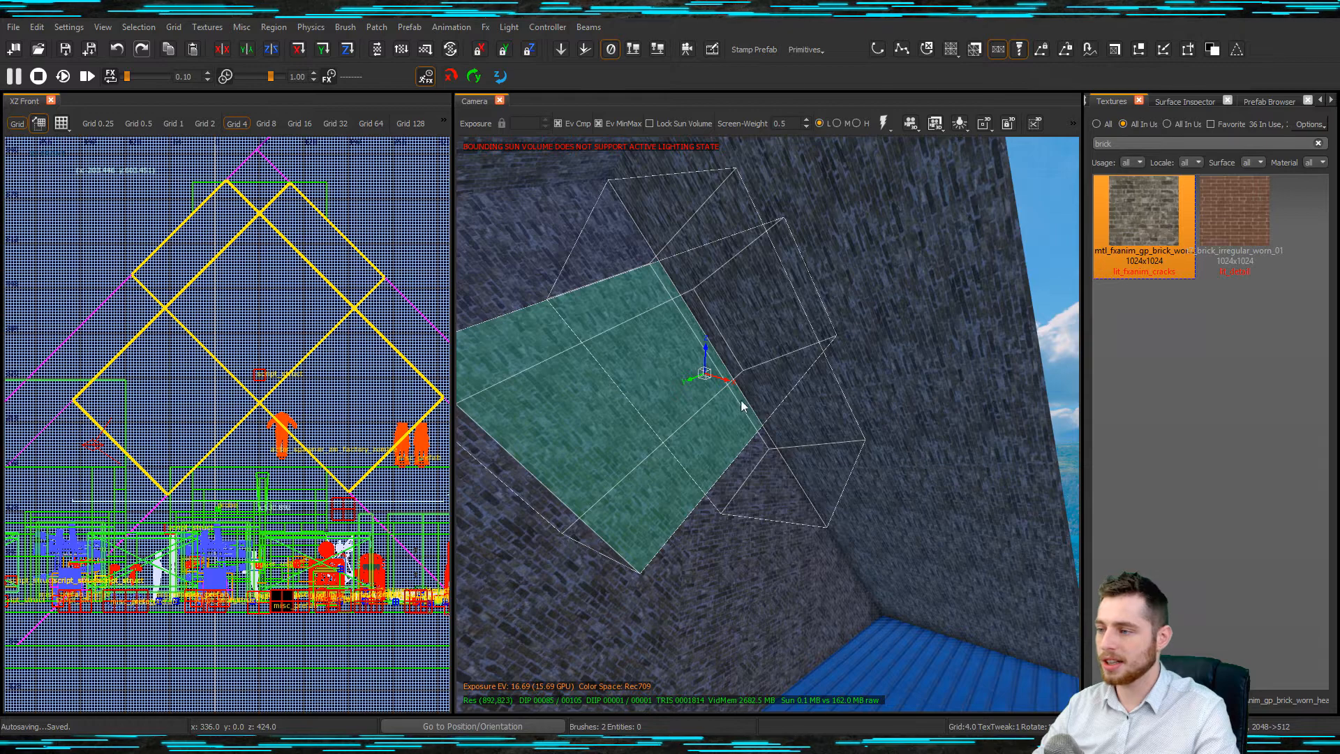
pyautogui.moveTo(924, 503); pyautogui.dragTo(805, 479, button='right')
pyautogui.hotkey('ctrl', 'z')
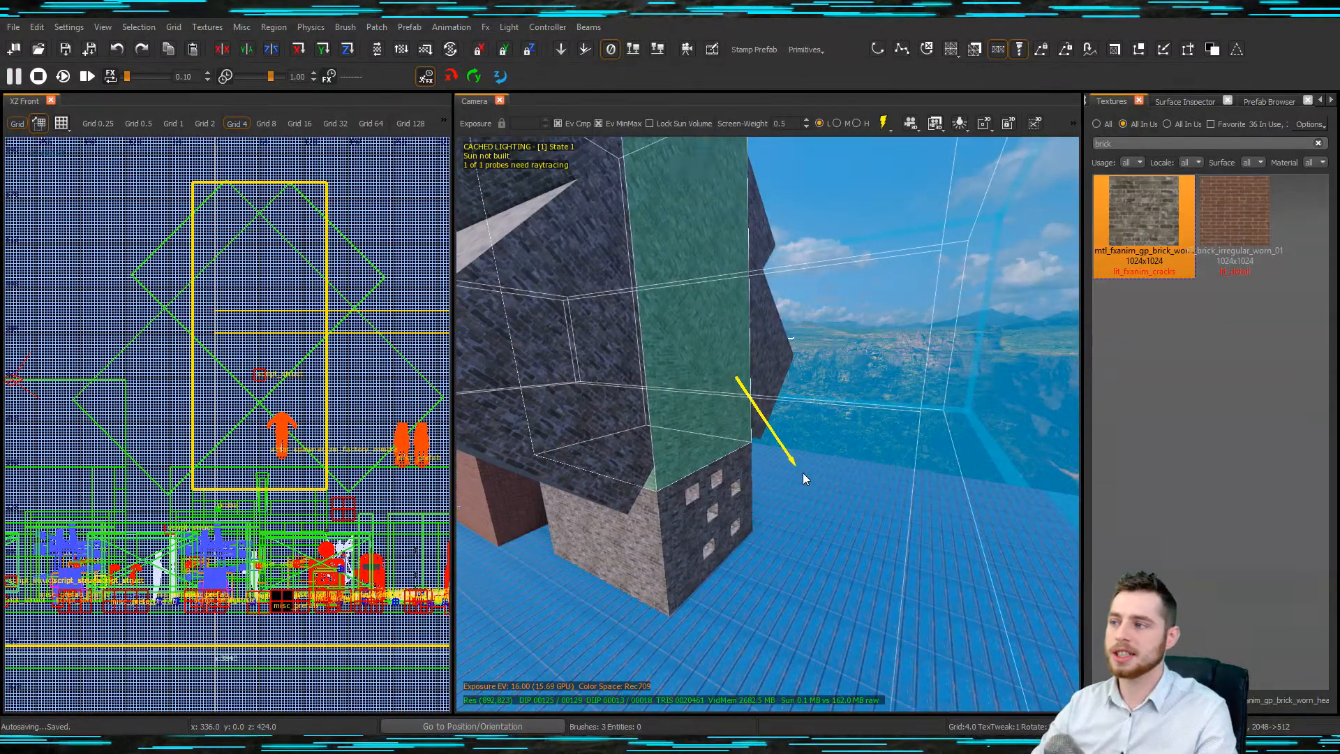
pyautogui.press('Escape')
# - Save the two crossing cutters and the tall brush together as a new prefab named cut2
pyautogui.keyDown('shift'); pyautogui.click(642, 284); pyautogui.keyUp('shift')
pyautogui.moveTo(749, 330); pyautogui.dragTo(757, 388, button='right')
pyautogui.press('Escape')
pyautogui.keyDown('shift'); pyautogui.click(756, 447); pyautogui.keyUp('shift')
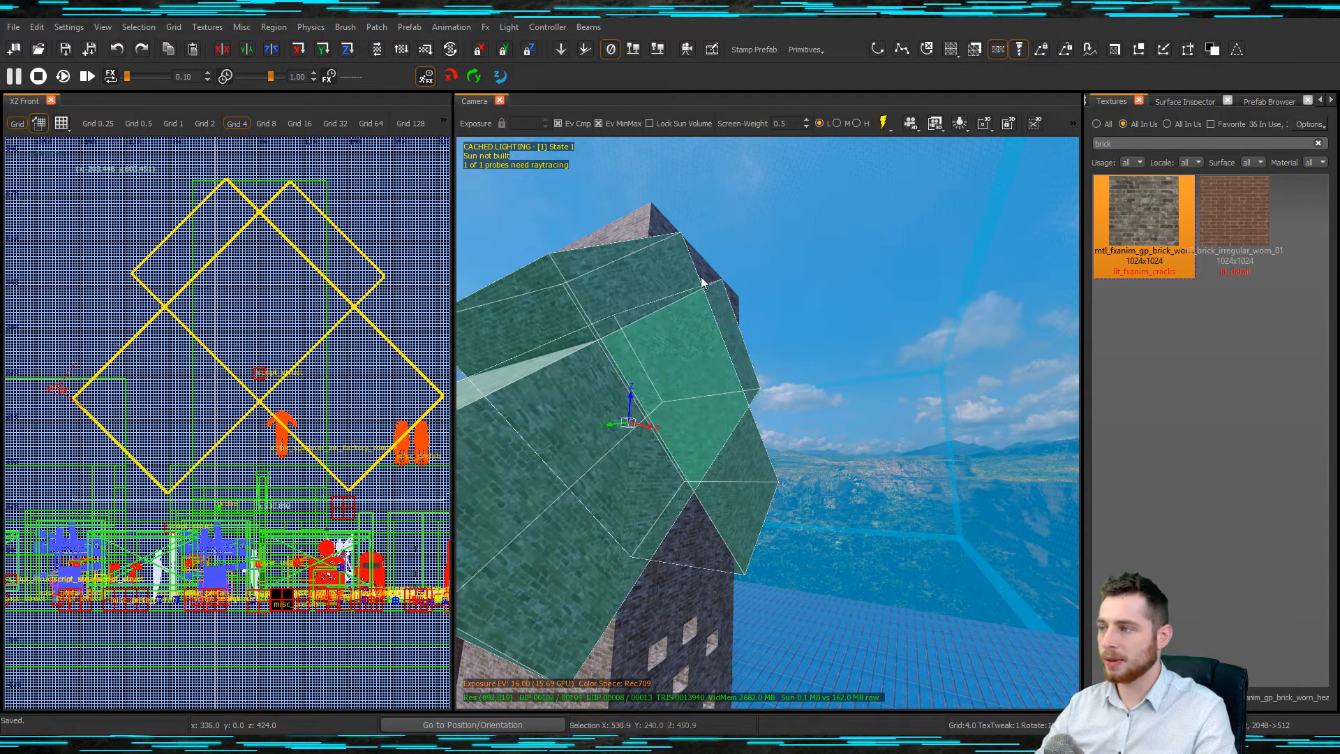
pyautogui.keyDown('shift'); pyautogui.click(701, 276); pyautogui.keyUp('shift')
pyautogui.rightClick(665, 518)
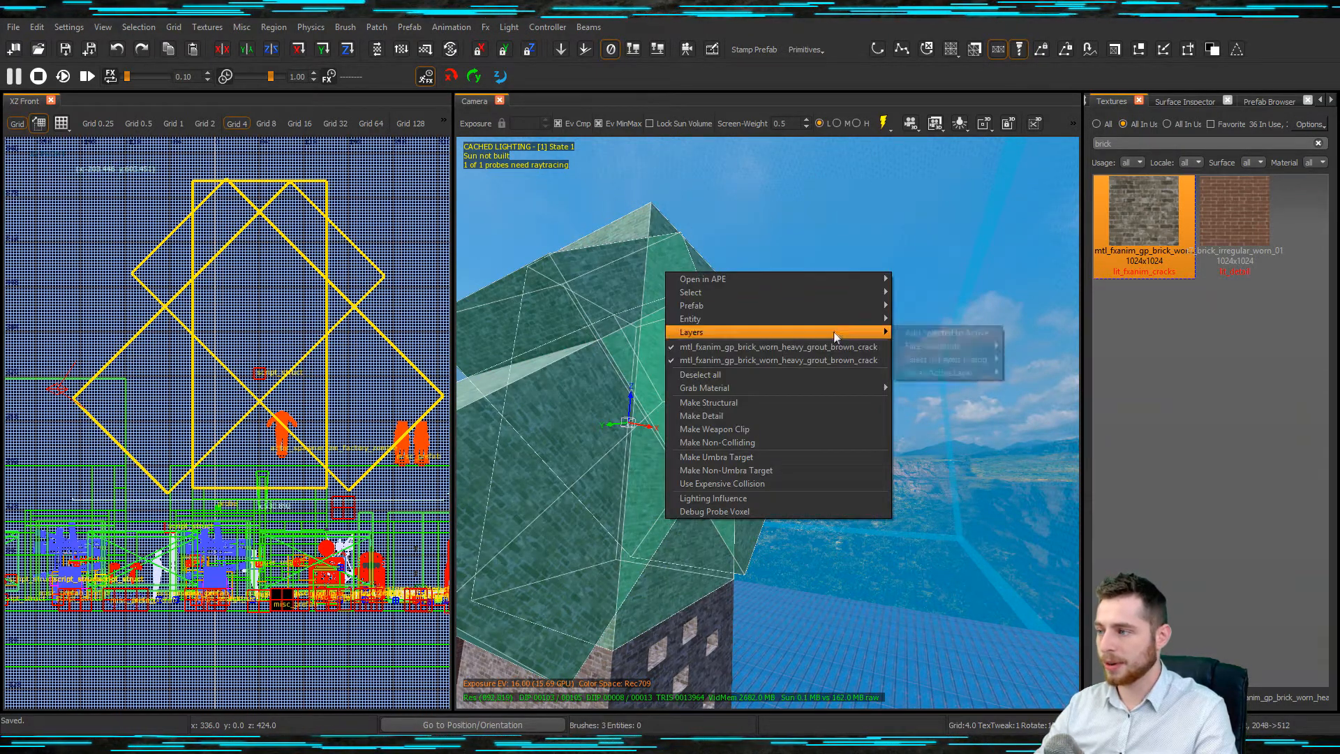
pyautogui.moveTo(838, 306)
pyautogui.click(958, 362)
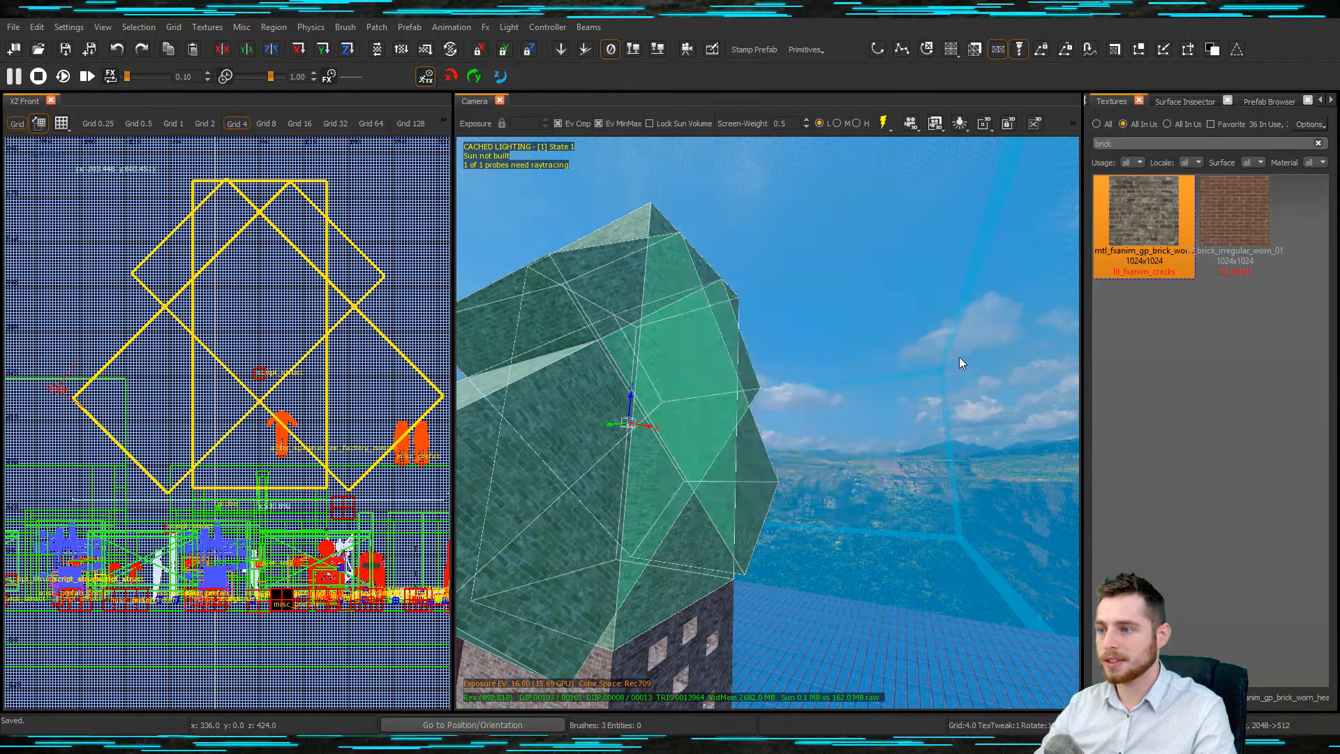
pyautogui.write('cut2')
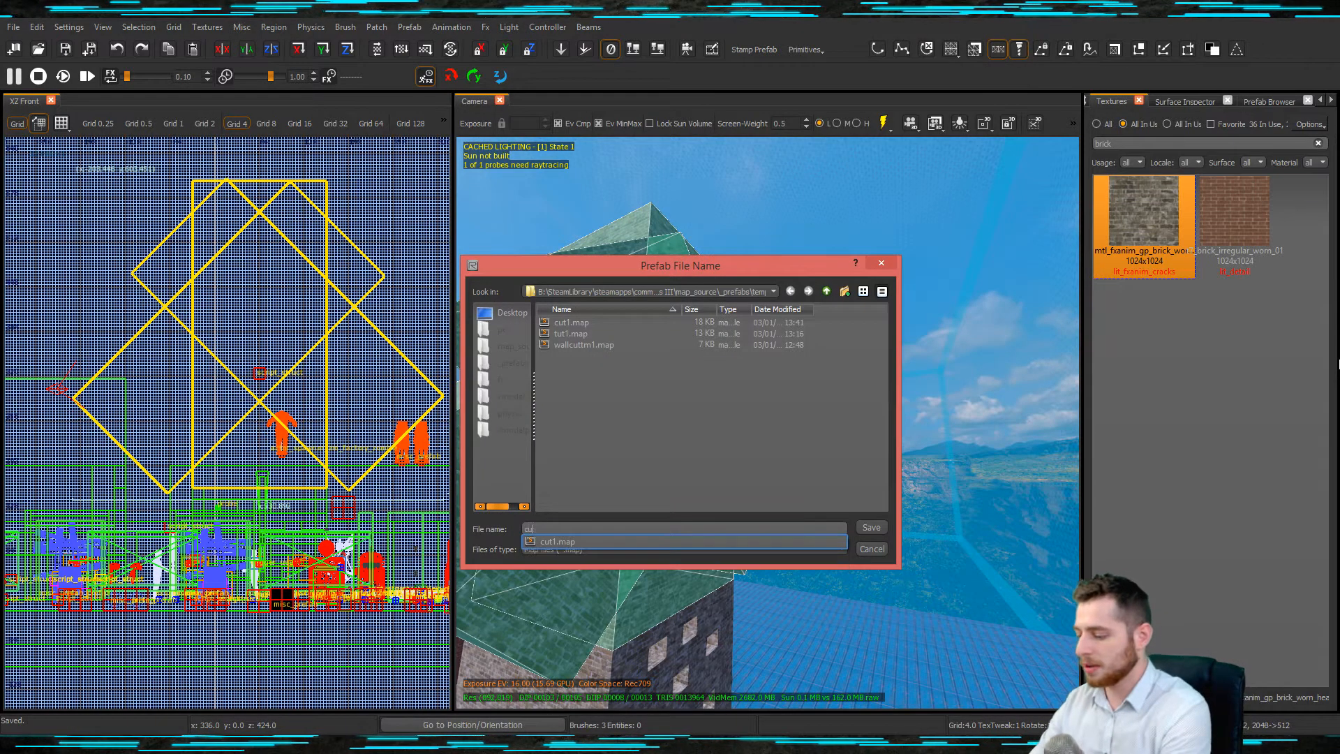
pyautogui.press('Return')
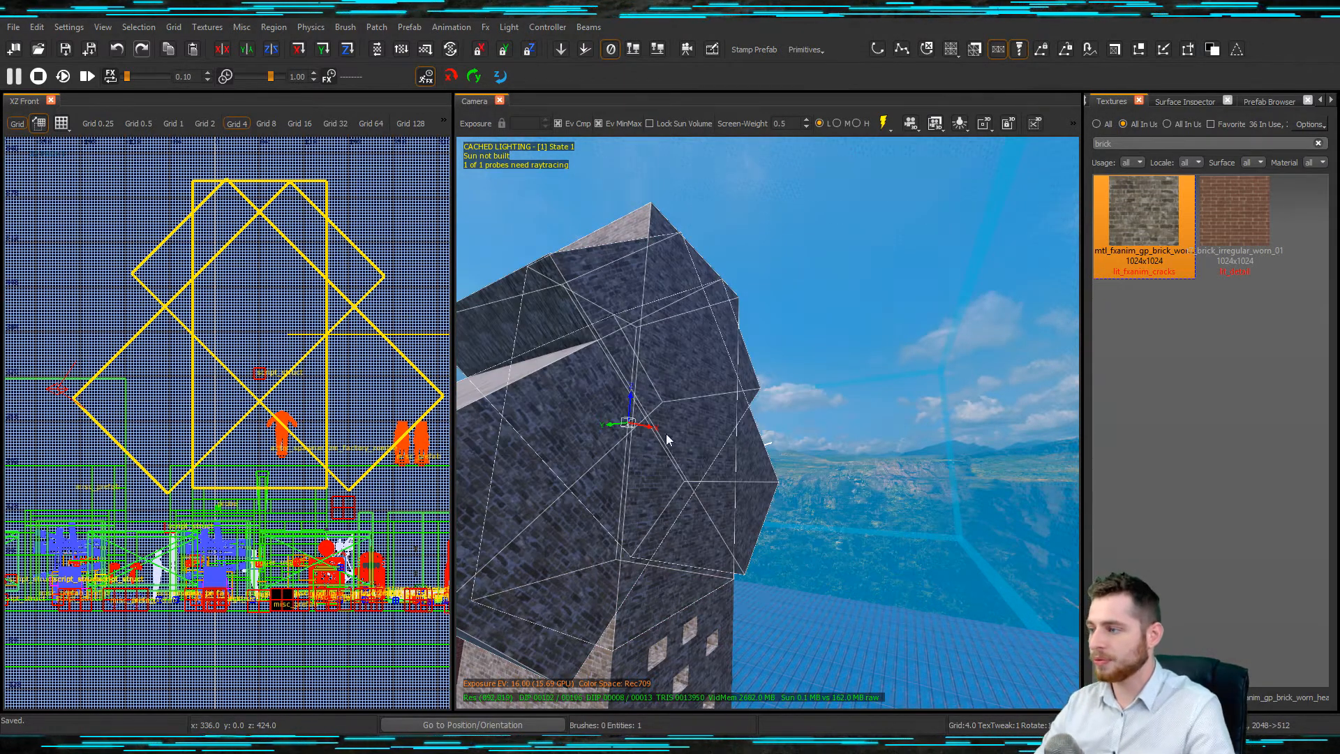
# - Enter the cut2 prefab so that only its brushes are shown
pyautogui.rightClick(667, 439)
pyautogui.moveTo(782, 480)
pyautogui.click(867, 482)
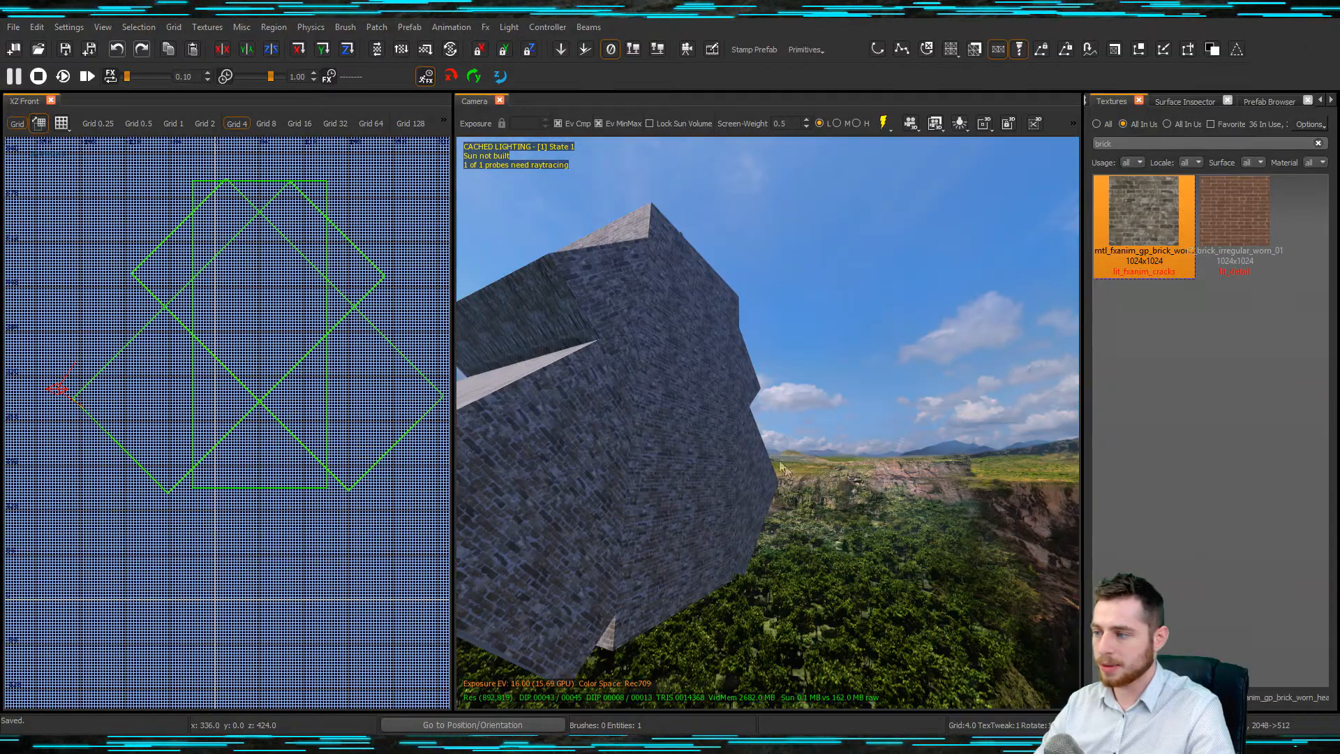
# - Subtract the two crossing cutters from the tall brush with CSG Subtract inside the prefab
pyautogui.keyDown('shift'); pyautogui.click(608, 453); pyautogui.keyUp('shift')
pyautogui.keyDown('shift'); pyautogui.click(767, 479); pyautogui.keyUp('shift')
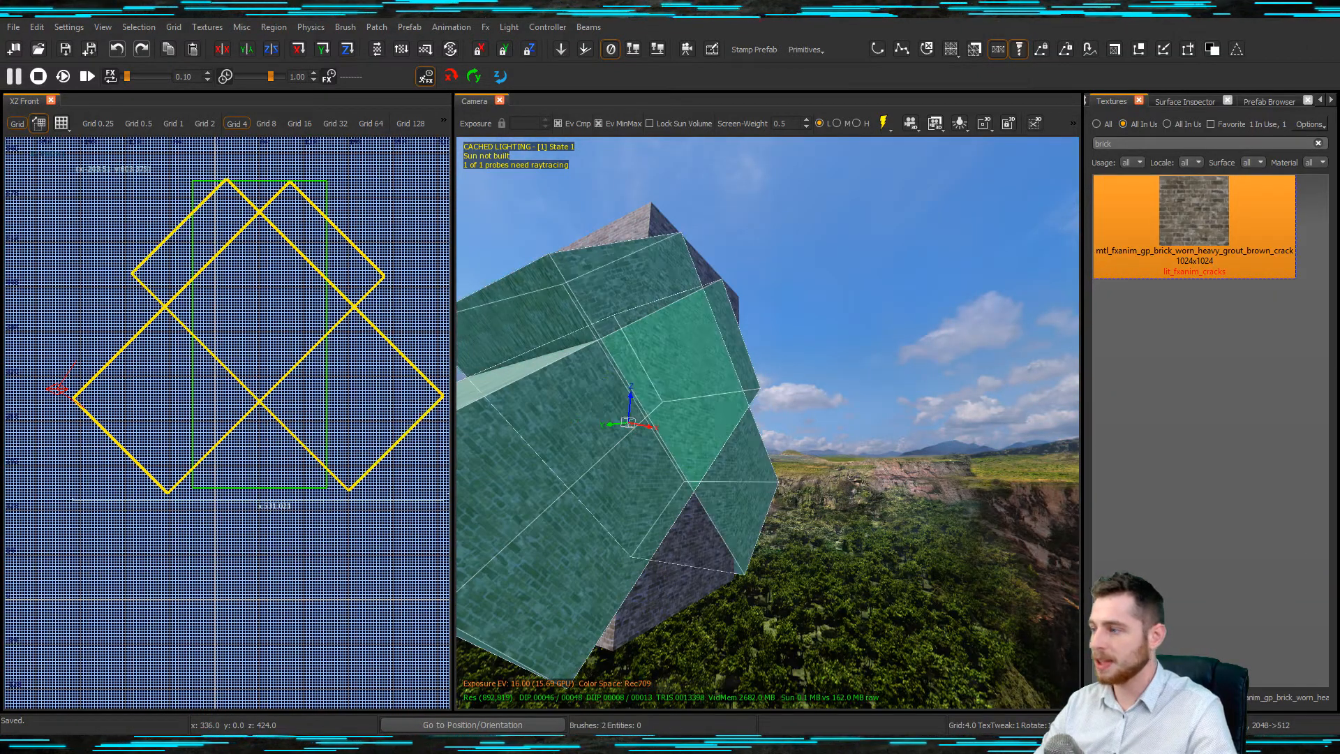
pyautogui.click(138, 26)
pyautogui.moveTo(235, 257)
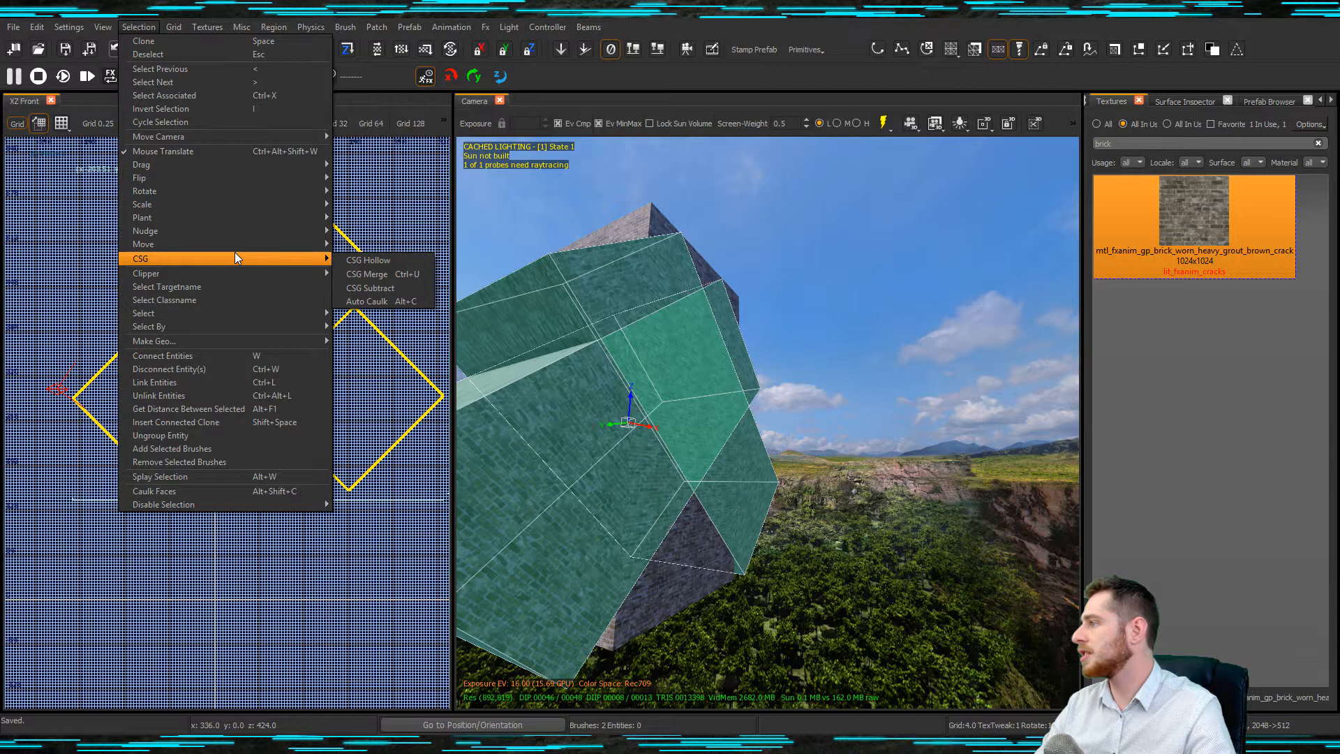
pyautogui.click(360, 287)
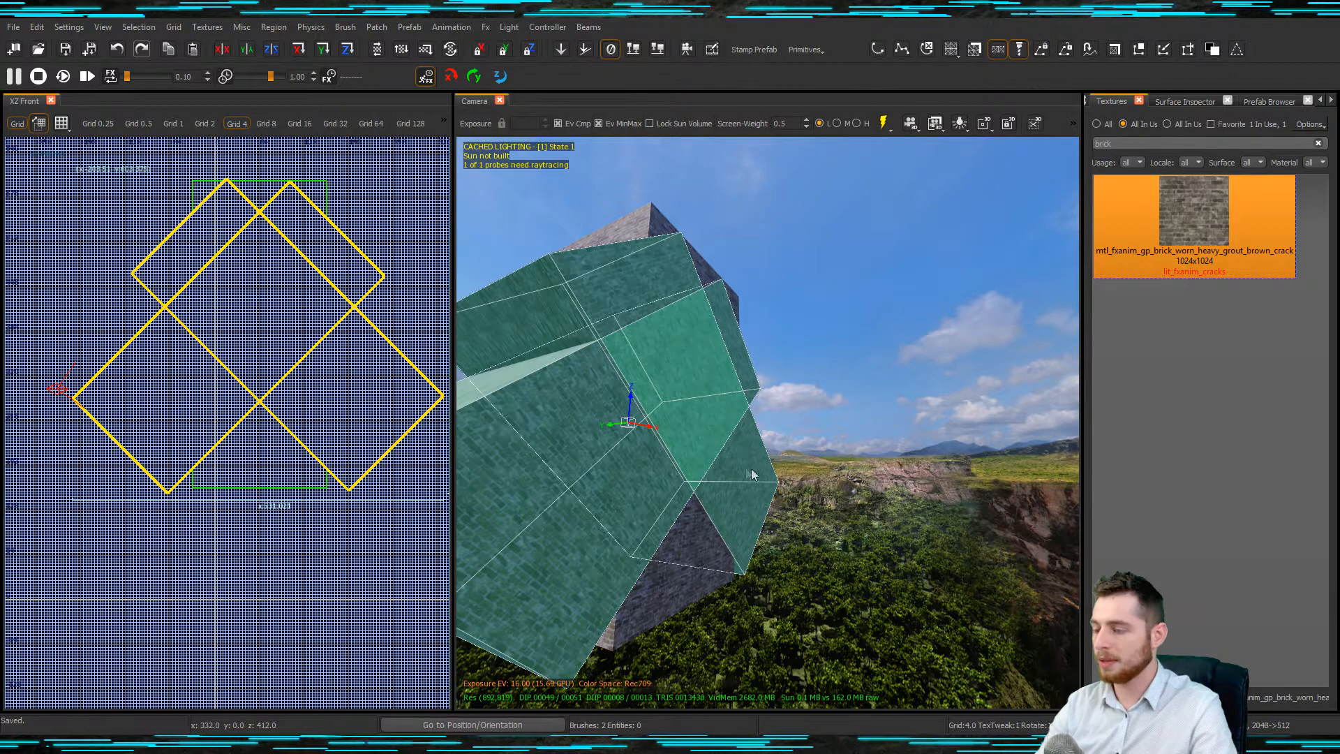
# - Delete the two cutters and the leftover pieces above the roof-shaped brush
pyautogui.click(666, 318)
pyautogui.keyDown('shift'); pyautogui.click(608, 252); pyautogui.keyUp('shift')
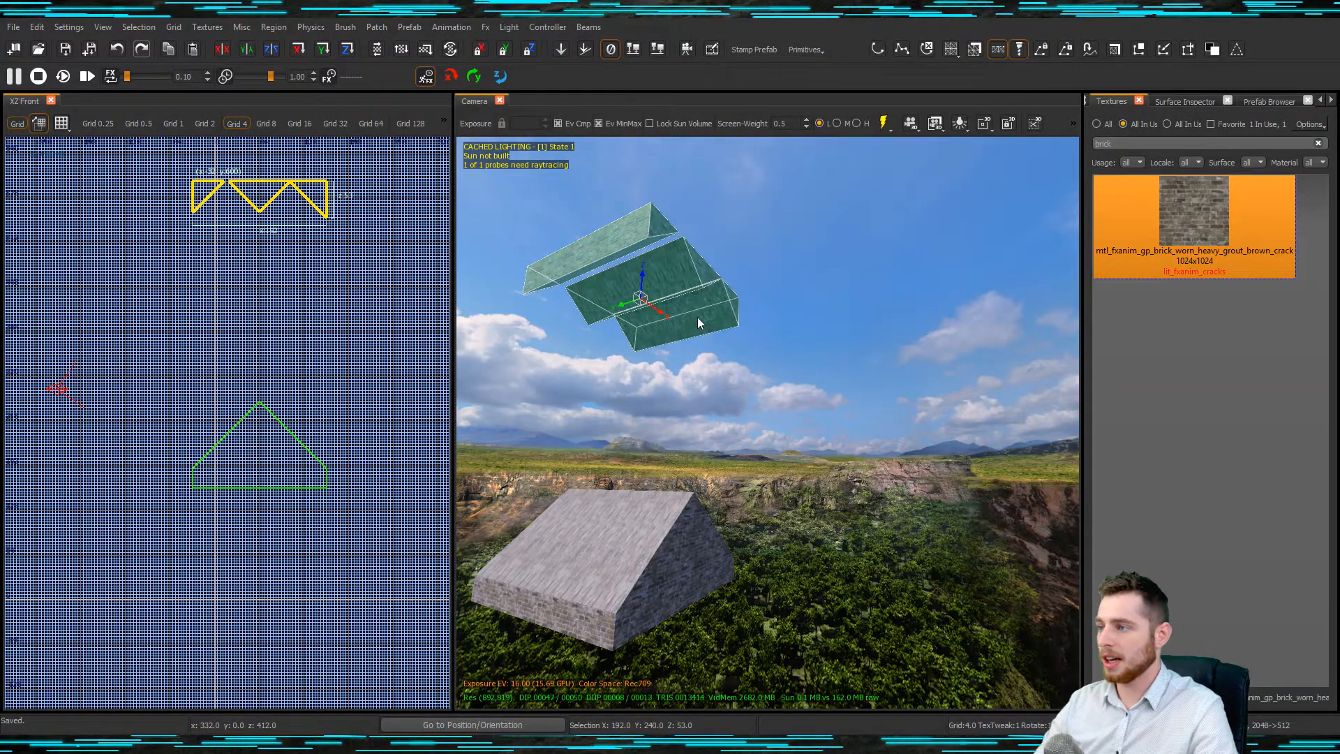
pyautogui.press('Delete')
# - Leave the cut2 prefab and return to the full map
pyautogui.rightClick(682, 518)
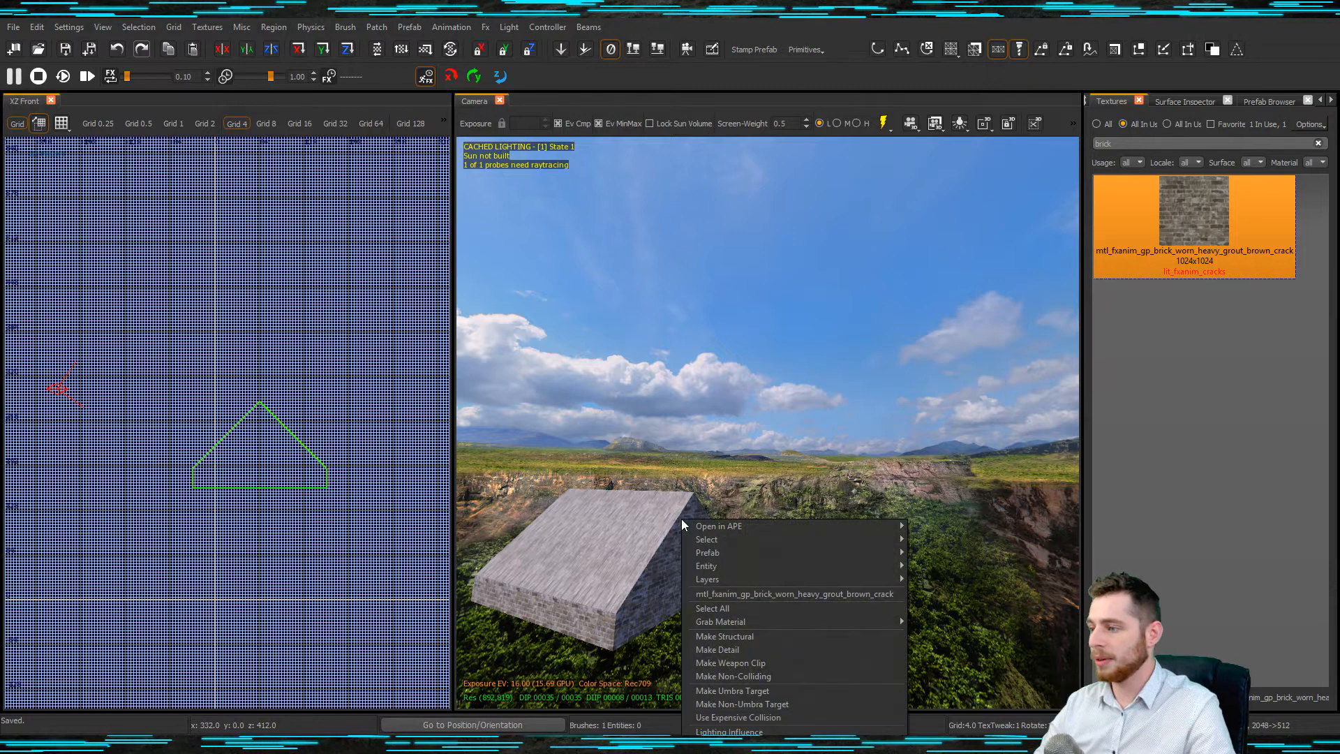
pyautogui.click(740, 451)
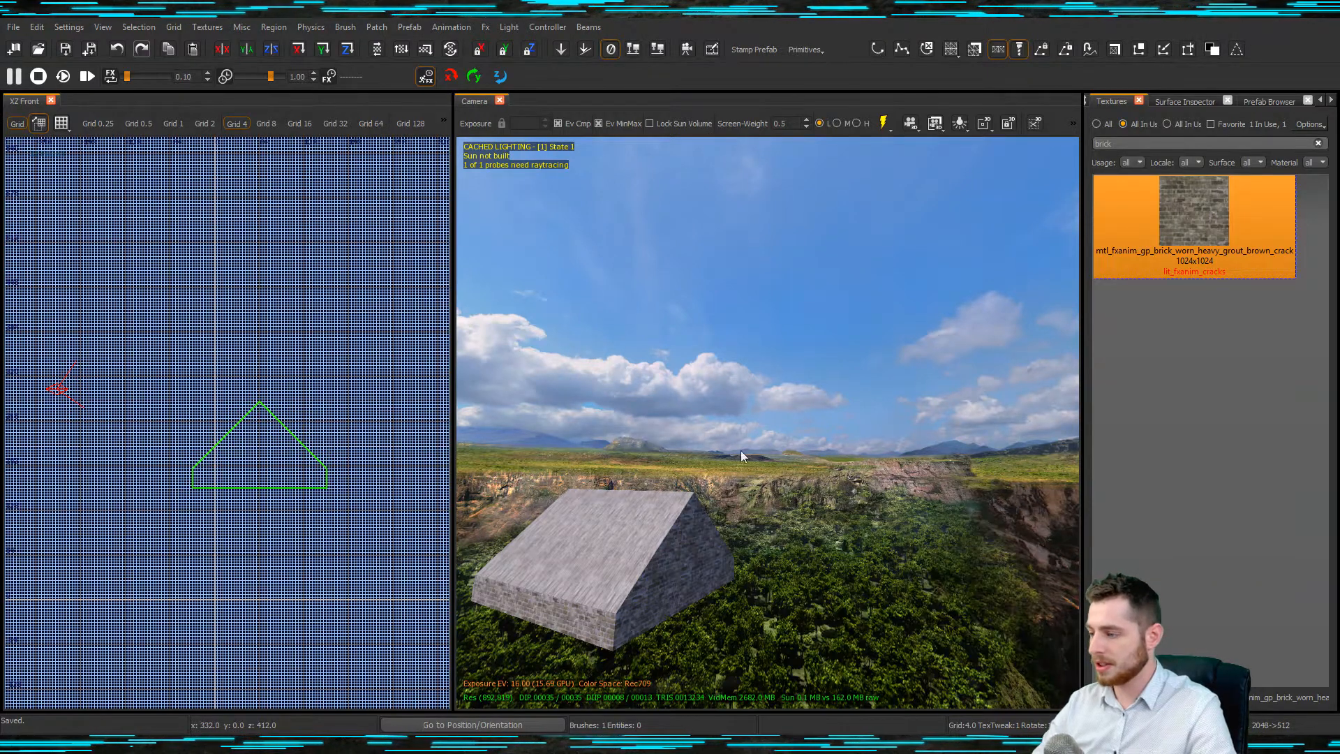
pyautogui.rightClick(691, 535)
pyautogui.moveTo(876, 330)
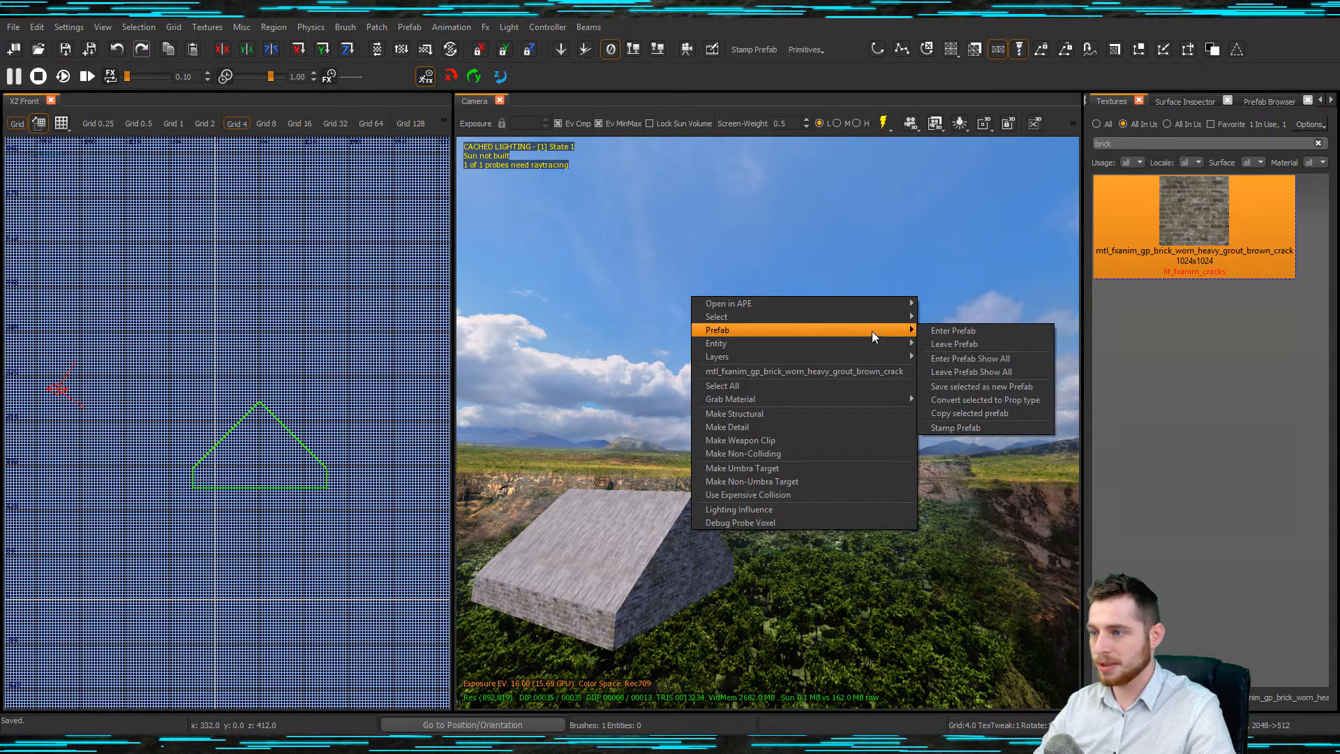
pyautogui.click(953, 344)
# - Raise the cut2 roof prefab straight up above the windowed building and stamp it into editable brushes
pyautogui.moveTo(768, 537)
pyautogui.mouseDown(button='right')
pyautogui.moveTo(789, 534)
pyautogui.moveTo(782, 520)
pyautogui.moveTo(768, 537)
pyautogui.moveTo(797, 534)
pyautogui.moveTo(765, 552)
pyautogui.mouseUp(button='right')
pyautogui.click(657, 420)
pyautogui.moveTo(637, 399); pyautogui.dragTo(632, 272)
pyautogui.moveTo(648, 428); pyautogui.dragTo(643, 406)
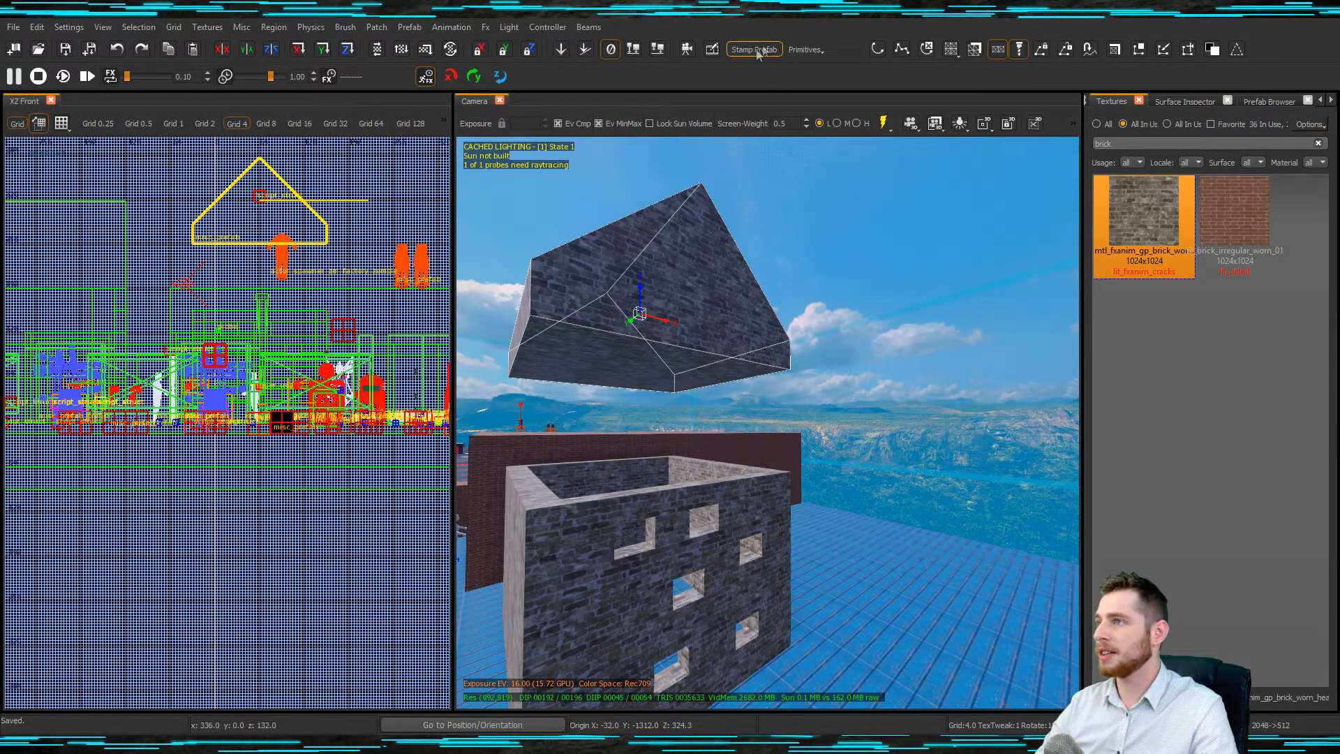
pyautogui.press('Escape')
# - Raise the stamped roof brush 40 units and stretch its underside down to the tops of the building's walls
pyautogui.click(660, 328)
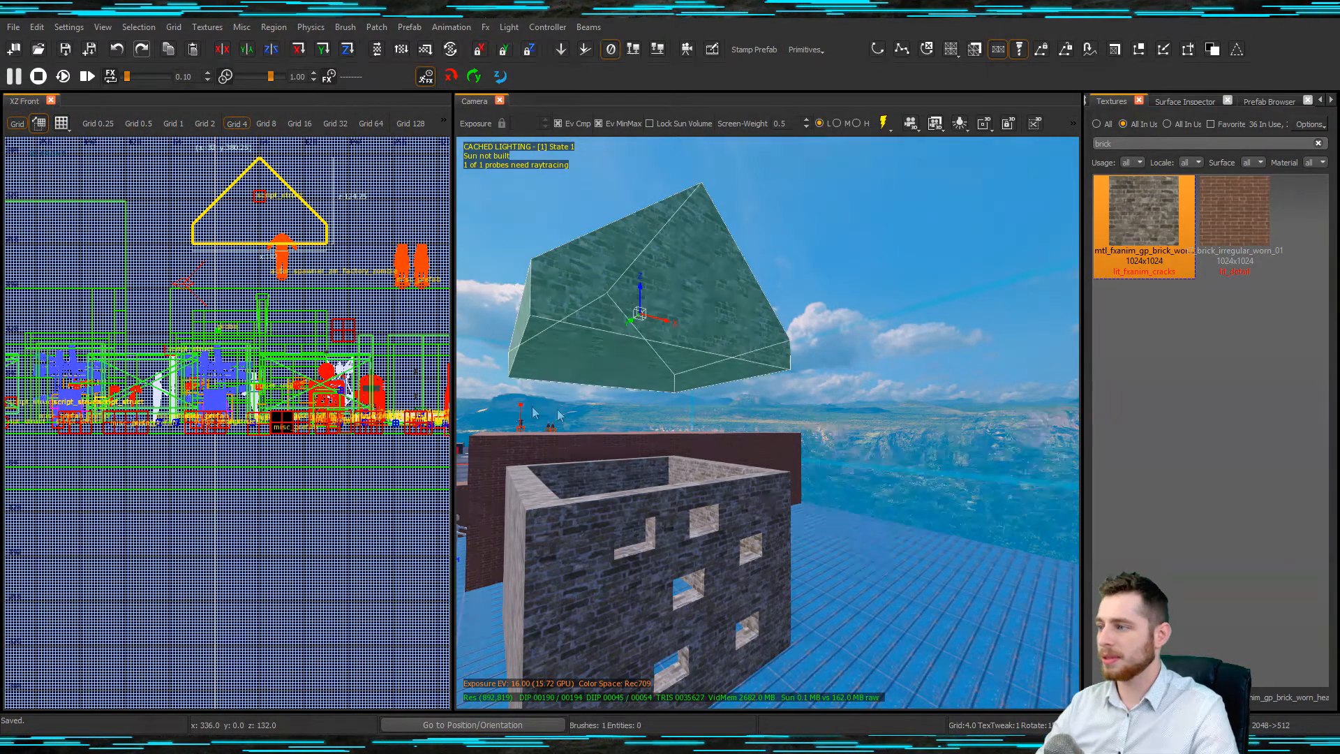
pyautogui.moveTo(641, 290); pyautogui.dragTo(641, 230)
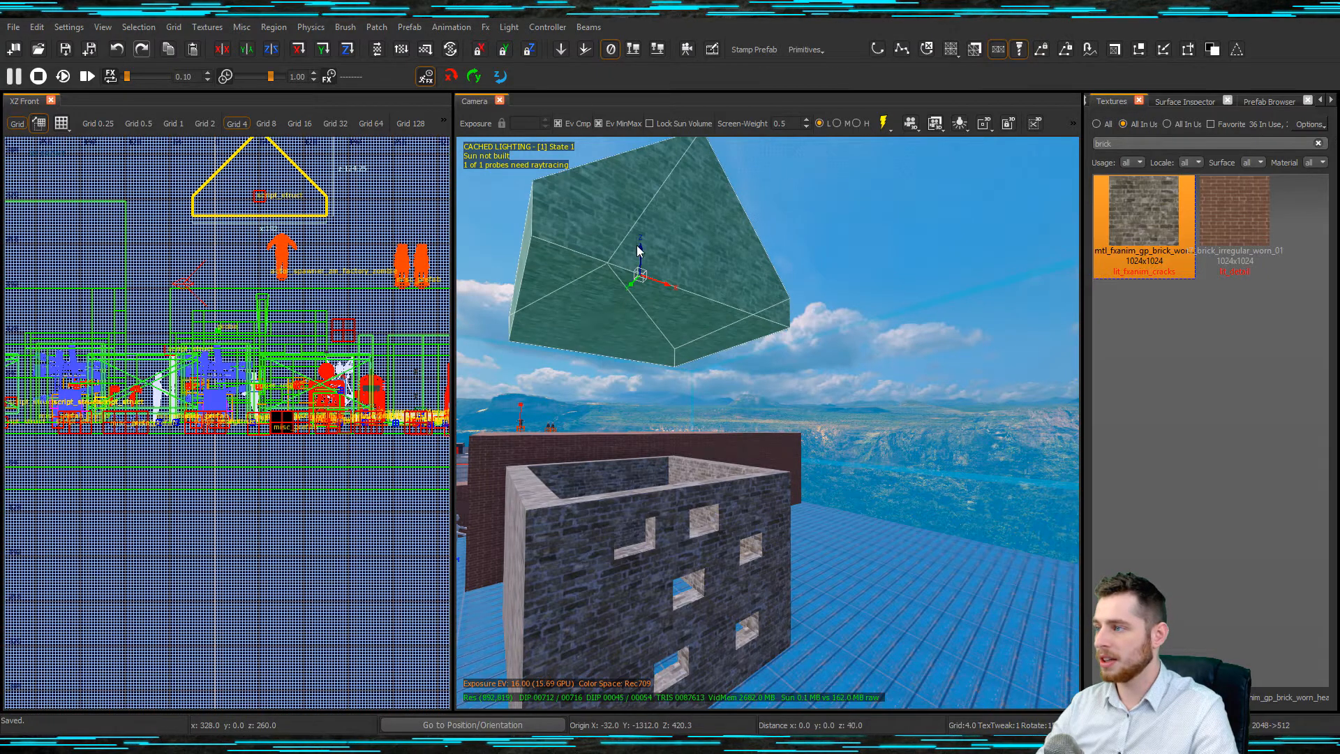
pyautogui.moveTo(279, 253); pyautogui.dragTo(279, 348)
pyautogui.press('Escape')
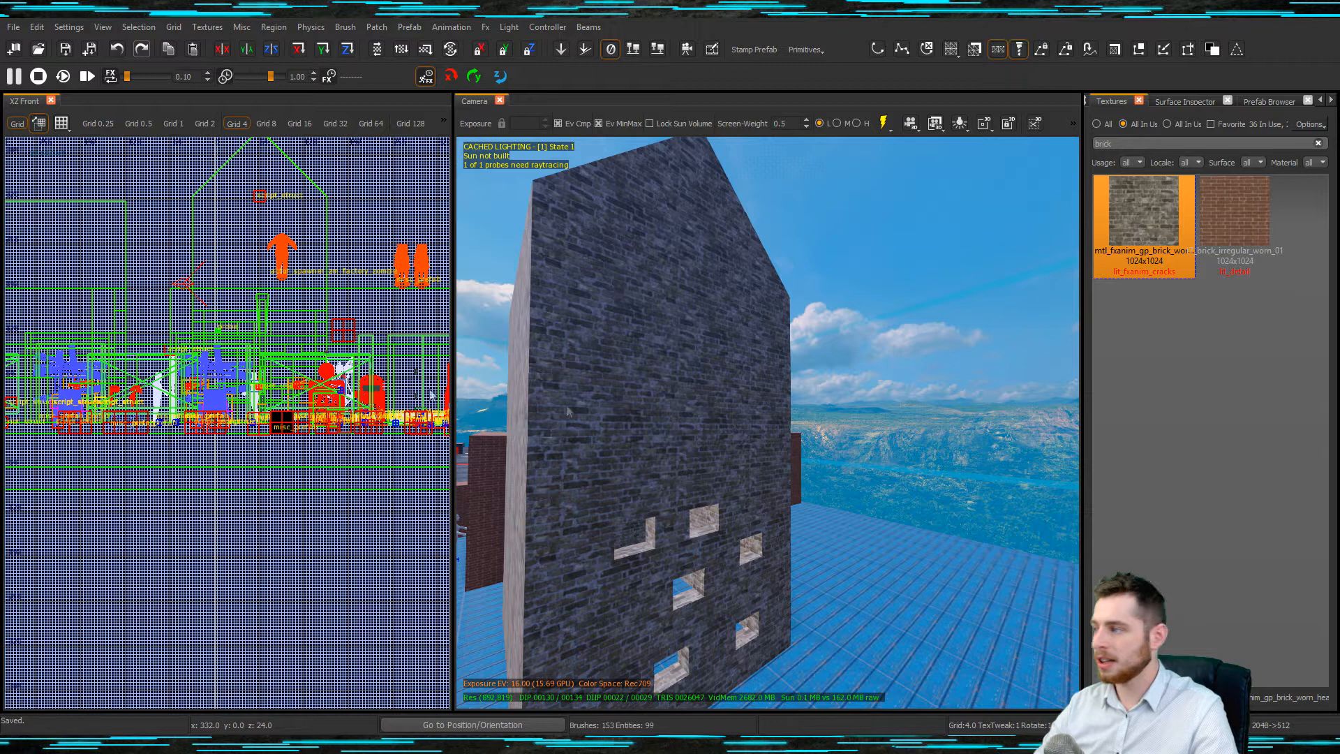
# - Draw a brush 160 units wide and 112 high inside the roof block on grid 16, and inset its depth to 208
pyautogui.press(']')
pyautogui.press(']')
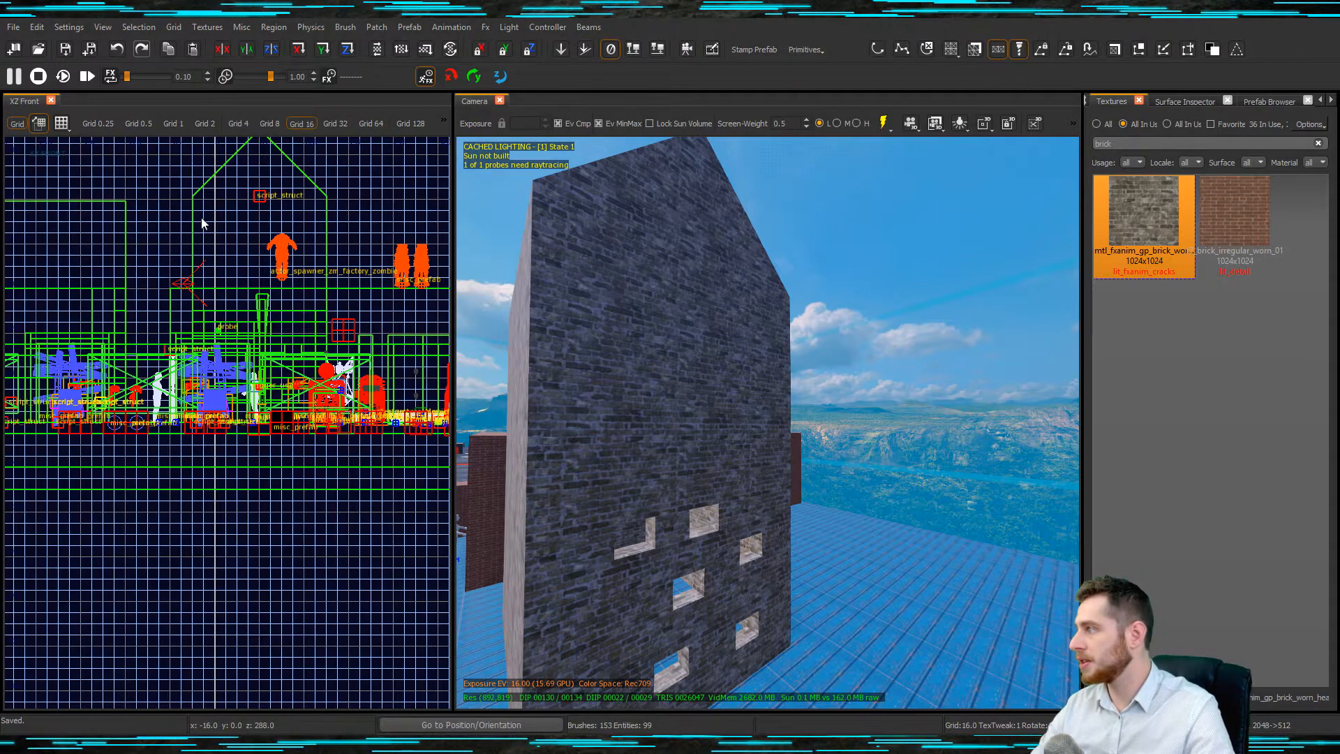
pyautogui.moveTo(214, 218); pyautogui.dragTo(316, 279)
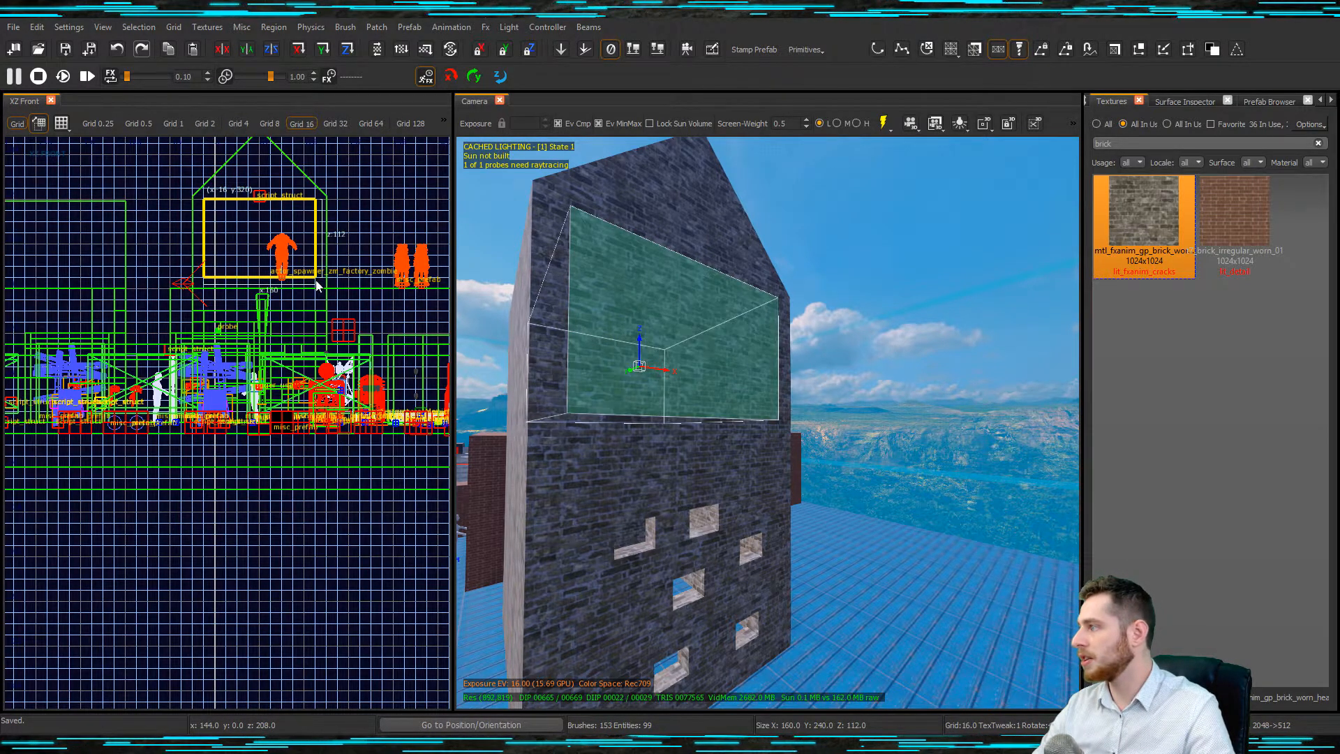
pyautogui.moveTo(689, 437); pyautogui.dragTo(474, 458, button='right')
pyautogui.hotkey('ctrl', 'Tab')
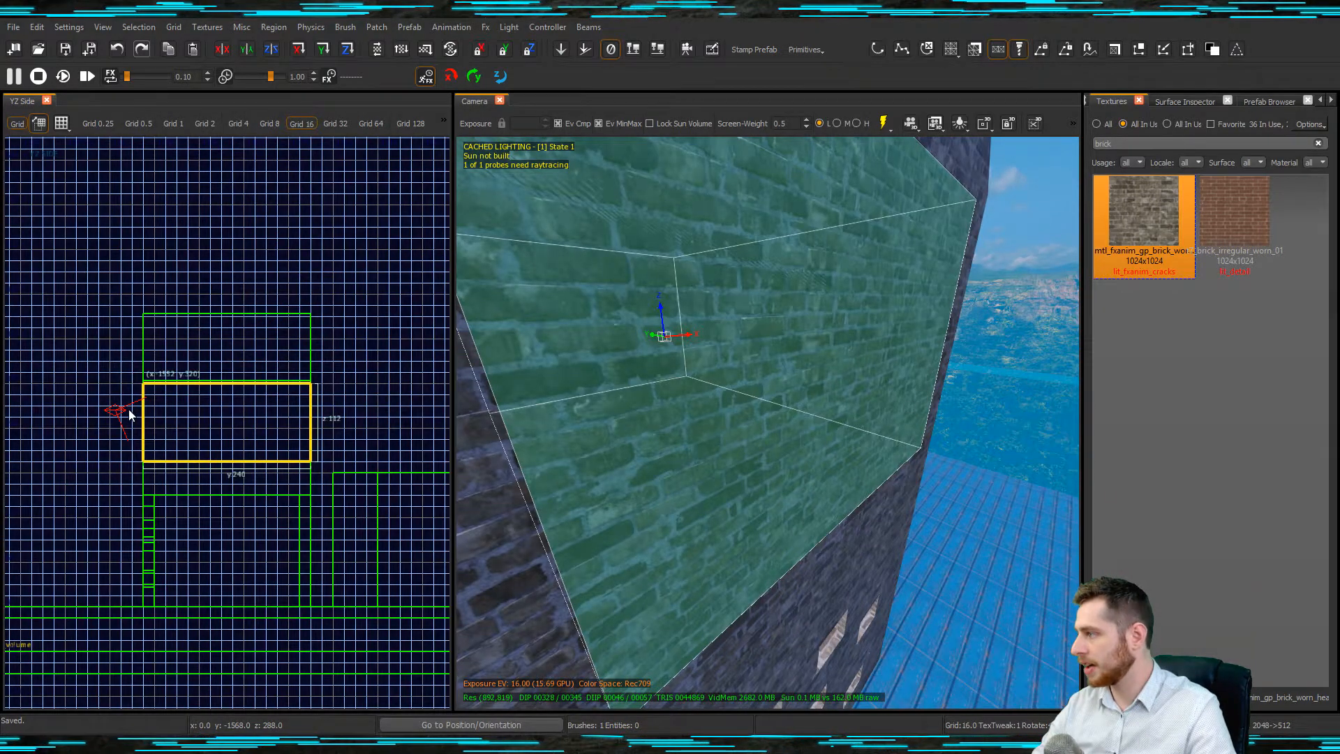
pyautogui.moveTo(129, 414); pyautogui.dragTo(134, 414)
pyautogui.moveTo(331, 422); pyautogui.dragTo(325, 425)
# - Try CSG Hollow on the inner brush and undo it
pyautogui.moveTo(840, 419); pyautogui.dragTo(935, 418, button='right')
pyautogui.click(138, 26)
pyautogui.moveTo(257, 266)
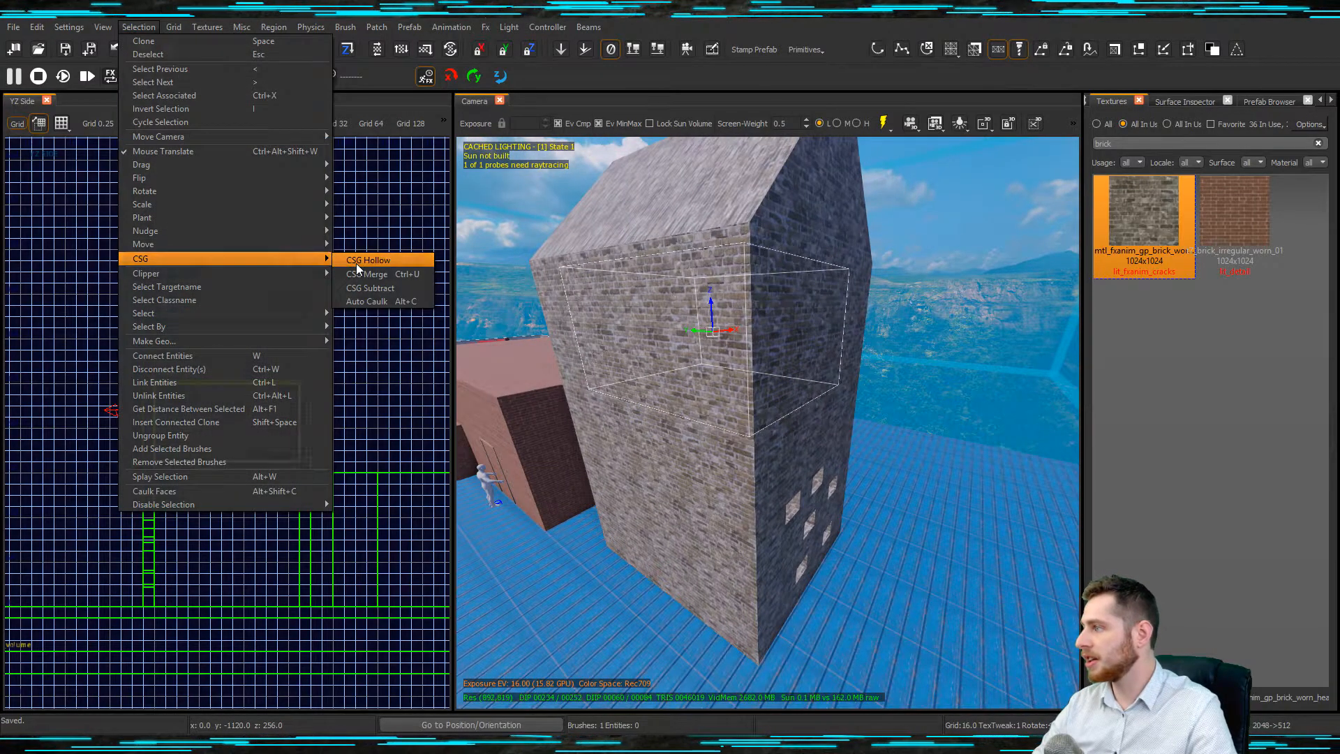
pyautogui.click(356, 262)
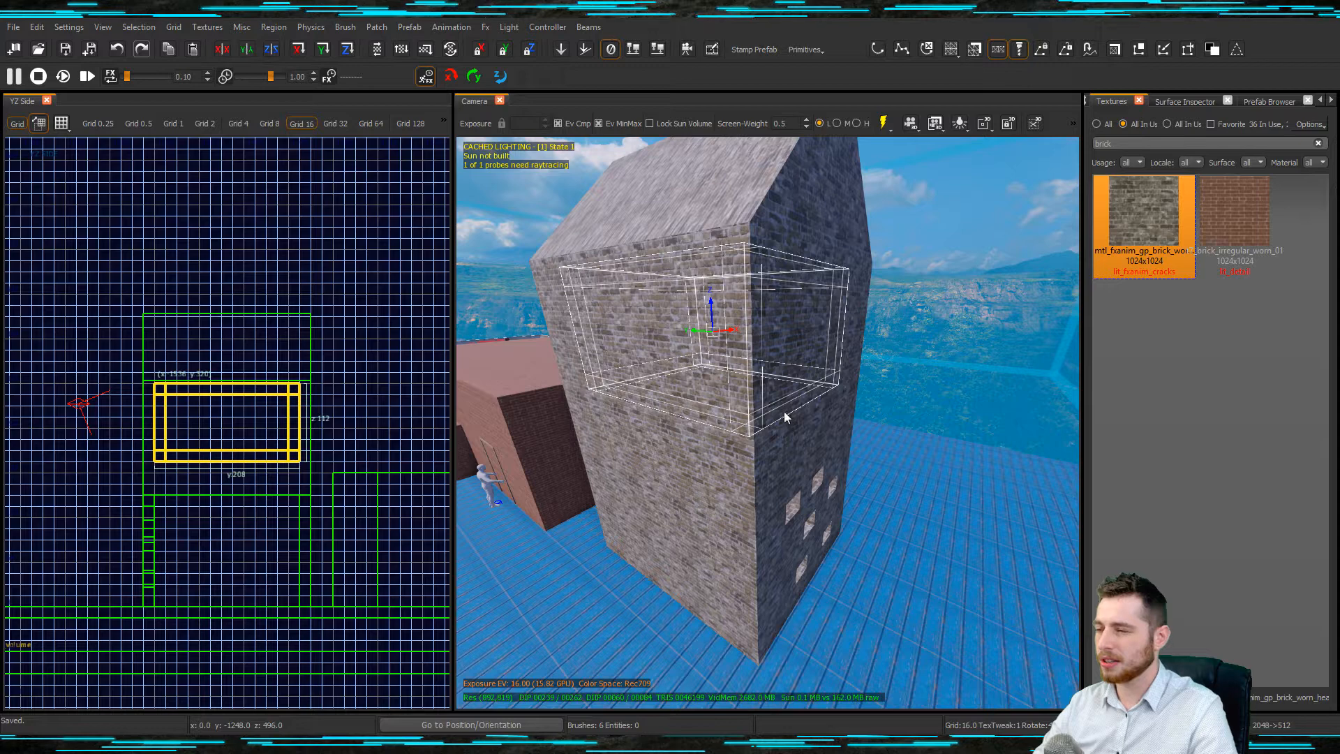
pyautogui.hotkey('ctrl', 'z')
# - Try CSG Subtract with the inner brush directly in the full map and undo it
pyautogui.moveTo(763, 408)
pyautogui.mouseDown(button='right')
pyautogui.moveTo(705, 370)
pyautogui.moveTo(780, 427)
pyautogui.mouseUp(button='right')
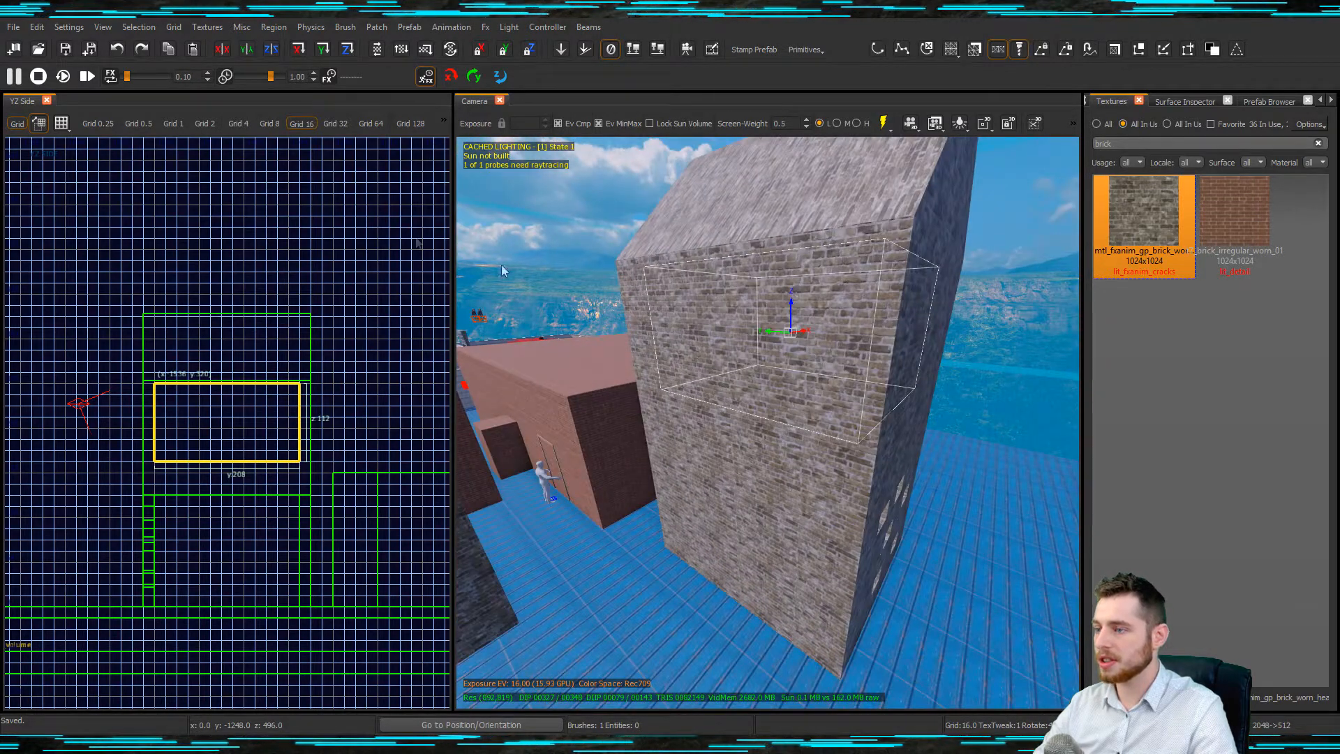
pyautogui.click(148, 27)
pyautogui.moveTo(274, 258)
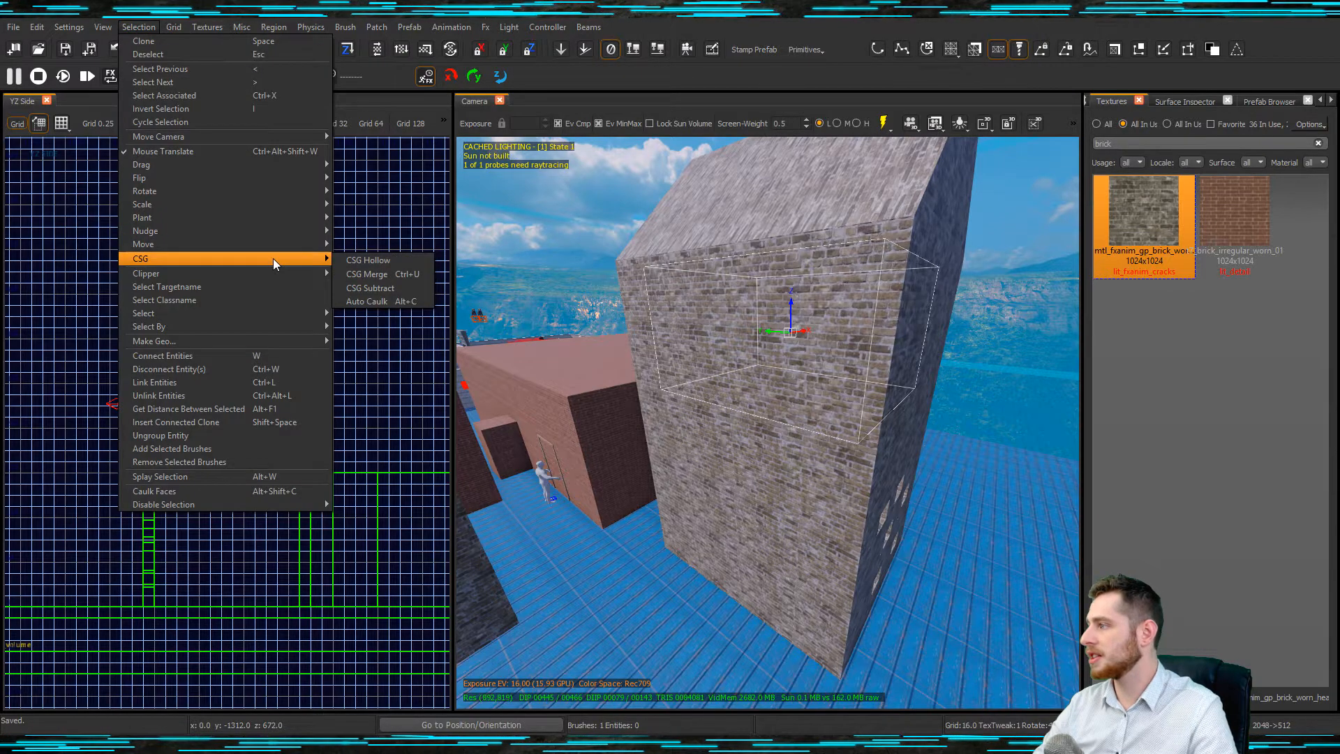
pyautogui.click(368, 290)
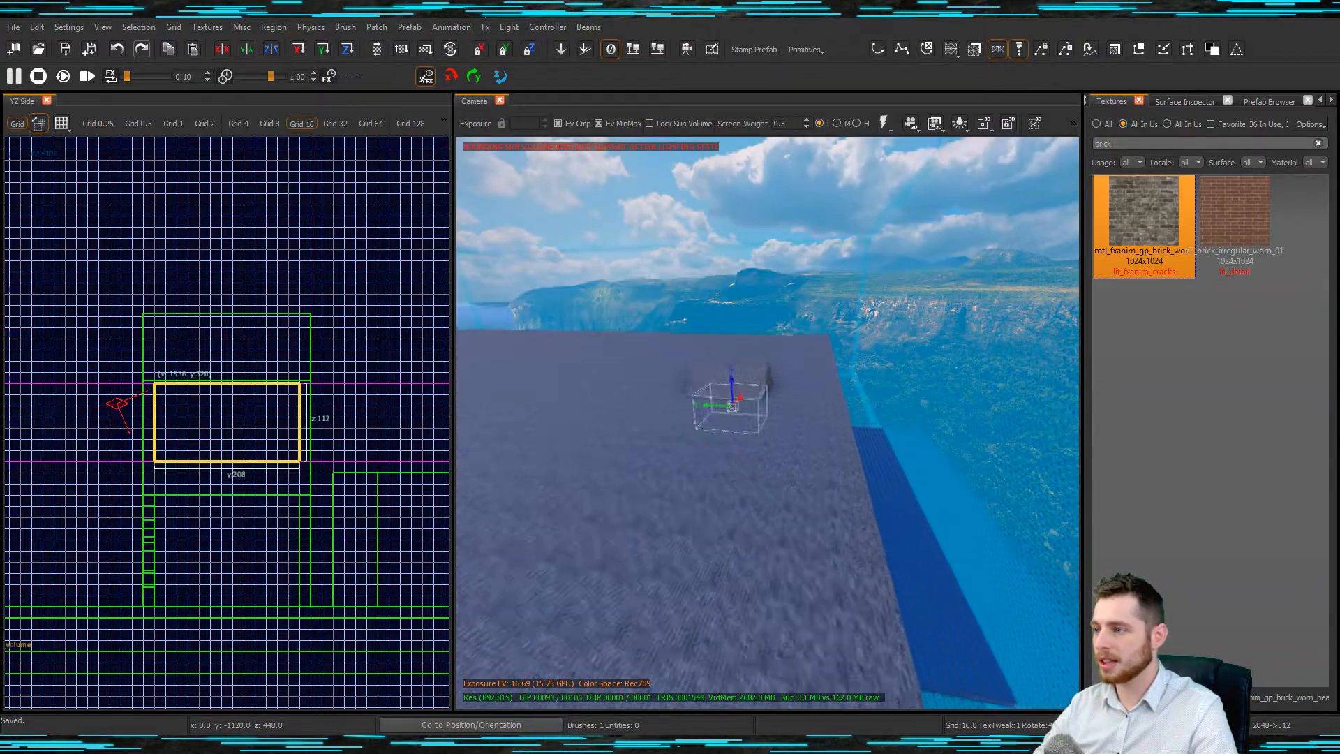
pyautogui.hotkey('ctrl', 'z')
# - Select all of the building's brushes, including the roof block and inner brush, together with the blue floor
pyautogui.moveTo(872, 452); pyautogui.dragTo(864, 456, button='right')
pyautogui.press('Escape')
pyautogui.keyDown('shift'); pyautogui.click(840, 339); pyautogui.keyUp('shift')
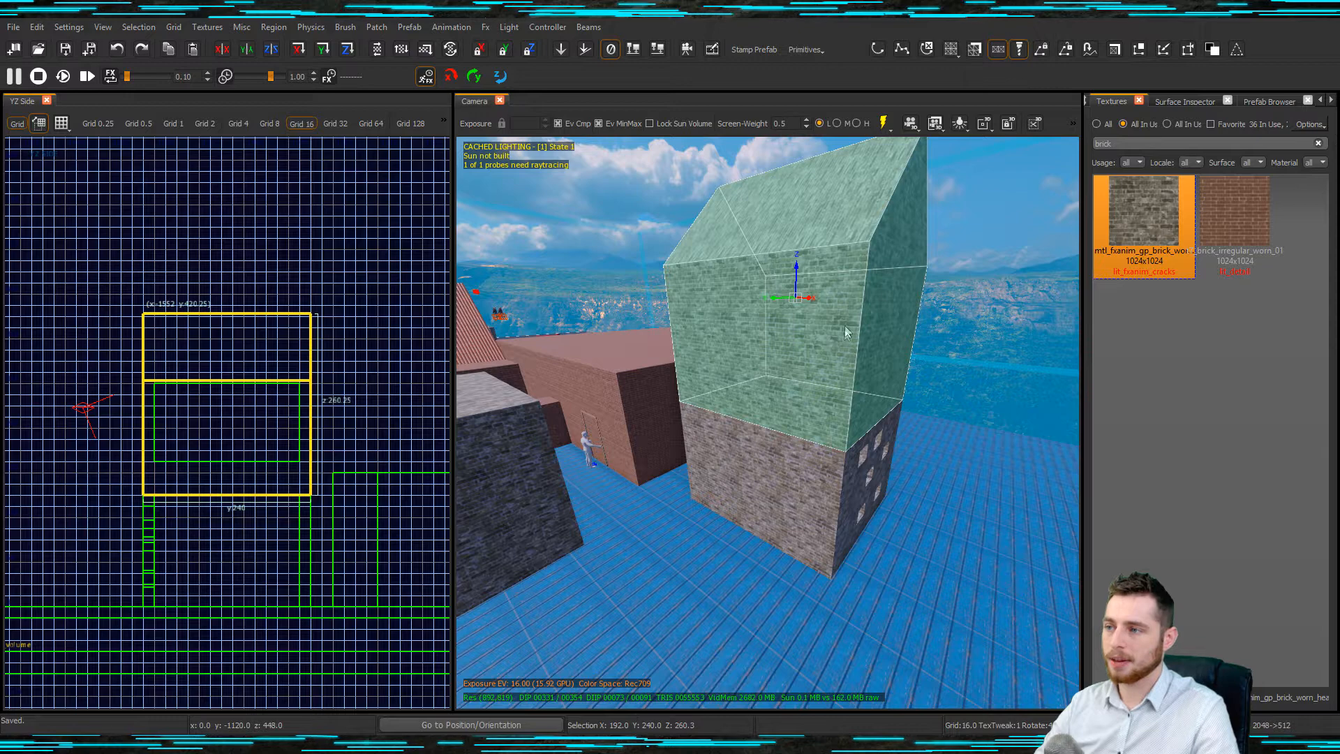
pyautogui.moveTo(823, 395); pyautogui.dragTo(822, 393, button='right')
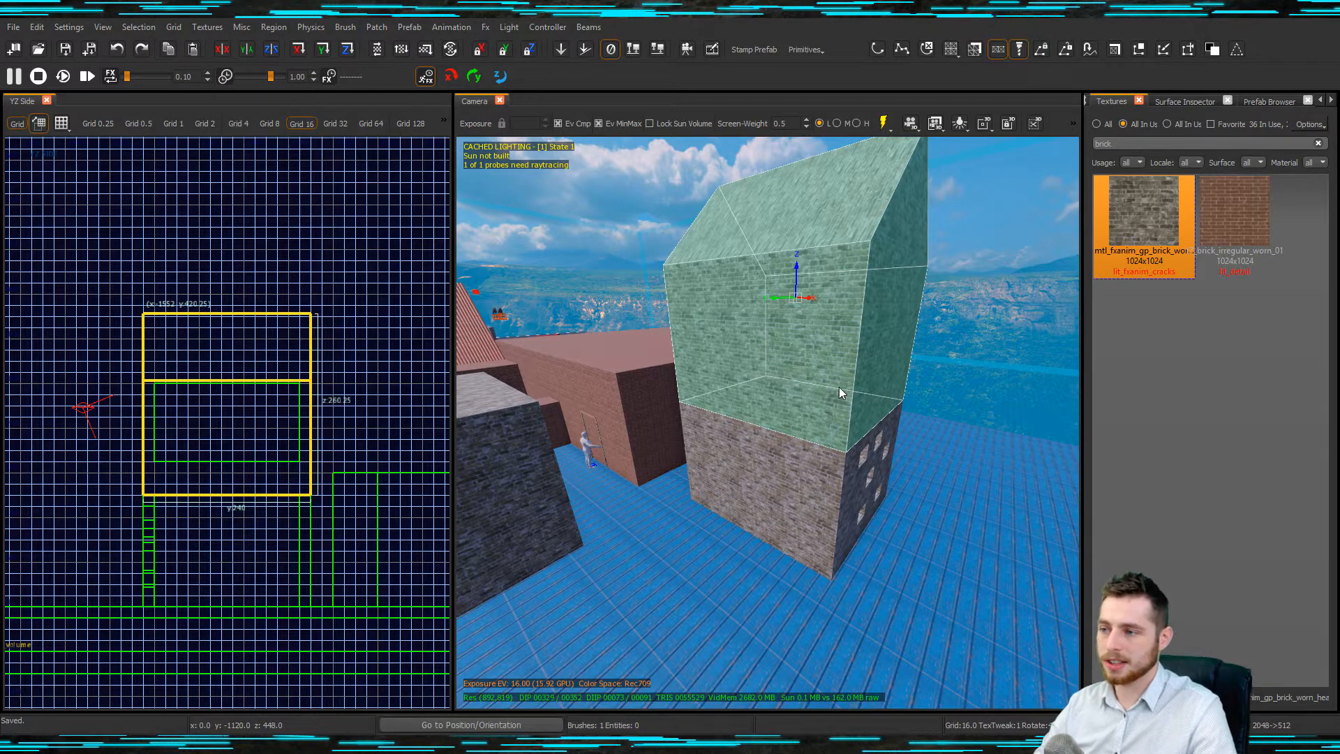
pyautogui.rightClick(839, 387)
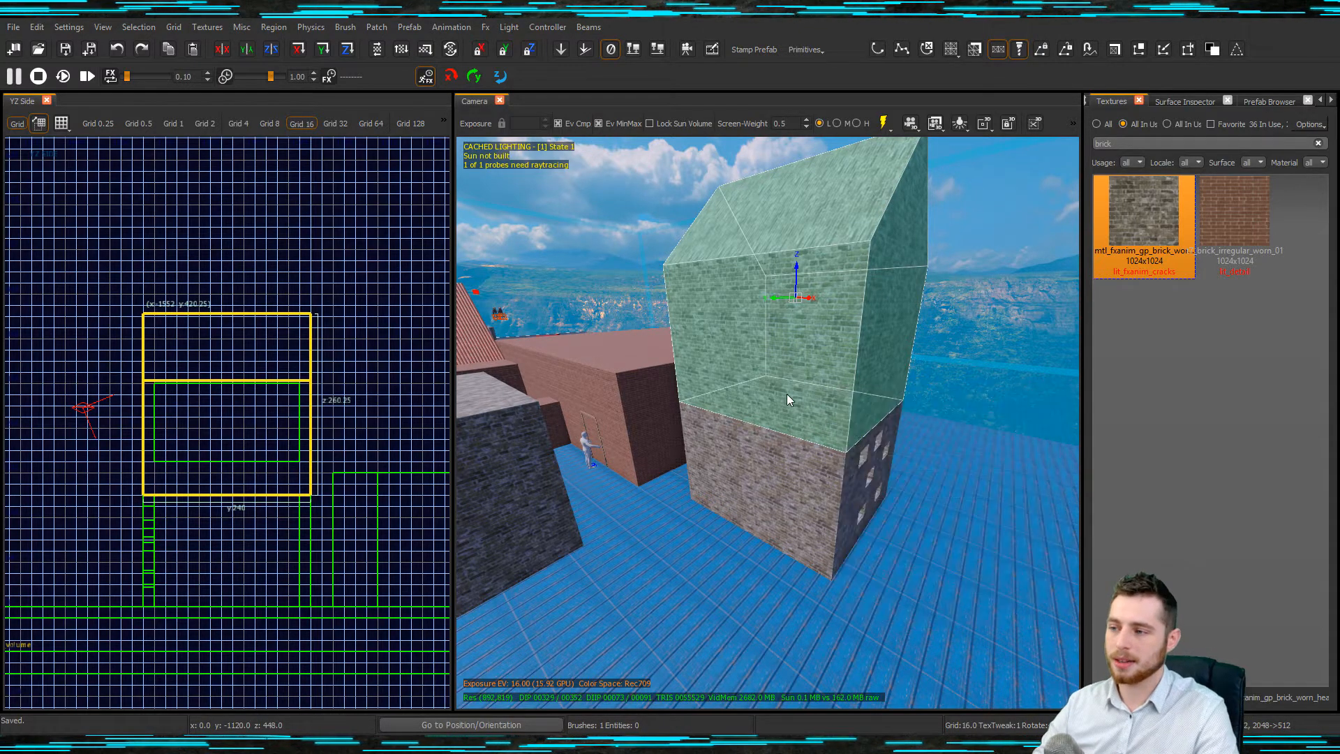
pyautogui.hotkey('ctrl', 'Tab')
pyautogui.hotkey('ctrl', 'Tab')
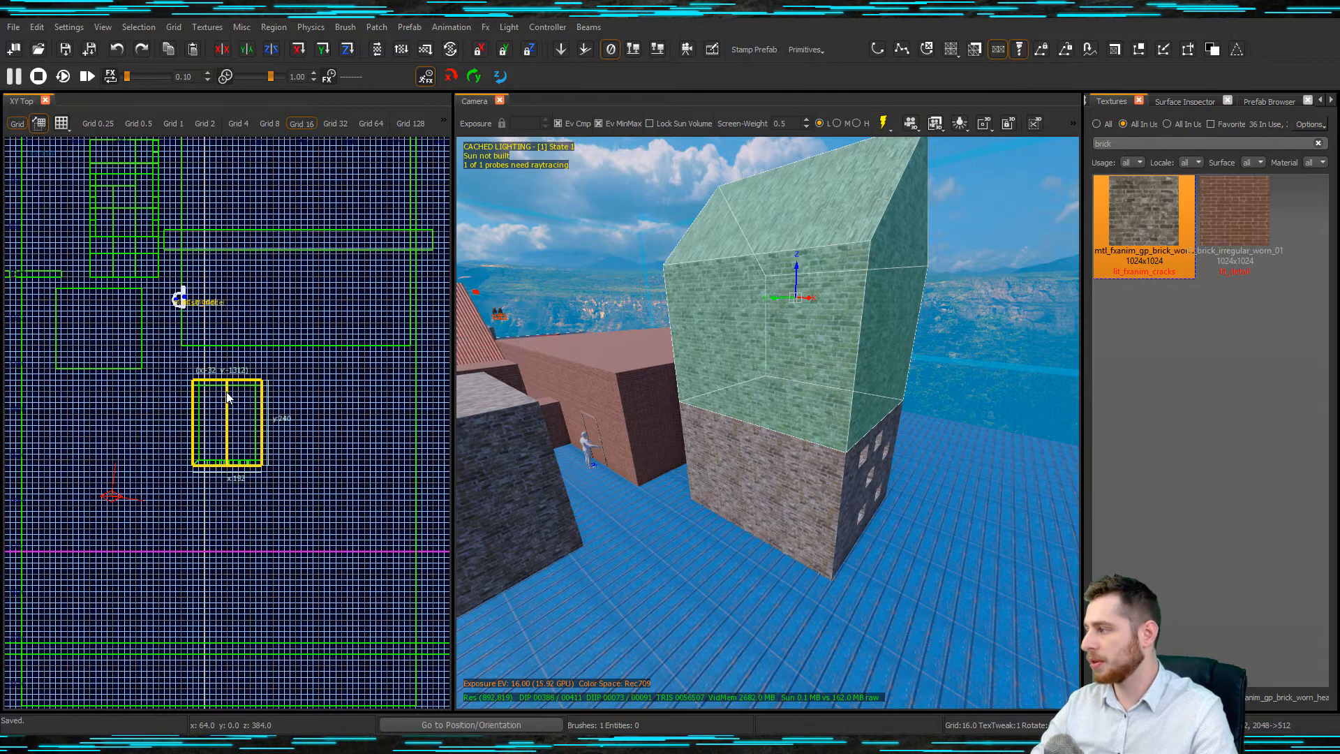
pyautogui.keyDown('alt'); pyautogui.keyDown('shift'); pyautogui.moveTo(177, 367); pyautogui.dragTo(297, 493); pyautogui.keyUp('shift'); pyautogui.keyUp('alt')
pyautogui.rightClick(878, 459)
pyautogui.click(742, 595)
pyautogui.keyDown('shift'); pyautogui.click(751, 591); pyautogui.keyUp('shift')
# - Save the selected brushes as a new prefab named crazyhouse
pyautogui.rightClick(752, 590)
pyautogui.moveTo(846, 392)
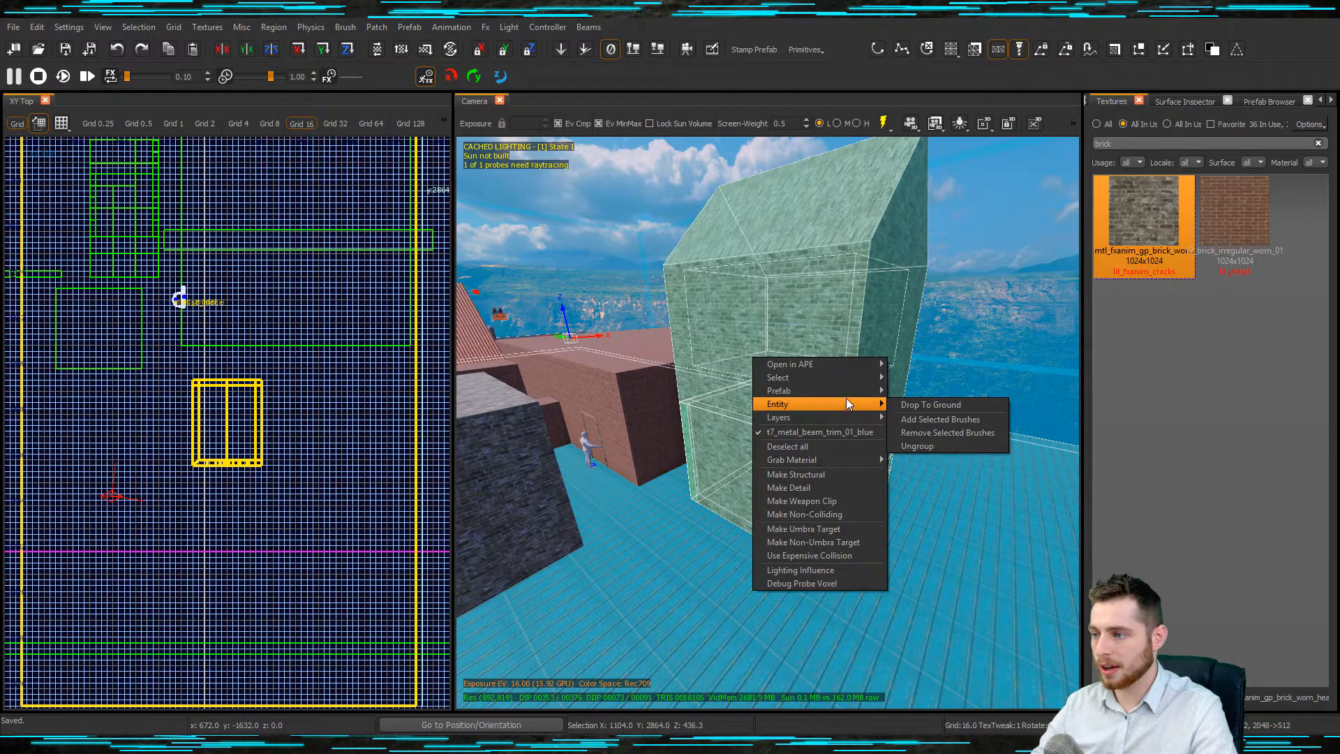
pyautogui.click(936, 455)
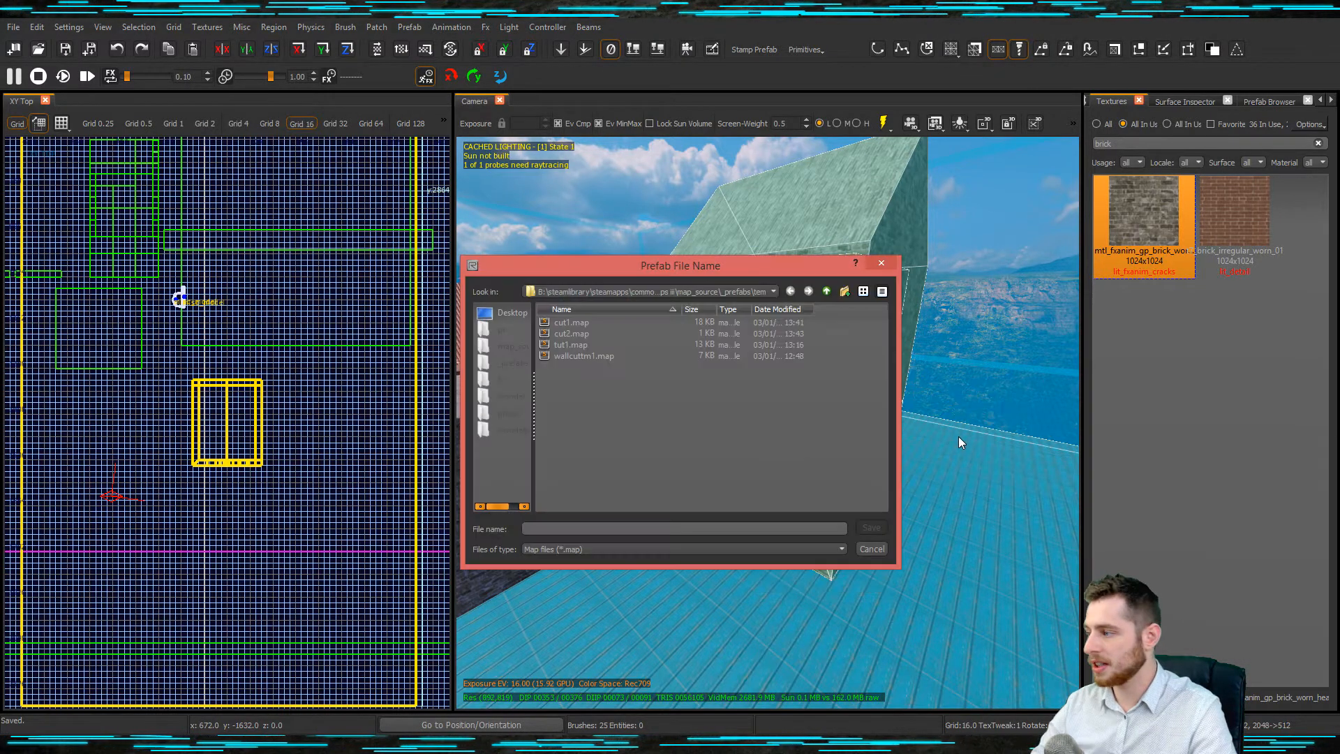
pyautogui.write('crazyhouse')
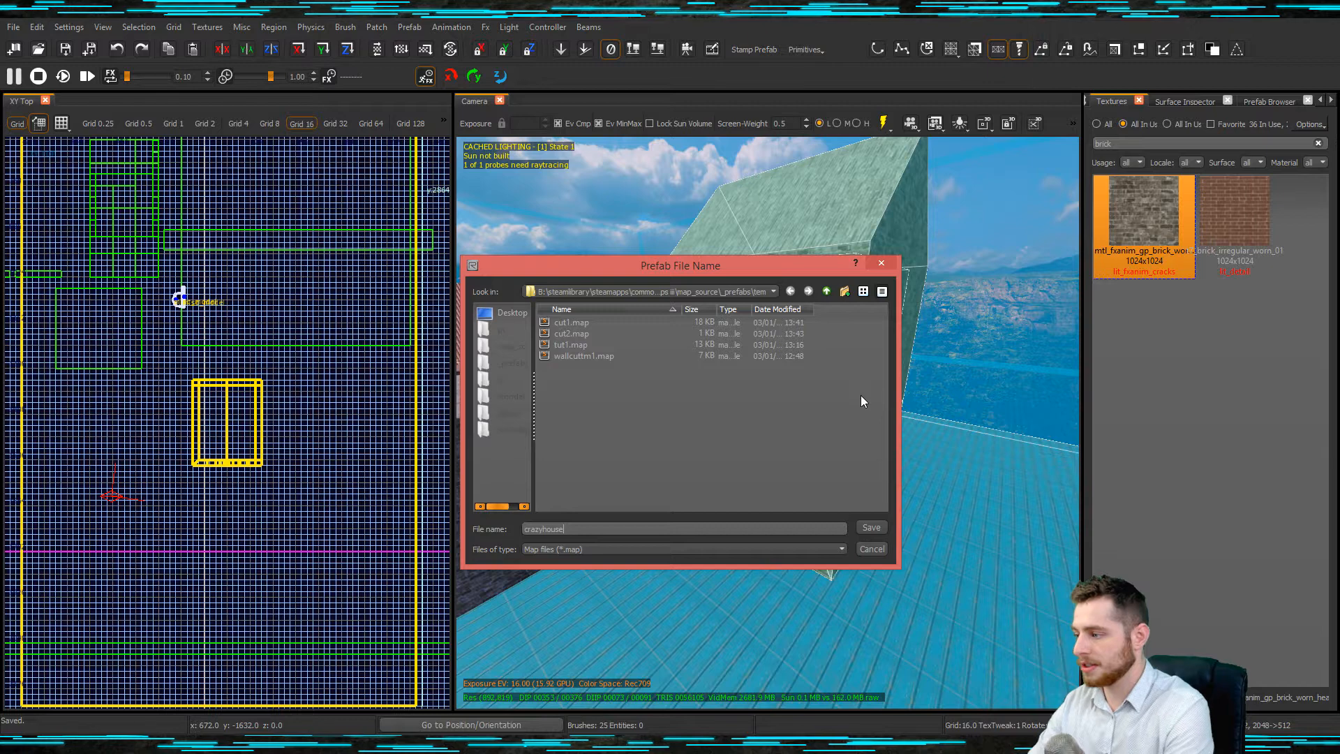
pyautogui.press('Return')
# - Enter the crazyhouse prefab so that only its brushes are shown, and select its roof block
pyautogui.rightClick(832, 384)
pyautogui.moveTo(911, 416)
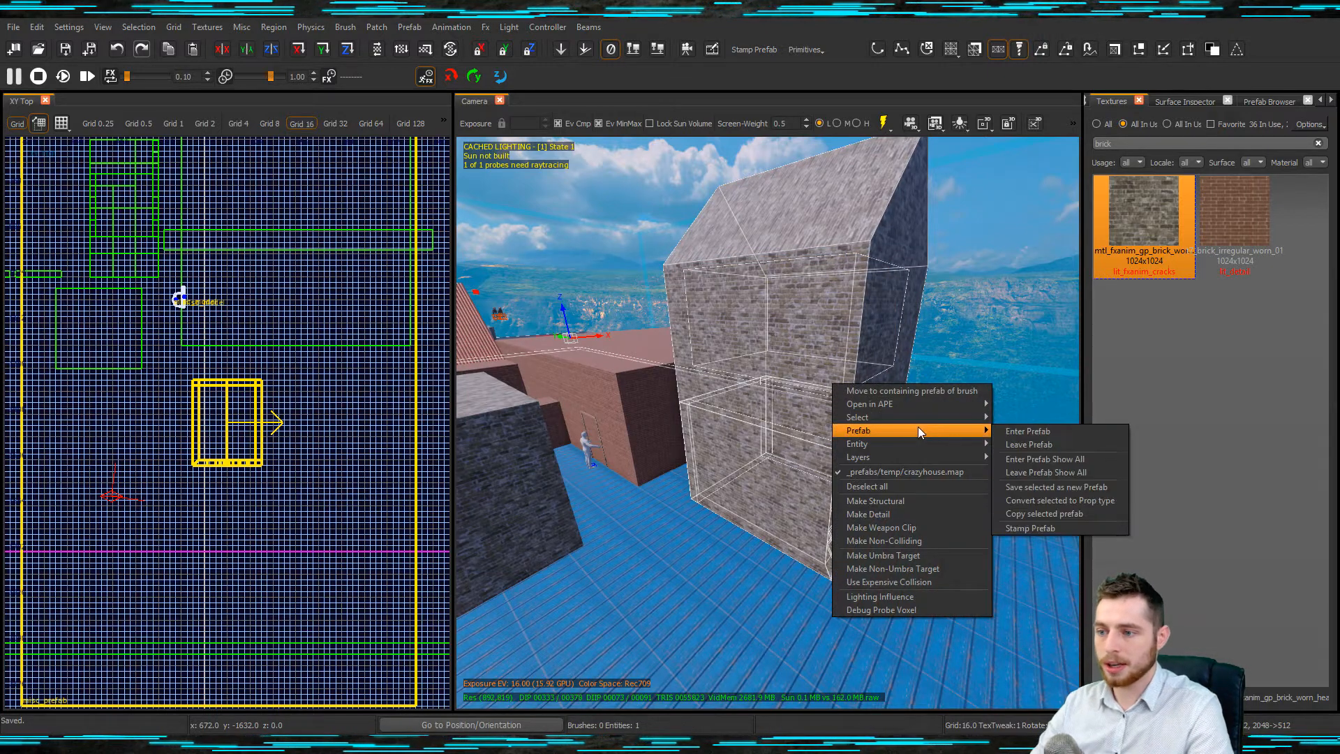
pyautogui.click(1027, 431)
pyautogui.keyDown('shift'); pyautogui.click(790, 335); pyautogui.keyUp('shift')
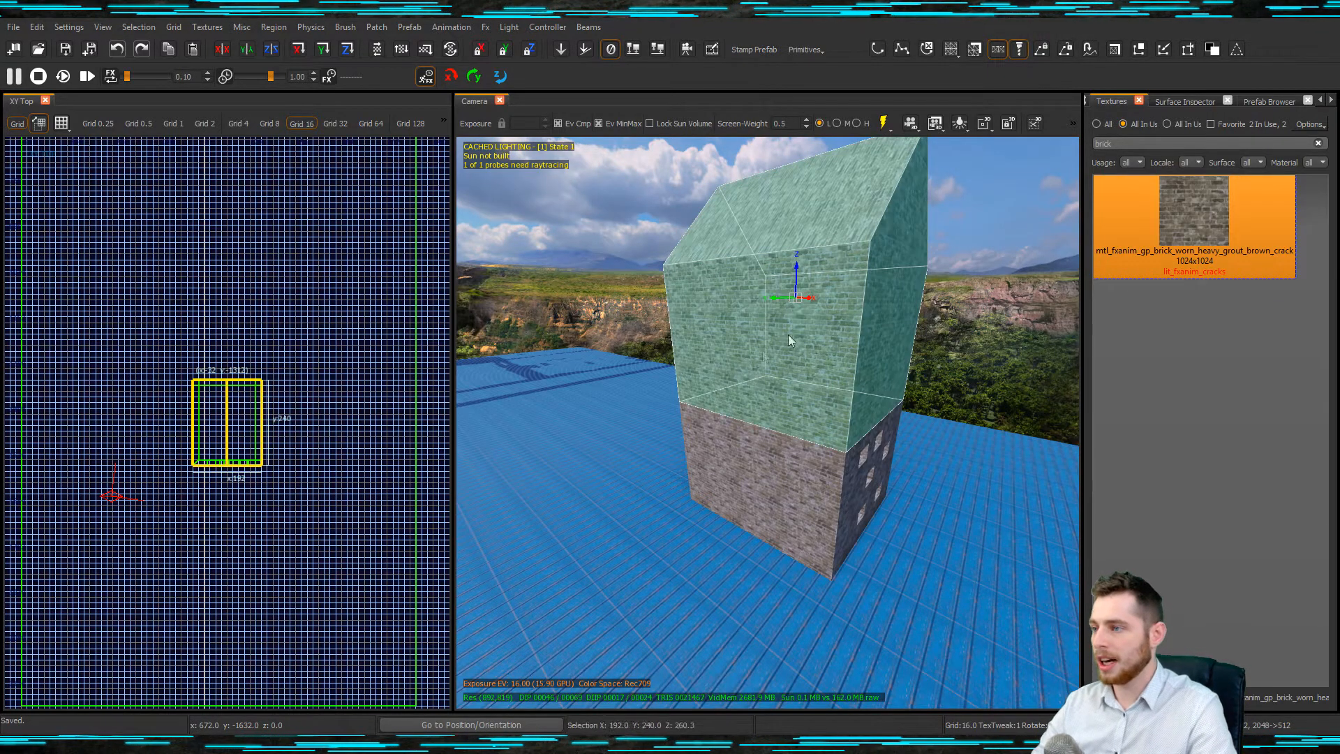
pyautogui.scroll(4, 199, 417)
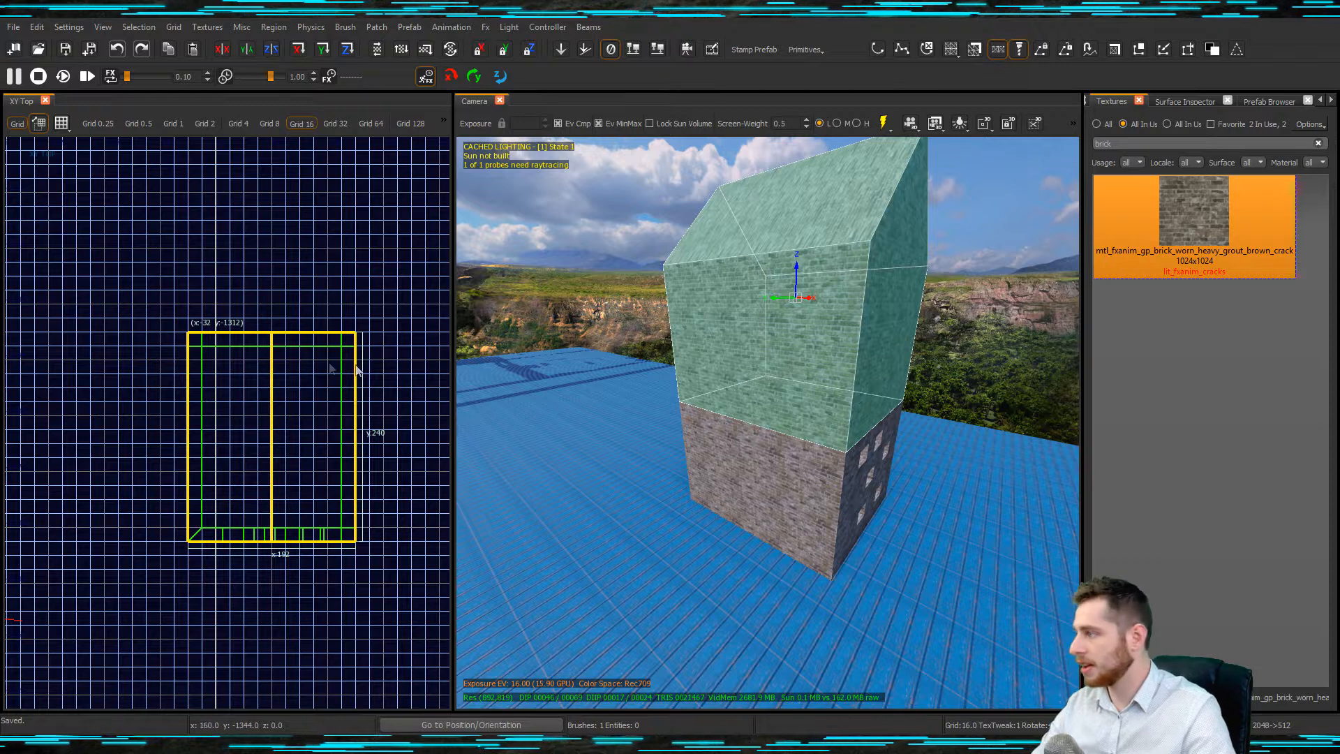
# - Draw an extra brush of 160 by 208 units, shortened to 160 high, inside the roof block and remove it
pyautogui.press('Escape')
pyautogui.keyDown('shift'); pyautogui.click(203, 351); pyautogui.keyUp('shift')
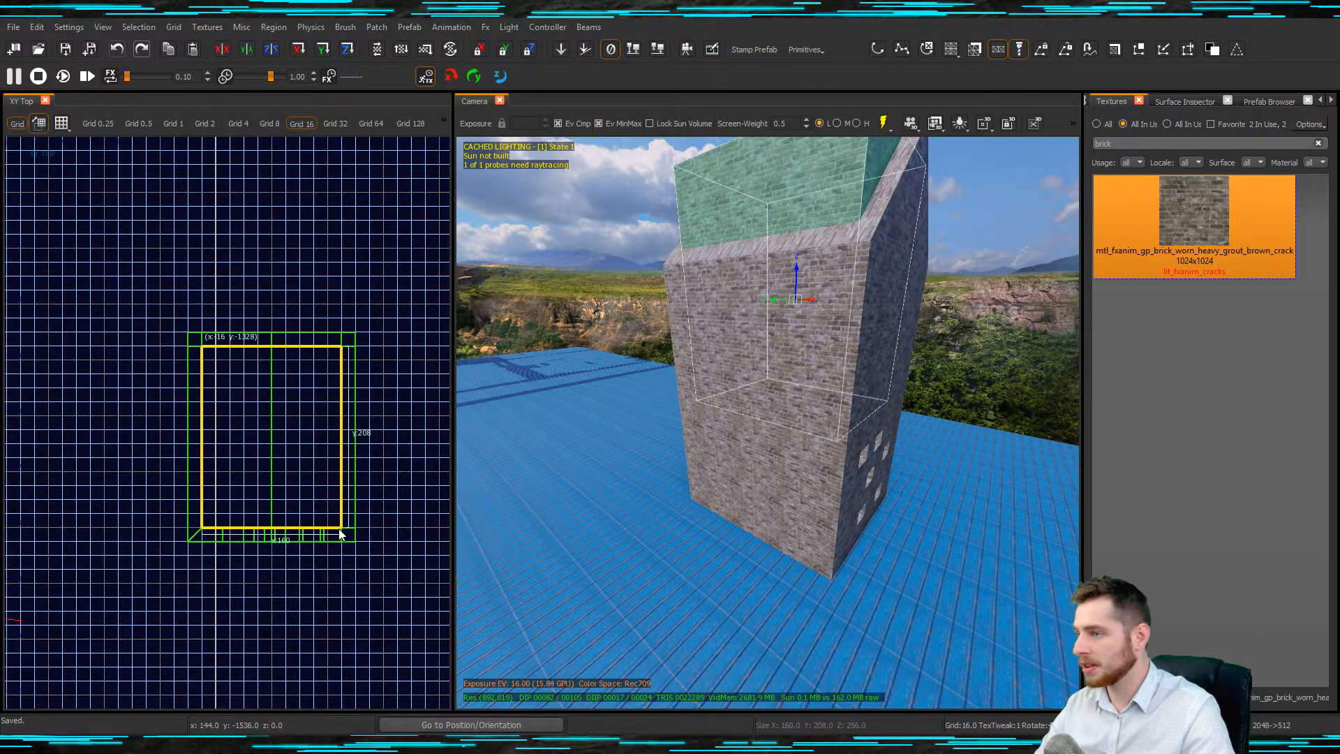
pyautogui.hotkey('ctrl', 'Tab')
pyautogui.moveTo(220, 303); pyautogui.dragTo(217, 374)
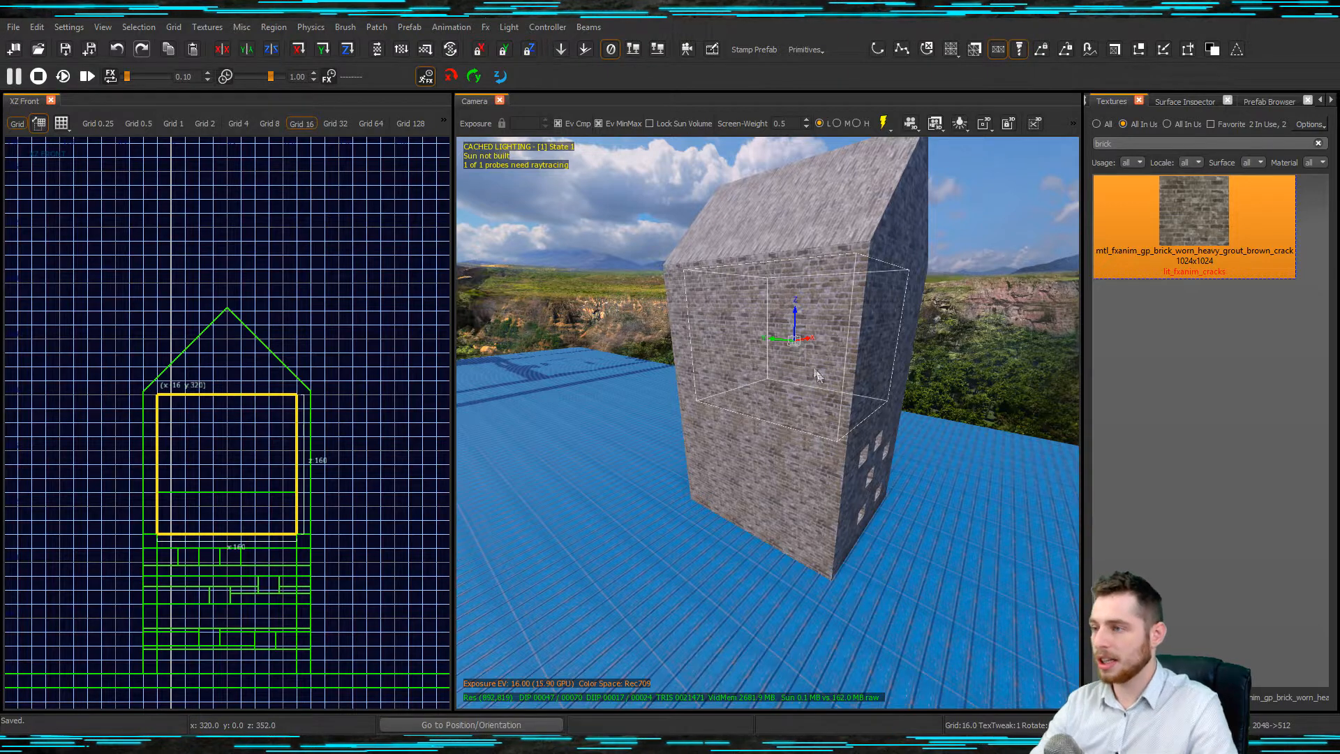
pyautogui.press('Escape')
# - Hide the roof block to select the inner brush enclosed by it, and unhide the roof block
pyautogui.click(807, 349)
pyautogui.press('Delete')
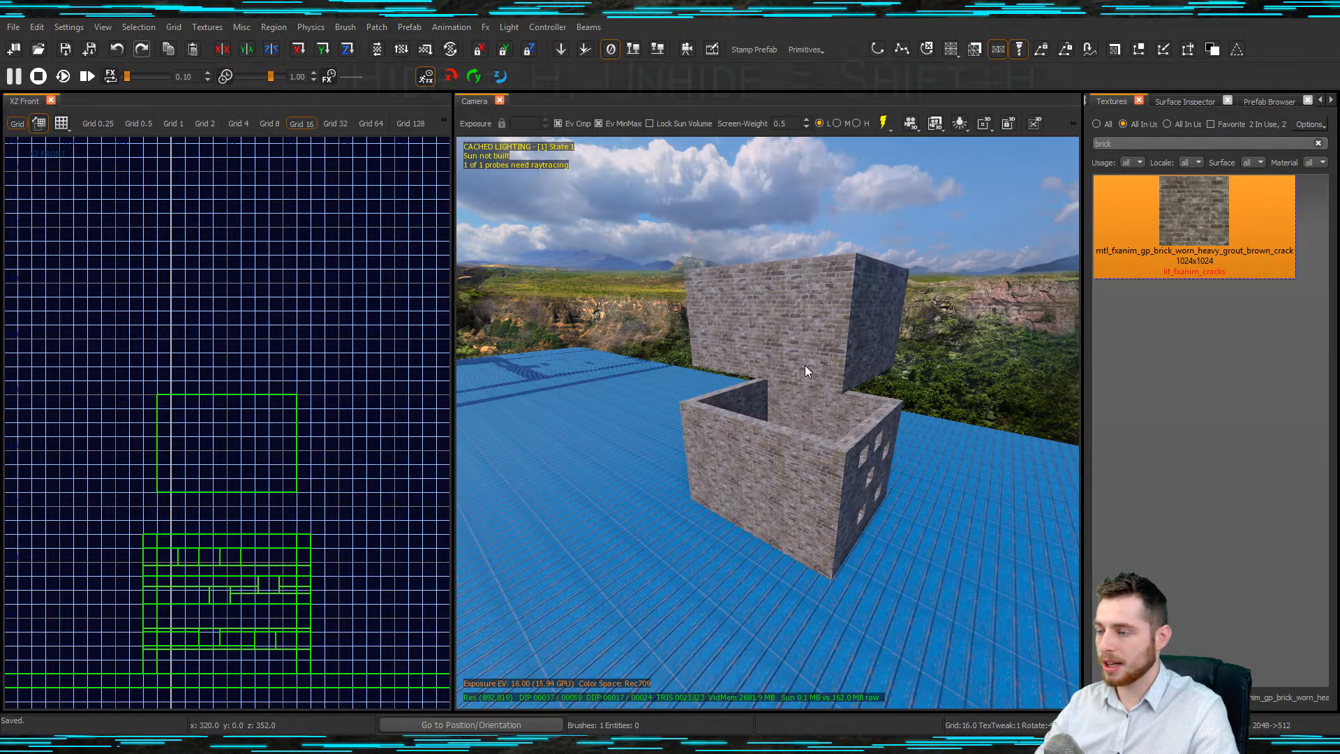
pyautogui.press('h')
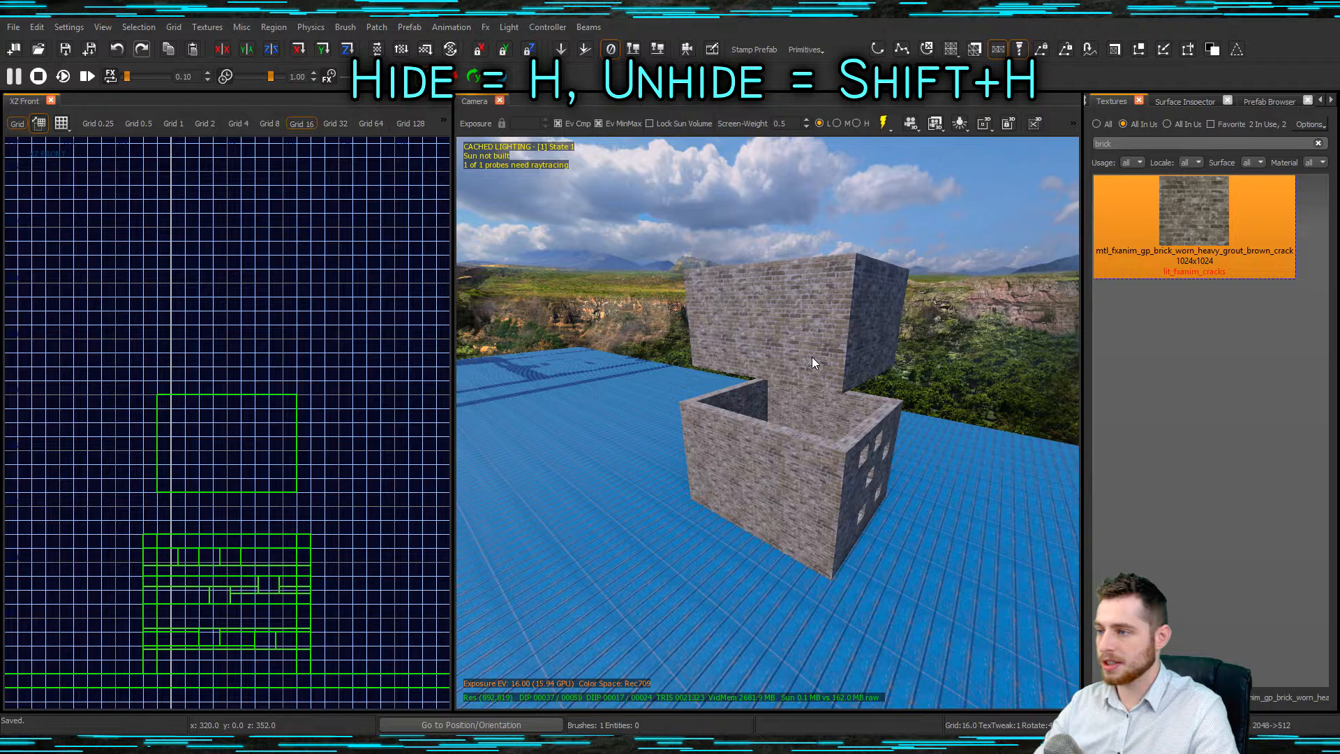
pyautogui.click(811, 357)
pyautogui.hotkey('shift', 'h')
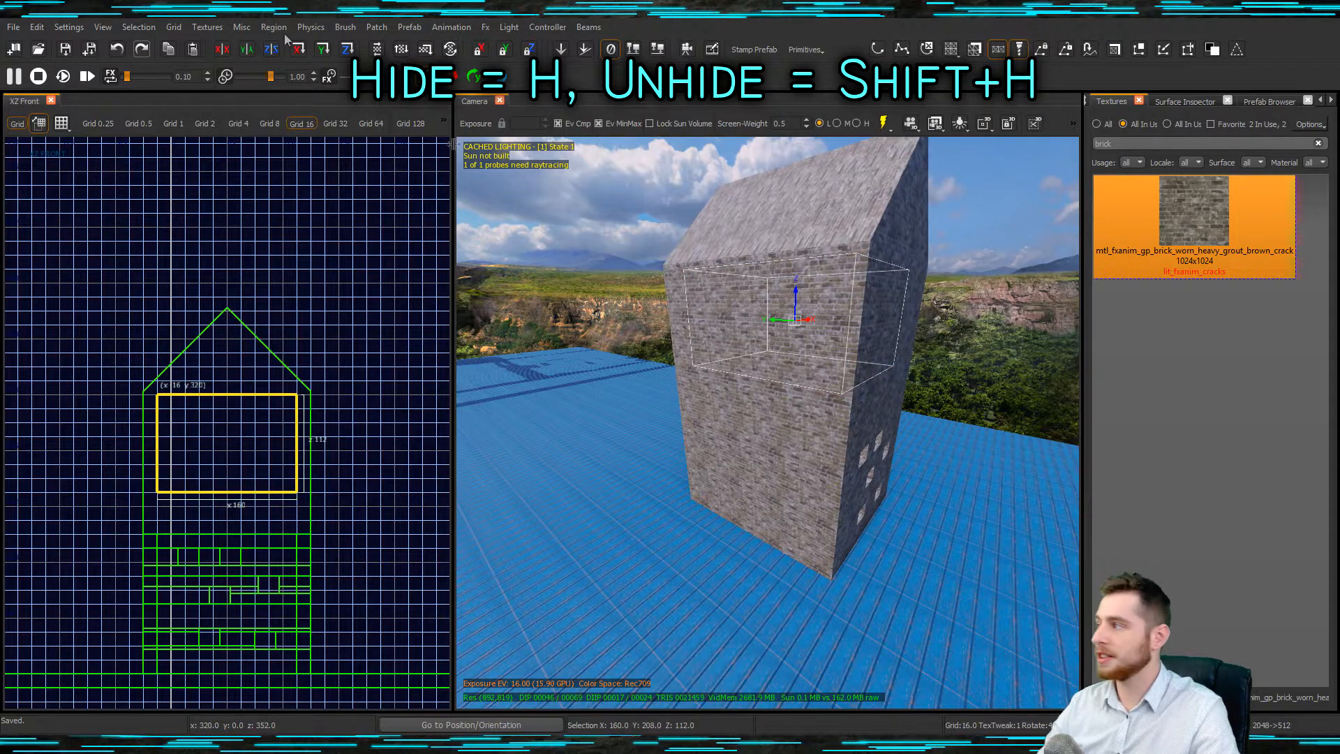
# - Subtract the selected inner brush from the roof block with CSG Subtract inside the prefab
pyautogui.click(132, 28)
pyautogui.moveTo(278, 258)
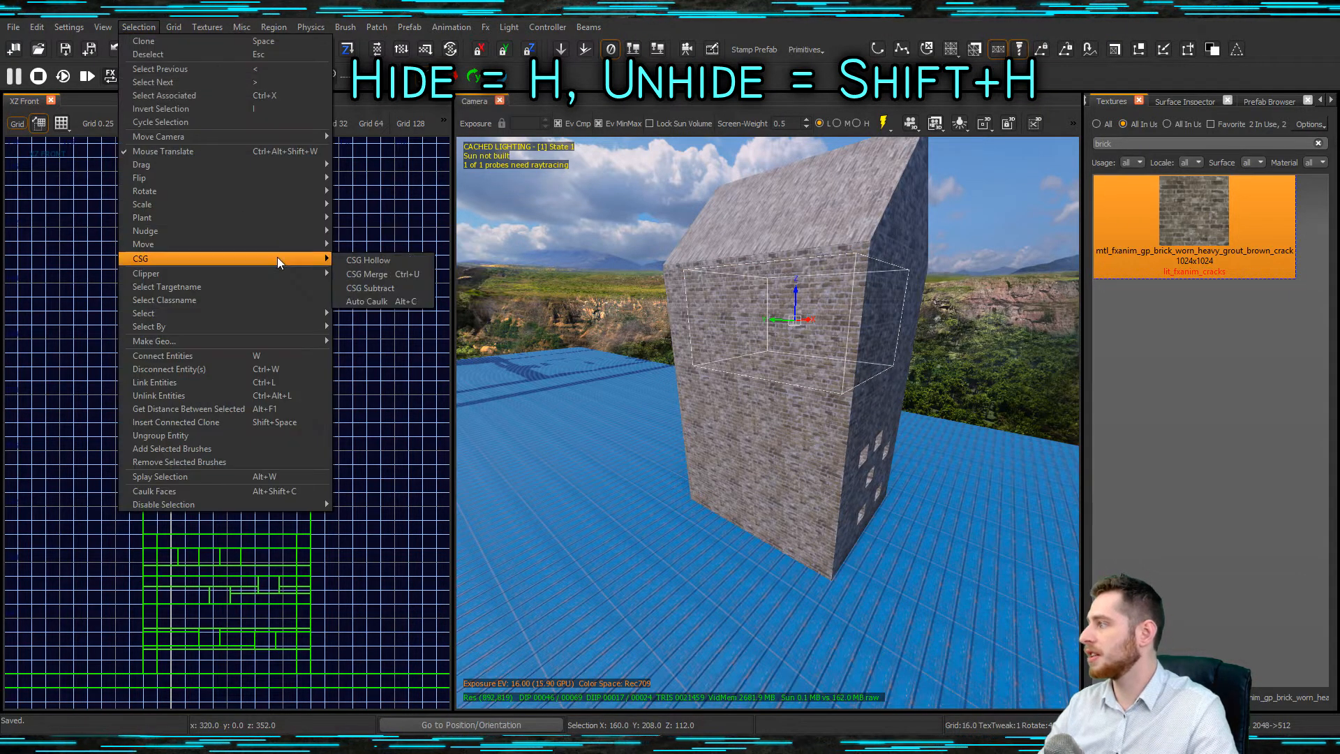
pyautogui.click(407, 289)
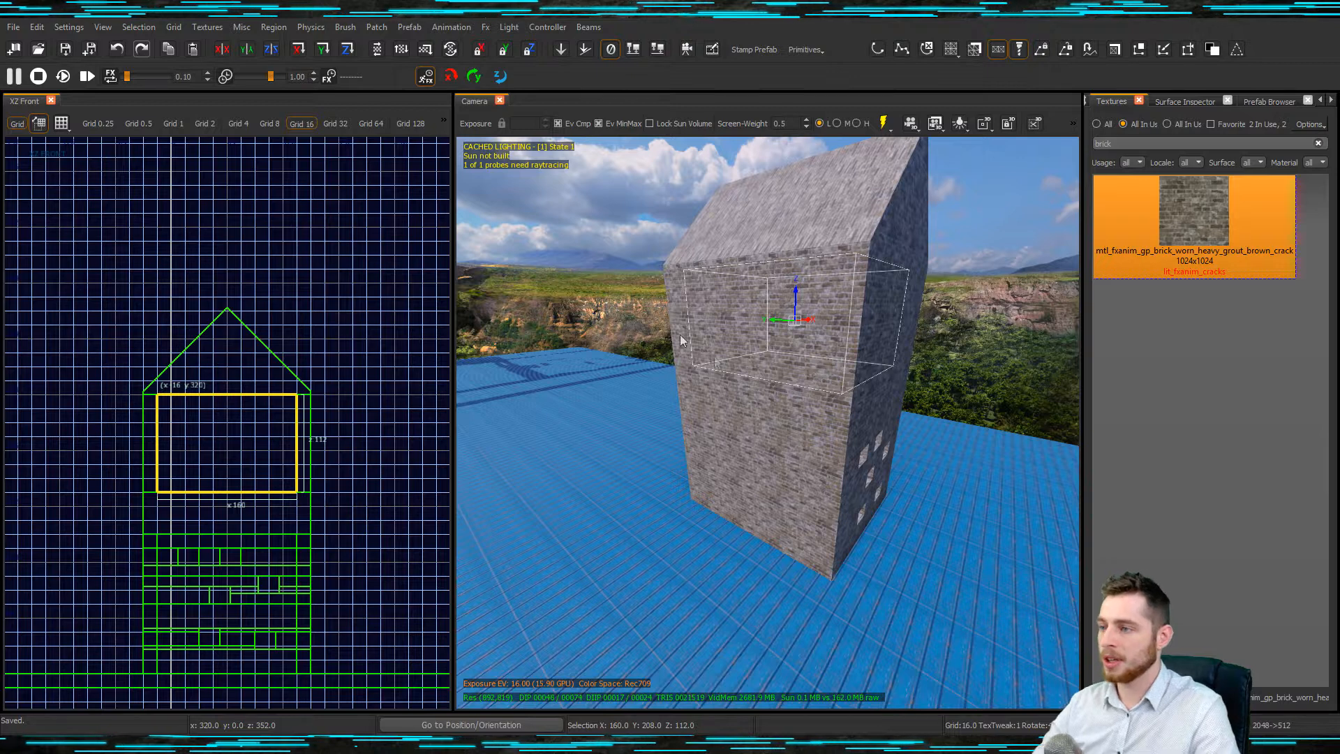
# - Reshape the inner brush into a side-window cutter 272 units wide, 128 deep and 48 high, protruding through both side walls
pyautogui.moveTo(173, 394); pyautogui.dragTo(219, 408)
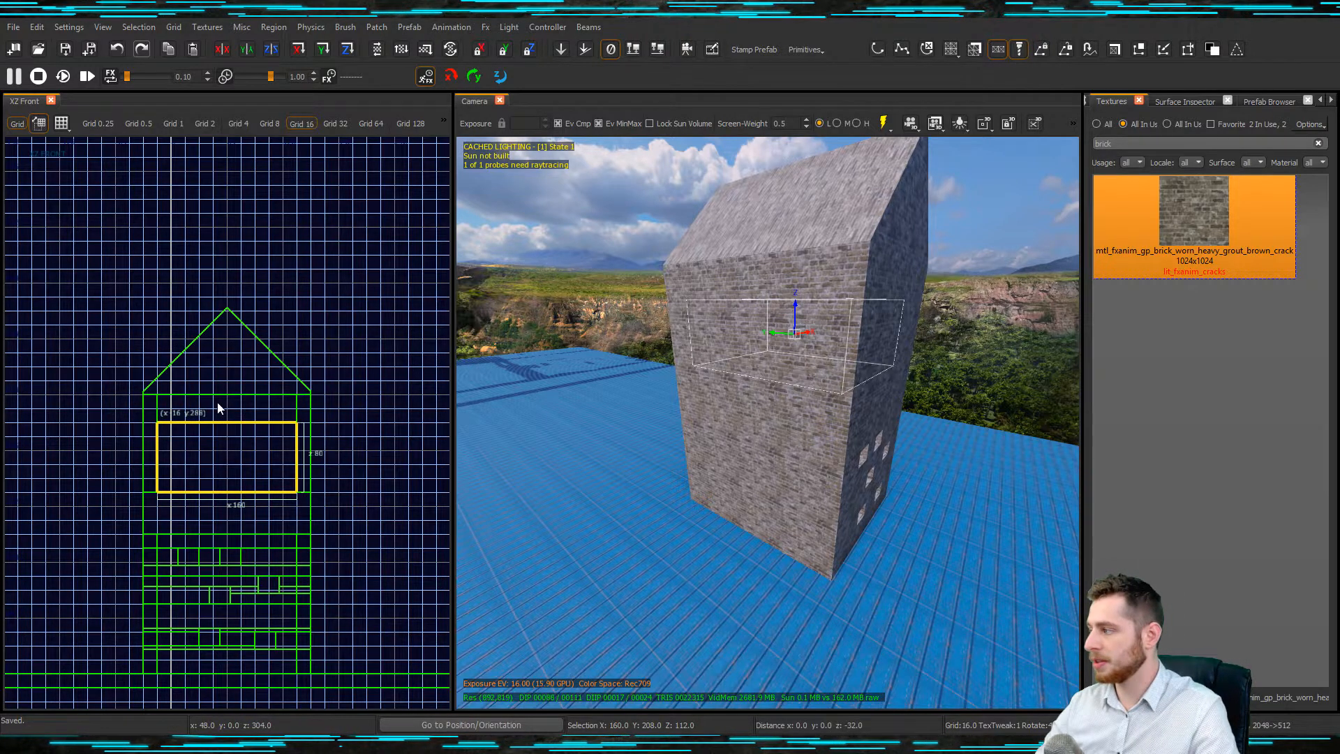
pyautogui.moveTo(233, 530)
pyautogui.mouseDown()
pyautogui.moveTo(245, 509)
pyautogui.moveTo(215, 479)
pyautogui.mouseUp()
pyautogui.moveTo(132, 462); pyautogui.dragTo(70, 459)
pyautogui.moveTo(354, 445); pyautogui.dragTo(382, 442)
pyautogui.hotkey('ctrl', 'Tab')
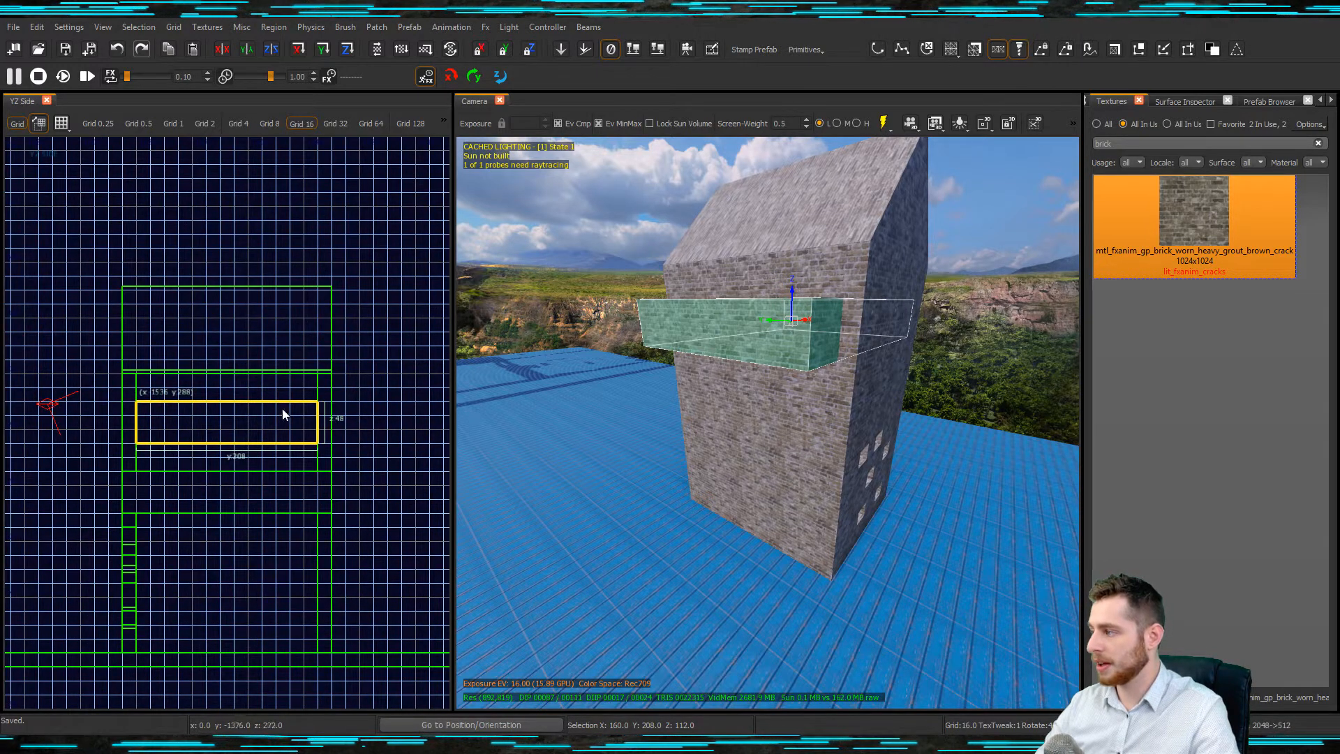
pyautogui.hotkey('ctrl', 'Tab')
pyautogui.moveTo(279, 520); pyautogui.dragTo(272, 473)
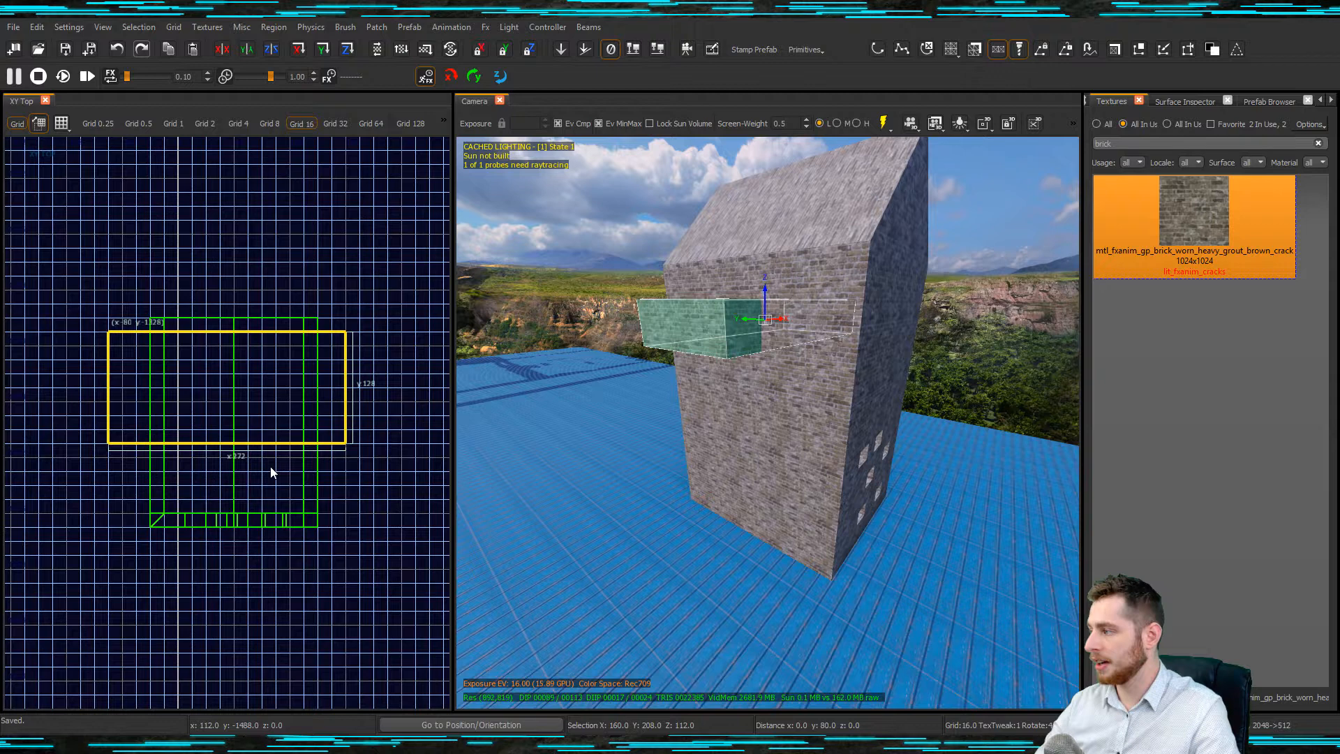
# - Resize the side-window cutter to 112 units deep and subtract it from the upper side walls with CSG Subtract
pyautogui.moveTo(272, 292); pyautogui.dragTo(274, 350)
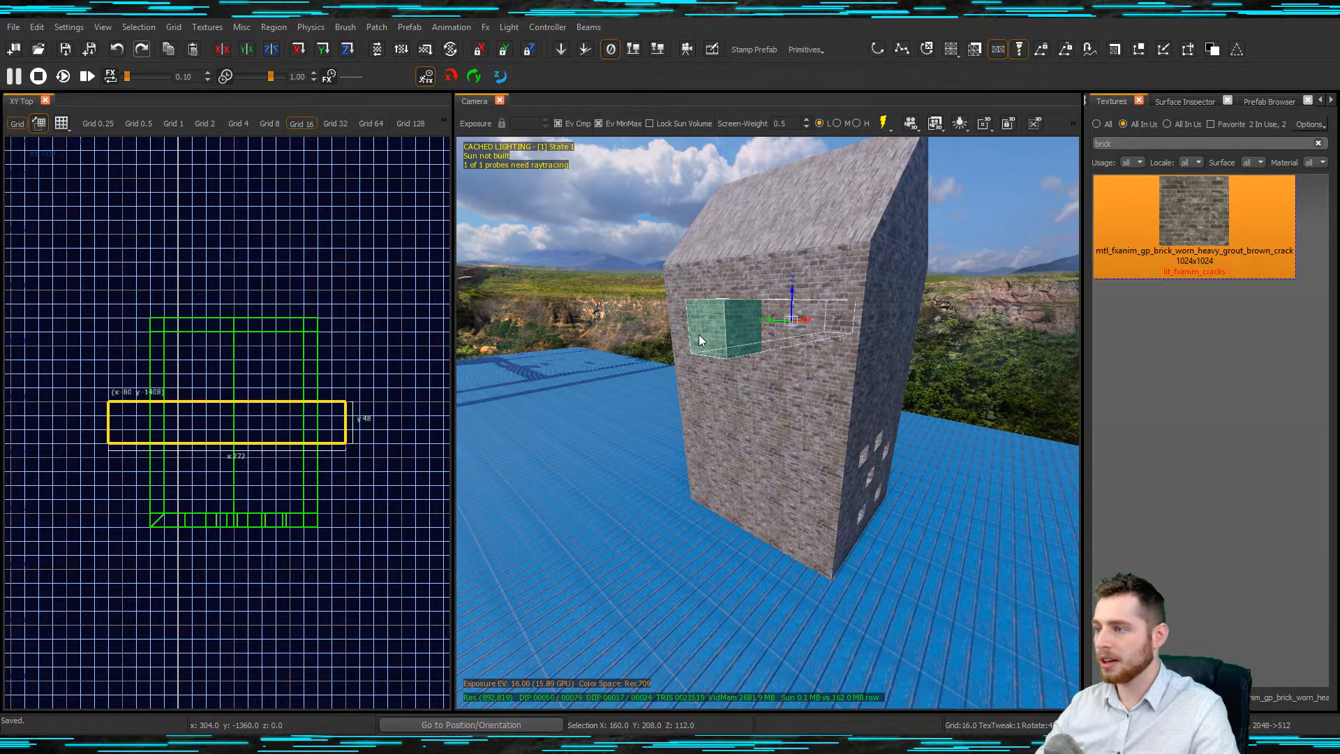
pyautogui.moveTo(262, 462); pyautogui.dragTo(258, 488)
pyautogui.moveTo(291, 356); pyautogui.dragTo(289, 351)
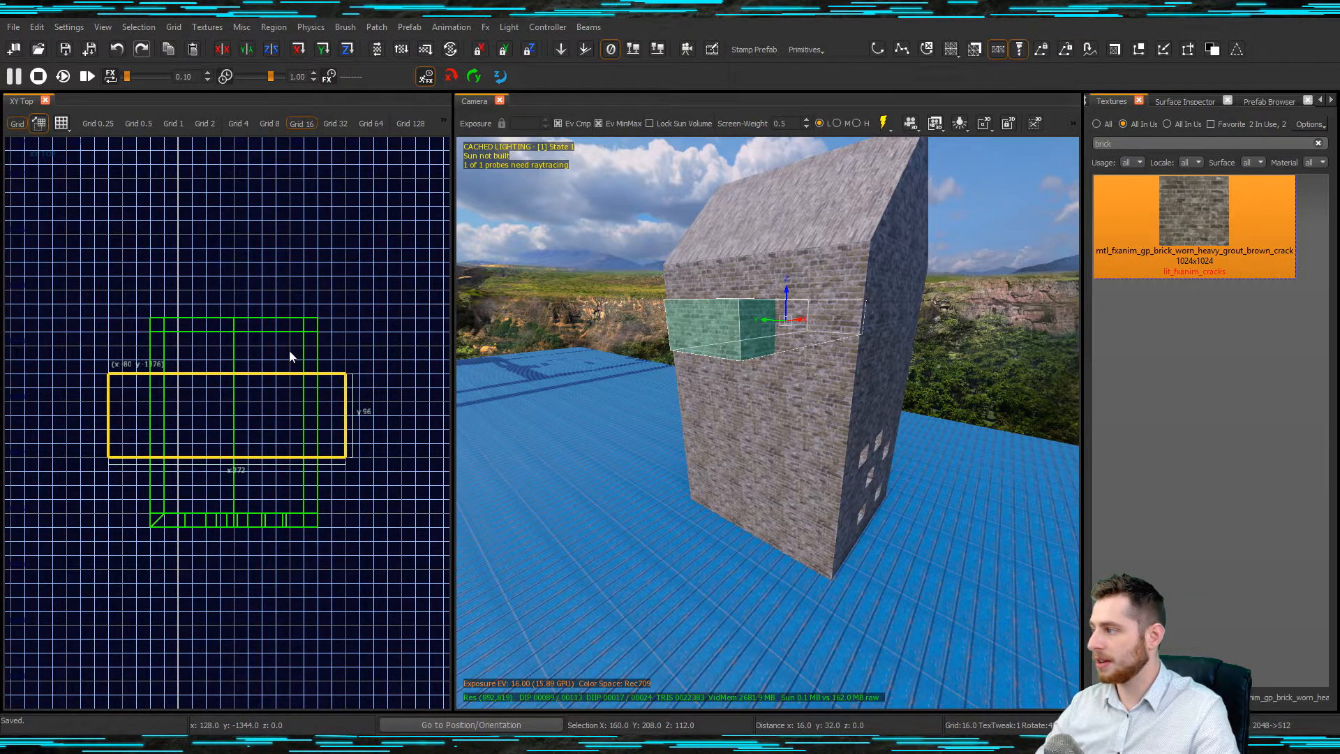
pyautogui.moveTo(282, 480); pyautogui.dragTo(280, 485)
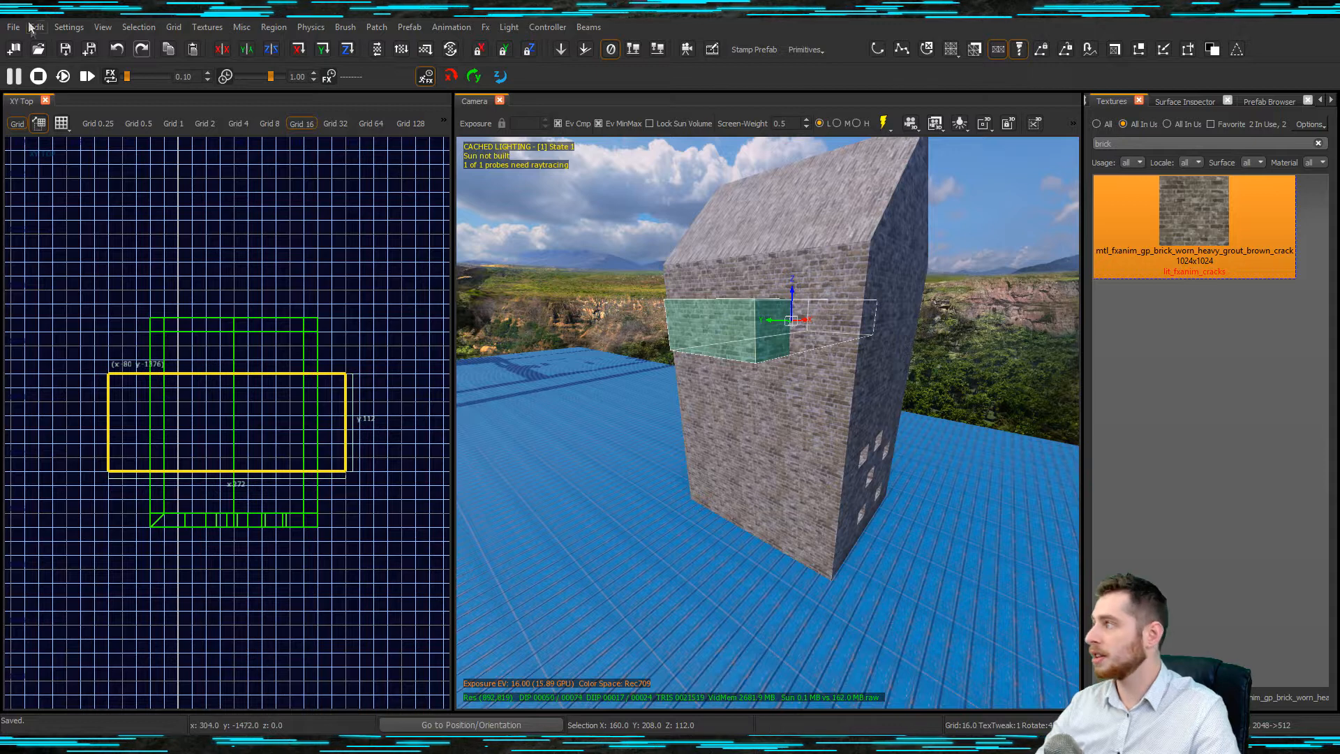
pyautogui.click(131, 28)
pyautogui.moveTo(247, 271)
pyautogui.click(370, 288)
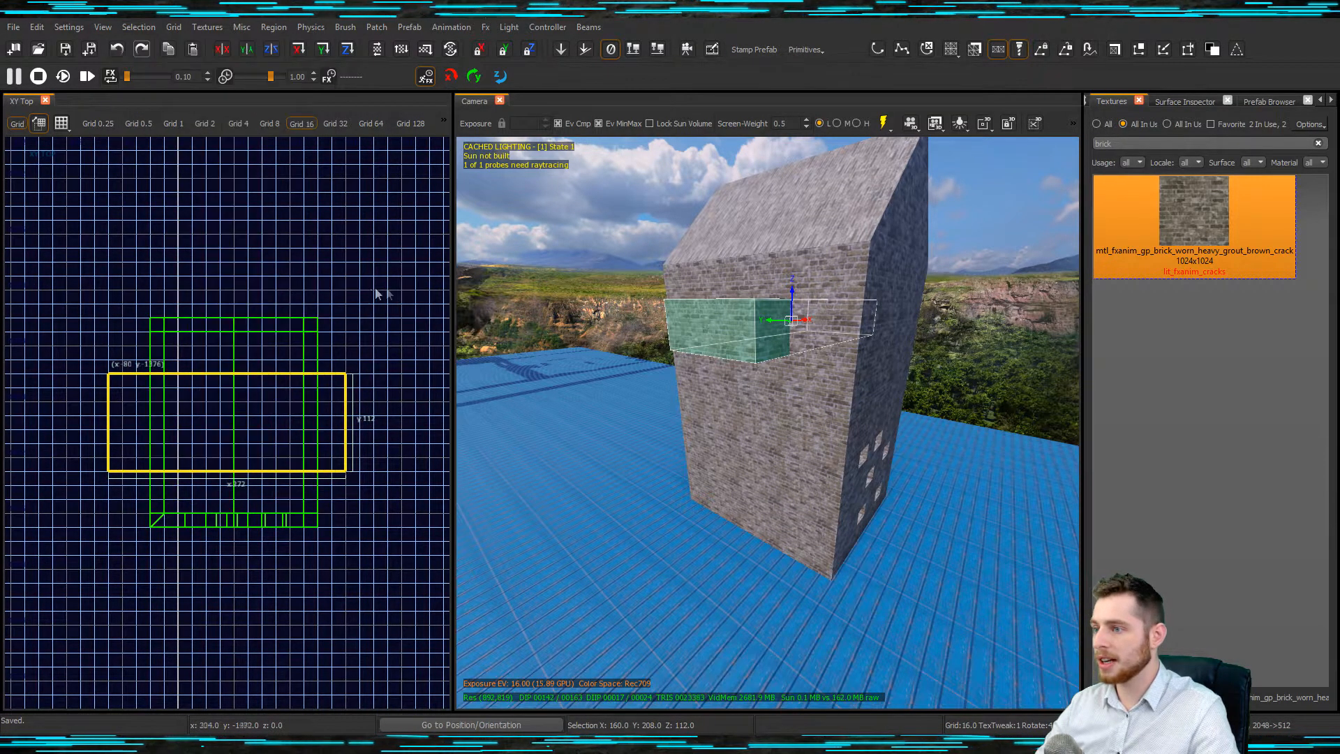
# - Reshape the cutter into a front-window block 64 units wide and 96 high, protruding through the upper front wall
pyautogui.moveTo(111, 506)
pyautogui.mouseDown()
pyautogui.moveTo(200, 548)
pyautogui.moveTo(185, 597)
pyautogui.mouseUp()
pyautogui.moveTo(406, 470)
pyautogui.mouseDown()
pyautogui.moveTo(365, 496)
pyautogui.moveTo(336, 491)
pyautogui.mouseUp()
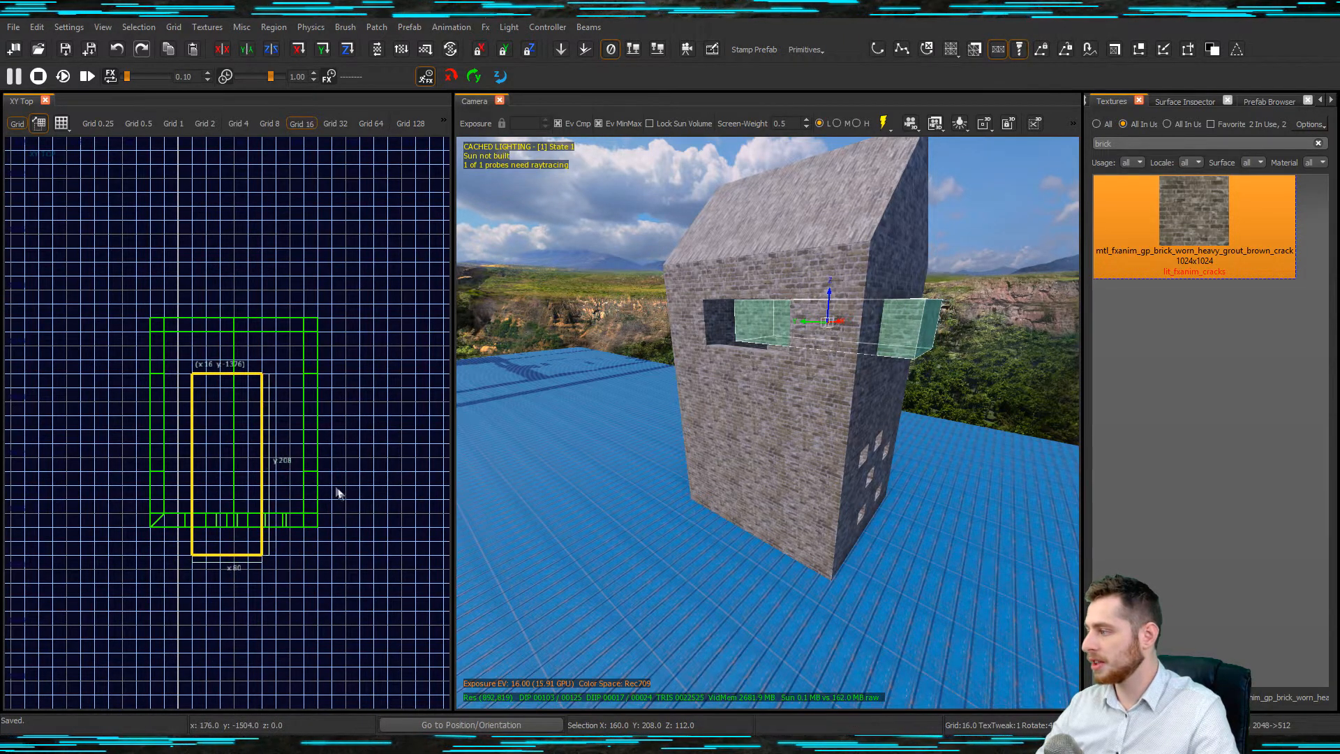
pyautogui.moveTo(176, 520); pyautogui.dragTo(187, 516)
pyautogui.moveTo(239, 371)
pyautogui.mouseDown()
pyautogui.moveTo(249, 475)
pyautogui.moveTo(213, 522)
pyautogui.moveTo(217, 499)
pyautogui.mouseUp()
pyautogui.hotkey('ctrl', 'Tab')
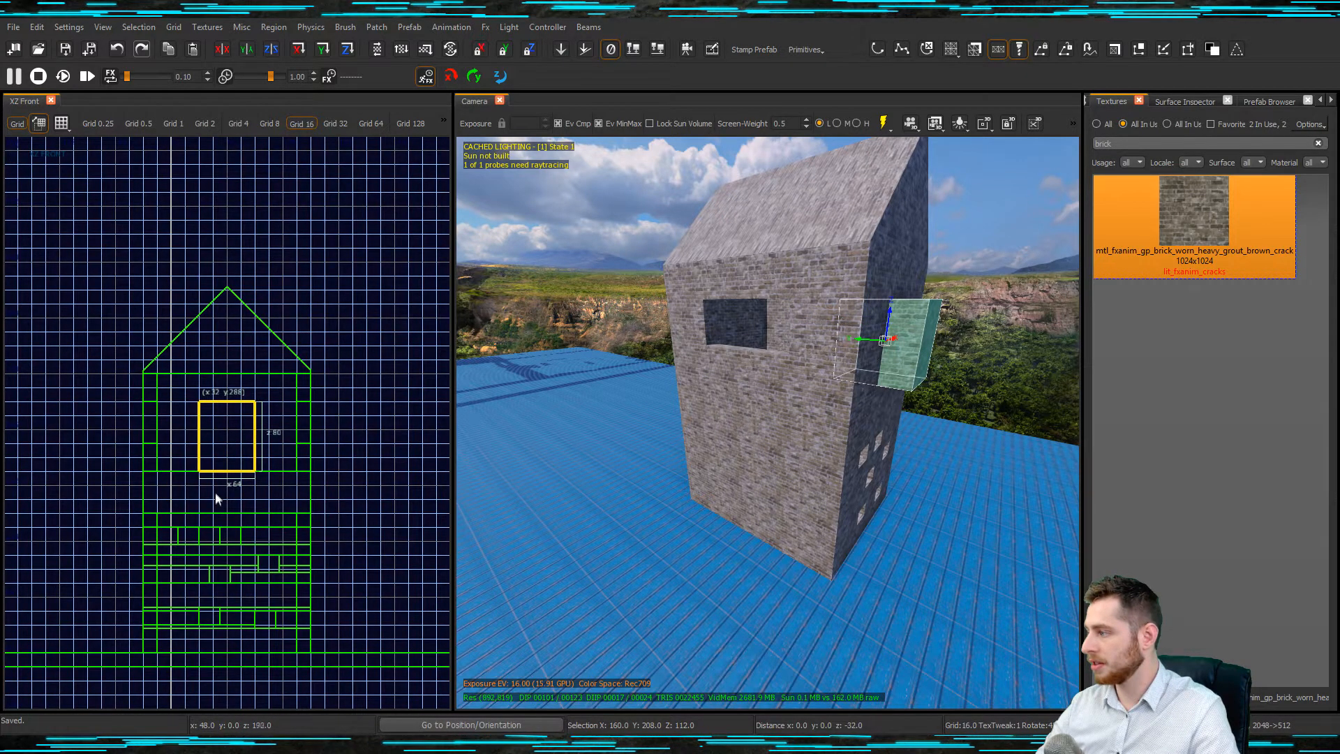
pyautogui.press('w')
pyautogui.moveTo(670, 433)
pyautogui.mouseDown(button='right')
pyautogui.moveTo(660, 429)
pyautogui.moveTo(698, 432)
pyautogui.moveTo(670, 440)
pyautogui.moveTo(712, 409)
pyautogui.mouseUp(button='right')
pyautogui.moveTo(237, 381); pyautogui.dragTo(236, 365)
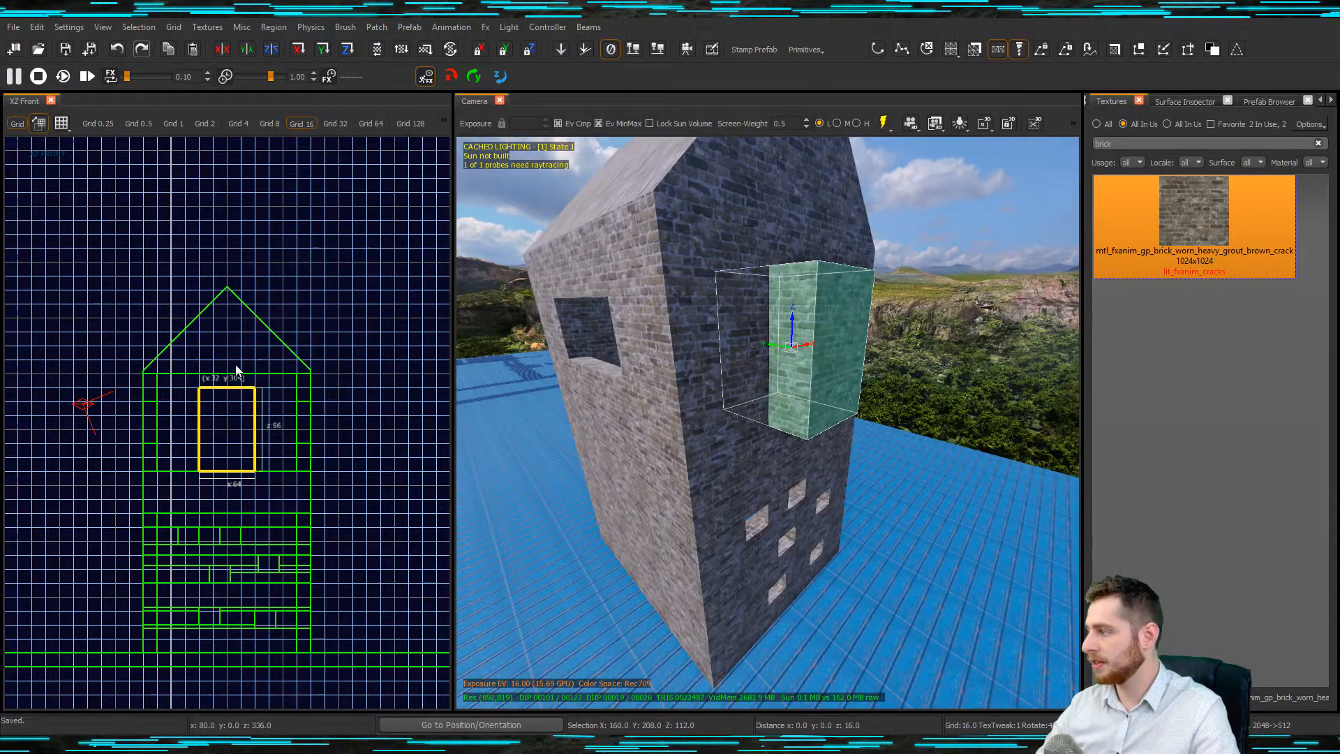
# - Cut the tall window into the upper front wall with CSG Subtract and delete the cutter brush
pyautogui.click(143, 28)
pyautogui.moveTo(223, 259)
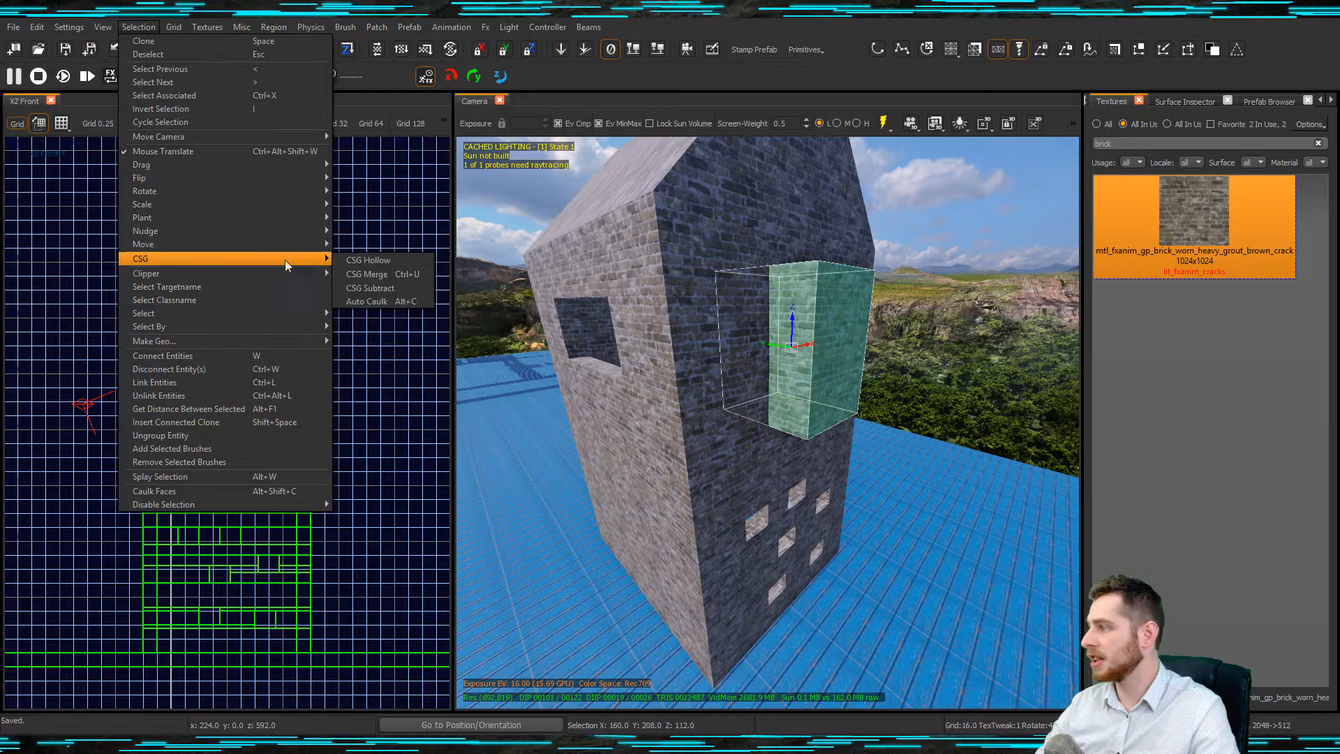
pyautogui.click(385, 286)
pyautogui.press('BackSpace')
# - Shorten the lower side wall brush, trimming its back end to 224 units long, to clear the overlaps at the wall corners
pyautogui.press('d')
pyautogui.moveTo(769, 470)
pyautogui.mouseDown(button='right')
pyautogui.moveTo(698, 466)
pyautogui.moveTo(657, 482)
pyautogui.moveTo(740, 489)
pyautogui.moveTo(698, 419)
pyautogui.moveTo(782, 458)
pyautogui.moveTo(733, 516)
pyautogui.moveTo(805, 455)
pyautogui.mouseUp(button='right')
pyautogui.press('s')
pyautogui.press('w')
pyautogui.press('a')
pyautogui.press('s')
pyautogui.keyDown('shift'); pyautogui.click(813, 455); pyautogui.keyUp('shift')
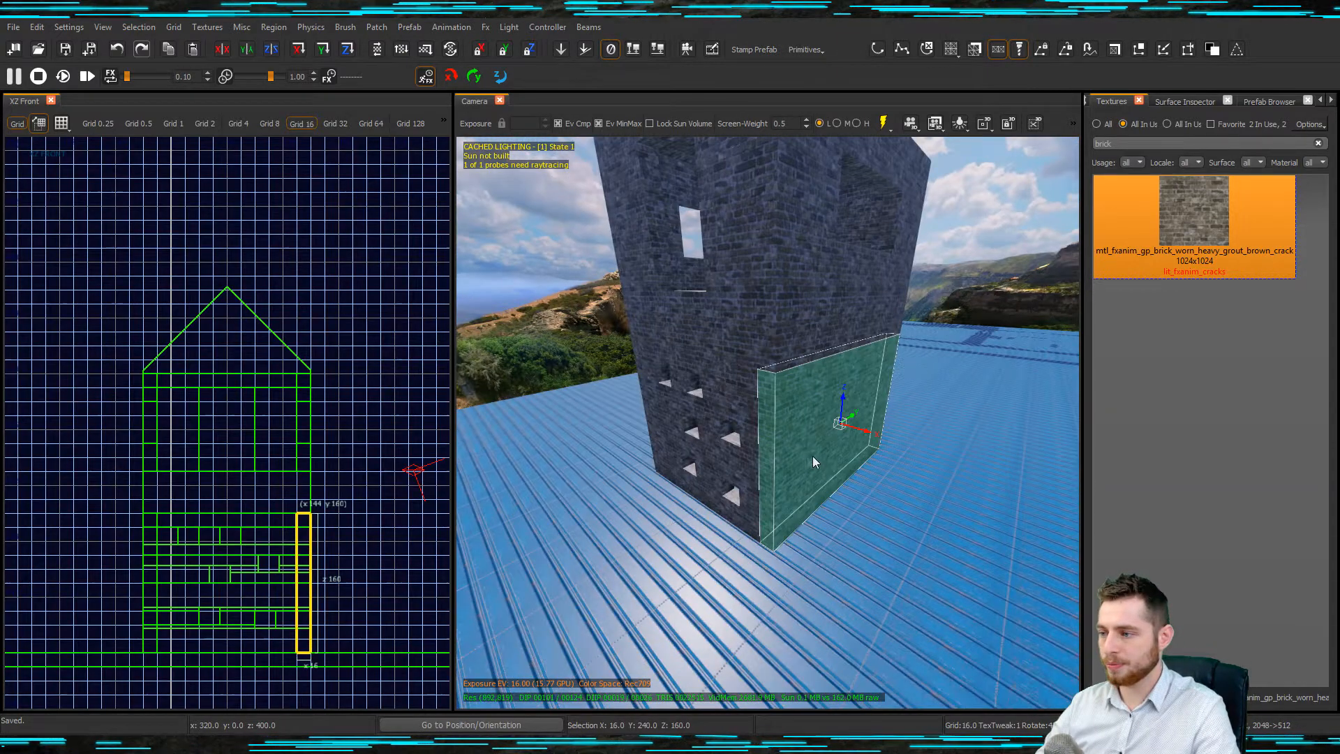
pyautogui.keyDown('shift'); pyautogui.click(752, 455); pyautogui.keyUp('shift')
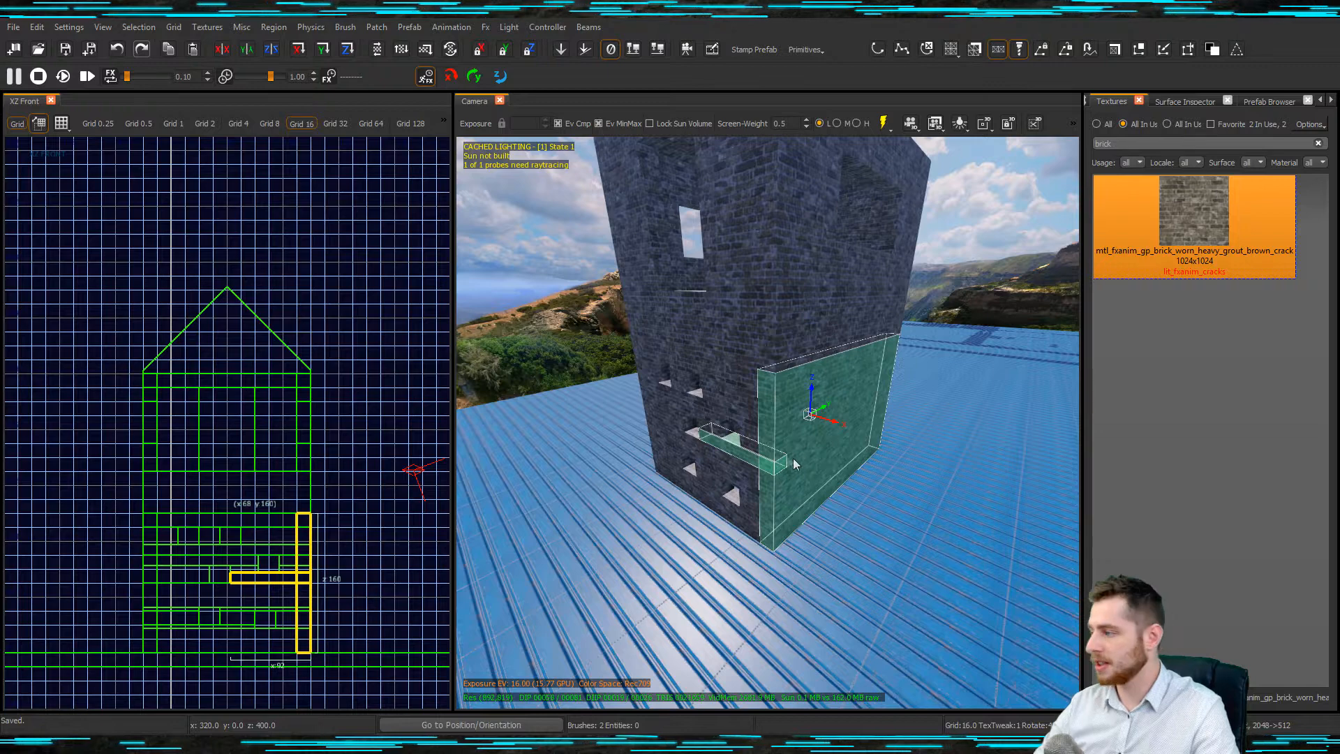
pyautogui.hotkey('ctrl', 'Tab')
pyautogui.hotkey('ctrl', 'Tab')
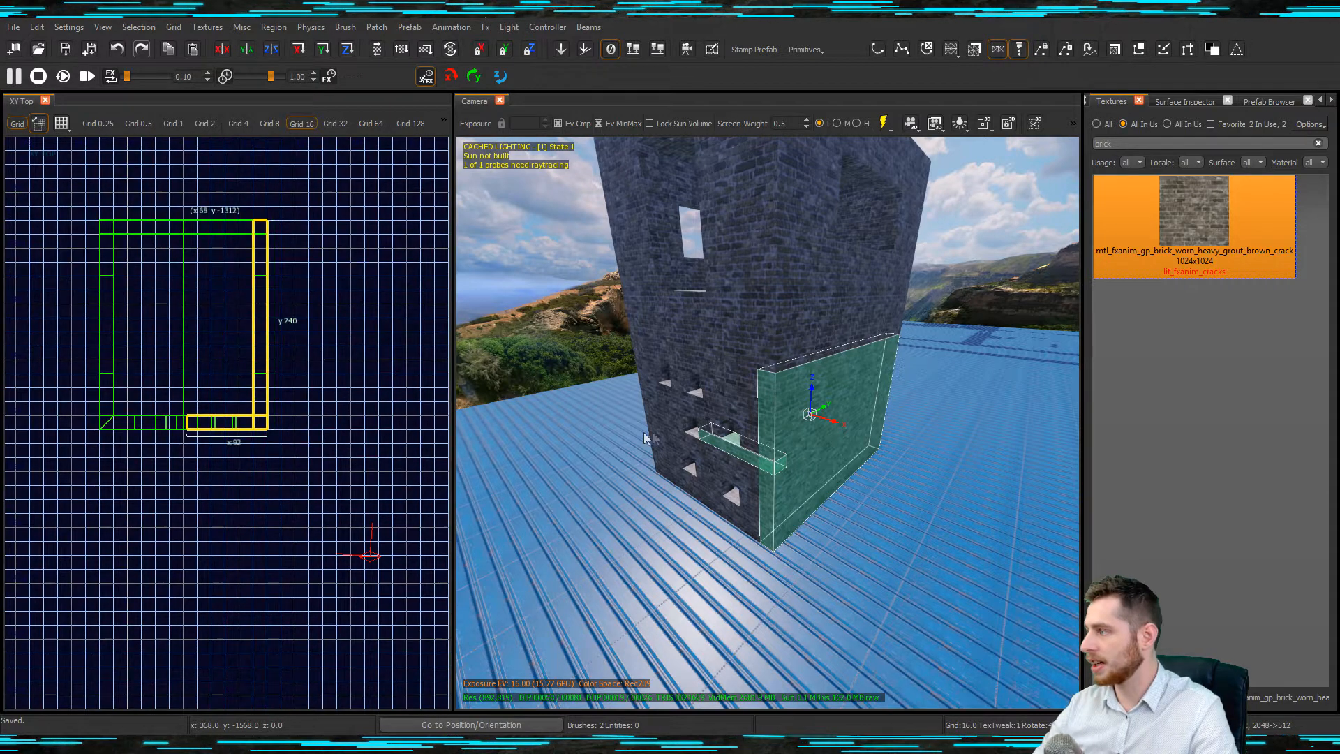
pyautogui.press('Escape')
pyautogui.keyDown('shift'); pyautogui.click(845, 421); pyautogui.keyUp('shift')
pyautogui.moveTo(260, 214); pyautogui.dragTo(261, 226)
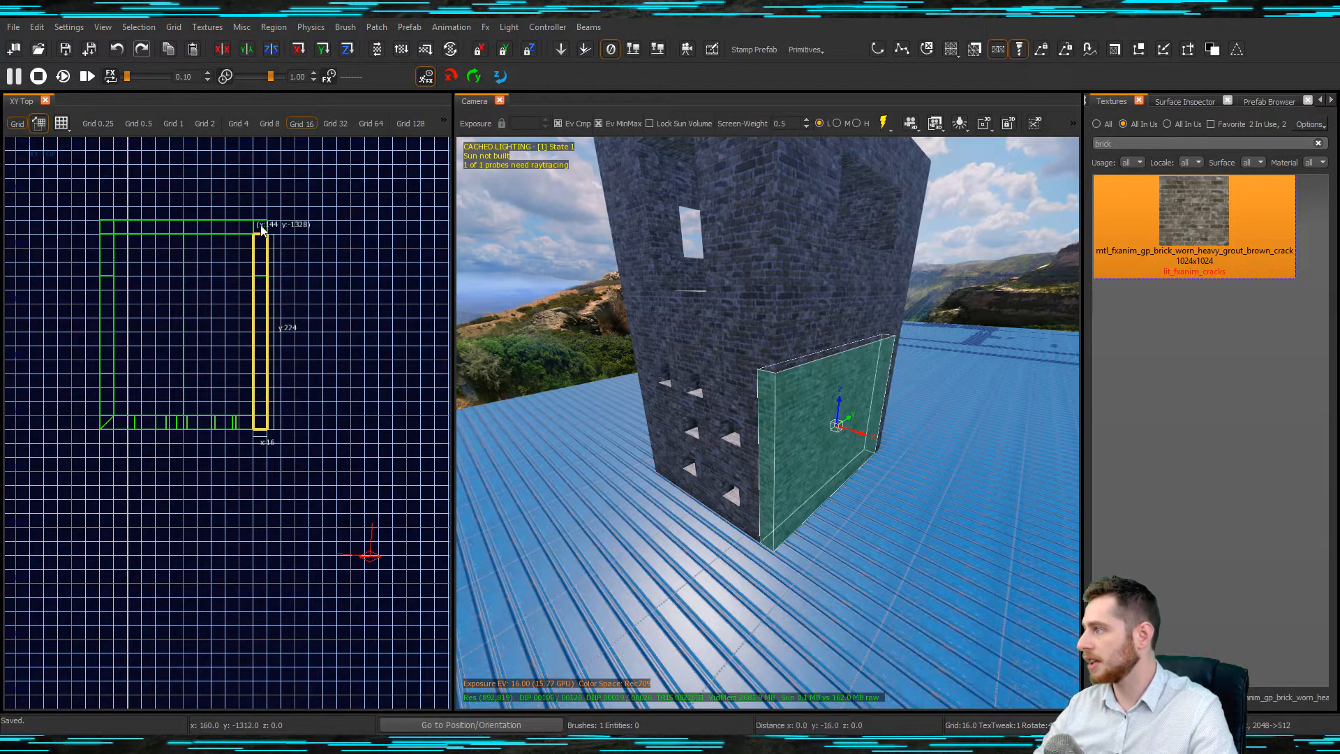
pyautogui.moveTo(255, 429); pyautogui.dragTo(265, 431)
pyautogui.press('Escape')
# - Select the separate brush pieces of the lower front wall to examine how the subtraction split it around the small windows
pyautogui.moveTo(814, 400)
pyautogui.mouseDown(button='right')
pyautogui.moveTo(900, 405)
pyautogui.moveTo(810, 419)
pyautogui.moveTo(812, 440)
pyautogui.moveTo(866, 439)
pyautogui.moveTo(741, 421)
pyautogui.mouseUp(button='right')
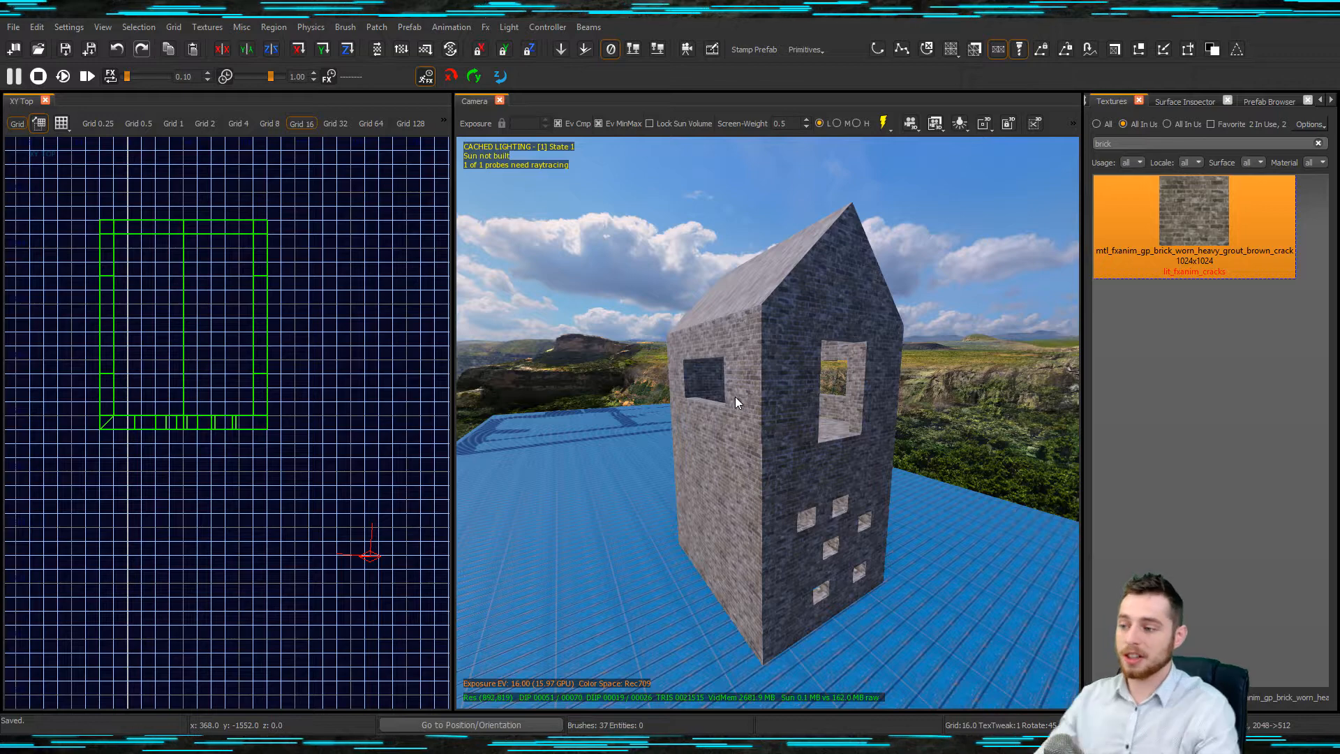
pyautogui.moveTo(769, 451)
pyautogui.mouseDown(button='right')
pyautogui.moveTo(831, 450)
pyautogui.moveTo(772, 455)
pyautogui.mouseUp(button='right')
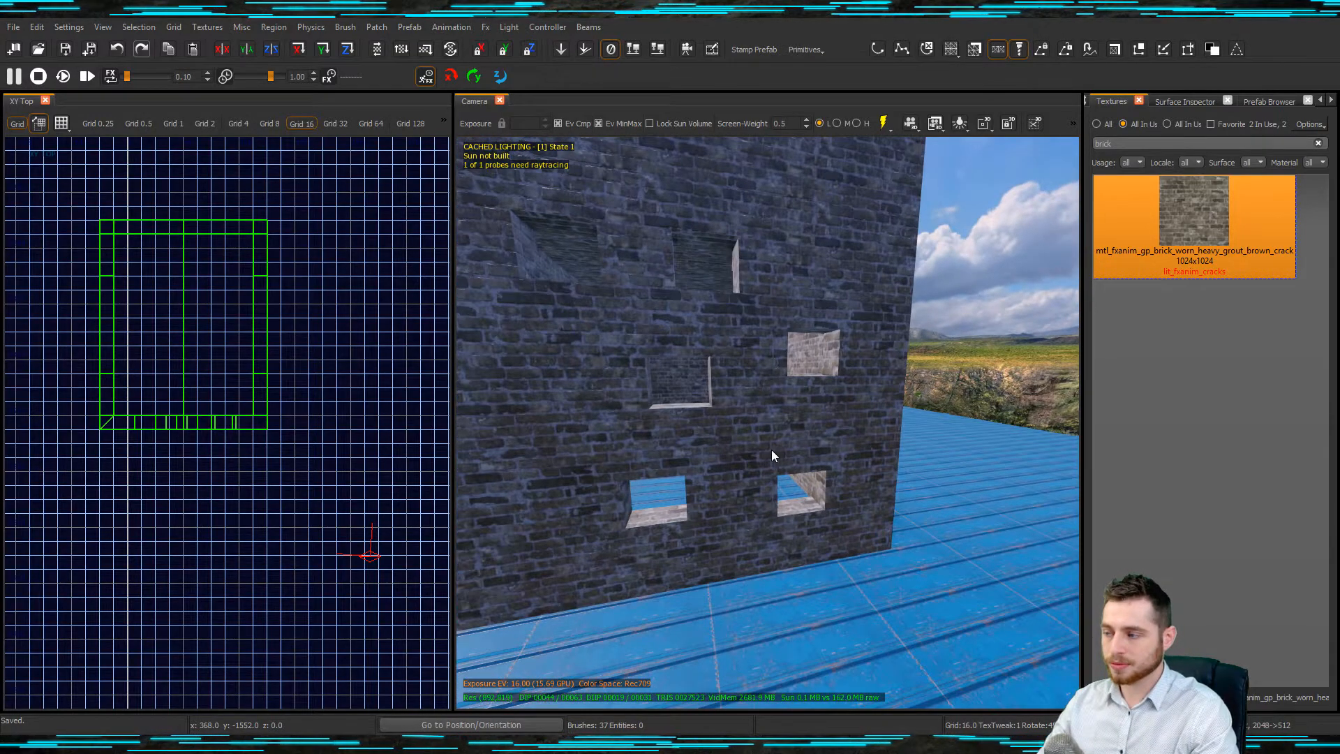
pyautogui.moveTo(766, 351); pyautogui.dragTo(740, 377, button='right')
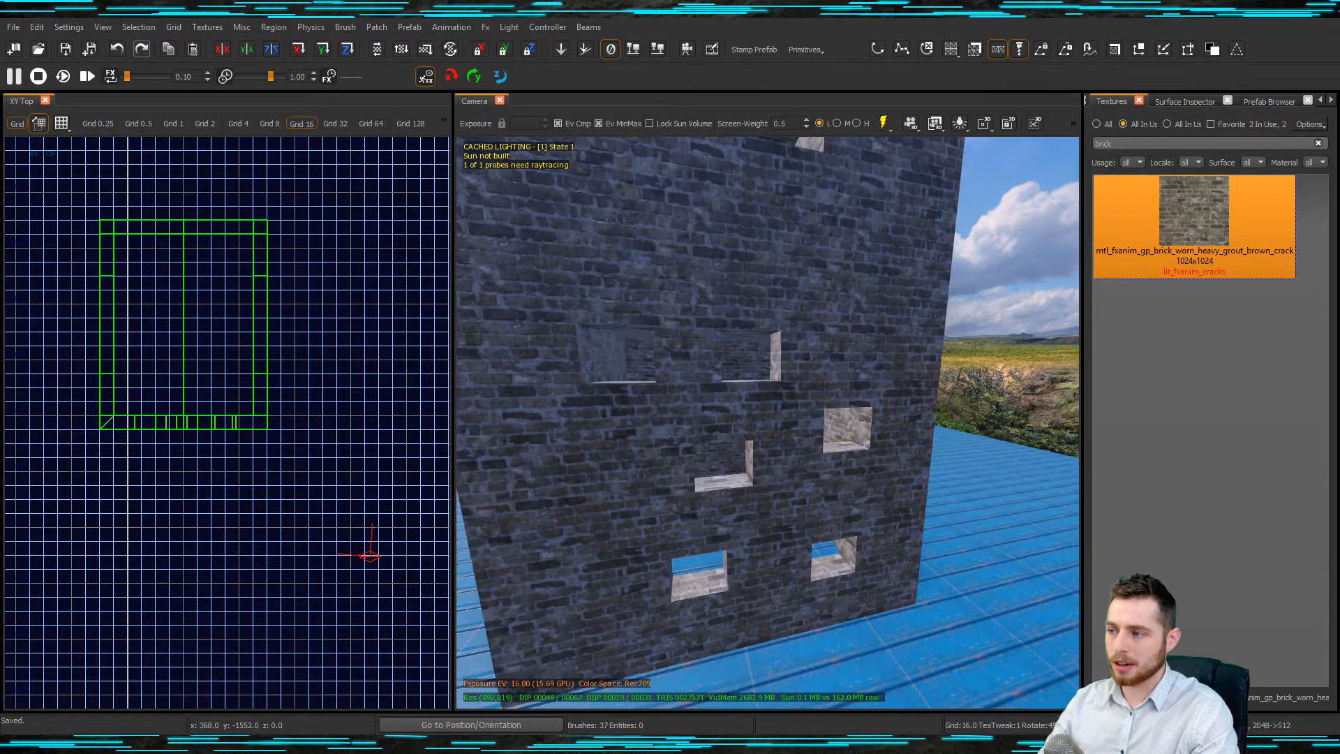
pyautogui.keyDown('shift'); pyautogui.click(741, 419); pyautogui.keyUp('shift')
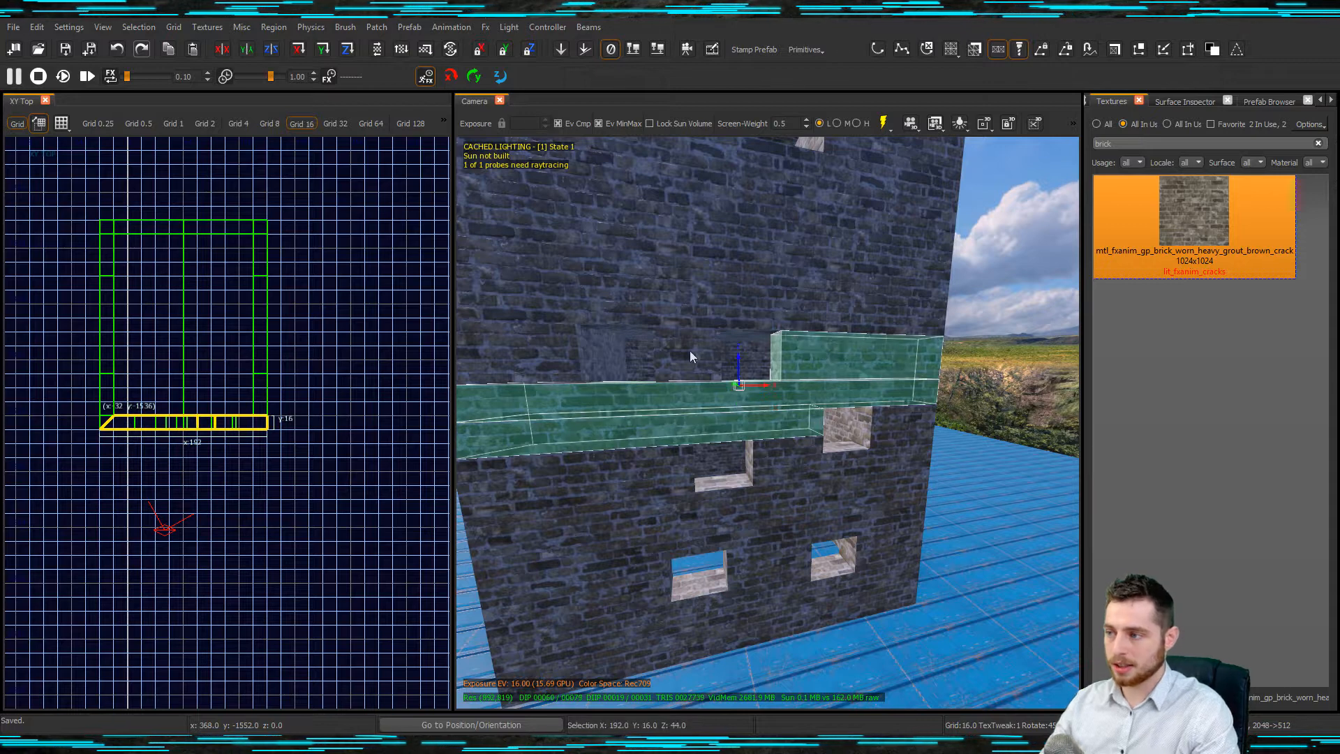
pyautogui.keyDown('shift'); pyautogui.click(571, 346); pyautogui.keyUp('shift')
pyautogui.keyDown('shift'); pyautogui.click(634, 312); pyautogui.keyUp('shift')
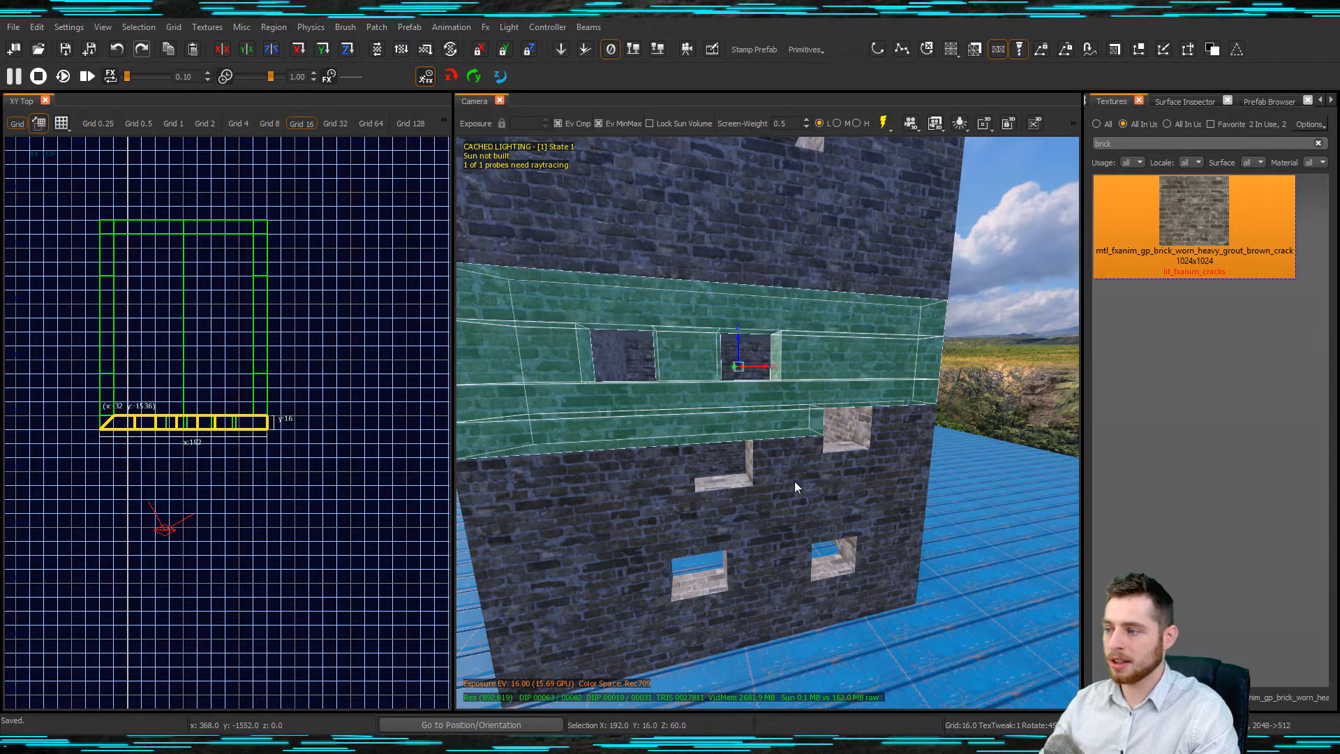
pyautogui.keyDown('shift'); pyautogui.click(861, 487); pyautogui.keyUp('shift')
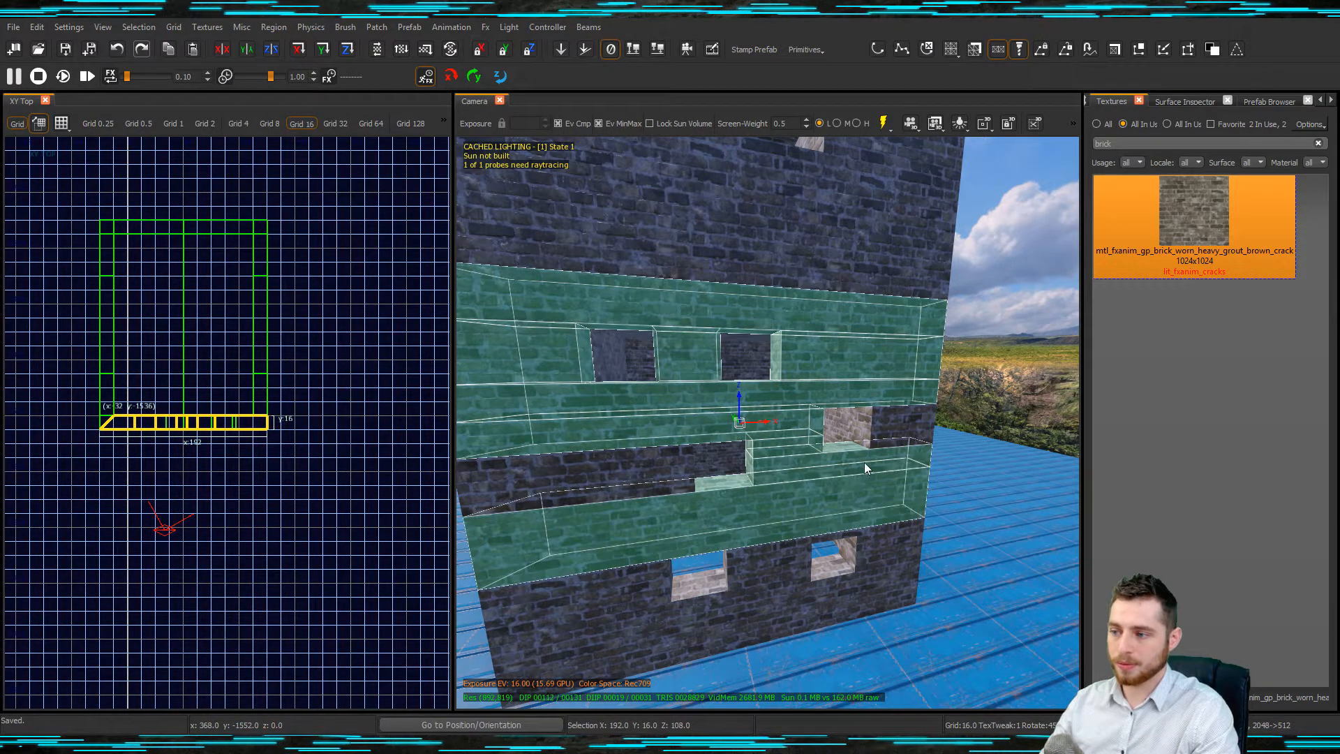
pyautogui.keyDown('shift'); pyautogui.click(874, 542); pyautogui.keyUp('shift')
pyautogui.keyDown('shift'); pyautogui.click(840, 540); pyautogui.keyUp('shift')
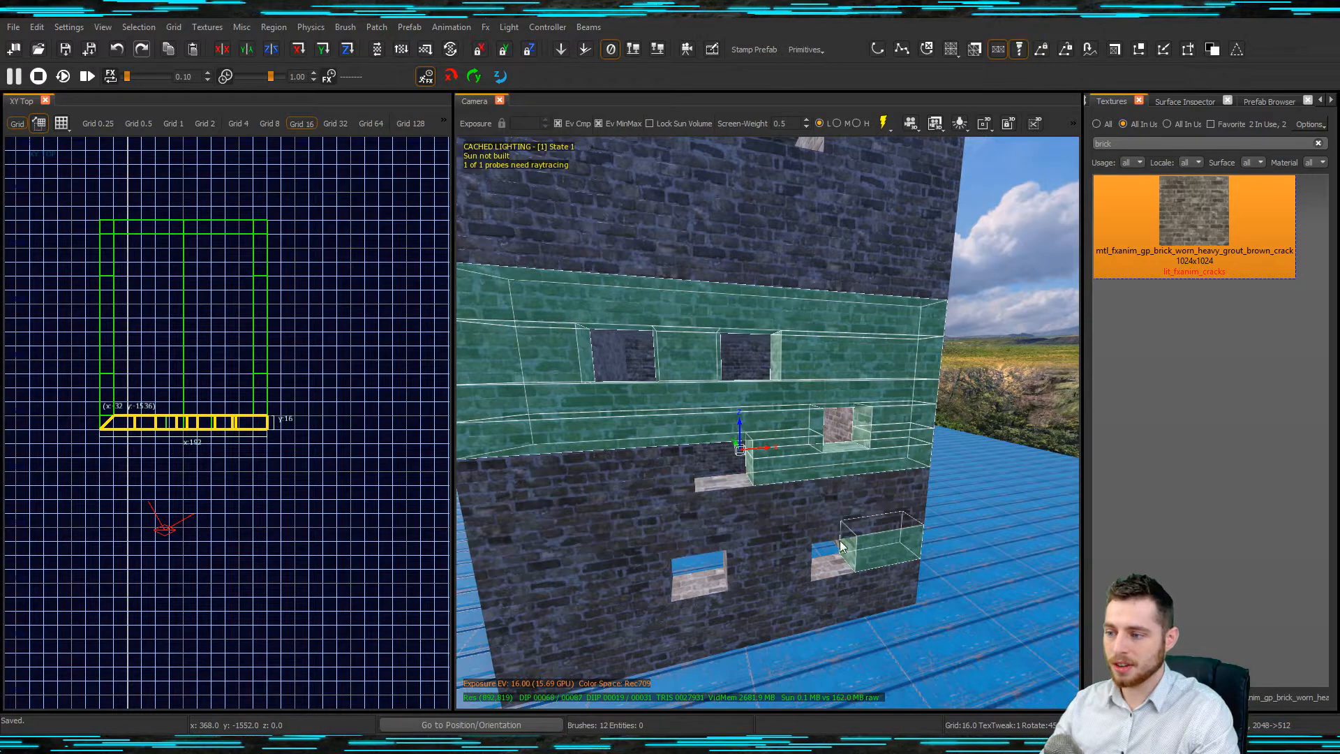
pyautogui.keyDown('shift'); pyautogui.click(782, 520); pyautogui.keyUp('shift')
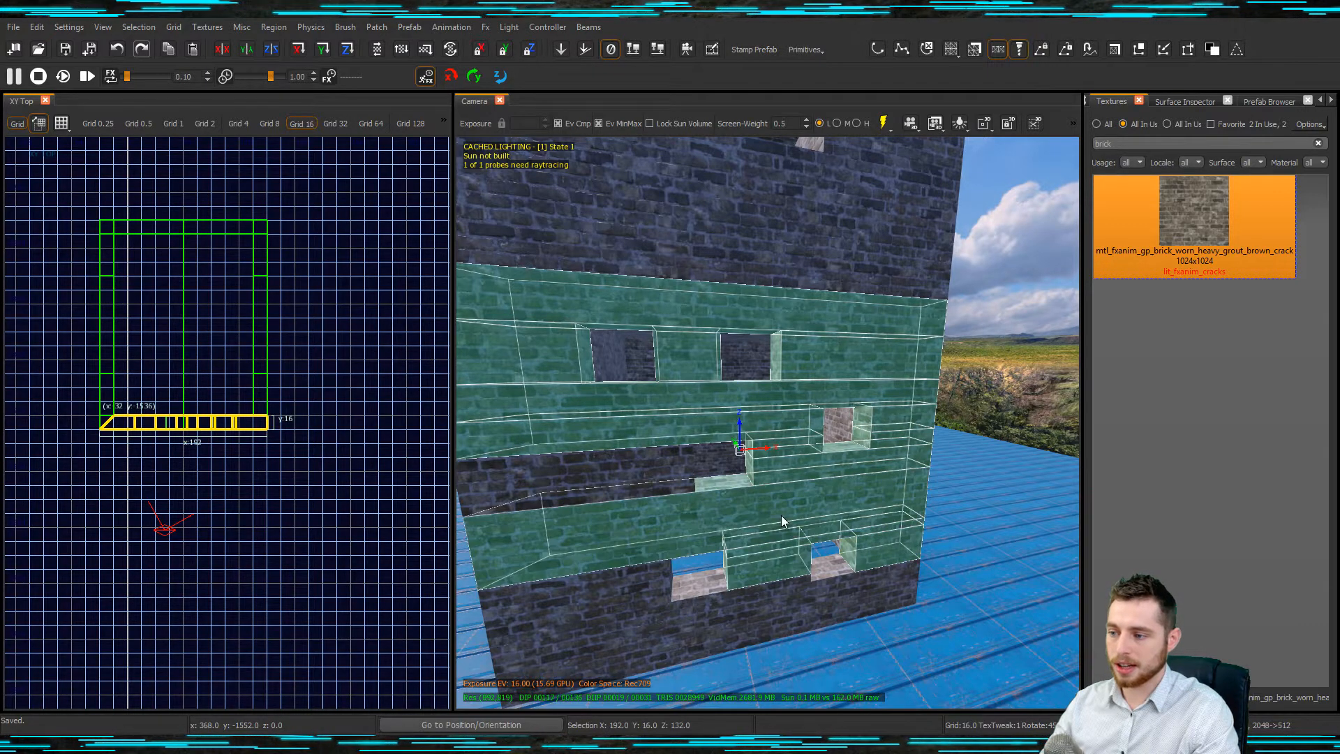
pyautogui.keyDown('shift'); pyautogui.click(670, 480); pyautogui.keyUp('shift')
pyautogui.keyDown('shift'); pyautogui.click(647, 597); pyautogui.keyUp('shift')
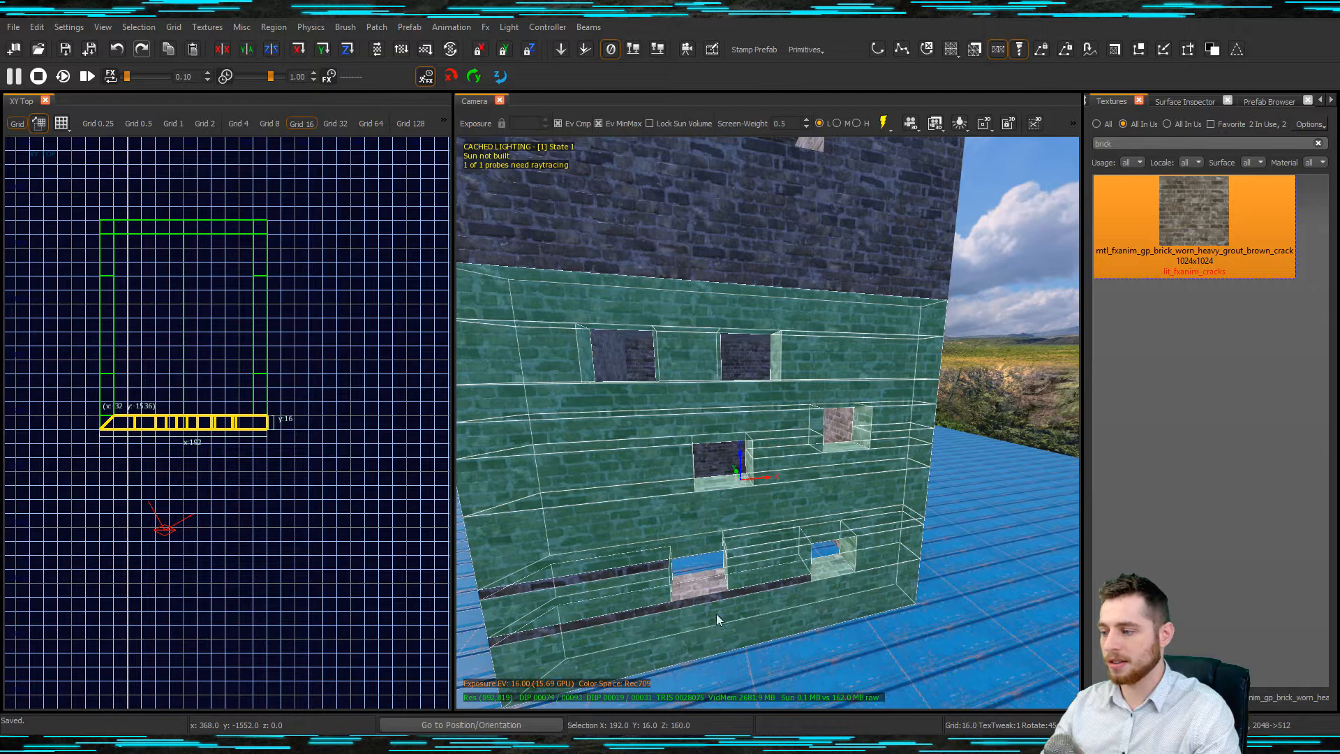
pyautogui.keyDown('shift'); pyautogui.click(753, 589); pyautogui.keyUp('shift')
pyautogui.keyDown('shift'); pyautogui.click(651, 567); pyautogui.keyUp('shift')
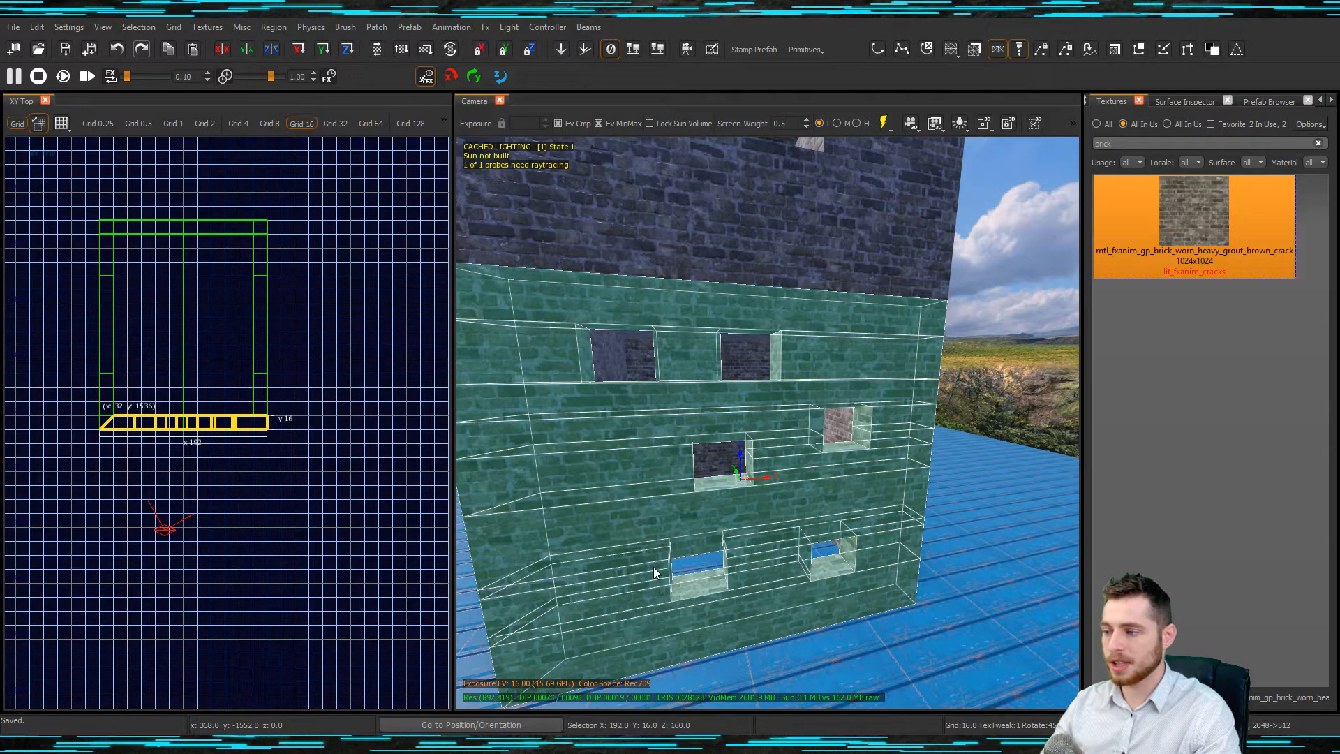
pyautogui.scroll(-6, 818, 492)
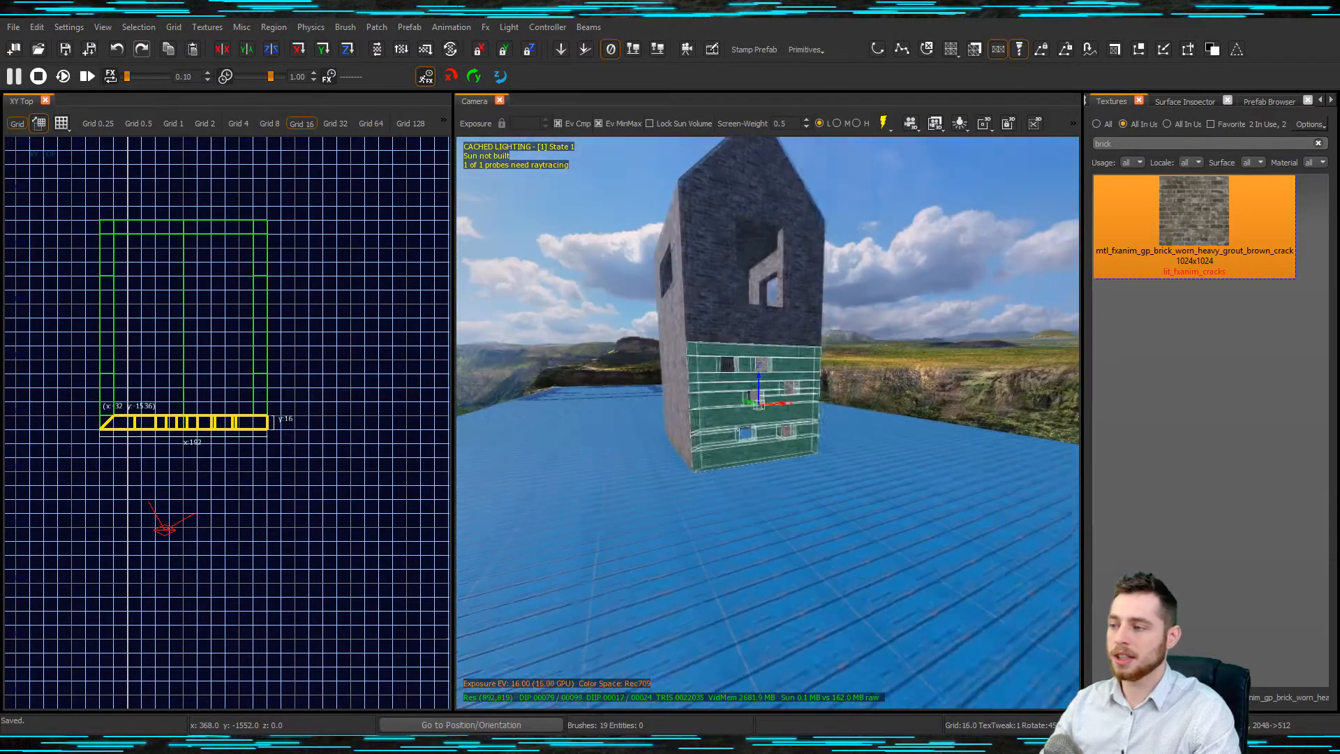
pyautogui.moveTo(818, 492); pyautogui.dragTo(842, 466, button='right')
pyautogui.press('Escape')
# - Leave the building prefab and stamp it into the map as regular brushes
pyautogui.rightClick(757, 446)
pyautogui.moveTo(819, 476)
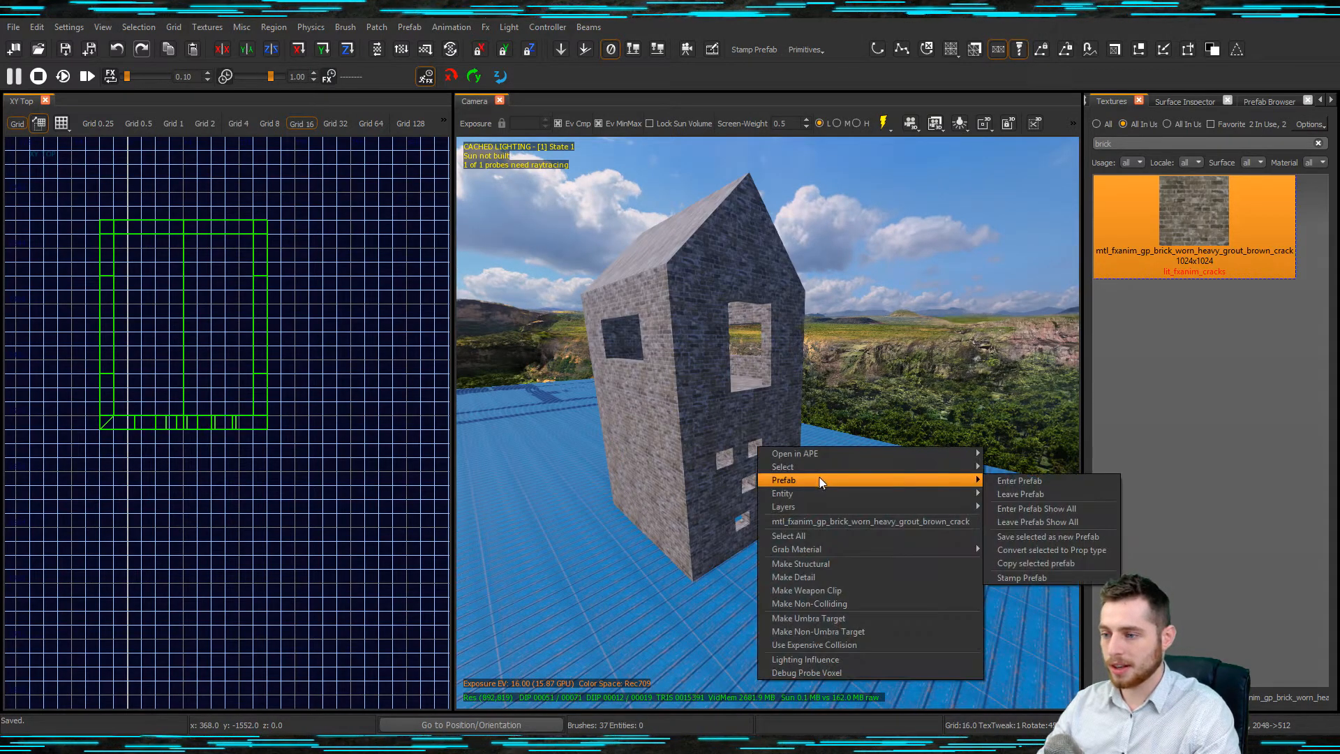
pyautogui.click(1015, 496)
pyautogui.keyDown('shift'); pyautogui.click(812, 384); pyautogui.keyUp('shift')
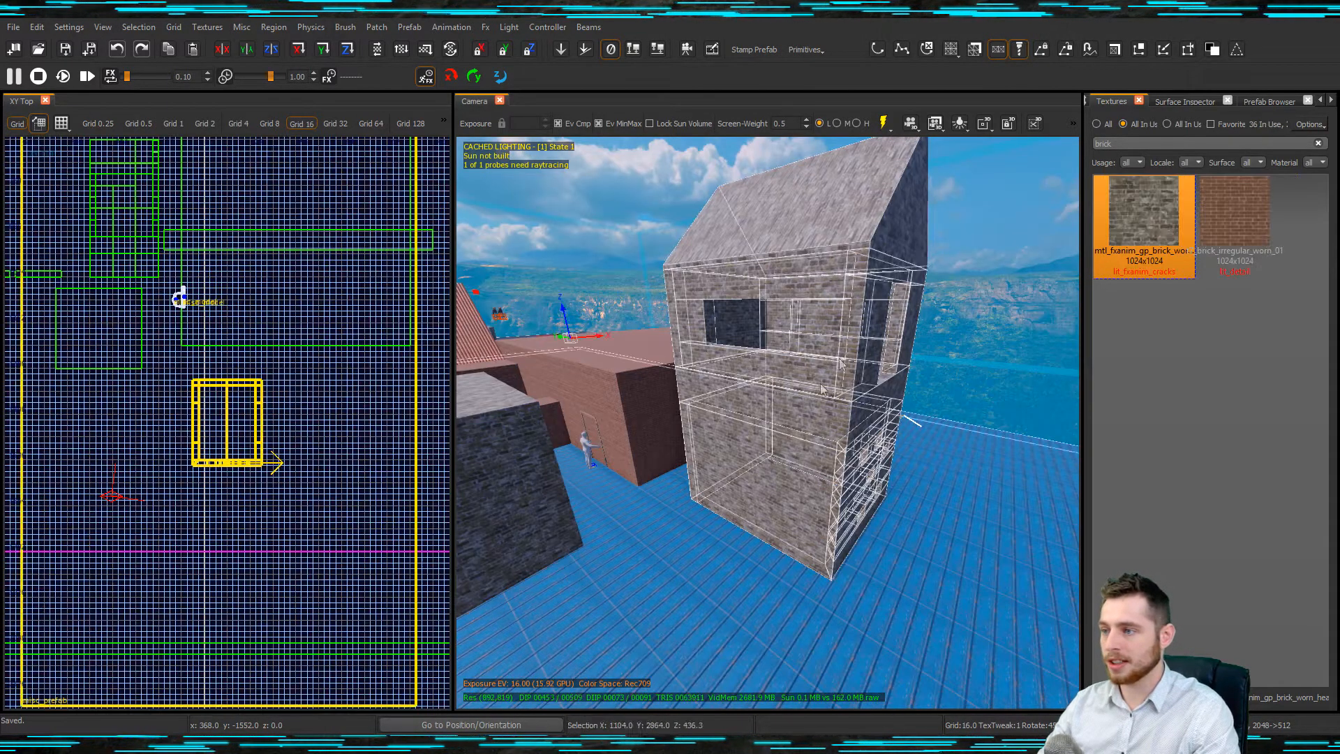
pyautogui.click(754, 50)
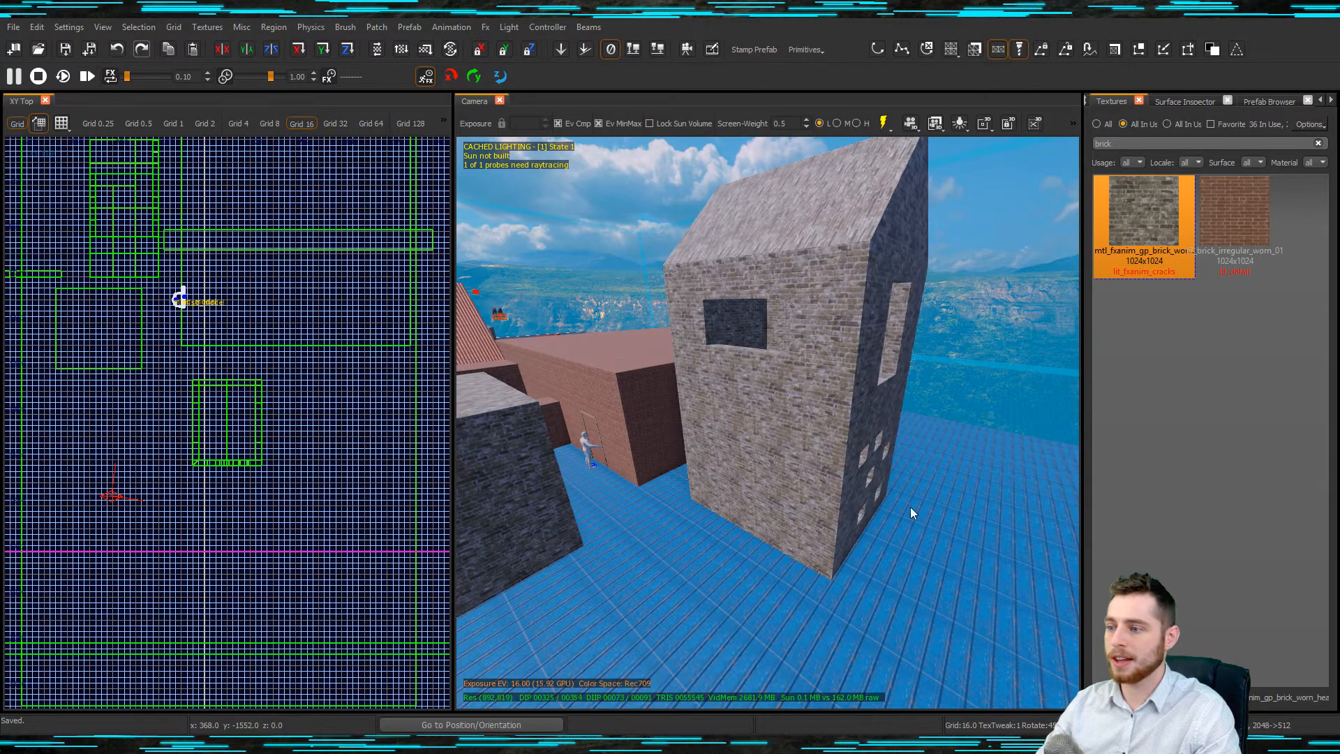
# - Test-select part of the stamped building, clear the selection and save the map
pyautogui.keyDown('shift'); pyautogui.click(851, 493); pyautogui.keyUp('shift')
pyautogui.press('Escape')
pyautogui.moveTo(848, 488); pyautogui.dragTo(846, 489, button='right')
pyautogui.hotkey('ctrl', 's')
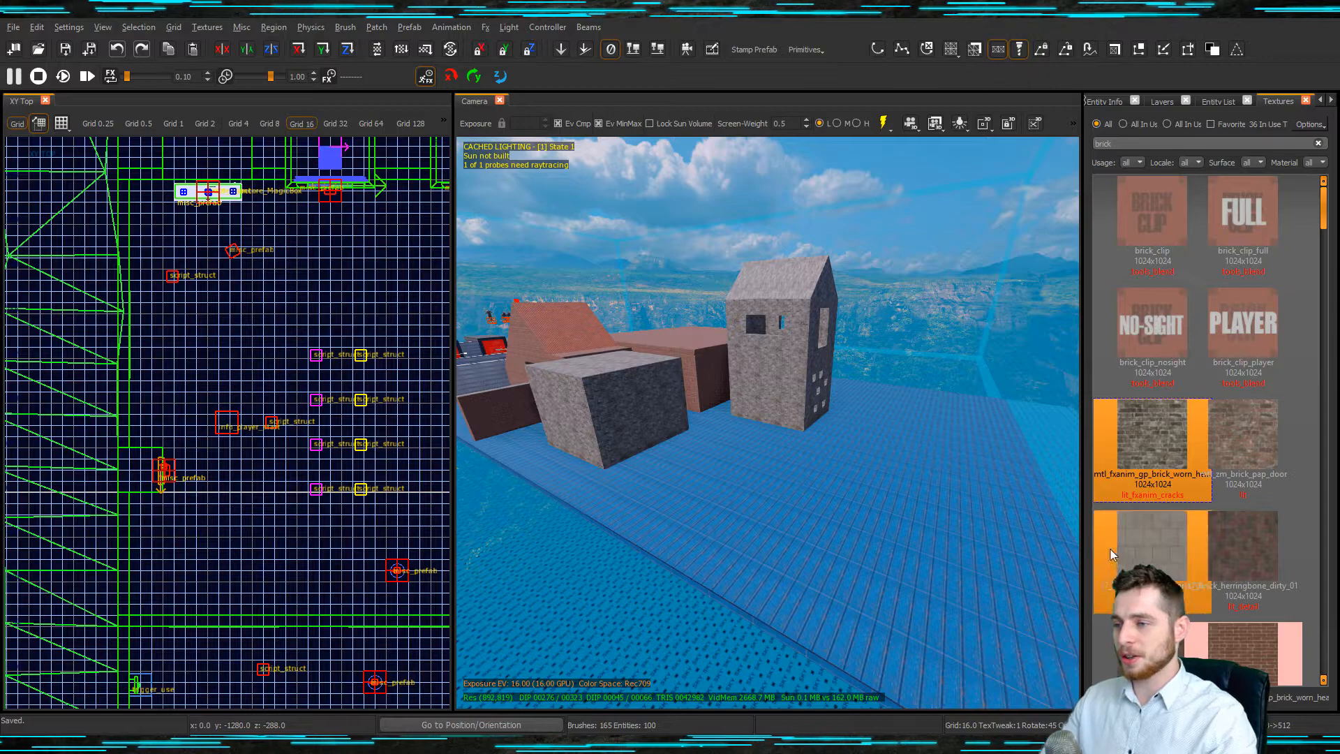
# - Shorten the large blue floor brush under the buildings to 2240 units in Y
pyautogui.keyDown('shift'); pyautogui.click(894, 479); pyautogui.keyUp('shift')
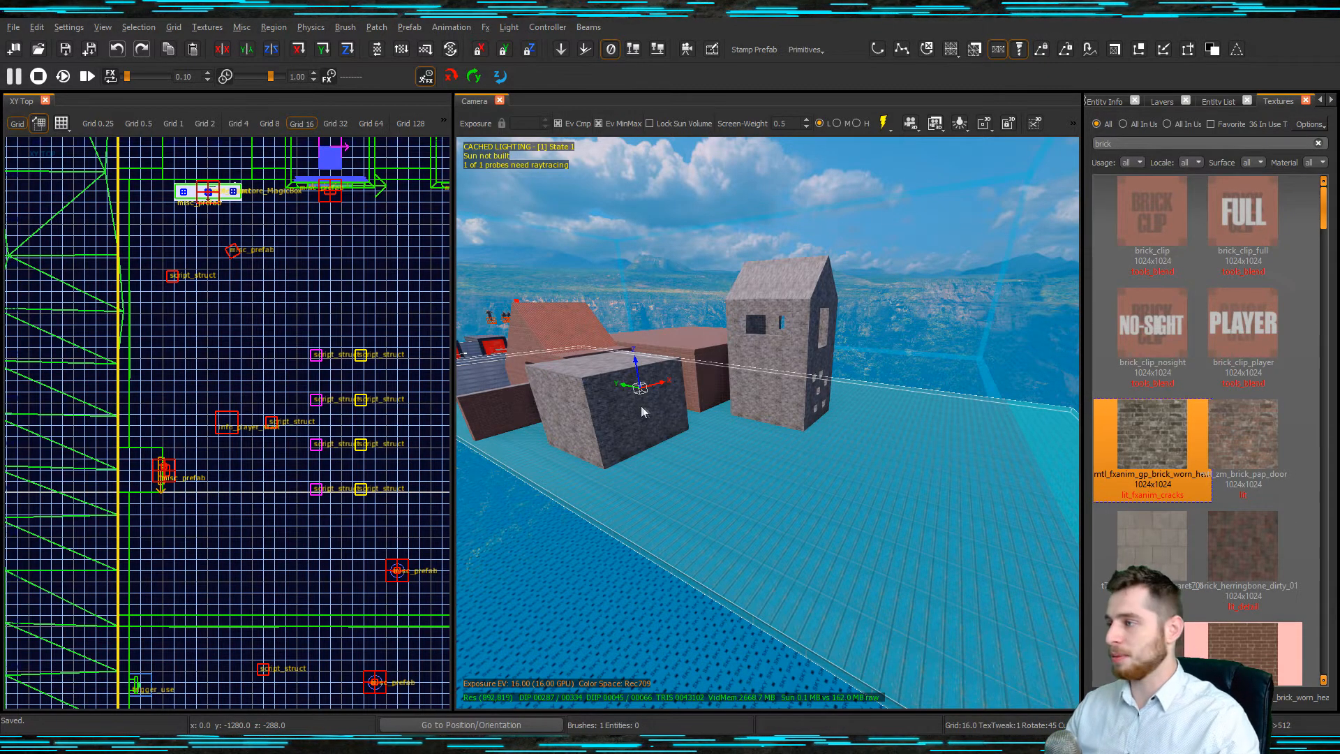
pyautogui.scroll(-11, 265, 366)
pyautogui.scroll(4, 298, 502)
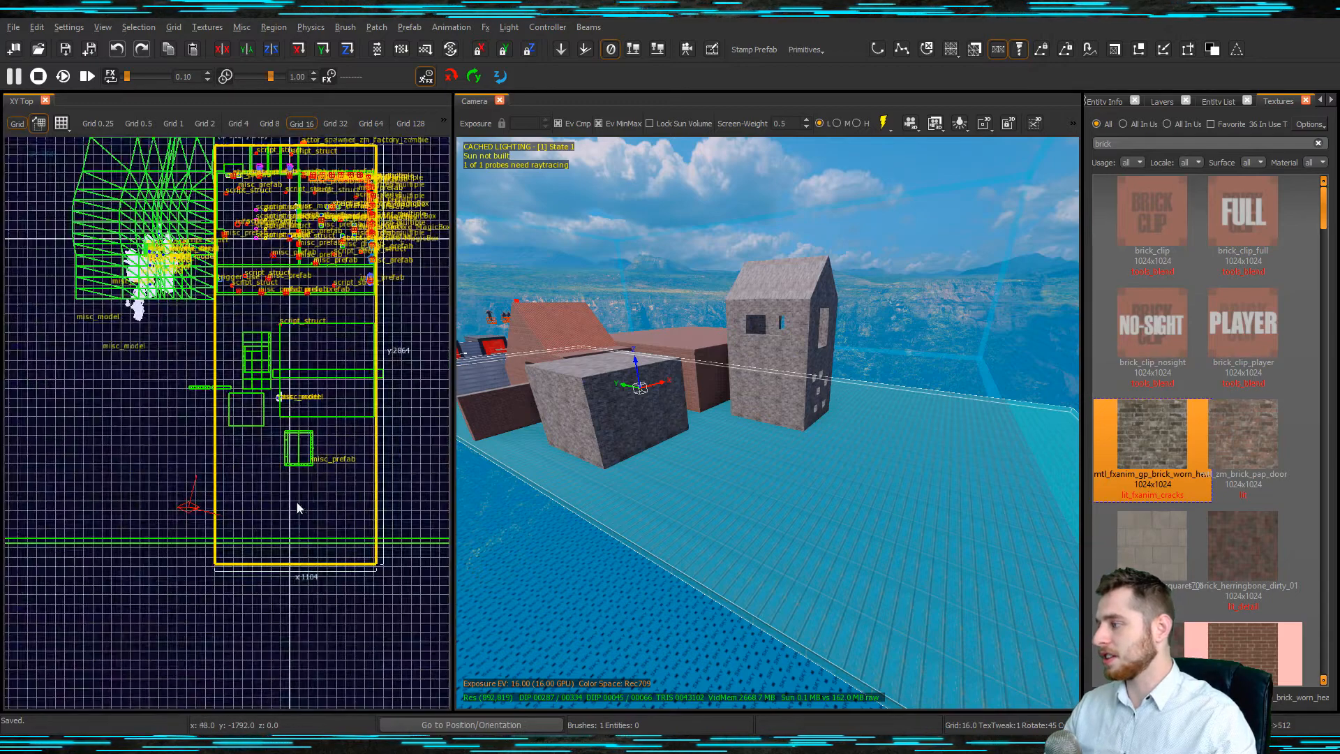
pyautogui.moveTo(299, 564); pyautogui.dragTo(298, 475)
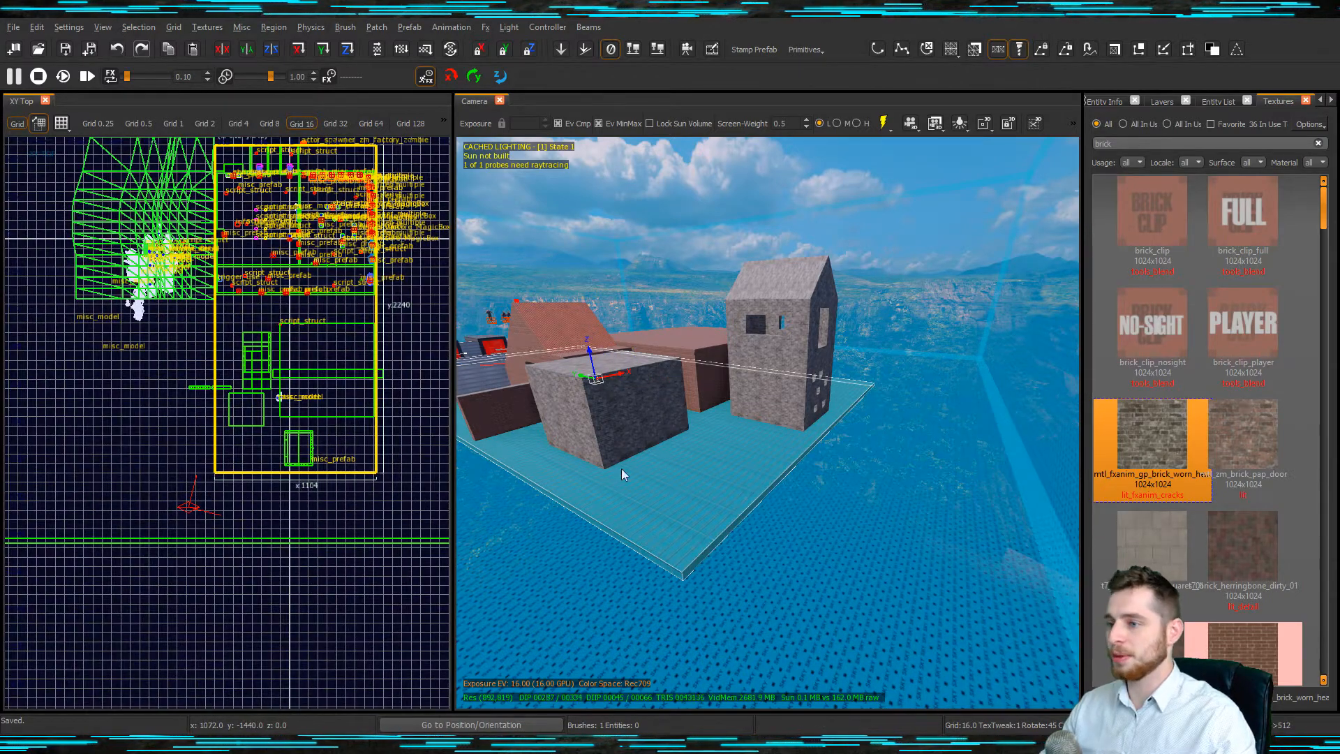
pyautogui.press('Escape')
# - Select the translucent boundary brushes enclosing the near side of the map and hide them
pyautogui.moveTo(826, 463)
pyautogui.mouseDown(button='right')
pyautogui.moveTo(836, 483)
pyautogui.moveTo(840, 417)
pyautogui.moveTo(880, 397)
pyautogui.mouseUp(button='right')
pyautogui.keyDown('shift'); pyautogui.click(882, 396); pyautogui.keyUp('shift')
pyautogui.keyDown('shift'); pyautogui.click(890, 322); pyautogui.keyUp('shift')
pyautogui.moveTo(877, 296); pyautogui.dragTo(877, 296, button='right')
pyautogui.keyDown('shift'); pyautogui.click(818, 253); pyautogui.keyUp('shift')
pyautogui.moveTo(784, 268); pyautogui.dragTo(783, 268, button='right')
pyautogui.press('h')
# - Stretch the far 4160-unit-wide boundary wall in Y so the brush becomes a block spanning the whole map
pyautogui.keyDown('shift'); pyautogui.click(783, 268); pyautogui.keyUp('shift')
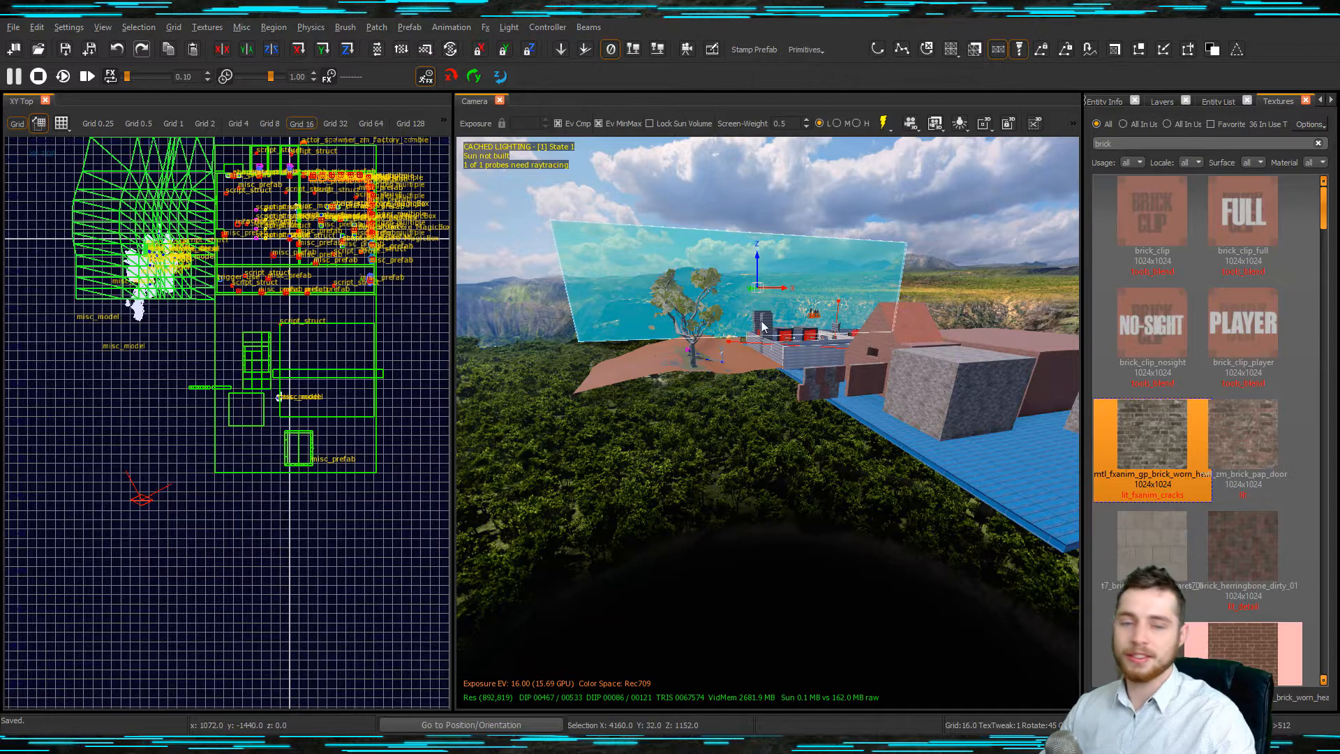
pyautogui.scroll(-5, 180, 397)
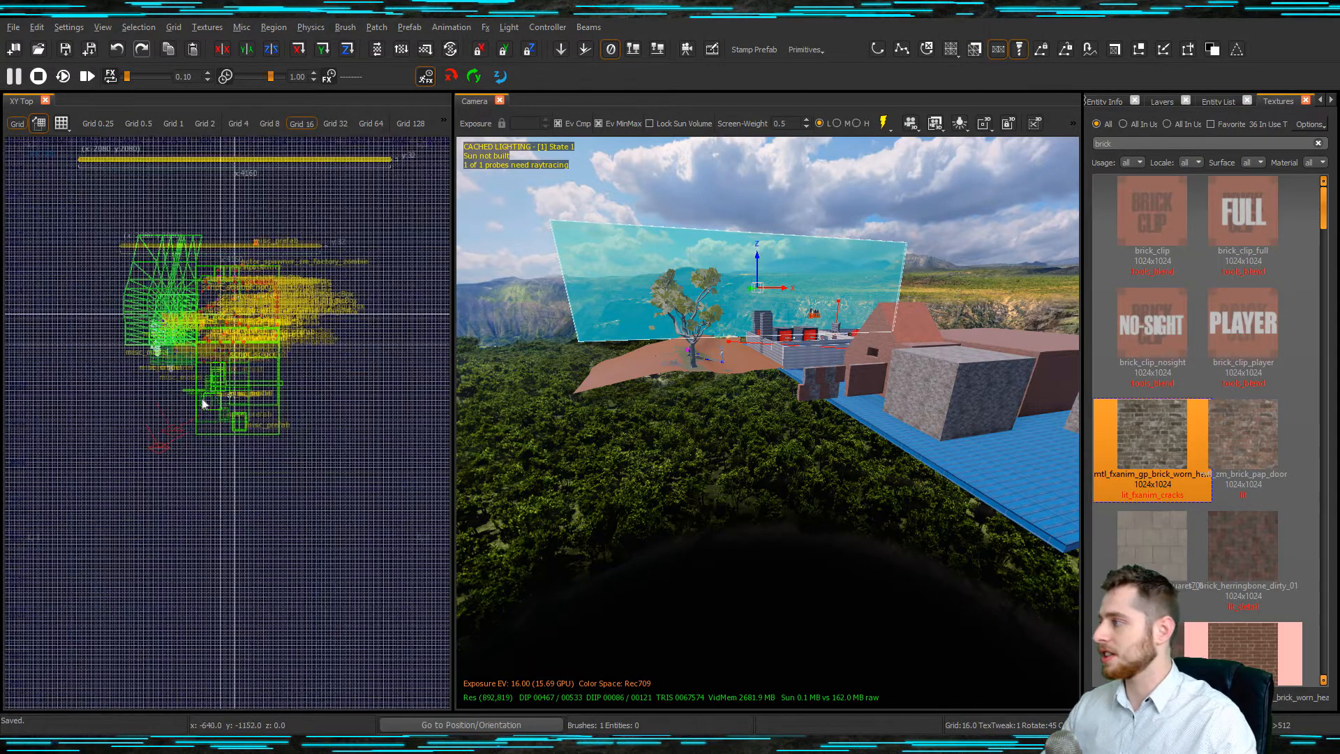
pyautogui.moveTo(210, 356)
pyautogui.mouseDown()
pyautogui.moveTo(221, 510)
pyautogui.moveTo(219, 497)
pyautogui.mouseUp()
# - Lower the boundary block's top in the front view and narrow it to 2720 units wide, closer around the map
pyautogui.hotkey('ctrl', 'Tab')
pyautogui.scroll(4, 200, 430)
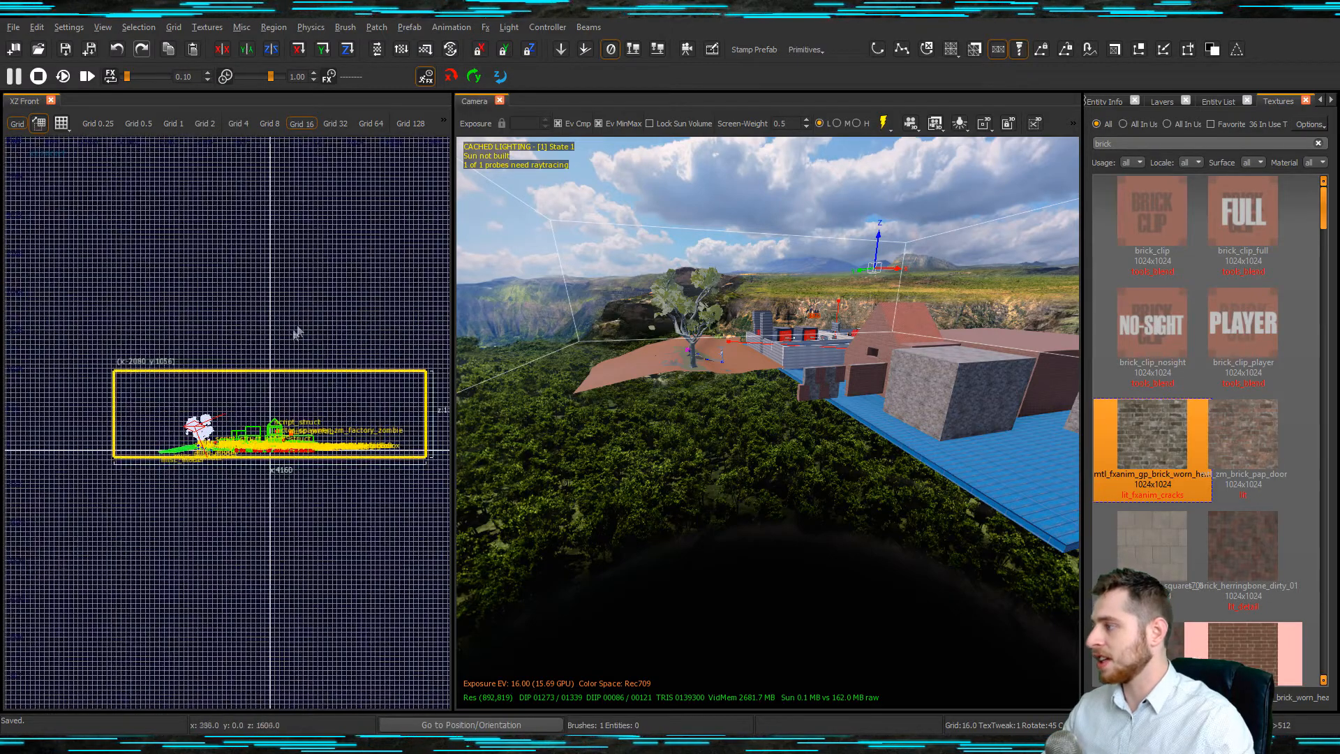
pyautogui.moveTo(293, 333); pyautogui.dragTo(300, 358)
pyautogui.moveTo(82, 431); pyautogui.dragTo(110, 434)
pyautogui.scroll(-6, 121, 440)
pyautogui.scroll(4, 196, 451)
pyautogui.scroll(5, 198, 448)
pyautogui.moveTo(269, 381); pyautogui.dragTo(114, 374)
pyautogui.scroll(-7, 205, 453)
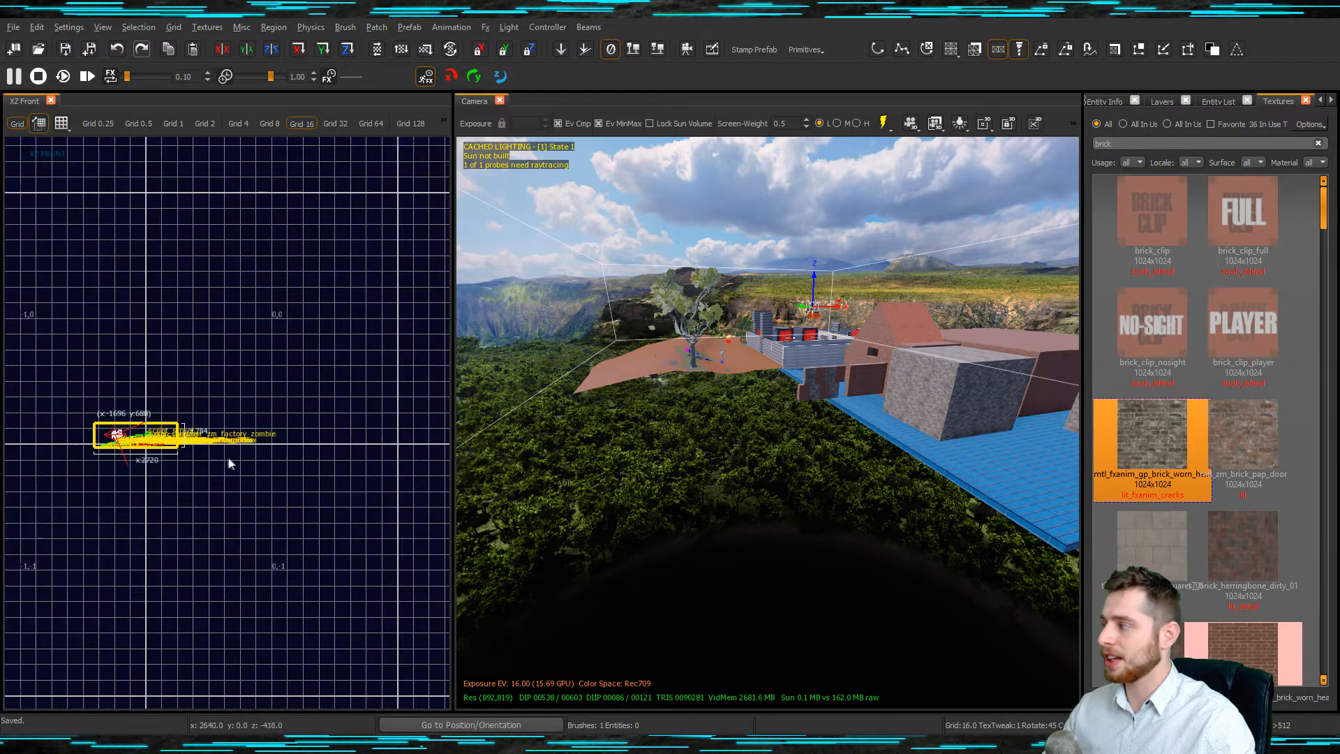
# - Pull both ends of the boundary block inward in the side view, closer to the map's geometry
pyautogui.hotkey('ctrl', 'Tab')
pyautogui.scroll(5, 200, 440)
pyautogui.moveTo(42, 426); pyautogui.dragTo(112, 418)
pyautogui.scroll(-5, 114, 421)
pyautogui.scroll(9, 269, 431)
pyautogui.moveTo(316, 426); pyautogui.dragTo(144, 421)
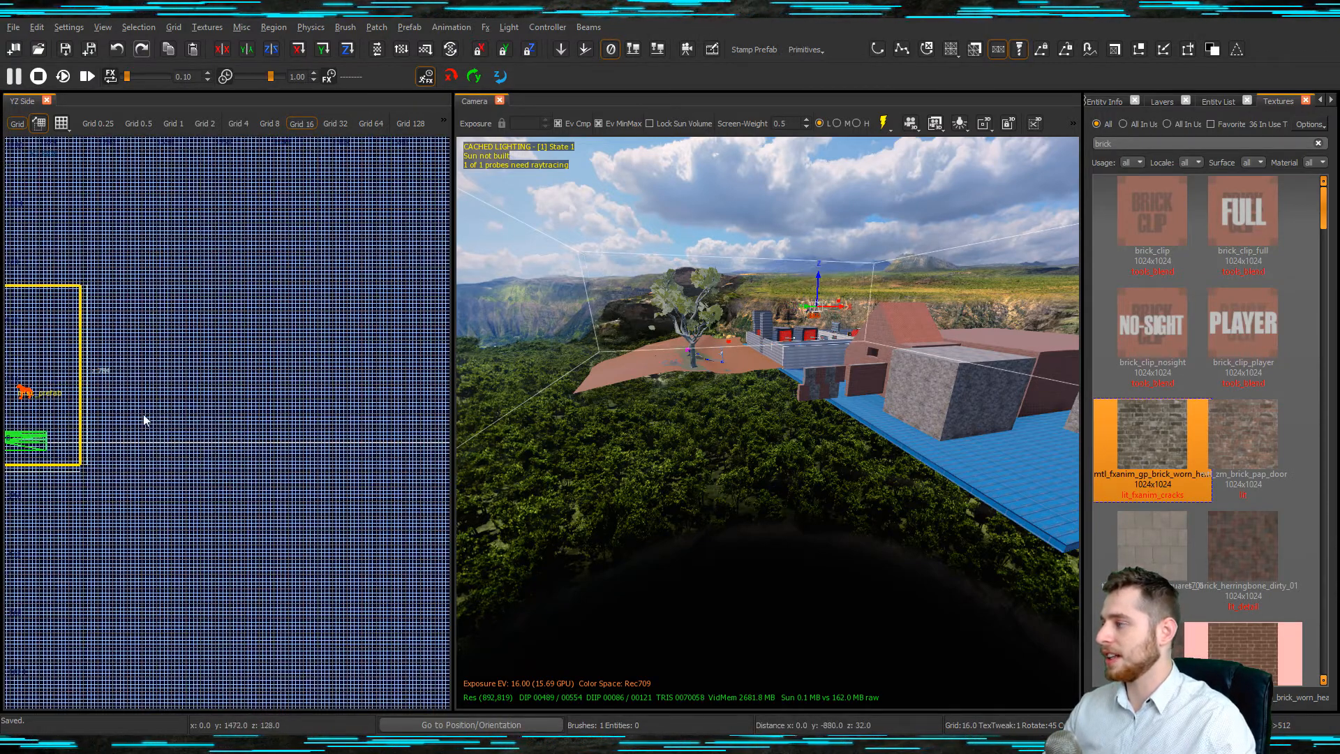
# - Set the grid to 32 and pull the boundary block's end beside the tall brick building inward in the side view
pyautogui.moveTo(770, 319); pyautogui.dragTo(831, 342, button='right')
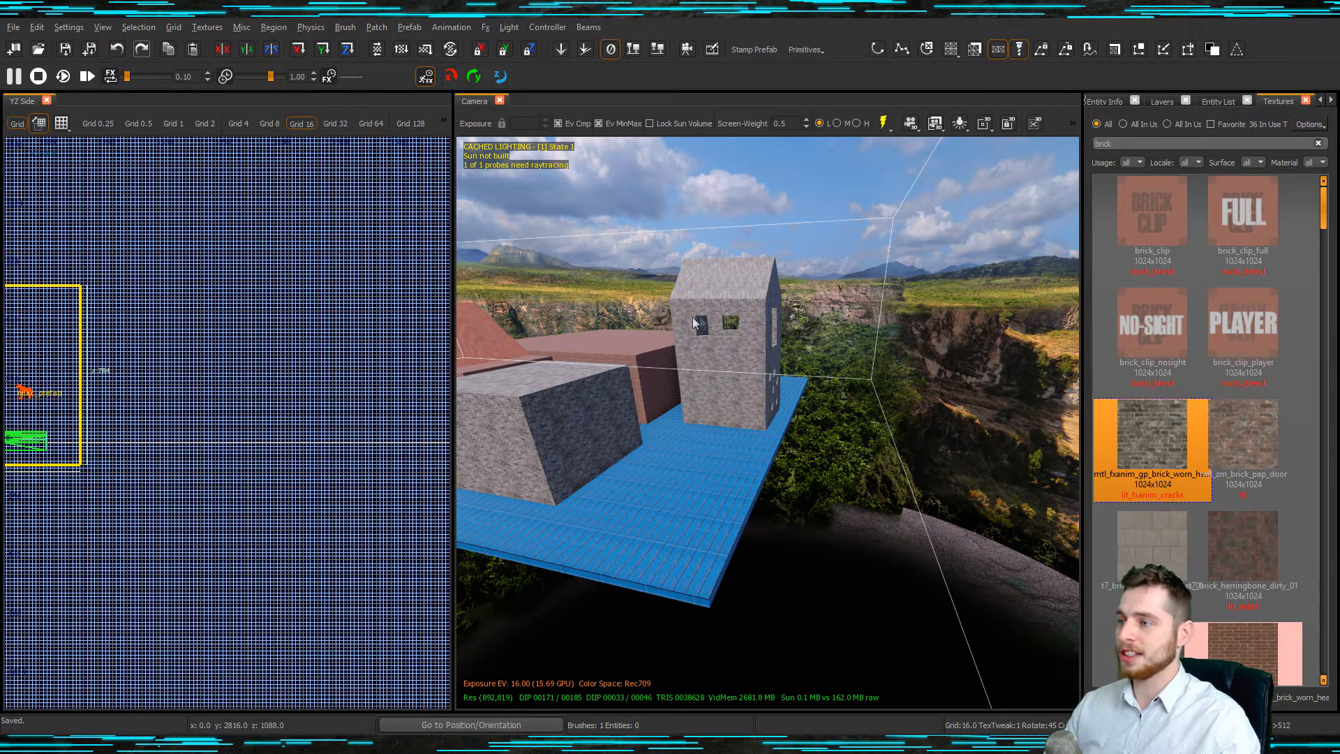
pyautogui.press(']')
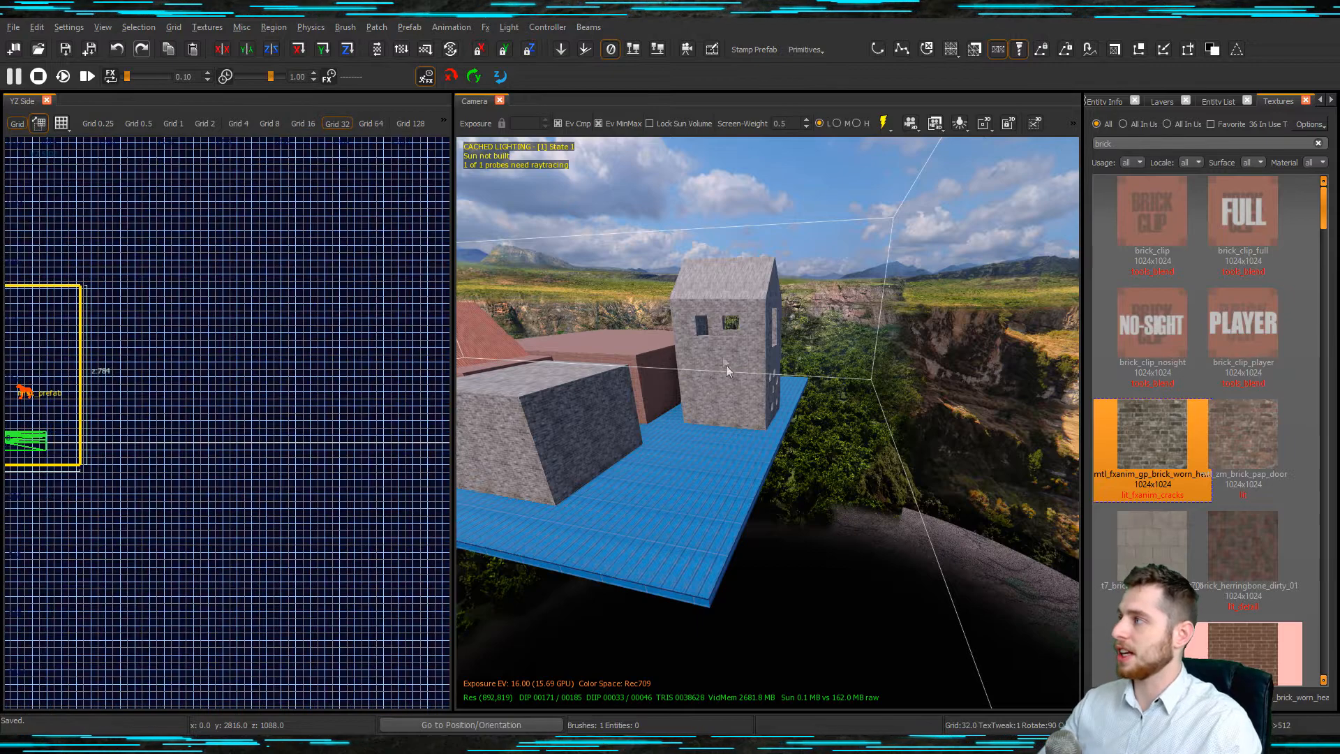
pyautogui.moveTo(747, 422); pyautogui.dragTo(670, 416, button='right')
pyautogui.scroll(-6, 377, 402)
pyautogui.scroll(6, 105, 409)
pyautogui.moveTo(105, 410); pyautogui.dragTo(148, 413)
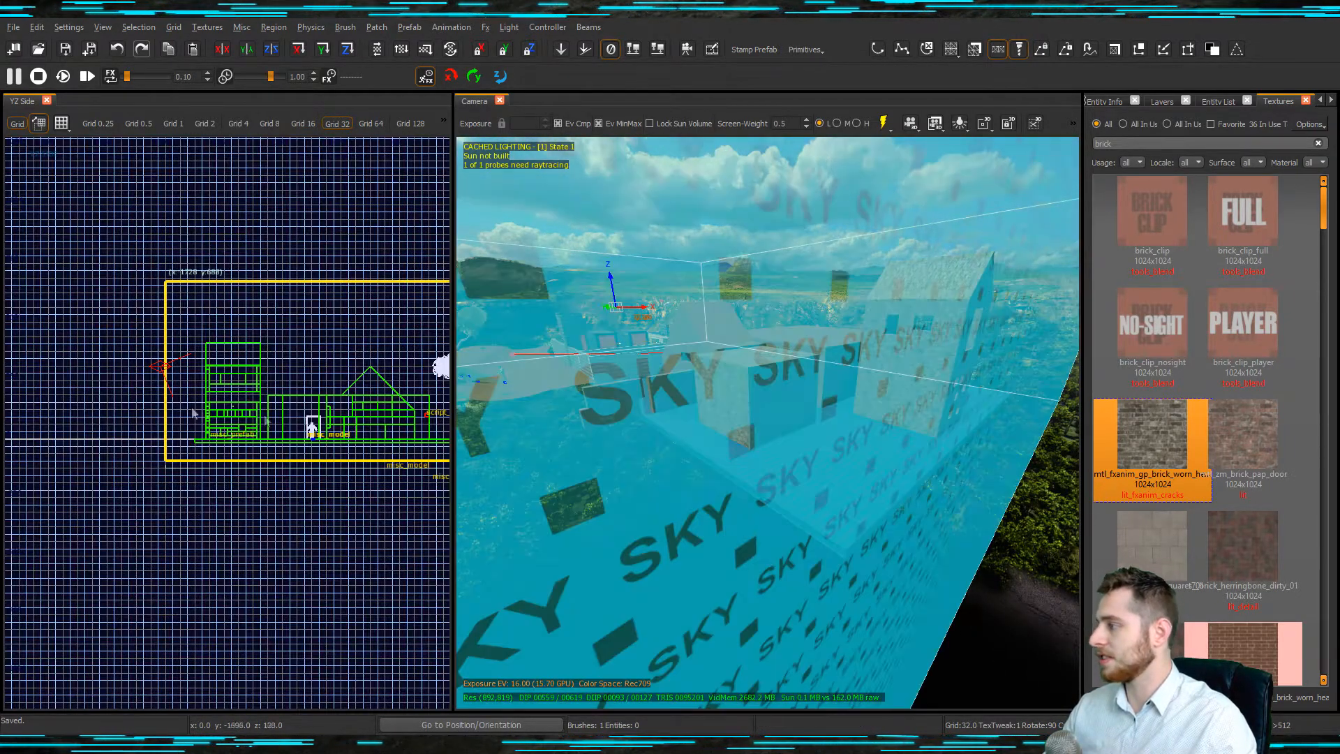
# - Hollow the boundary block with CSG Hollow to form sky walls around the map, and deselect the result
pyautogui.moveTo(783, 490)
pyautogui.mouseDown(button='right')
pyautogui.moveTo(719, 492)
pyautogui.moveTo(781, 493)
pyautogui.mouseUp(button='right')
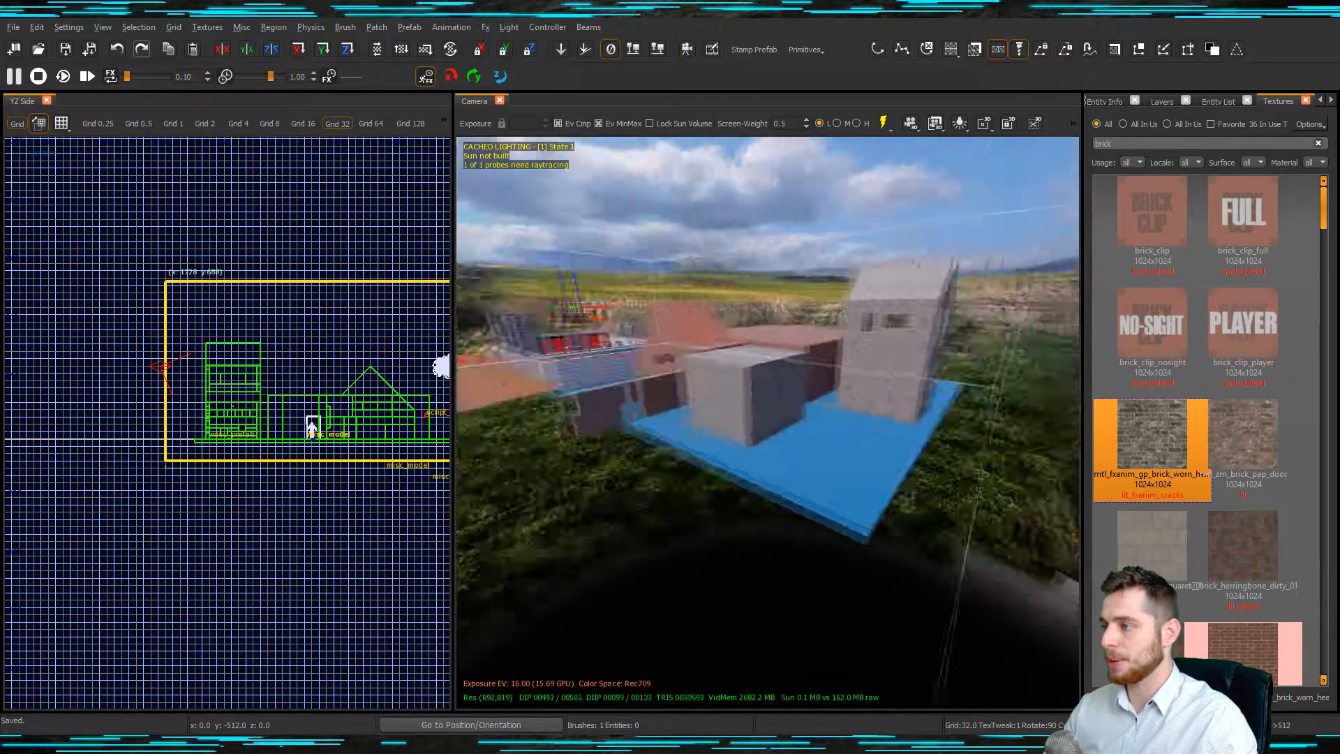
pyautogui.moveTo(761, 632); pyautogui.dragTo(802, 638, button='right')
pyautogui.click(138, 27)
pyautogui.moveTo(211, 257)
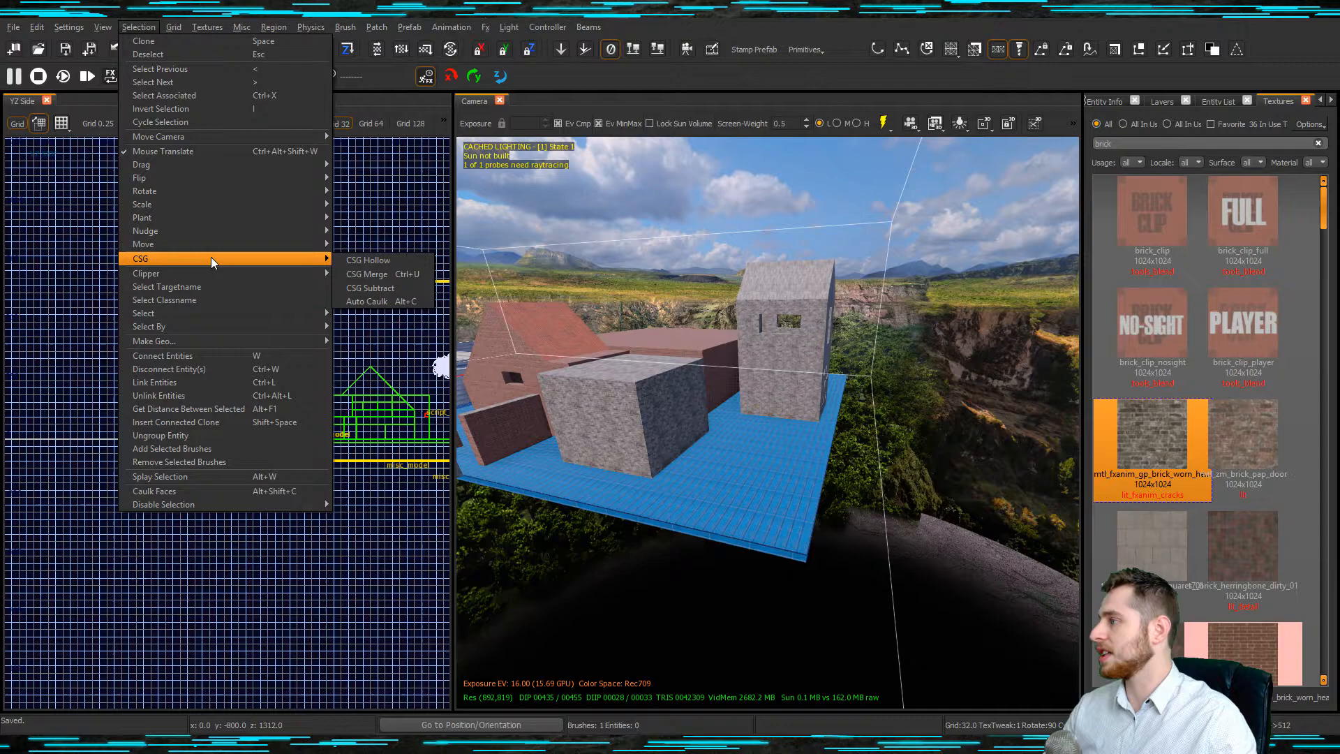
pyautogui.click(383, 260)
pyautogui.press('Escape')
pyautogui.moveTo(873, 521); pyautogui.dragTo(834, 506, button='right')
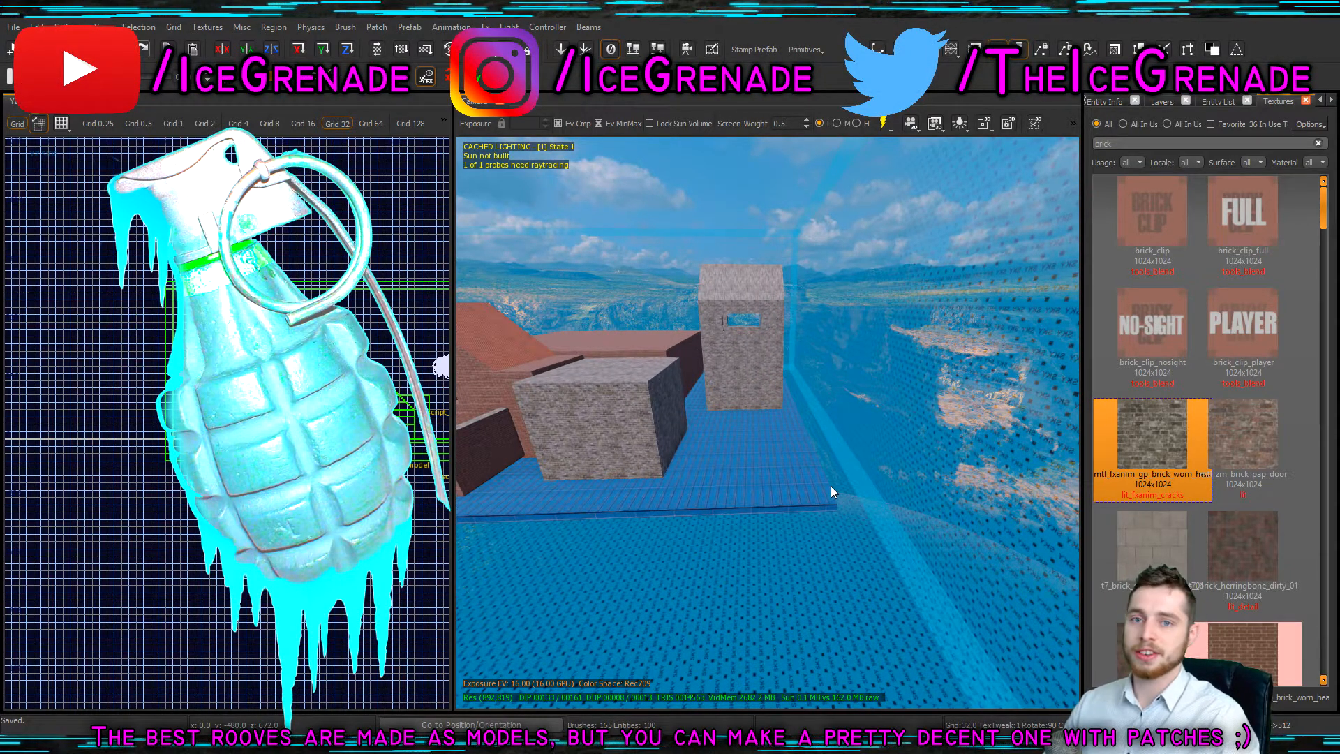
pyautogui.moveTo(830, 487); pyautogui.dragTo(838, 353, button='right')
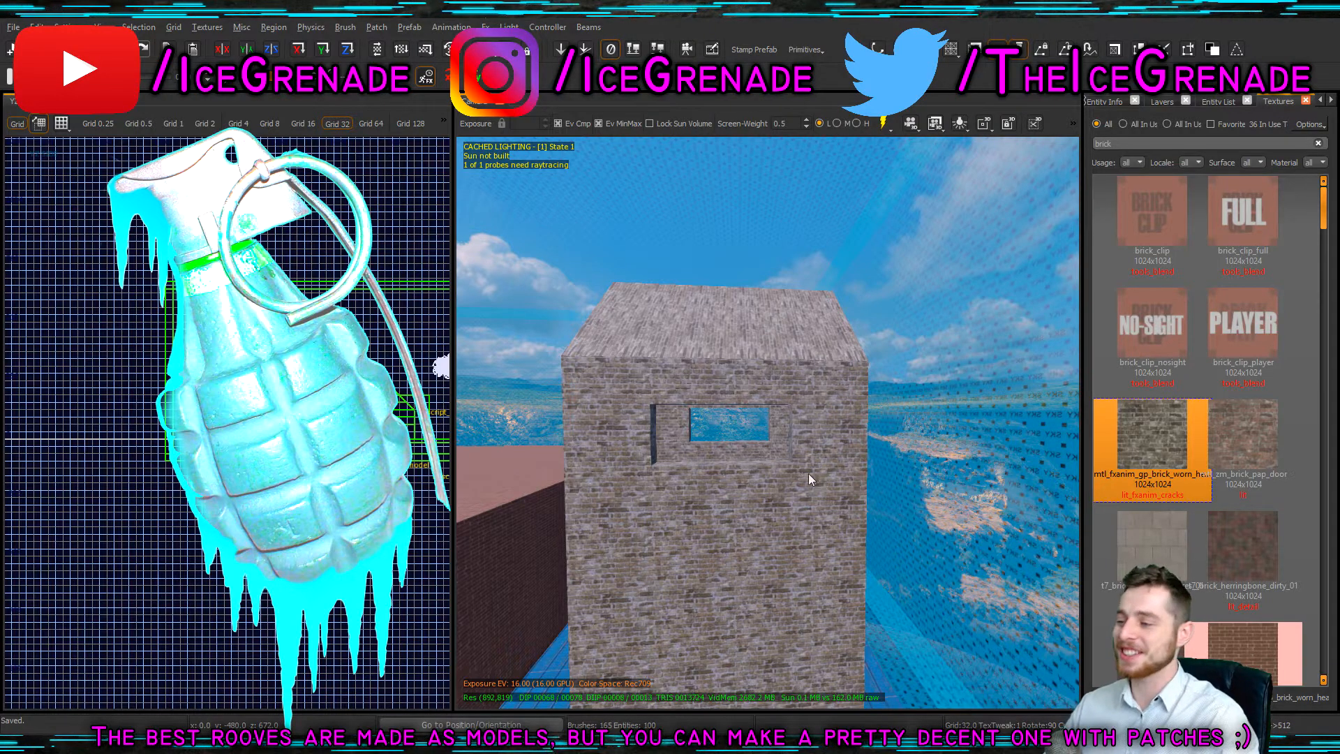
pyautogui.moveTo(852, 530)
pyautogui.mouseDown(button='right')
pyautogui.moveTo(842, 534)
pyautogui.moveTo(861, 533)
pyautogui.mouseUp(button='right')
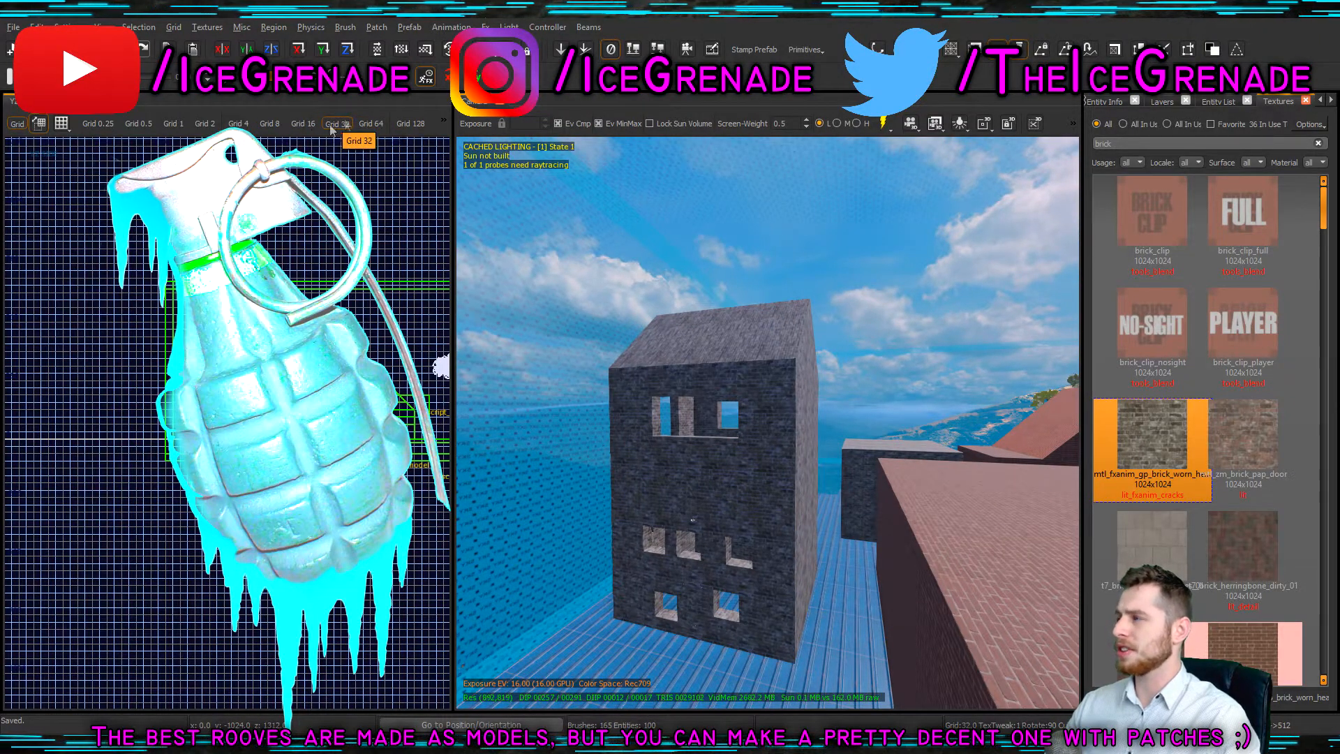
pyautogui.moveTo(683, 426); pyautogui.dragTo(765, 462, button='right')
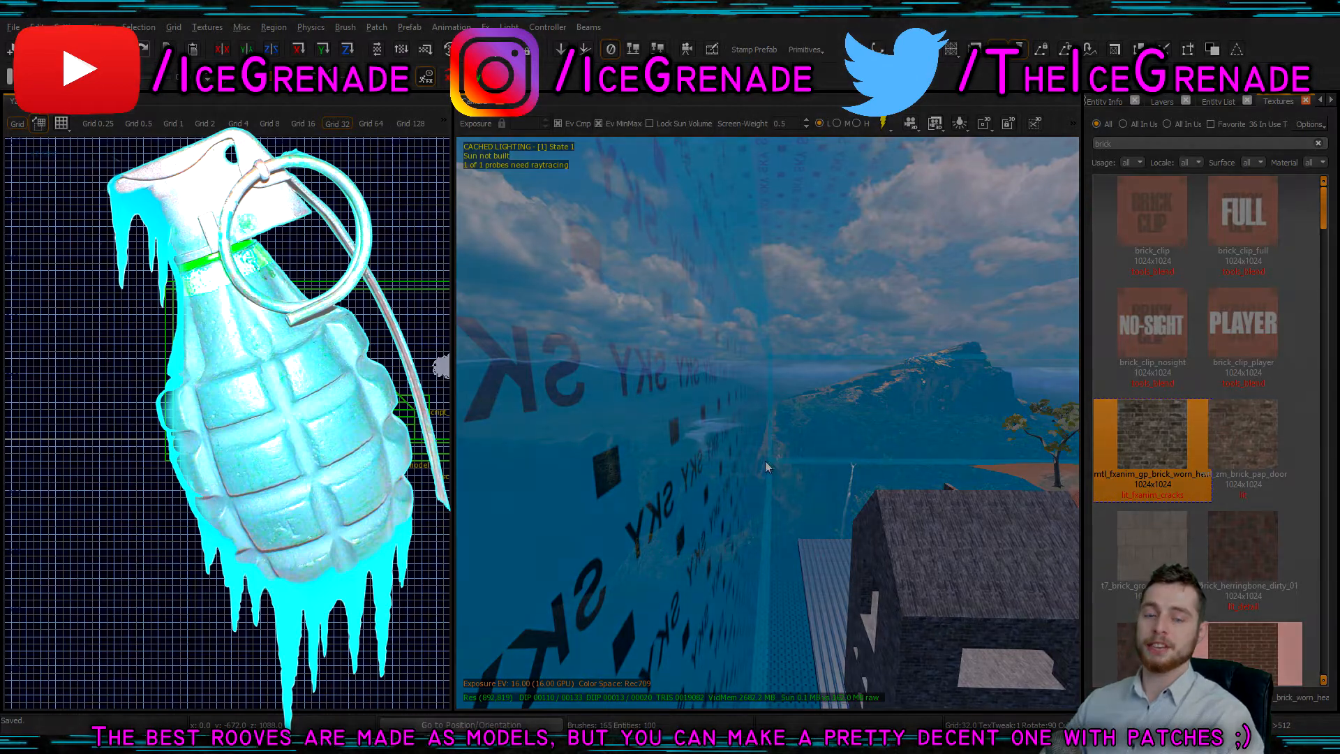